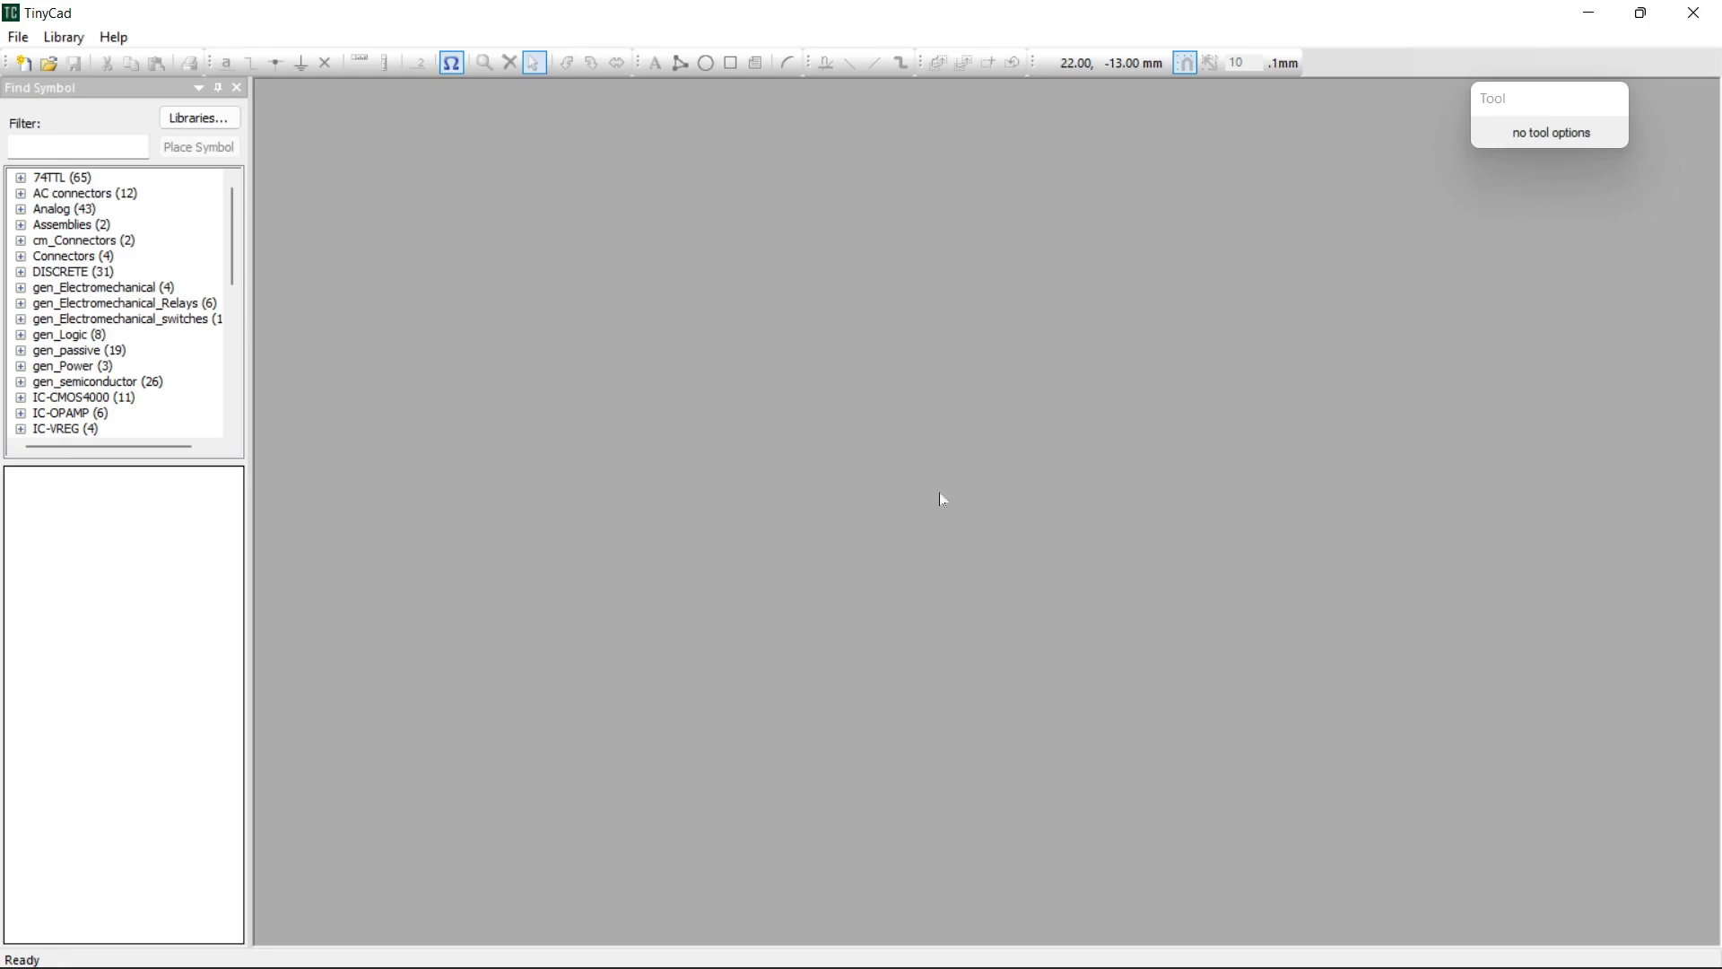
Create a new design and set its details to title Astable Multivibrator, author Me and organisation Teksparkz
click(18, 37)
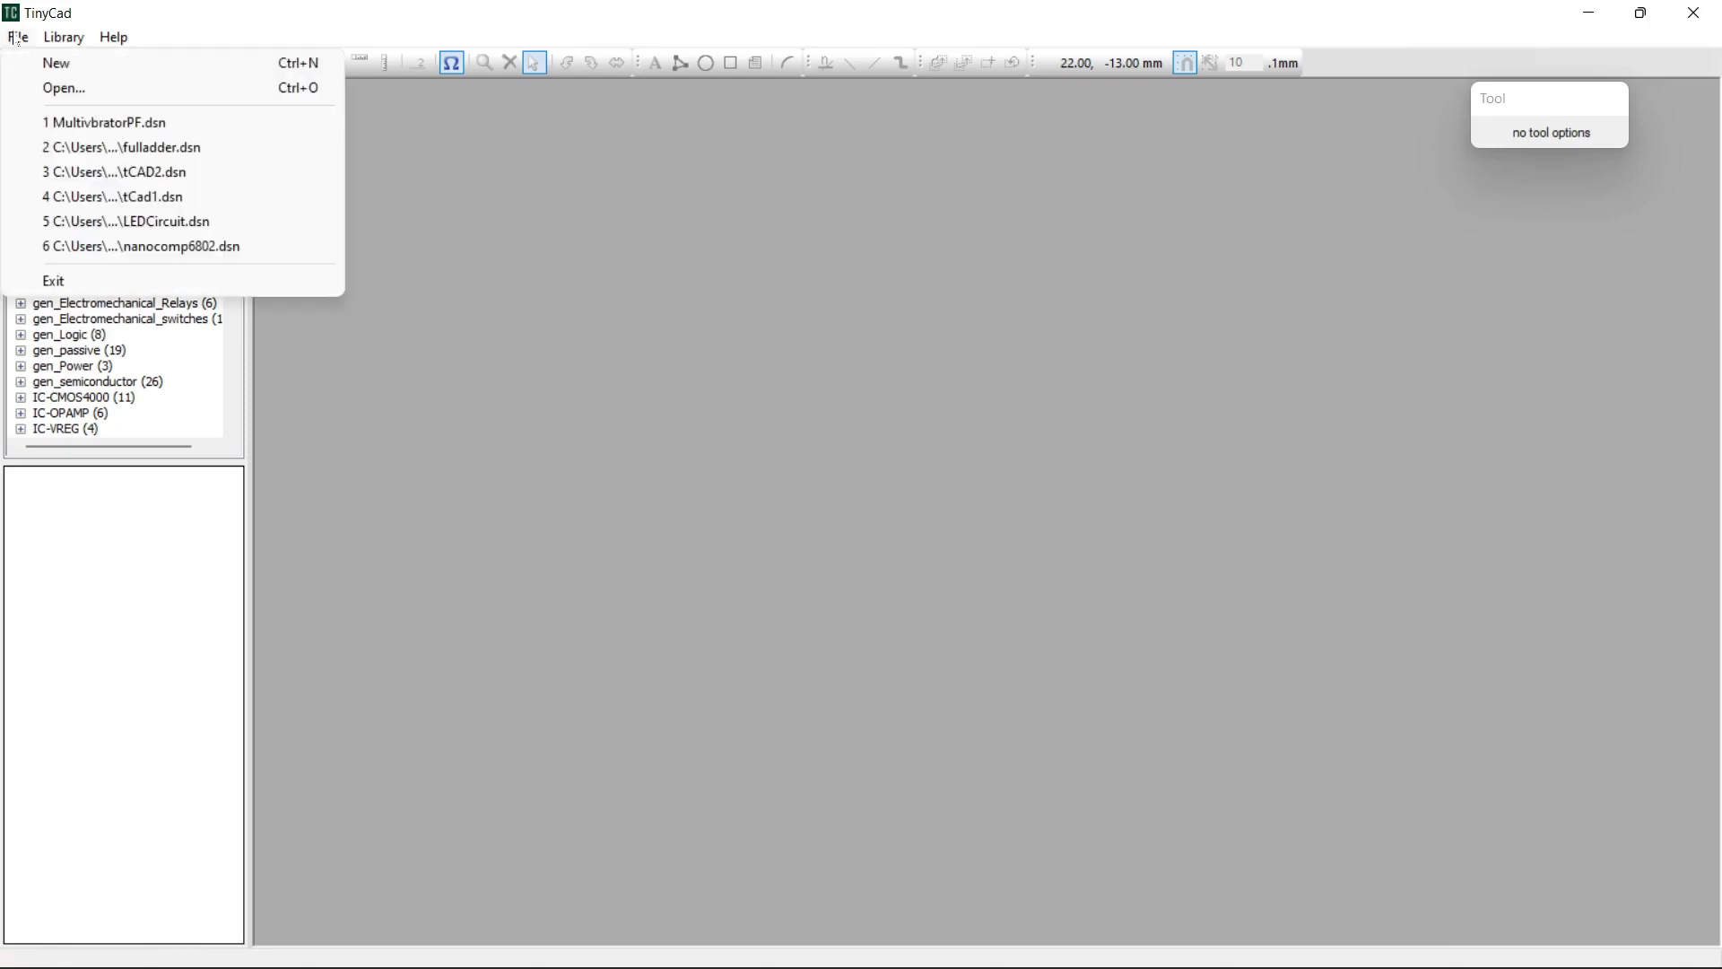
click(44, 65)
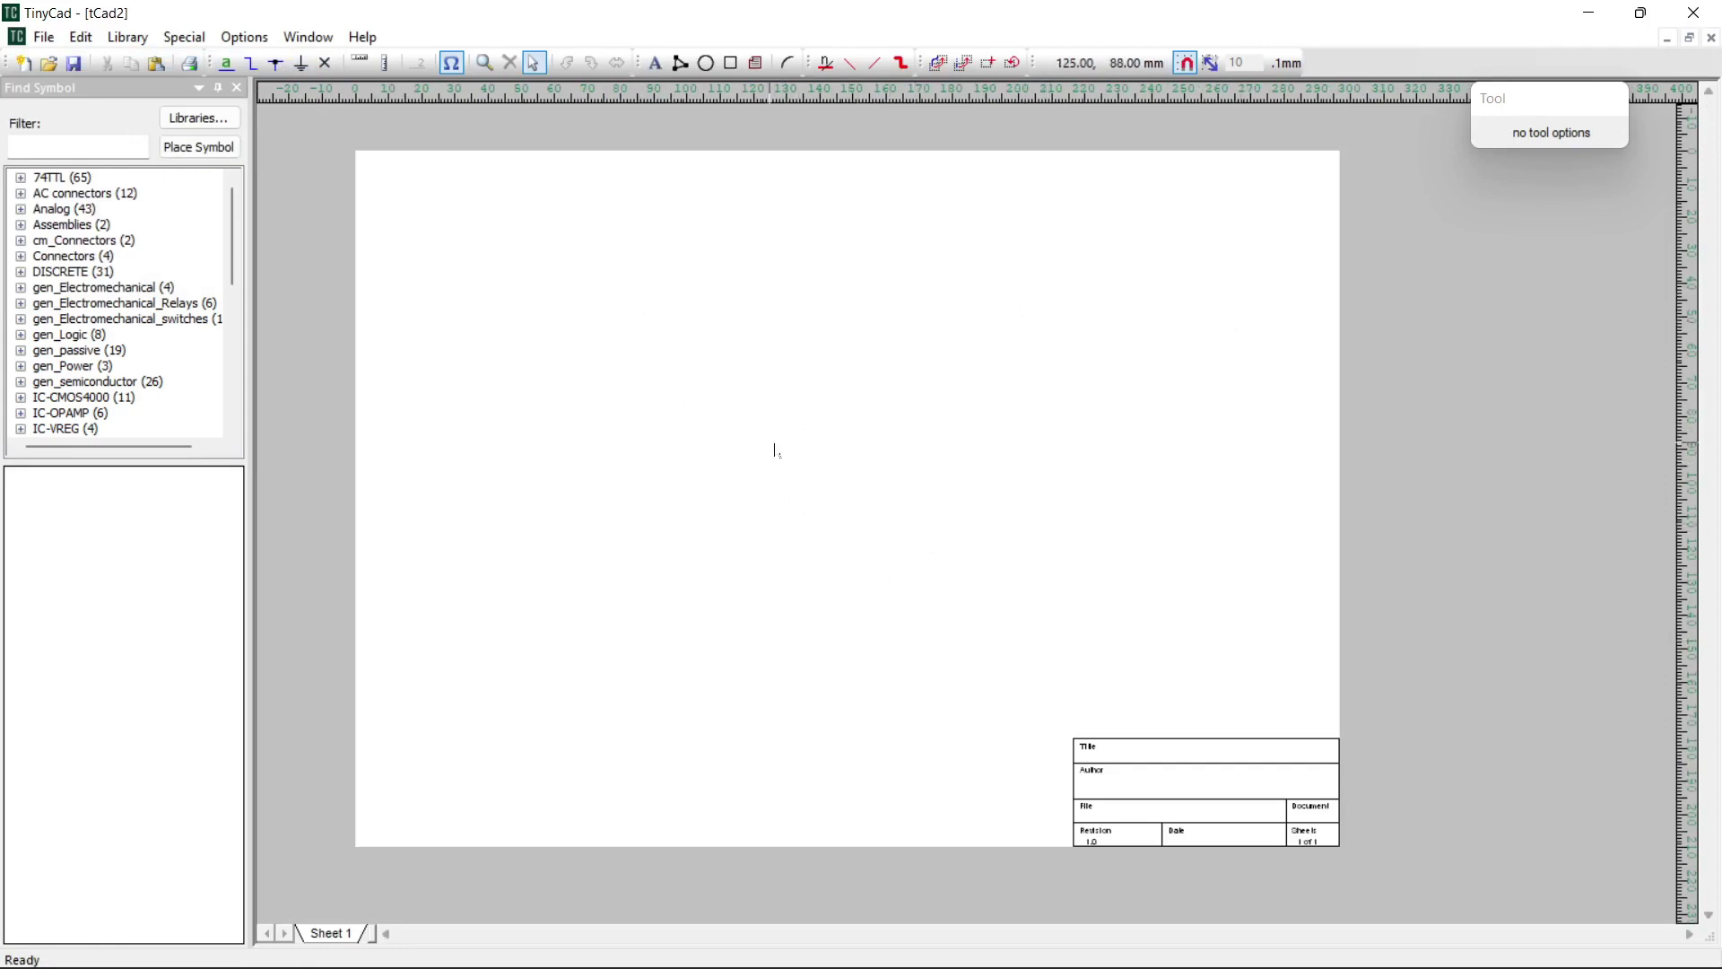
click(44, 37)
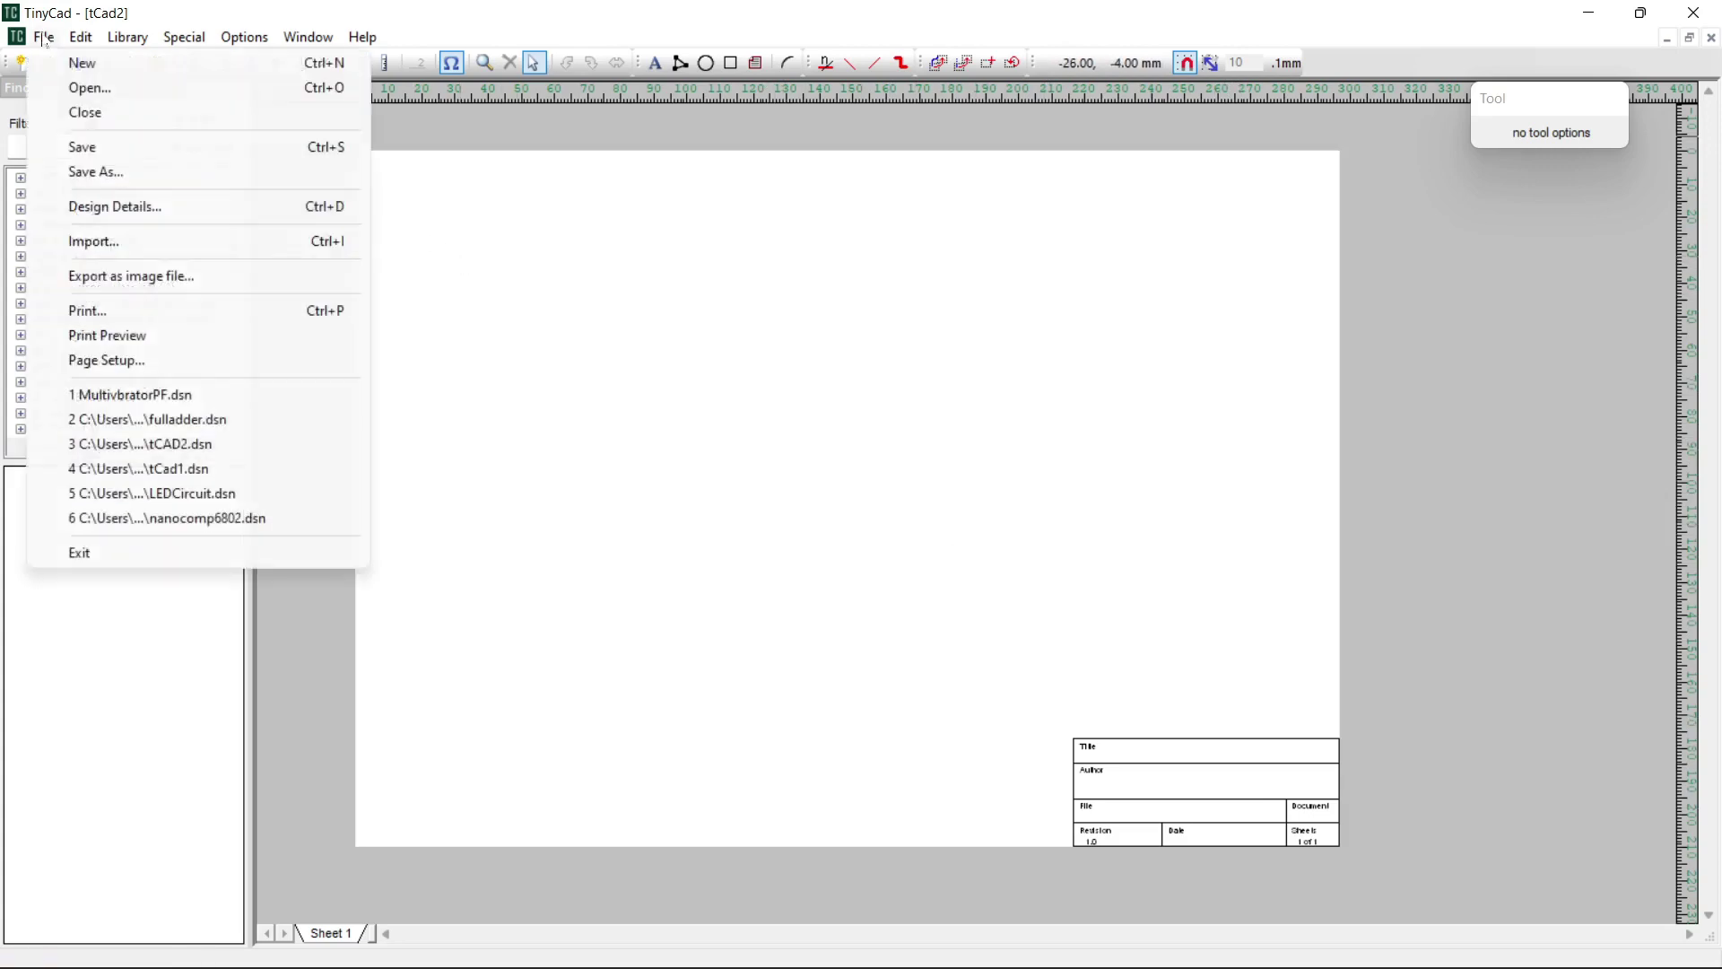
click(117, 208)
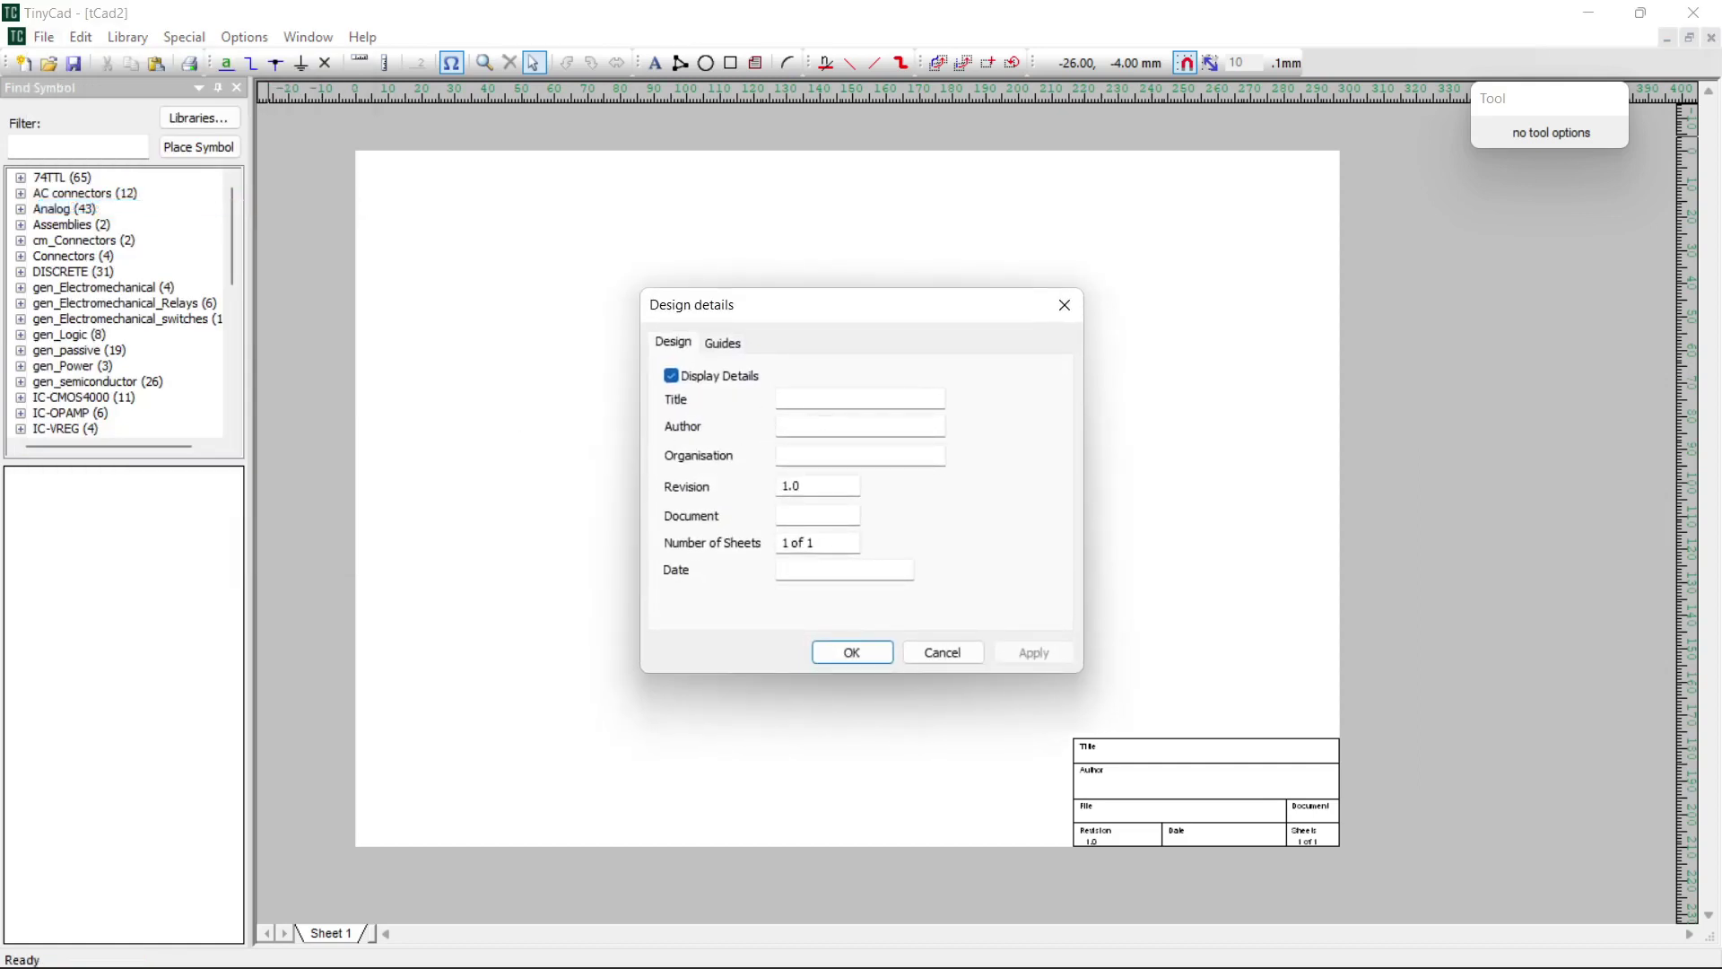
click(859, 398)
text(Astable Multivibrator)
click(782, 426)
text(Me)
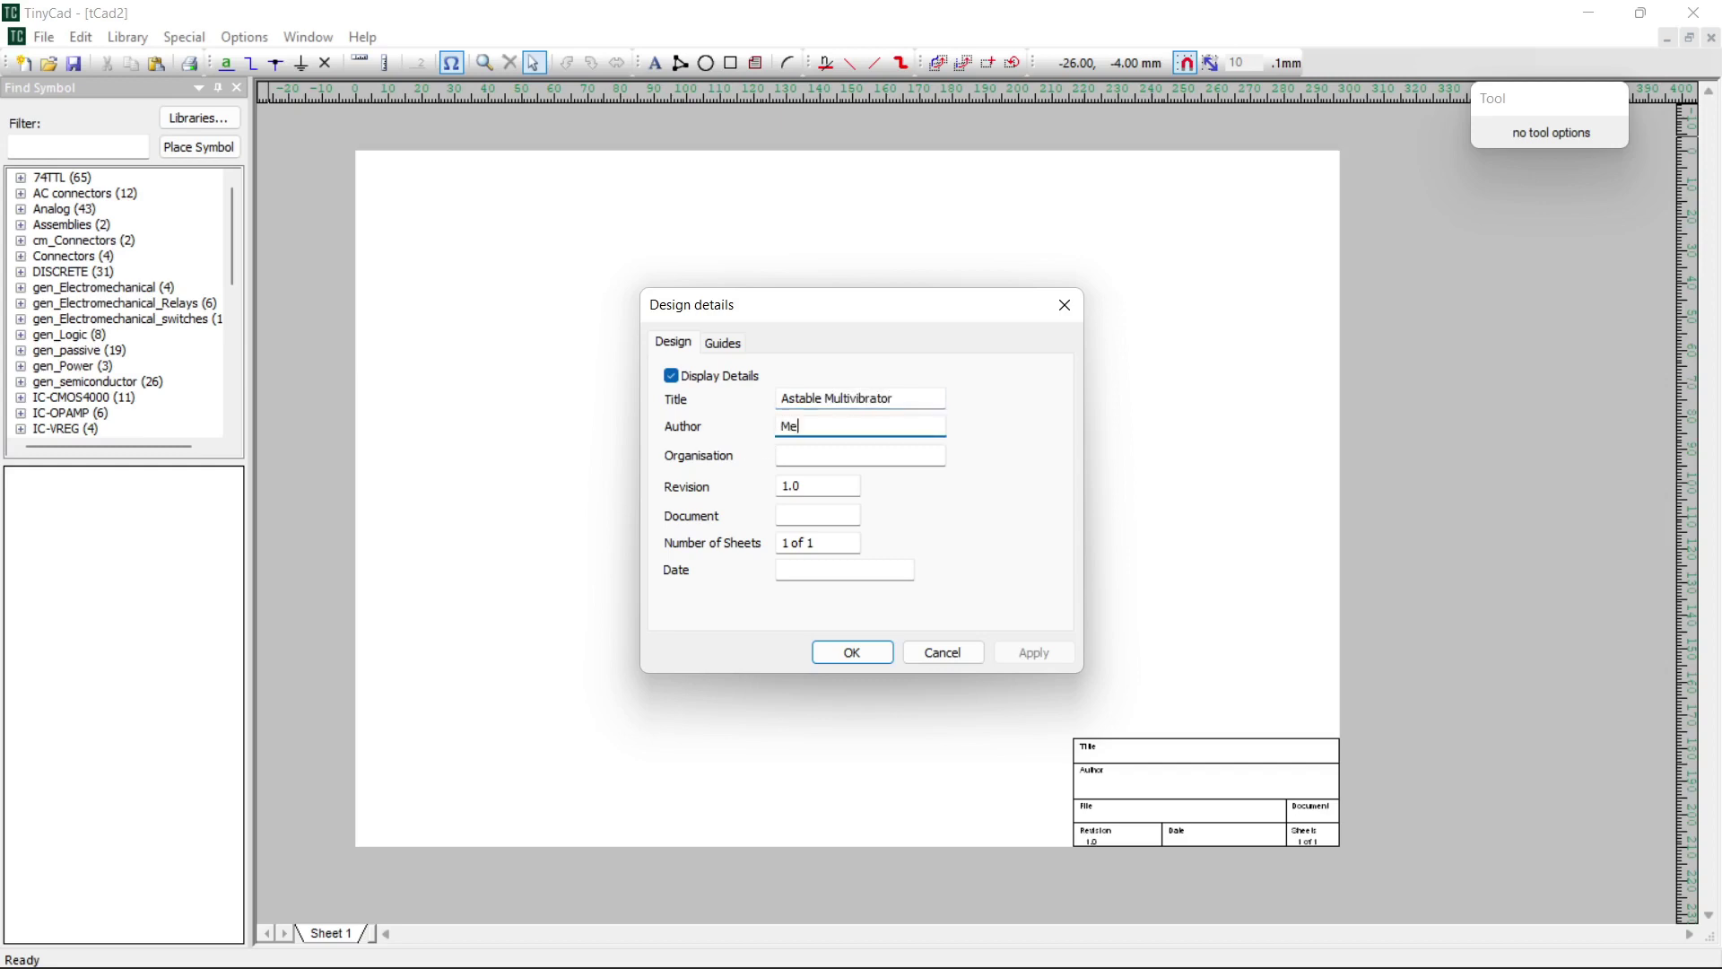
click(809, 453)
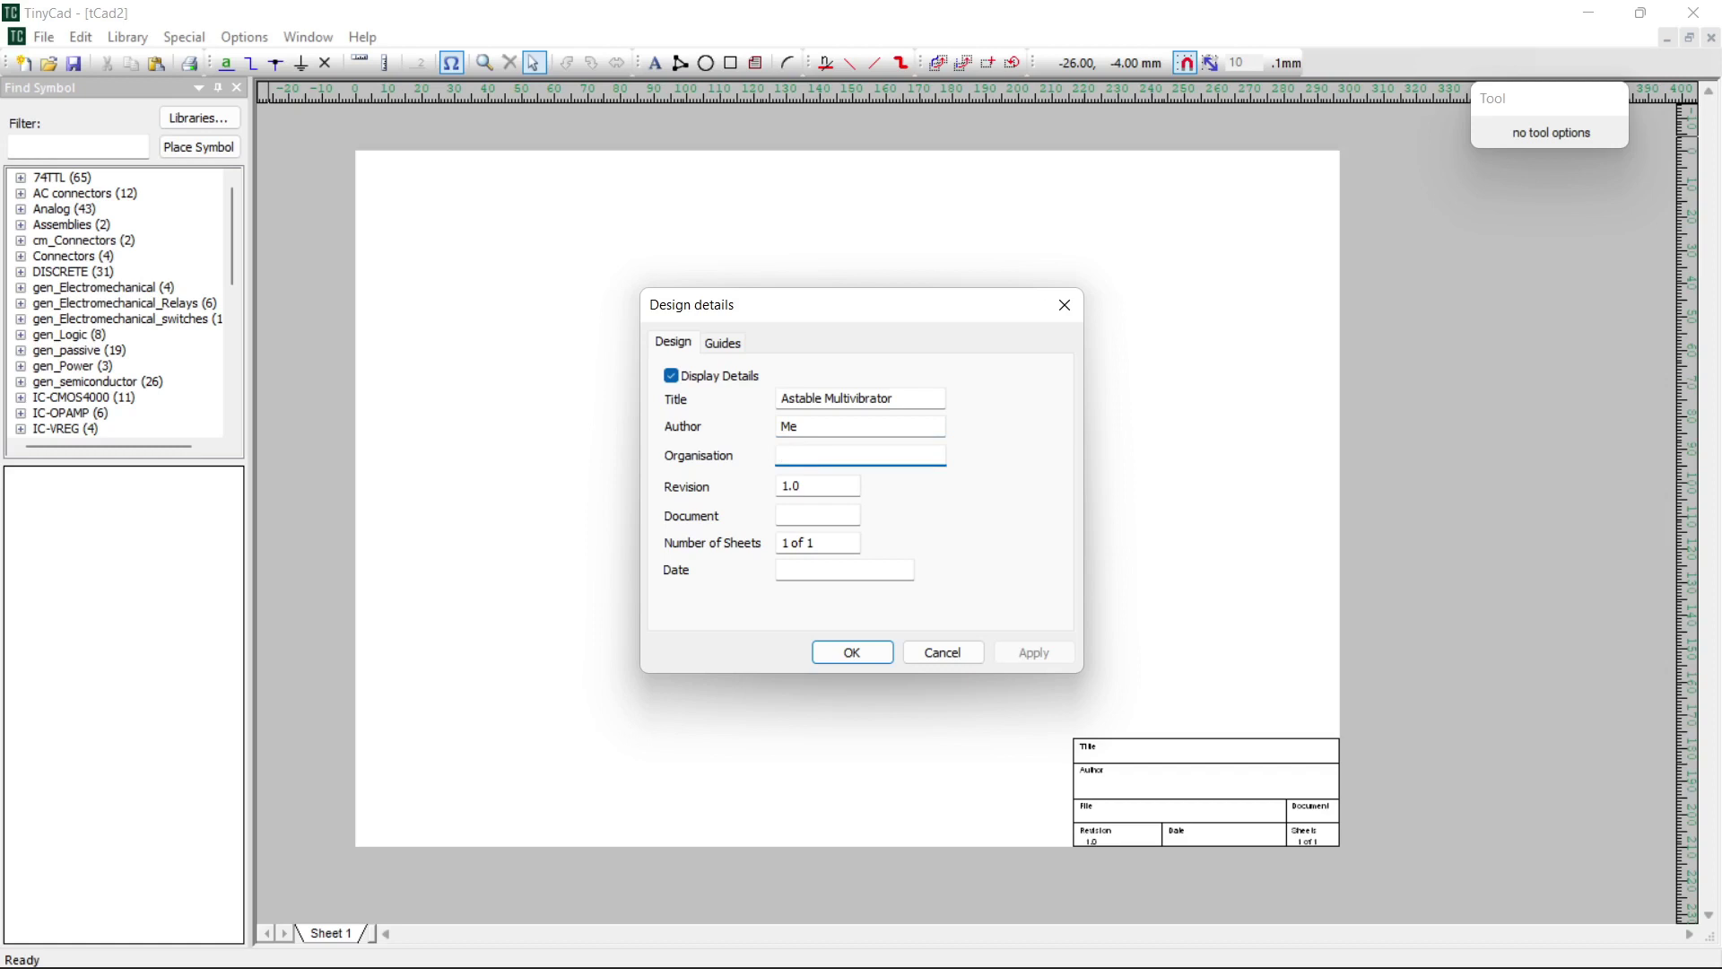
text(Teksparkz)
click(867, 656)
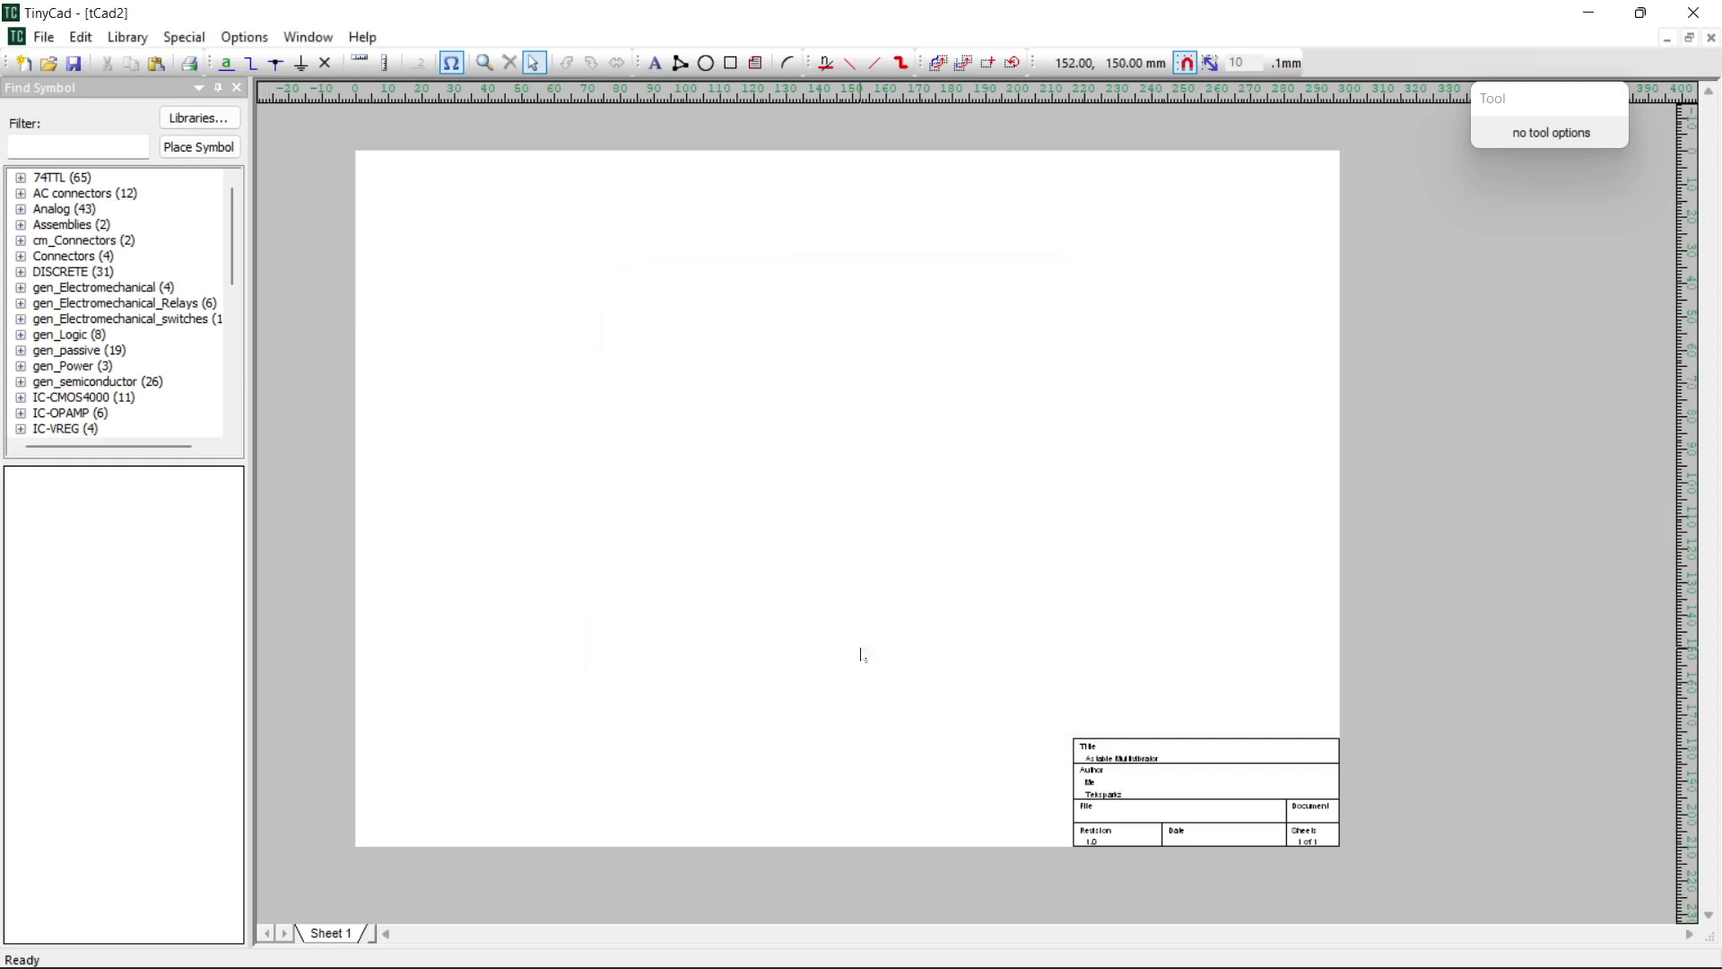
scroll(1220, 811, up, 5)
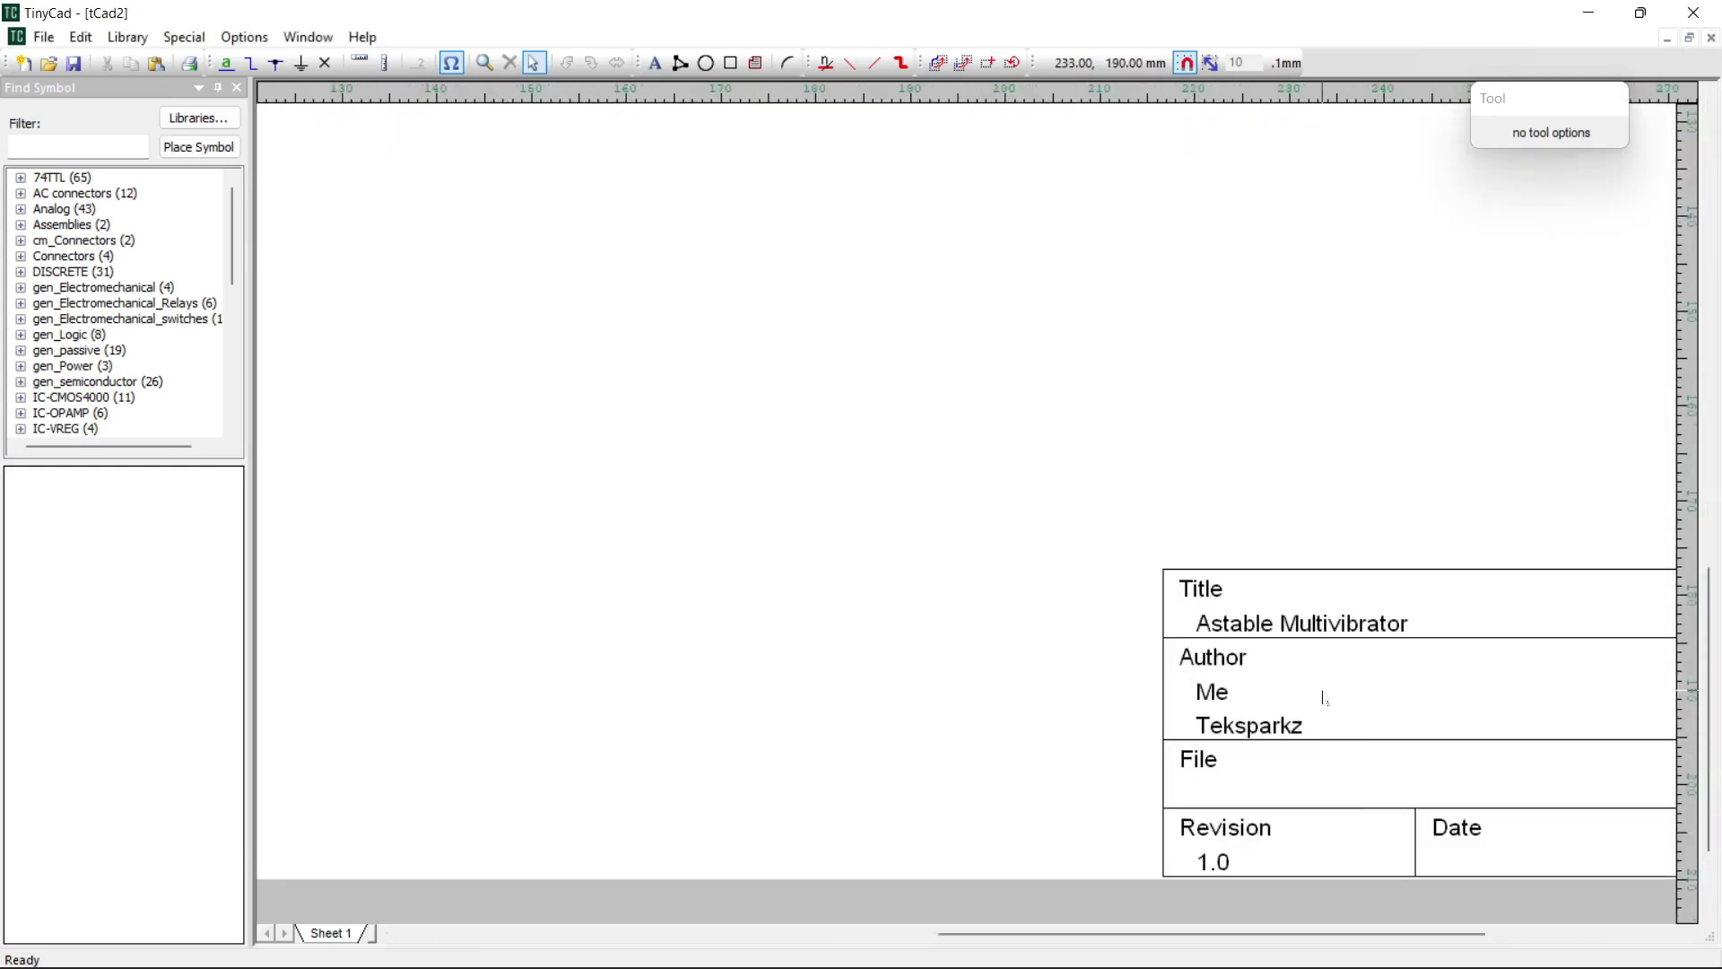
scroll(1324, 698, down, 4)
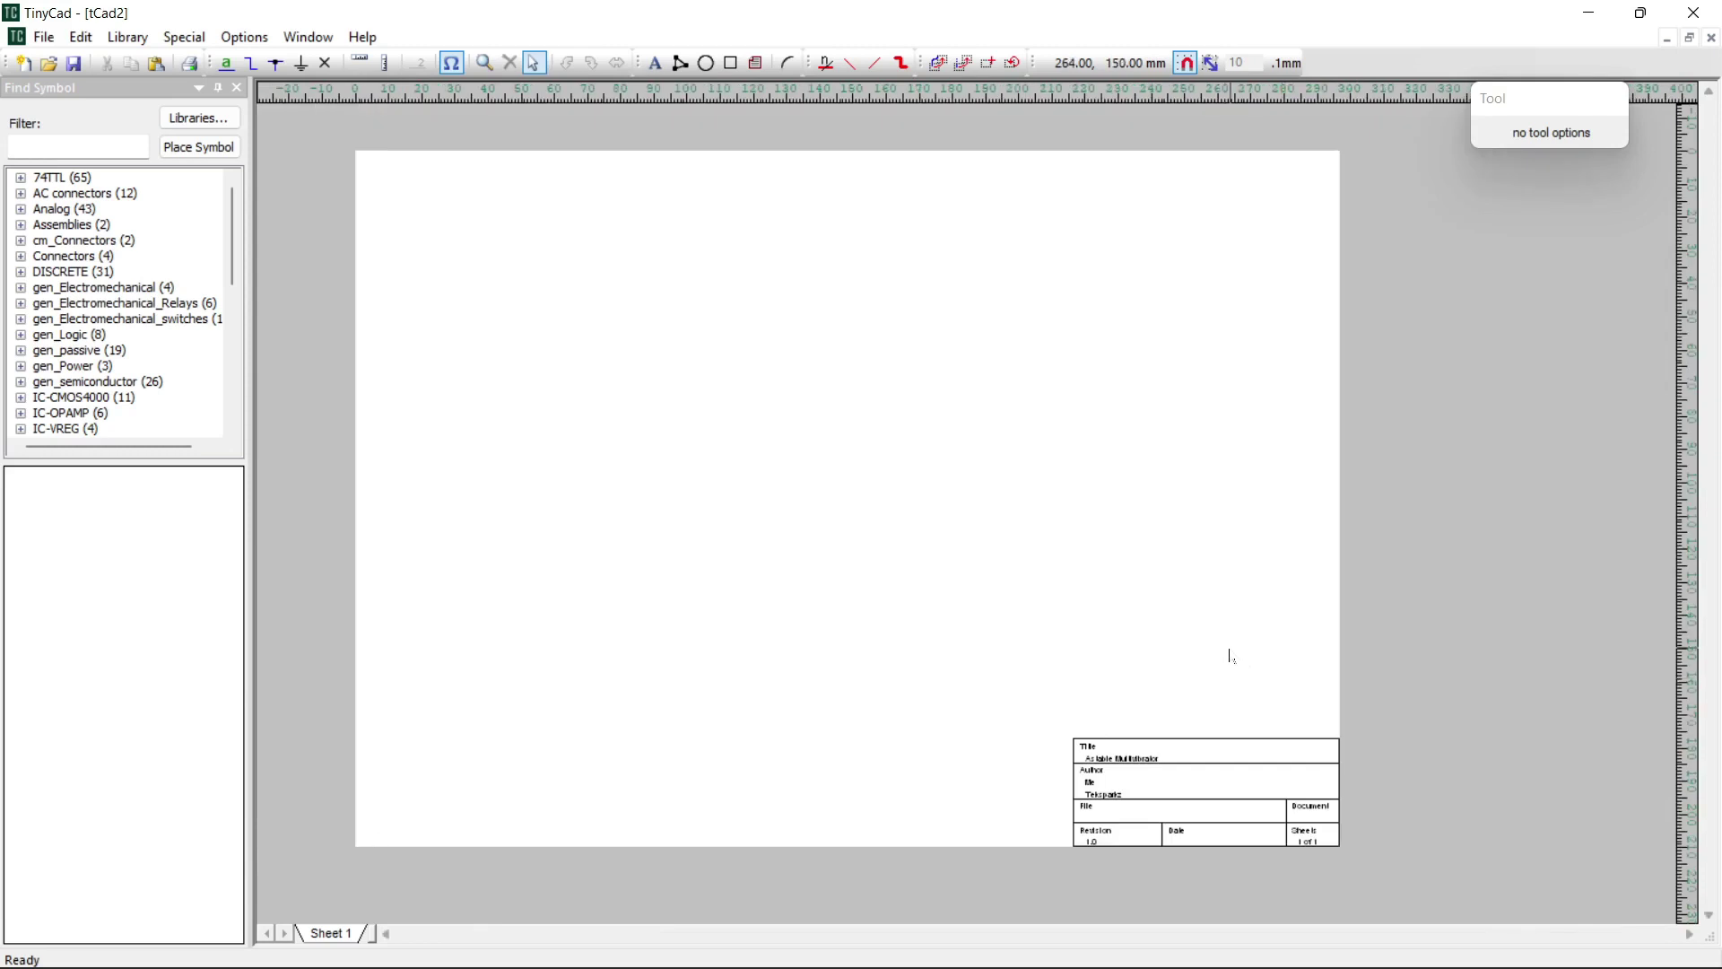
key(w)
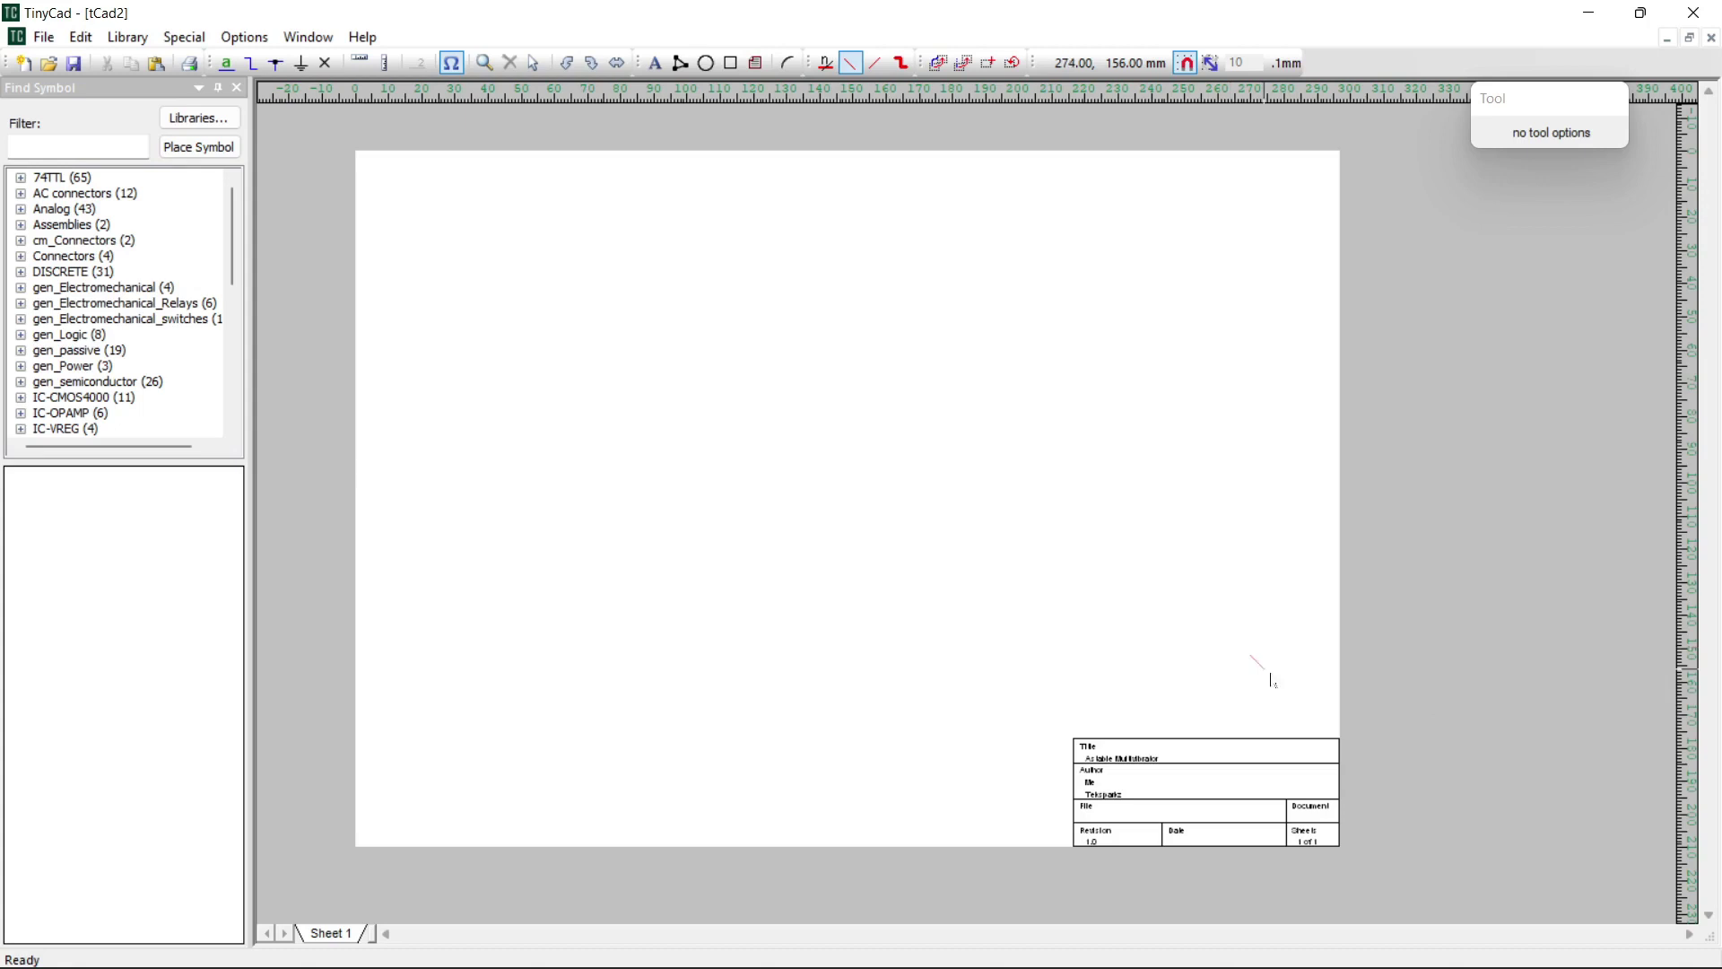
key(Escape)
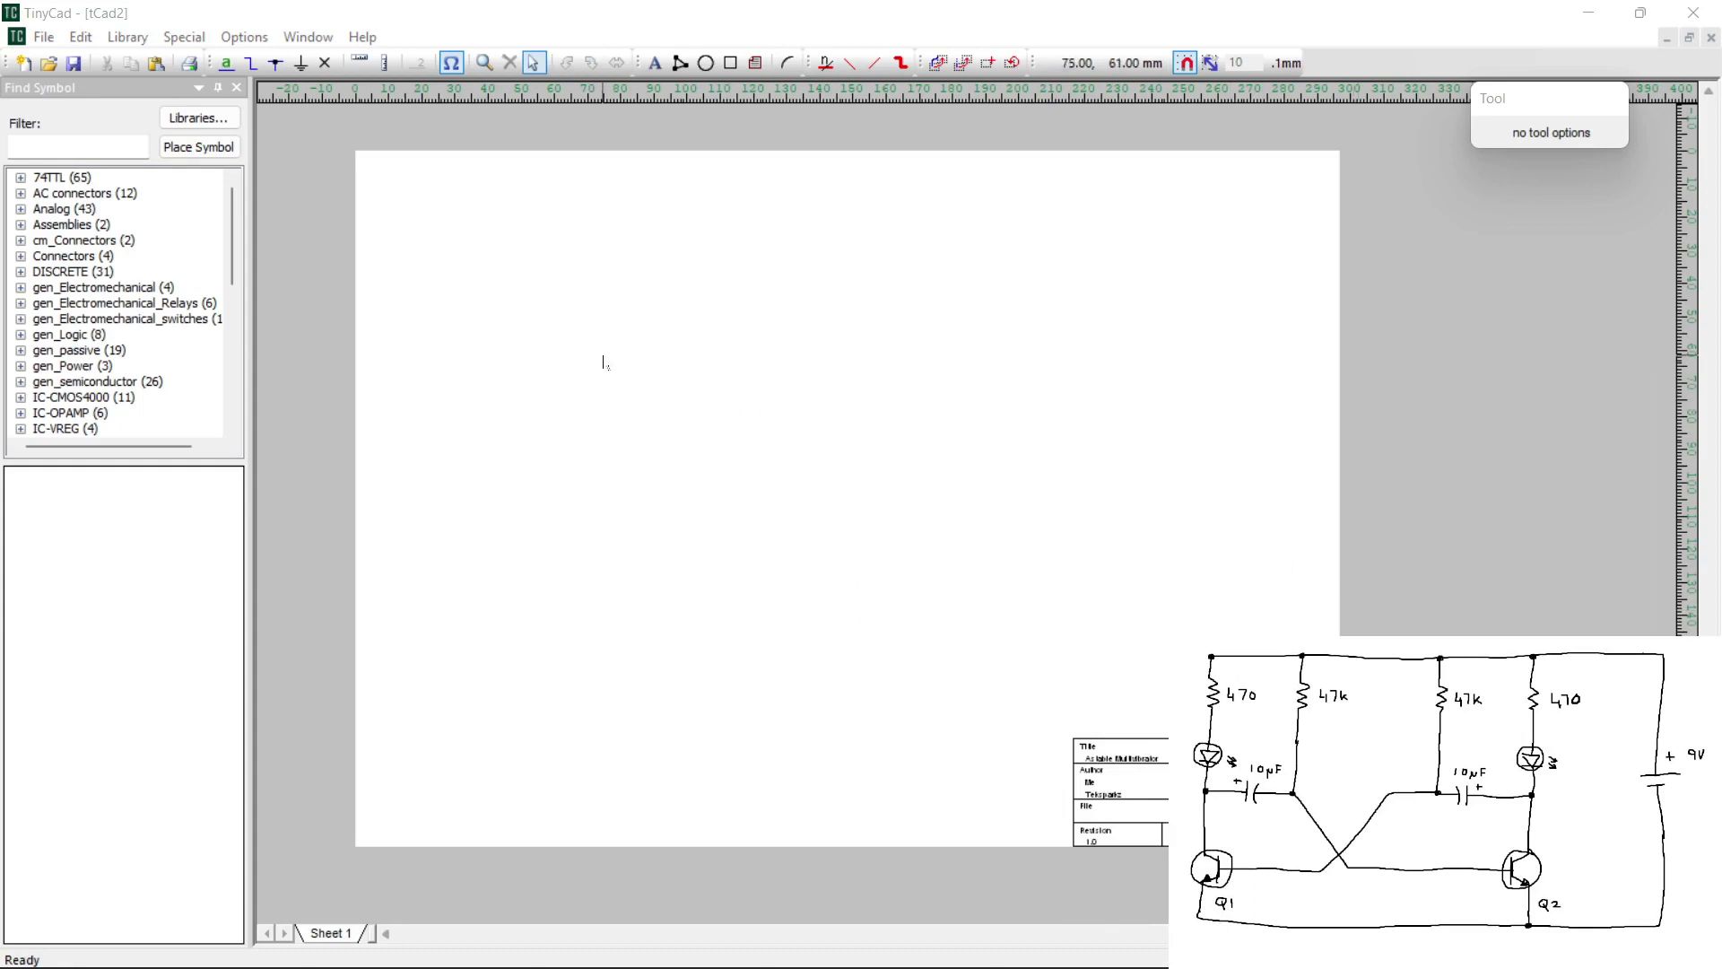
Filter the symbol list for "resistor"
scroll(597, 361, up, 1)
scroll(609, 287, up, 1)
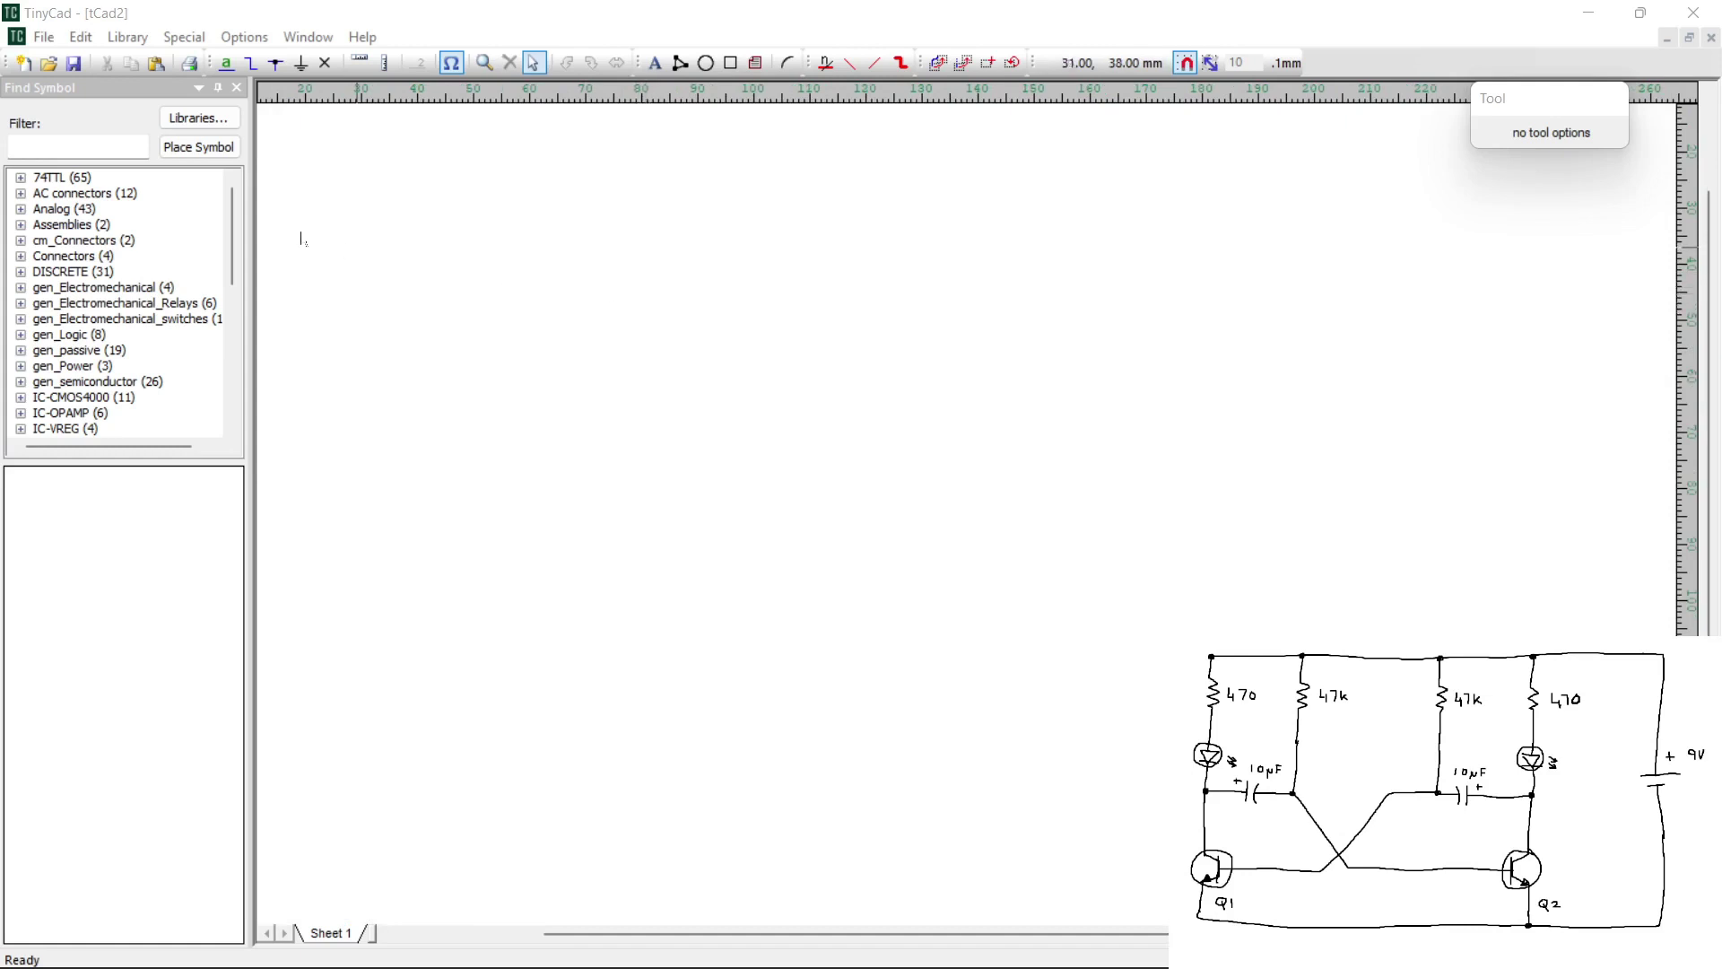
click(81, 146)
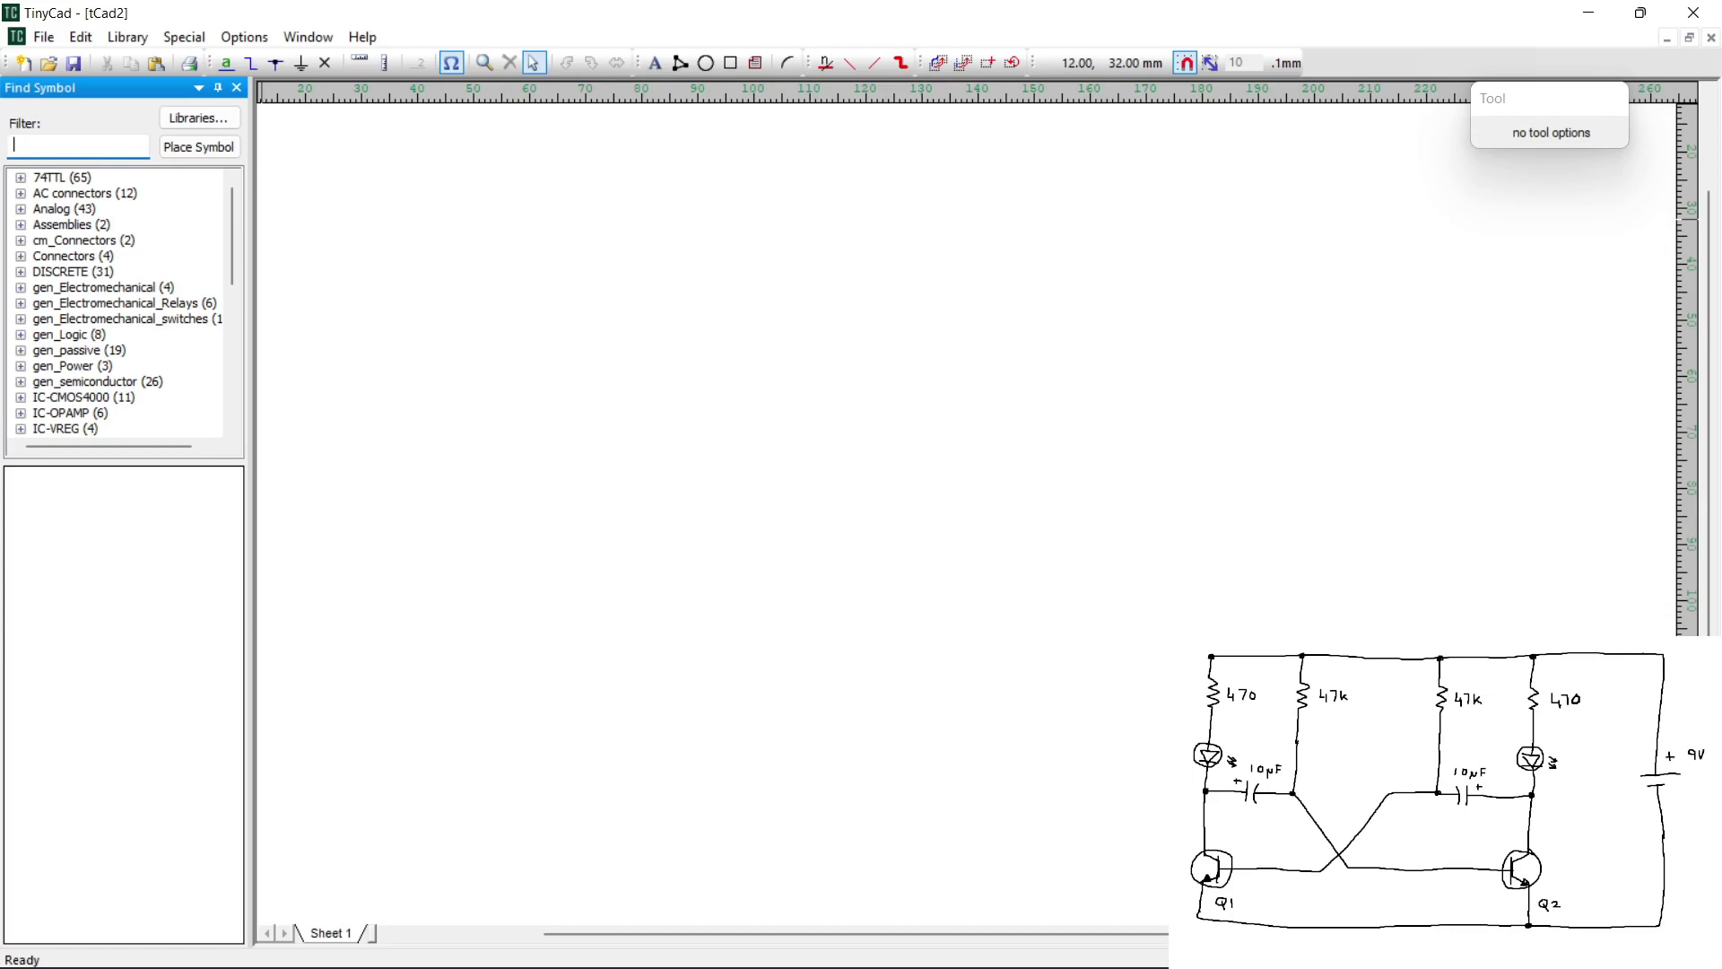
text(resi)
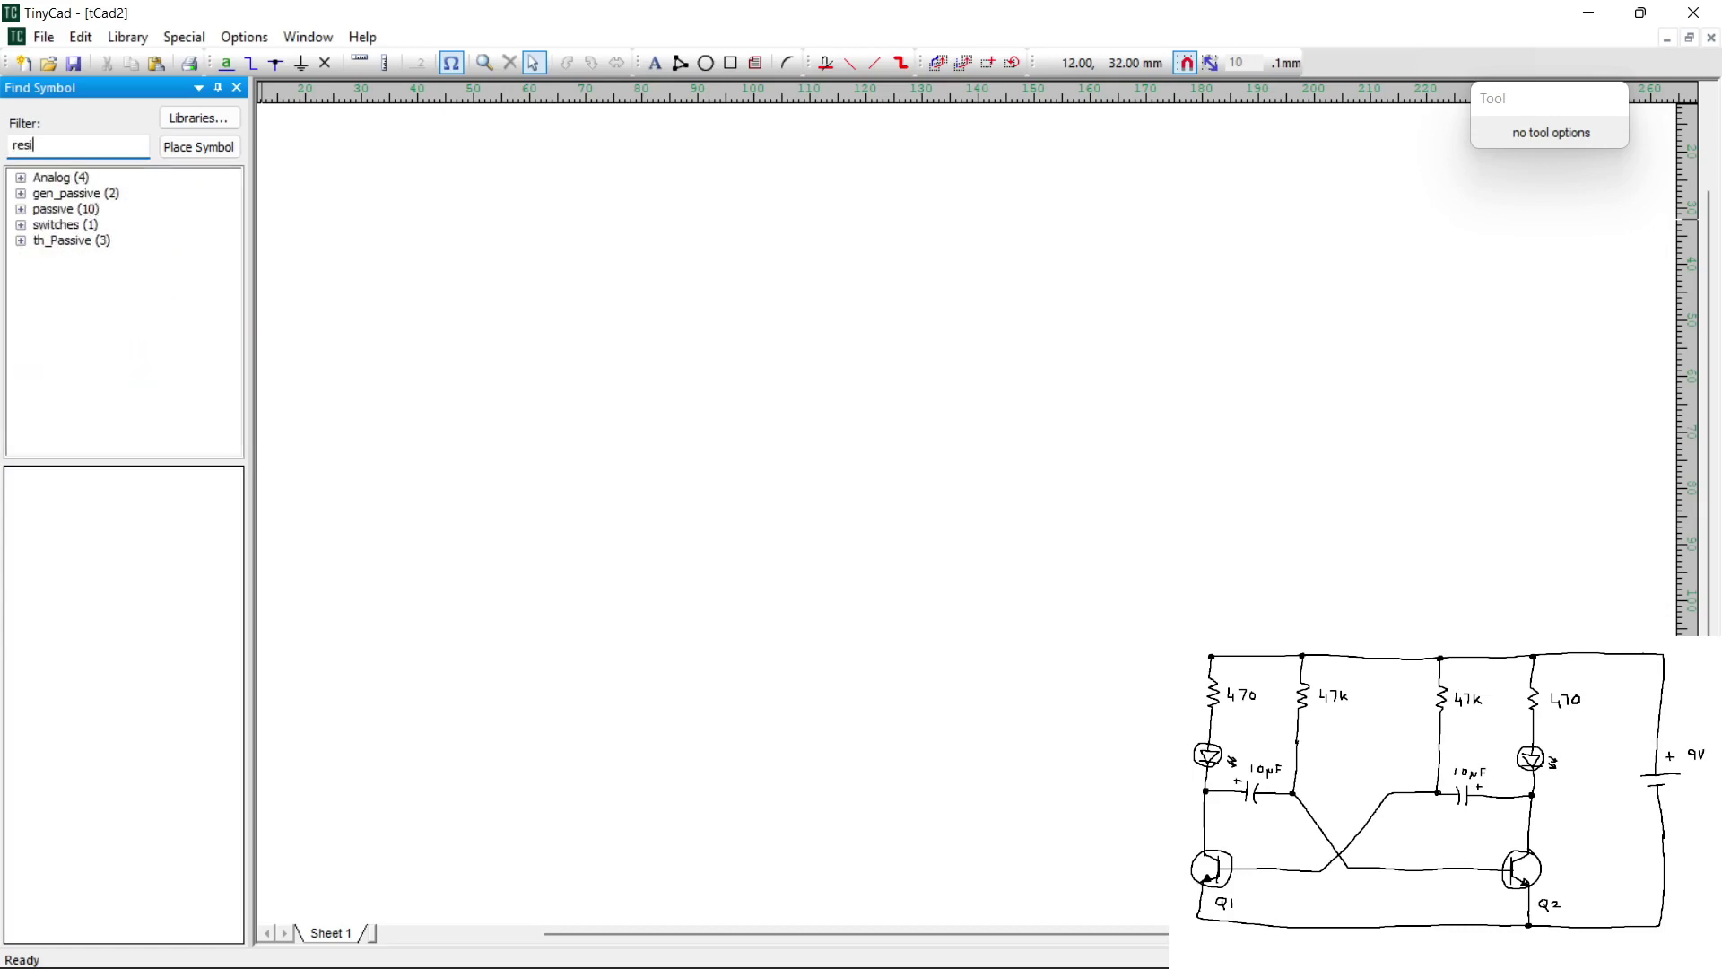
text(stor)
Preview the resistor symbols offered in the Analog and gen_passive libraries
click(22, 179)
click(77, 194)
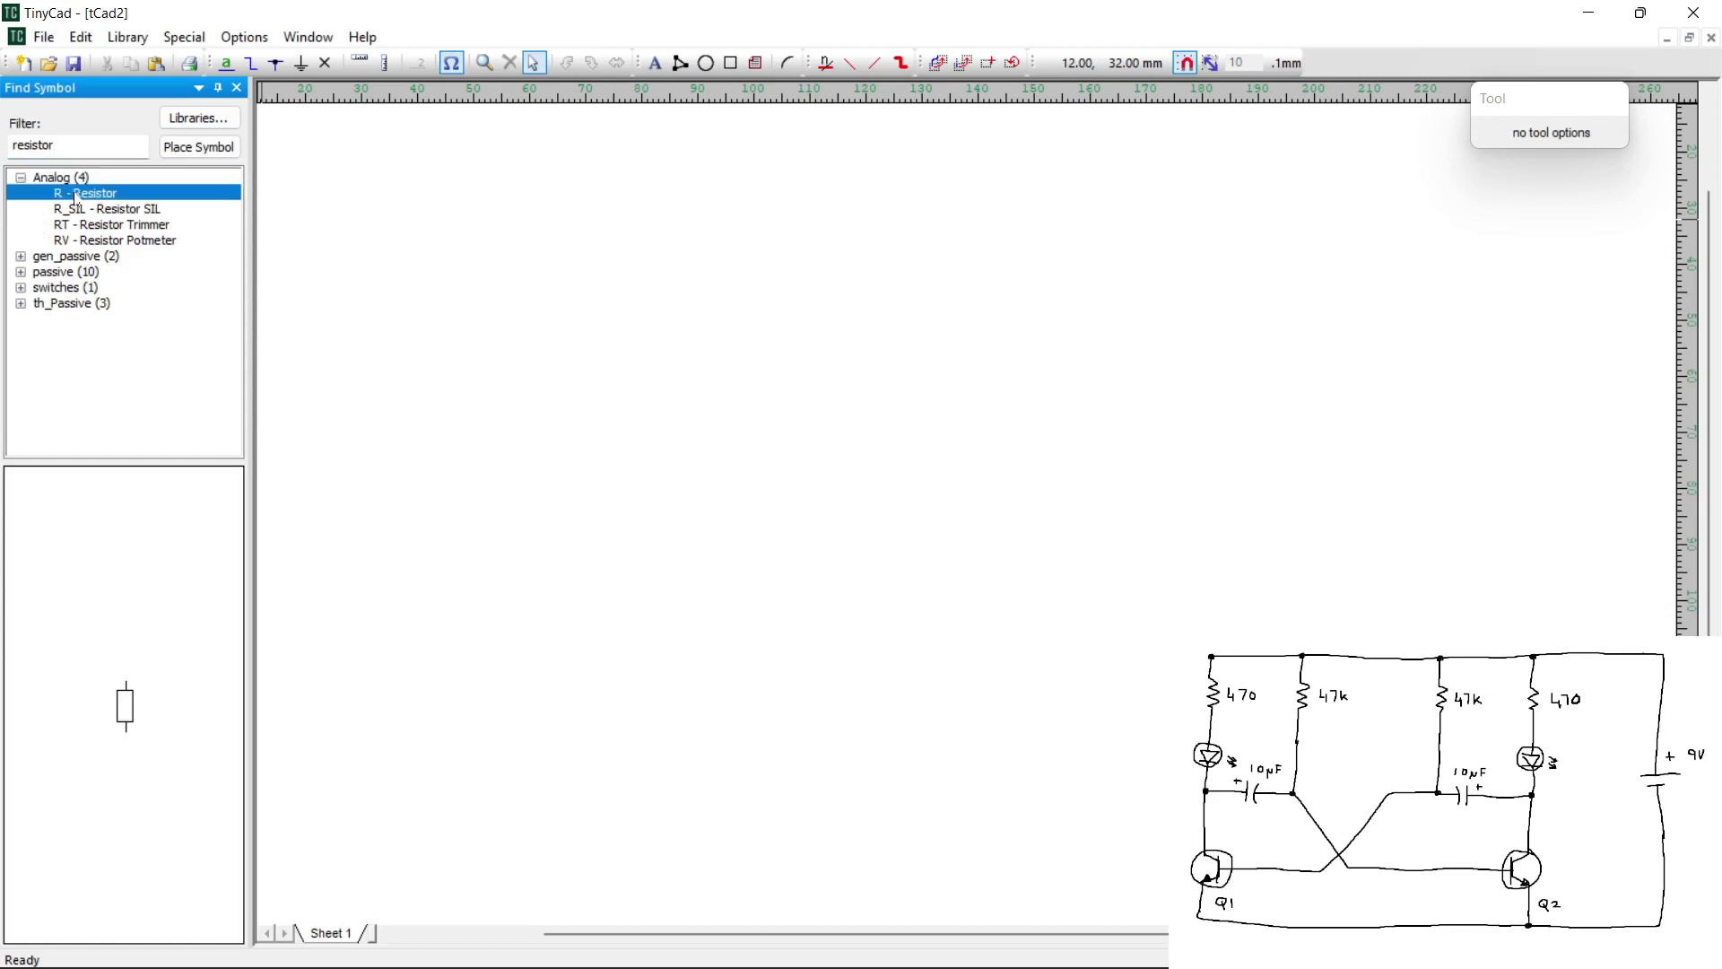
click(79, 212)
click(90, 226)
click(95, 241)
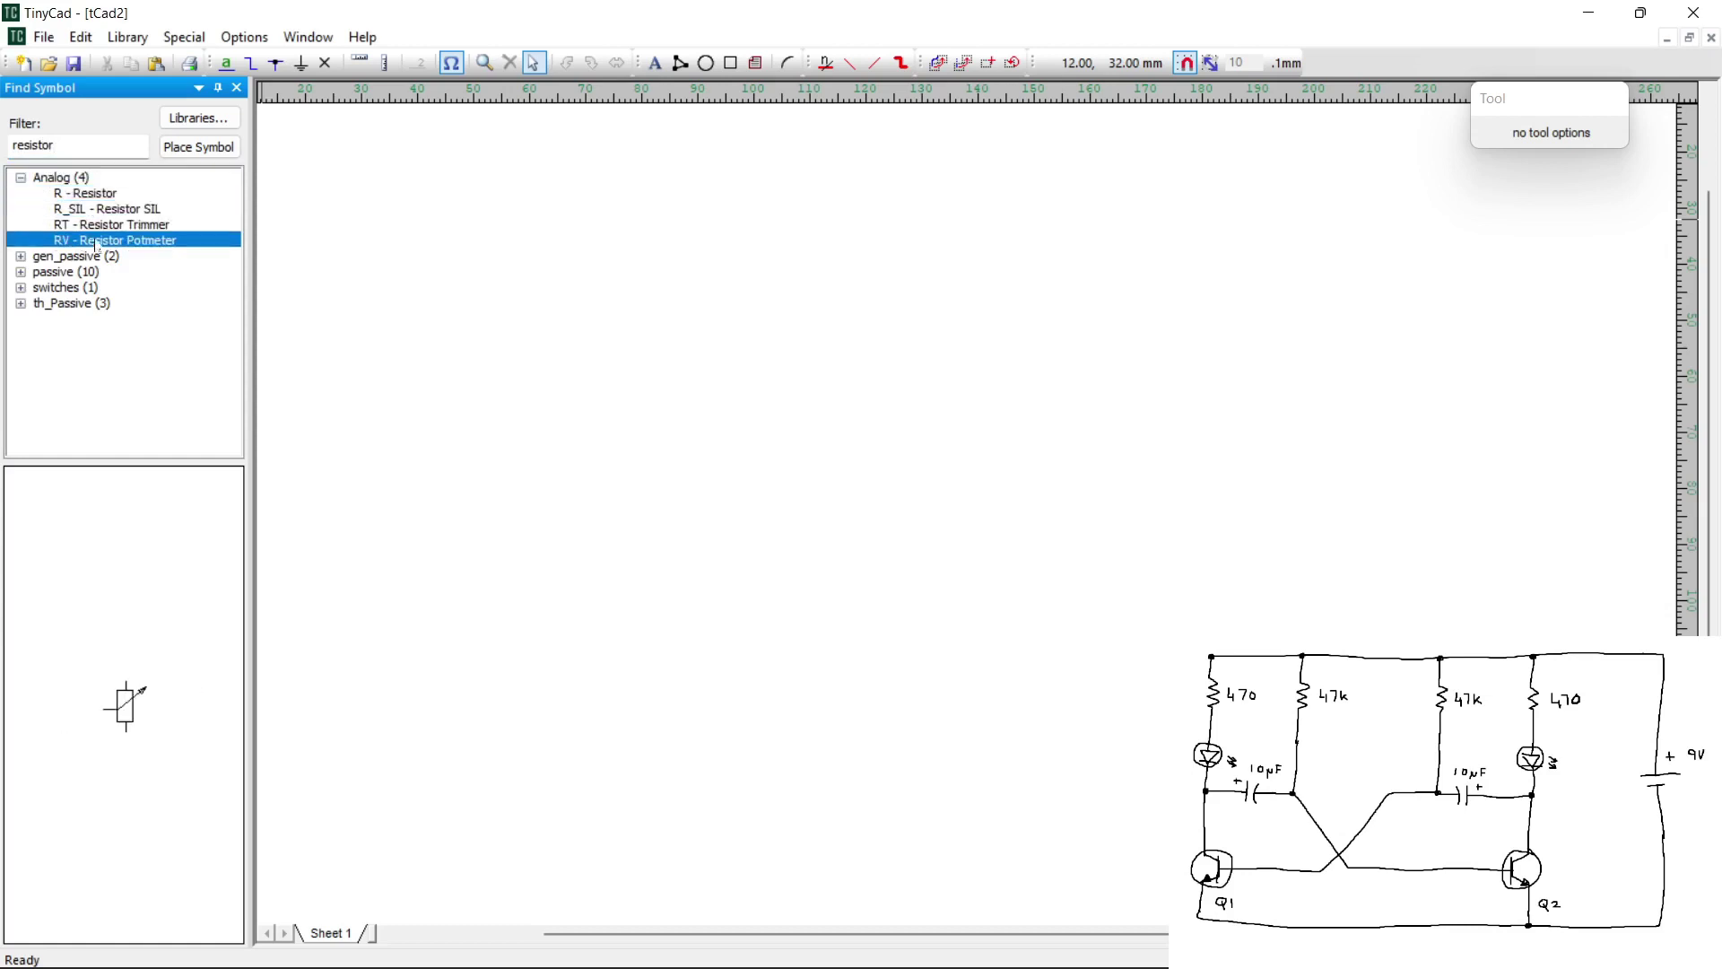
click(22, 257)
click(97, 271)
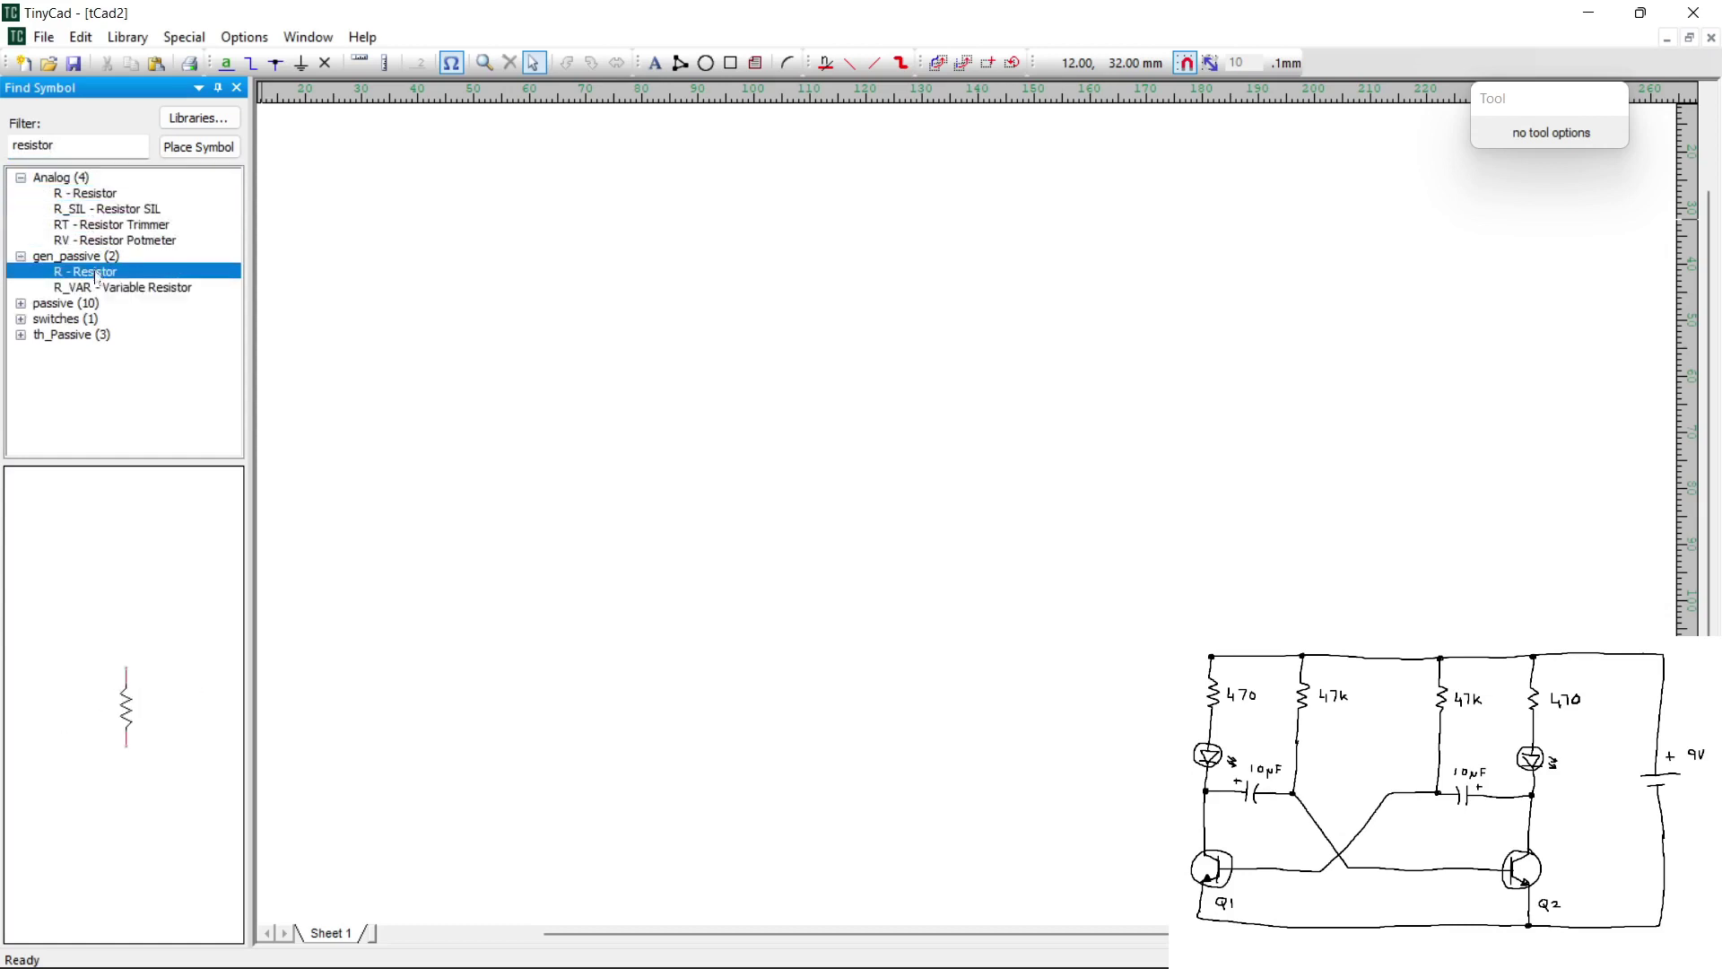
click(100, 288)
Place four upright R - Resistor symbols from the passive library in a row across the upper part of the sheet
click(21, 303)
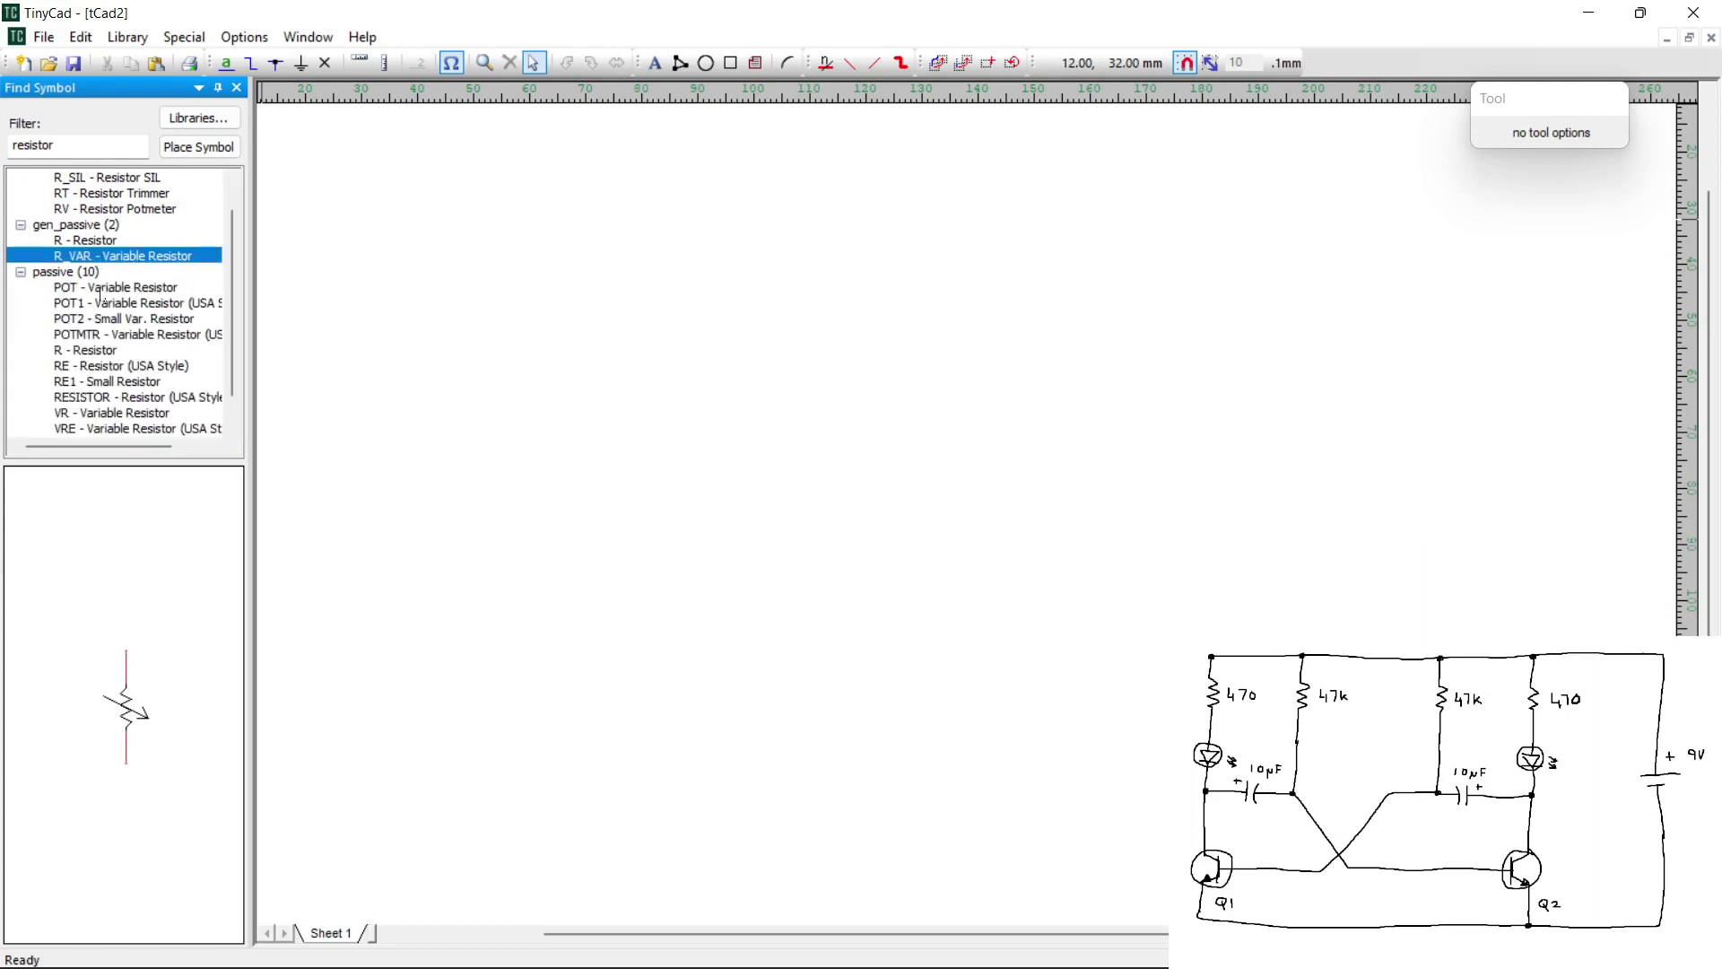
click(89, 350)
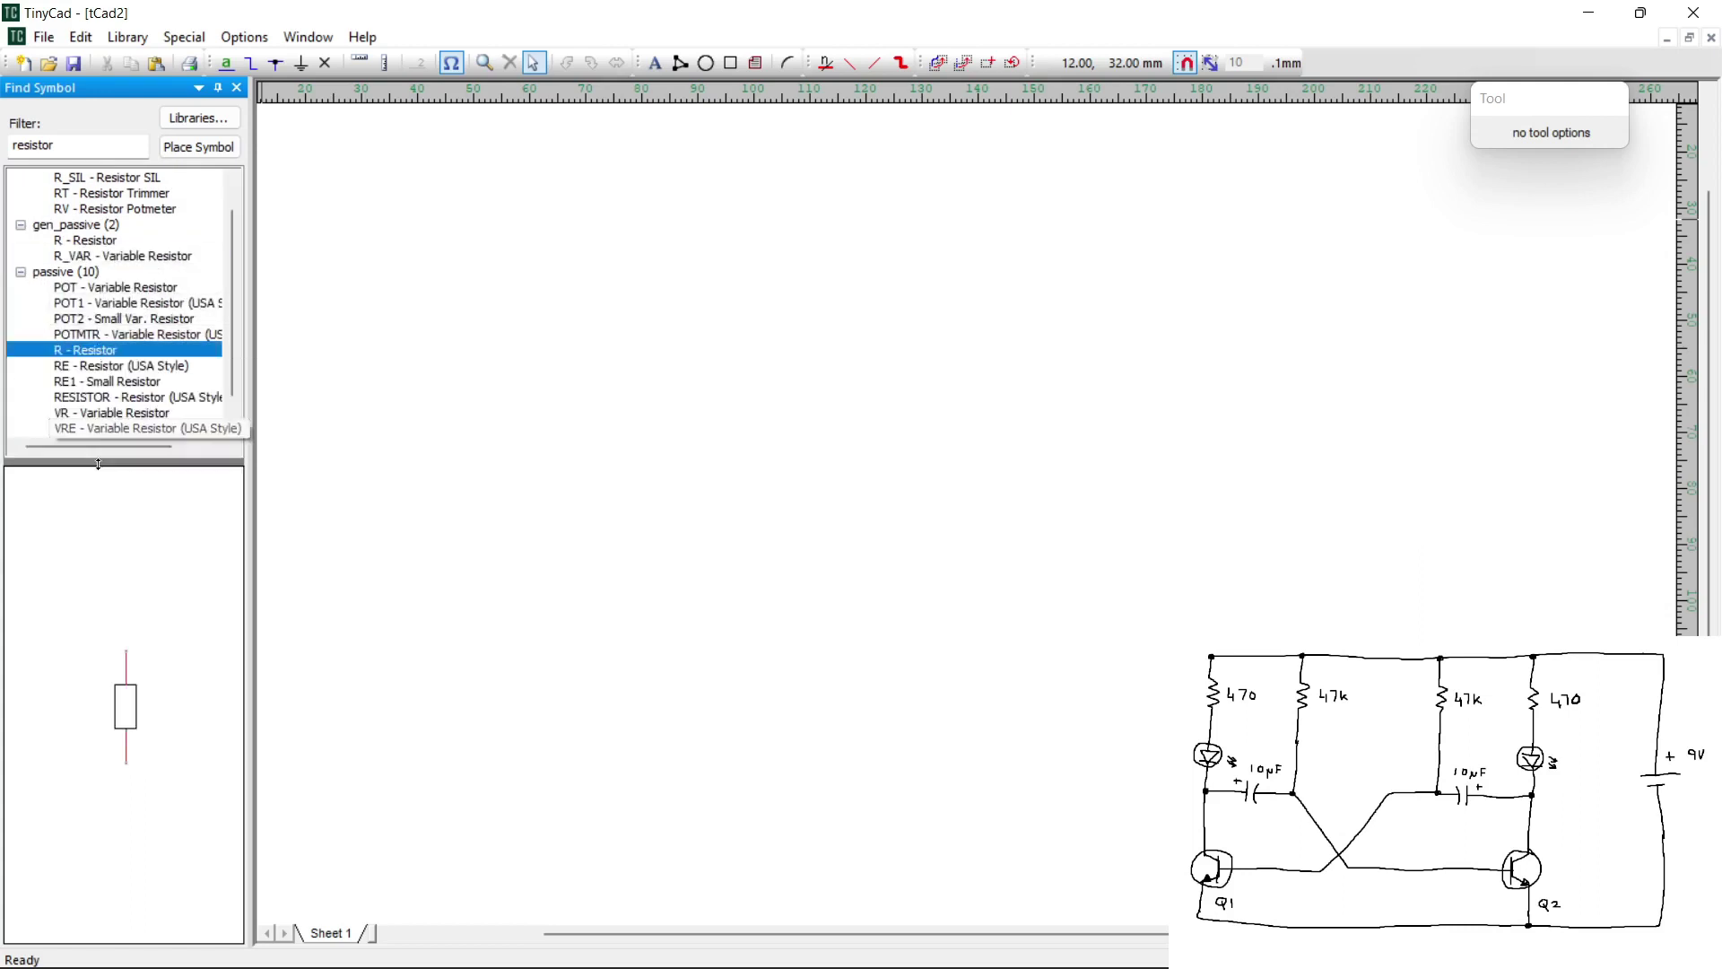
click(125, 709)
click(124, 710)
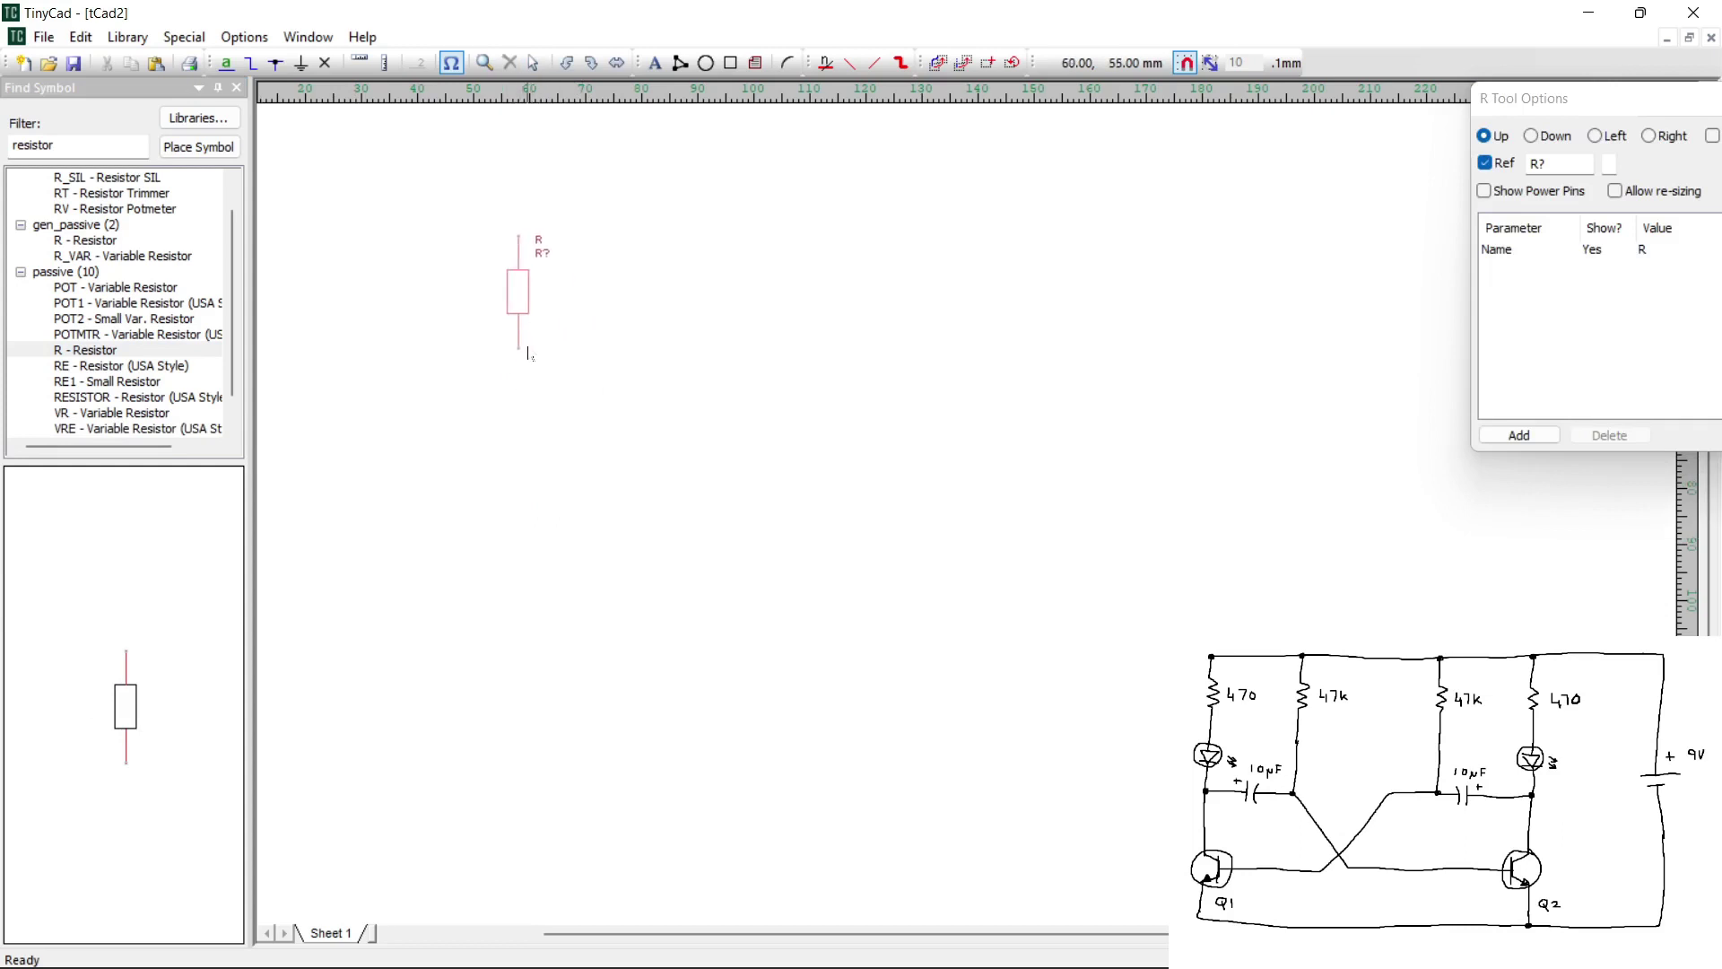
click(517, 348)
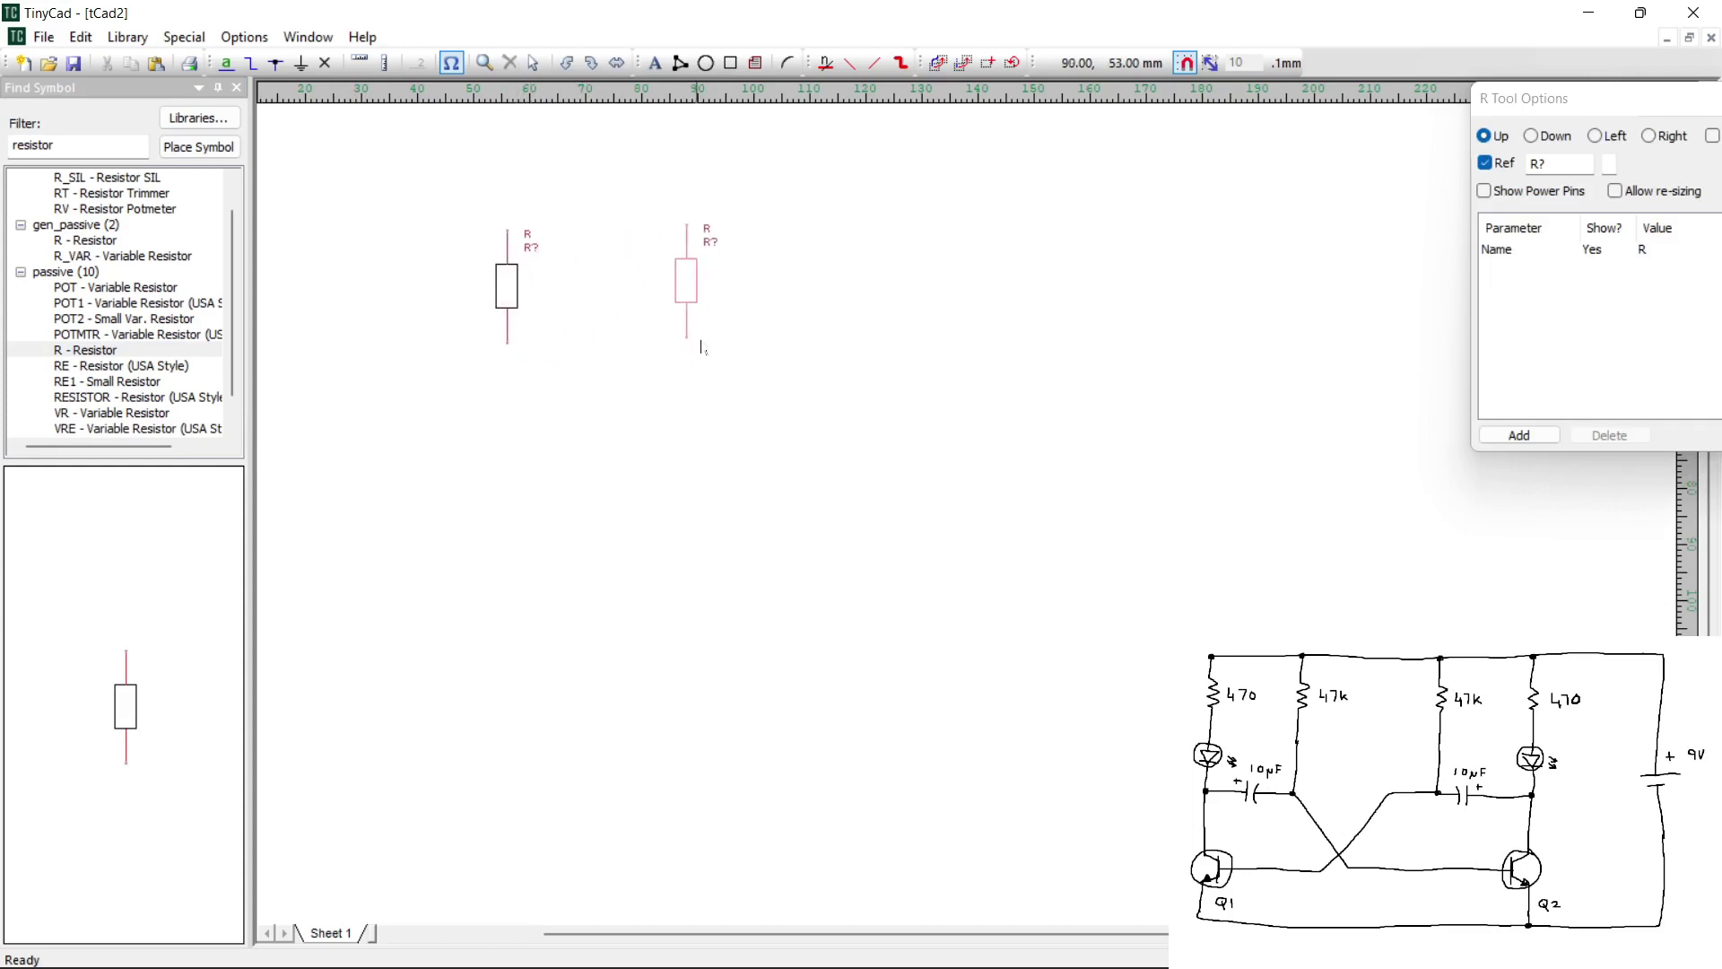
click(702, 348)
click(892, 344)
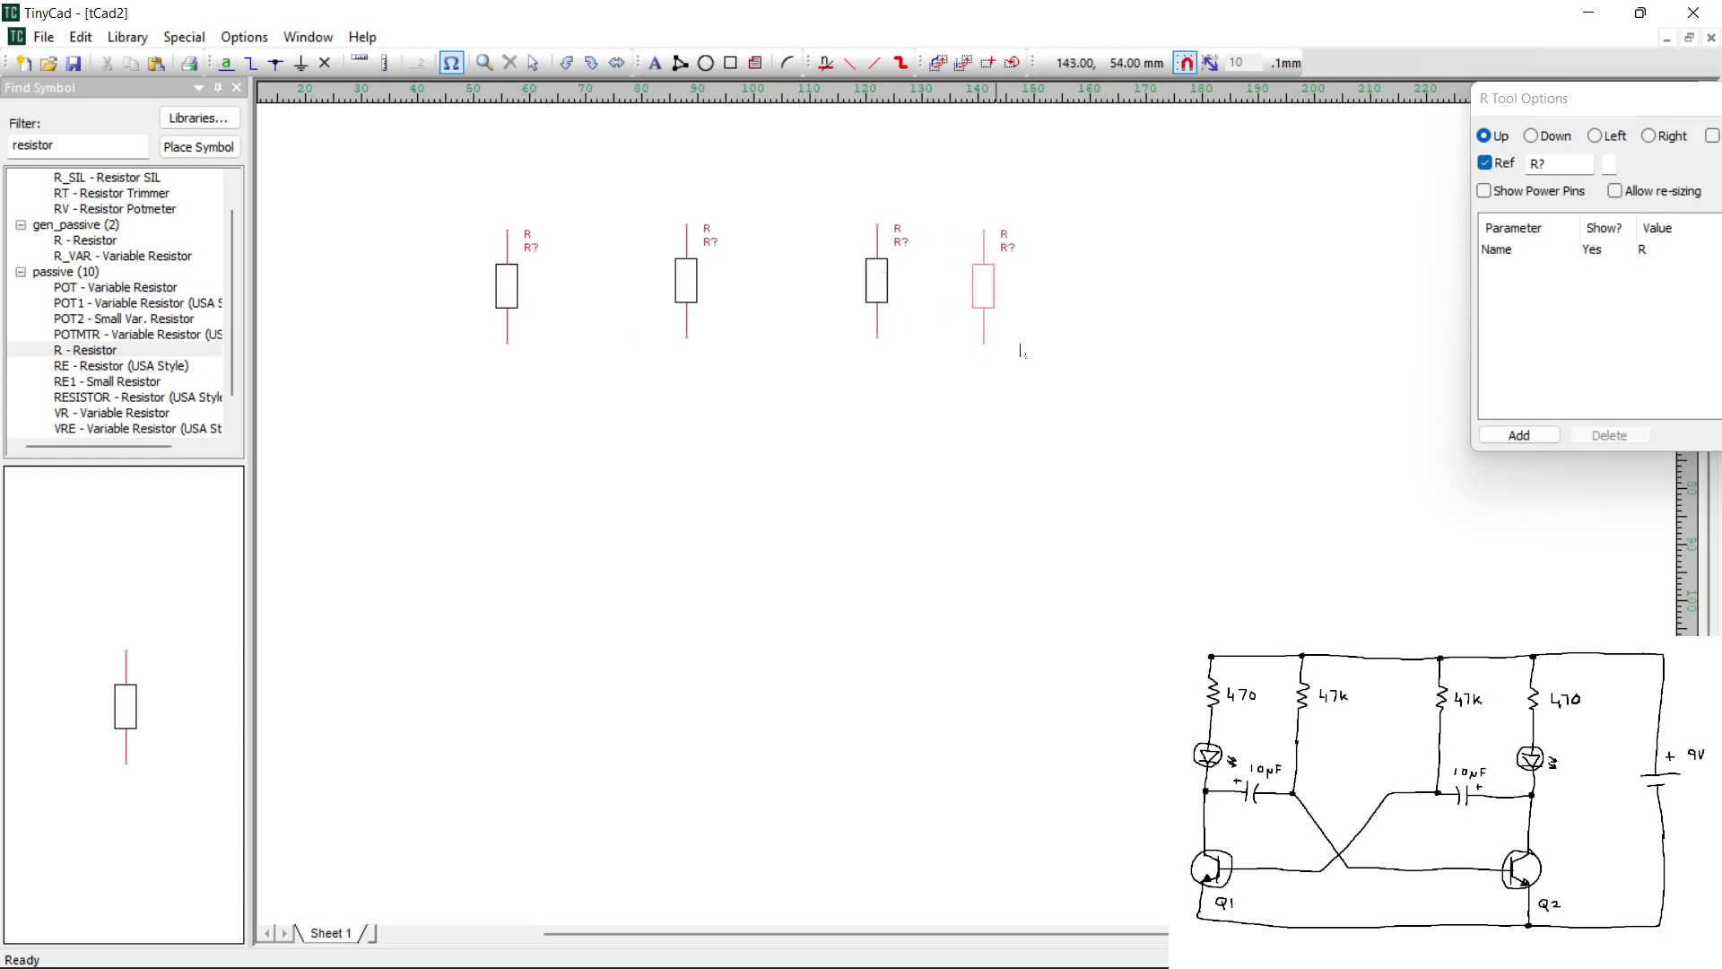
click(1104, 336)
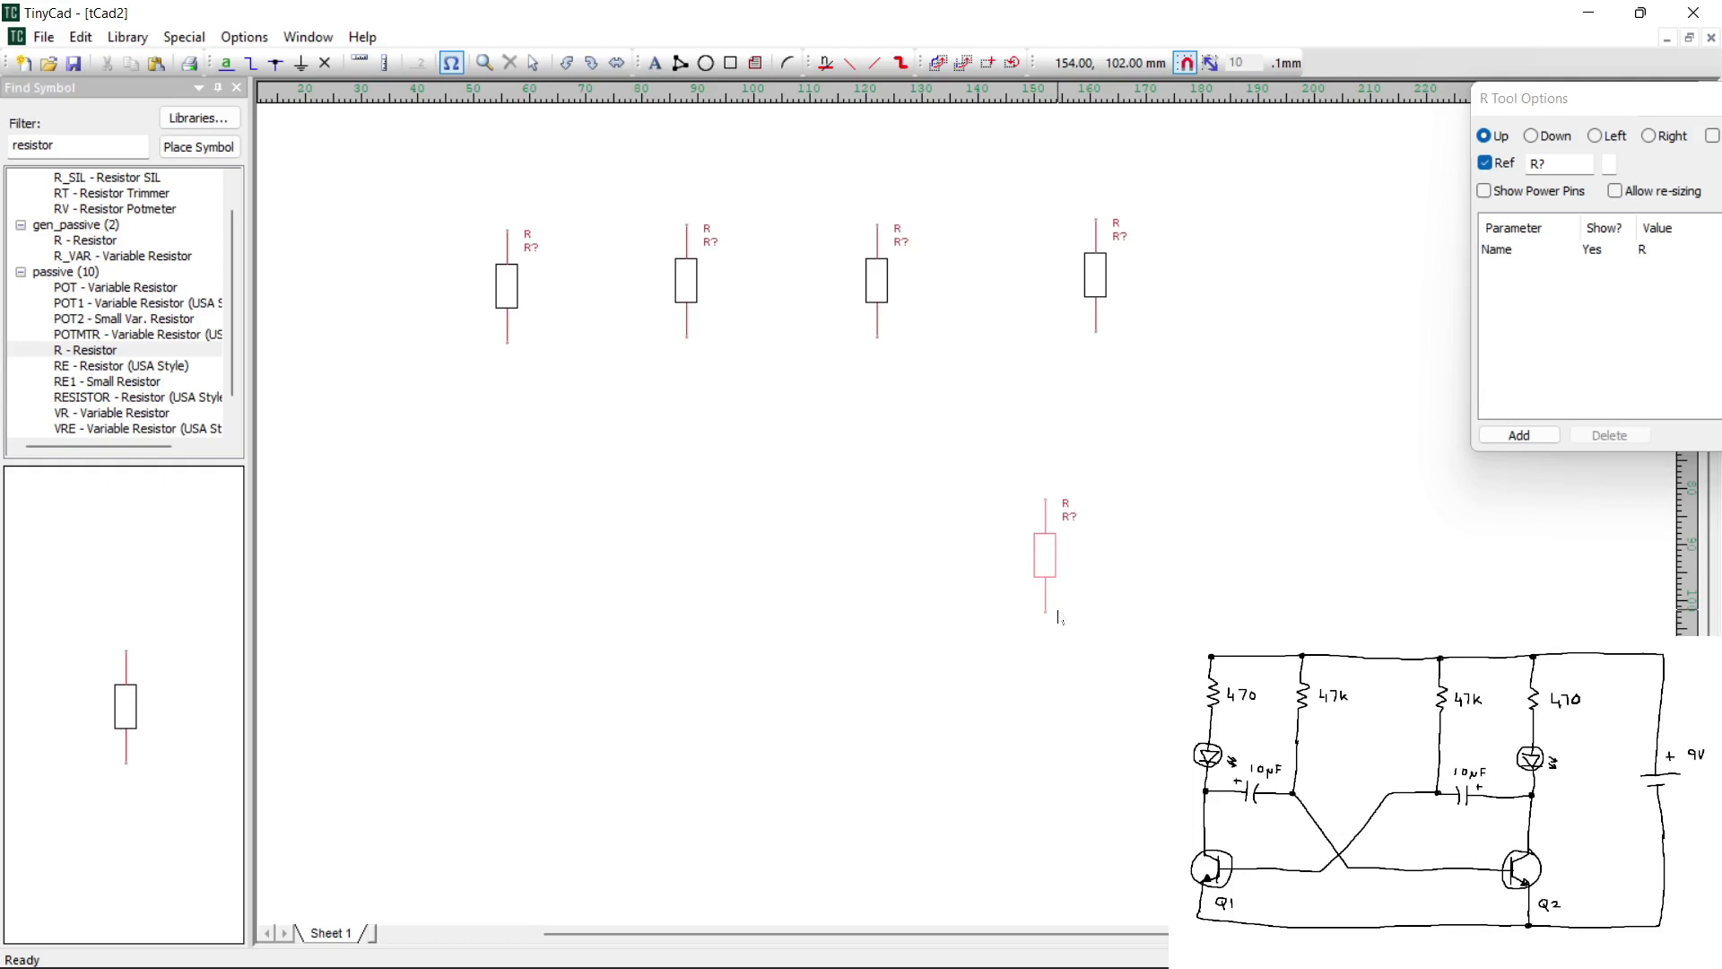
key(w)
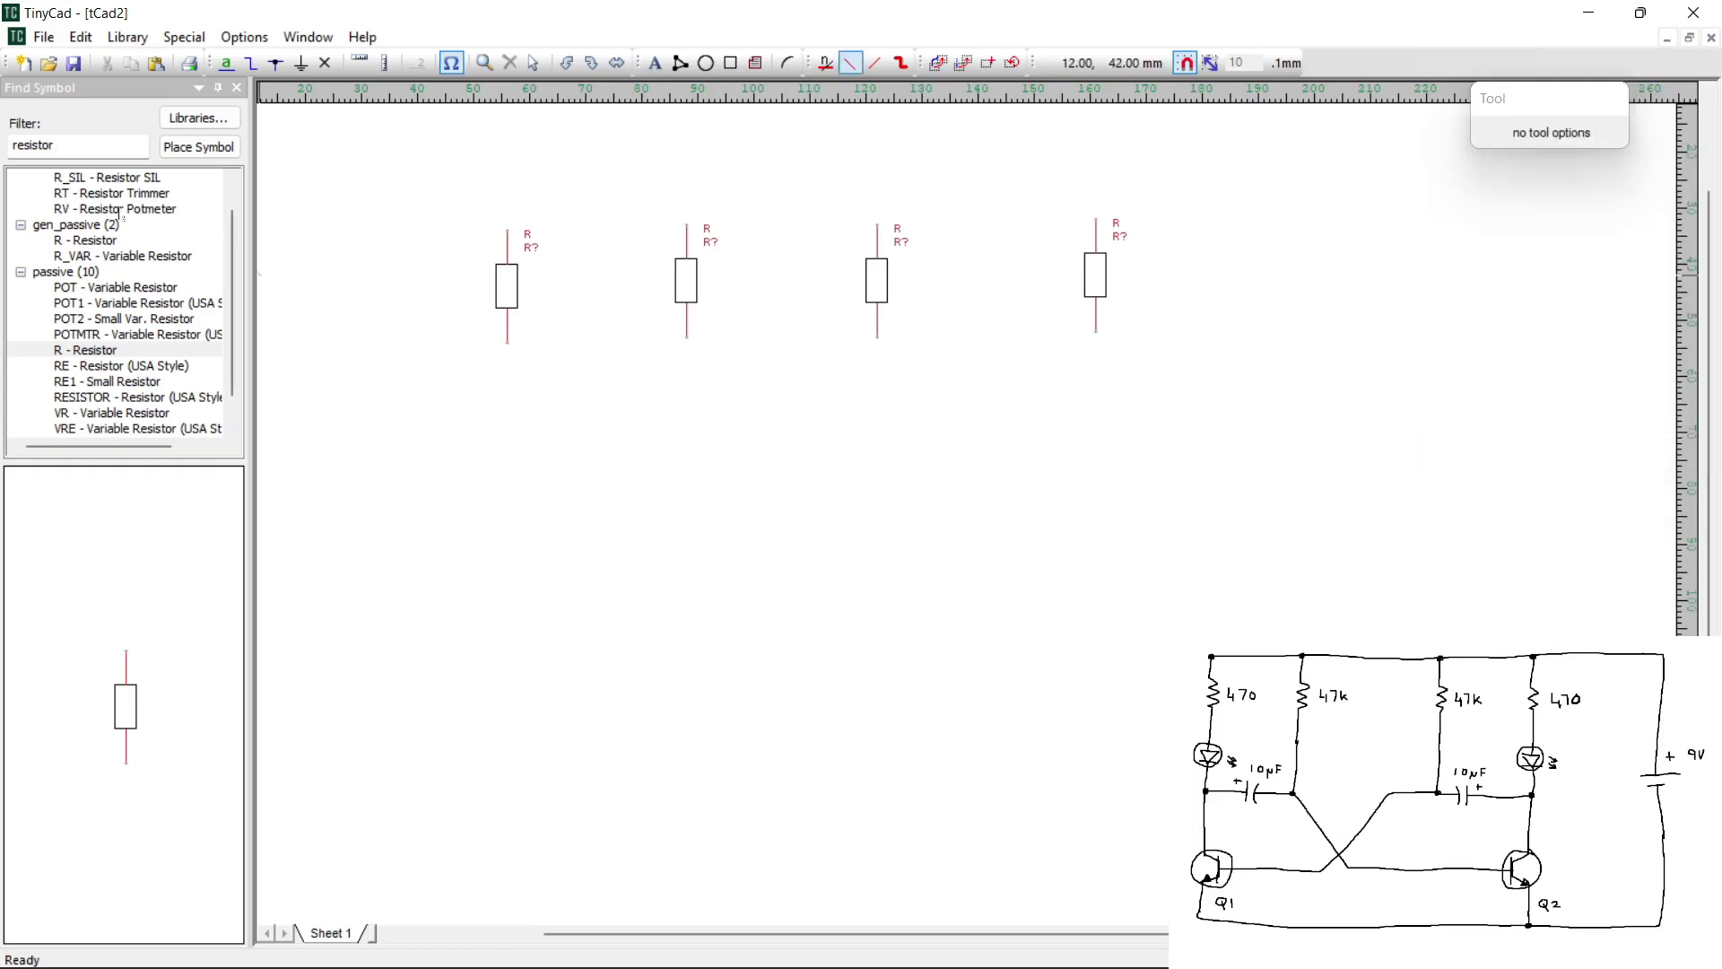
Filter the symbol list for "led" and preview the variants in the Analog, DISCRETE, gen_semiconductor and Mechanical libraries
double_click(5, 146)
text(led)
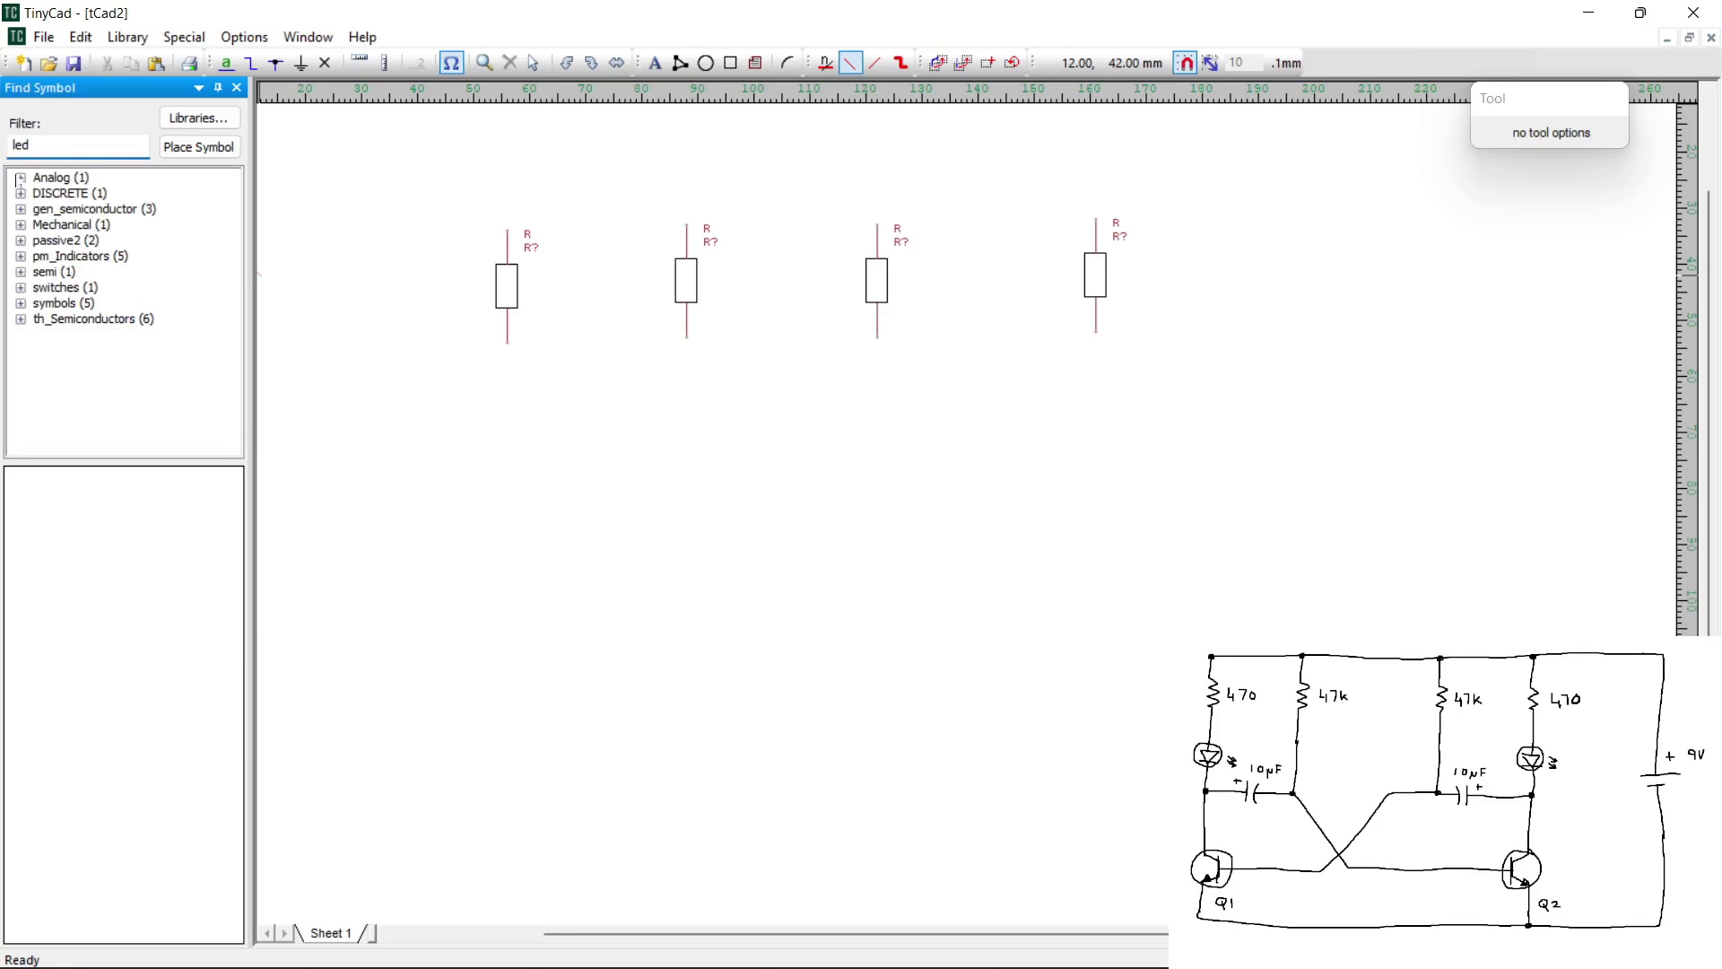
click(20, 177)
click(66, 192)
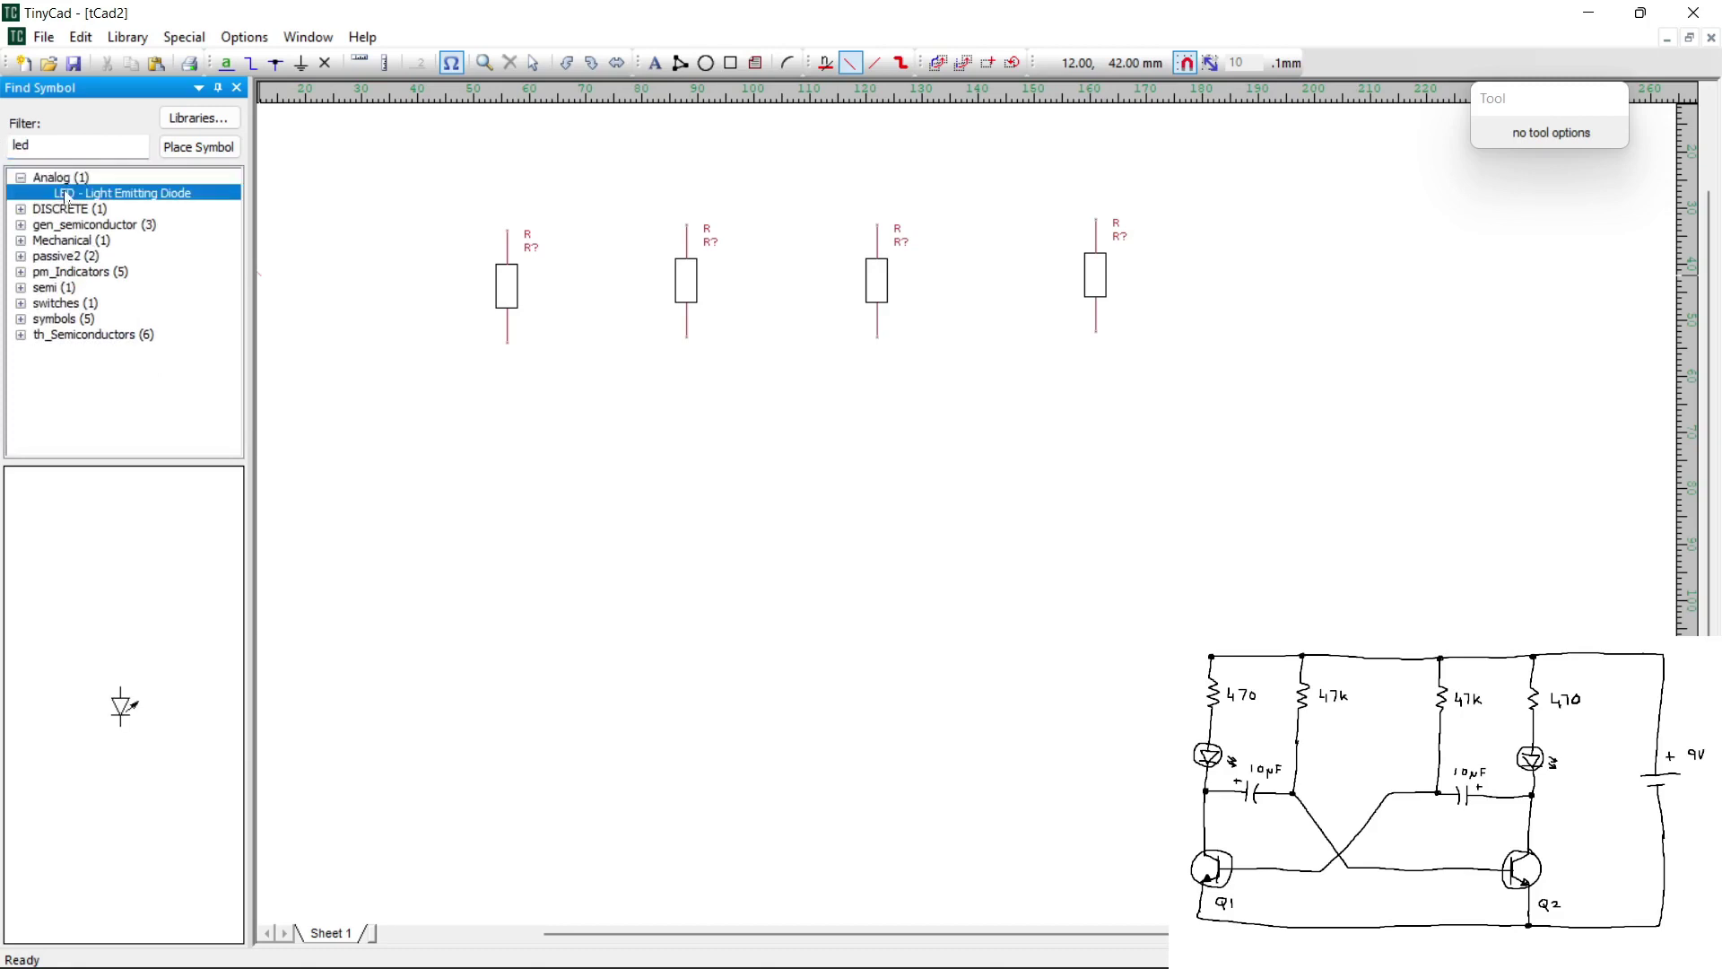
click(20, 209)
click(76, 225)
click(19, 240)
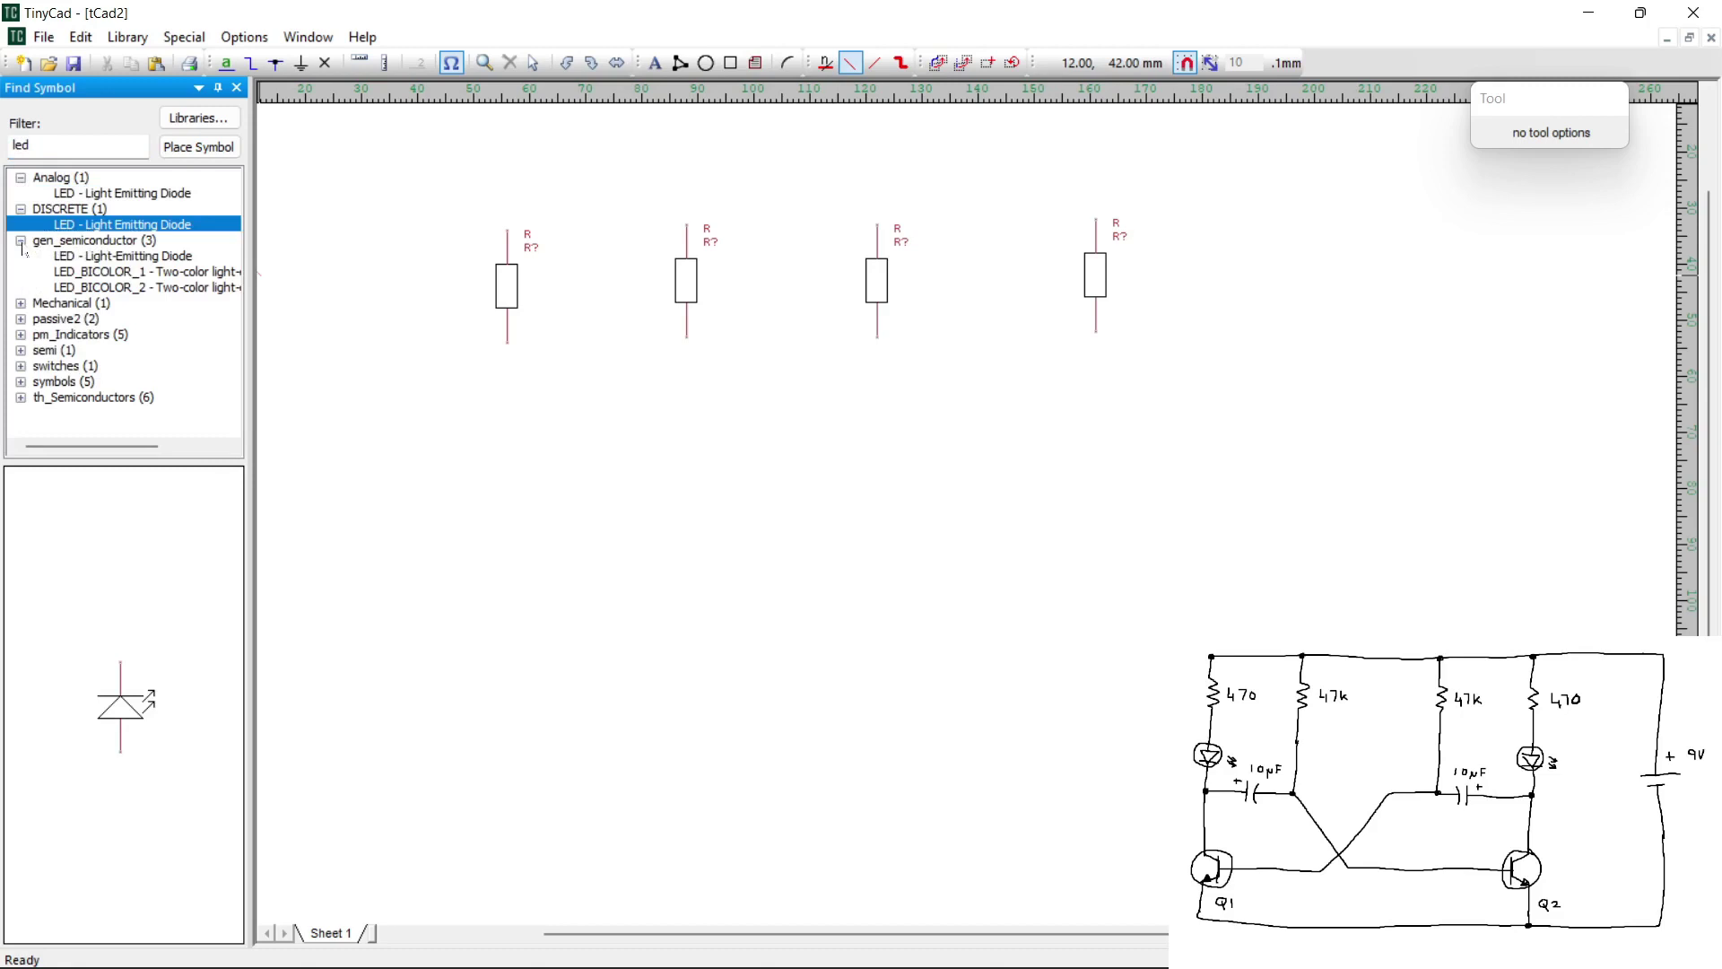
click(97, 271)
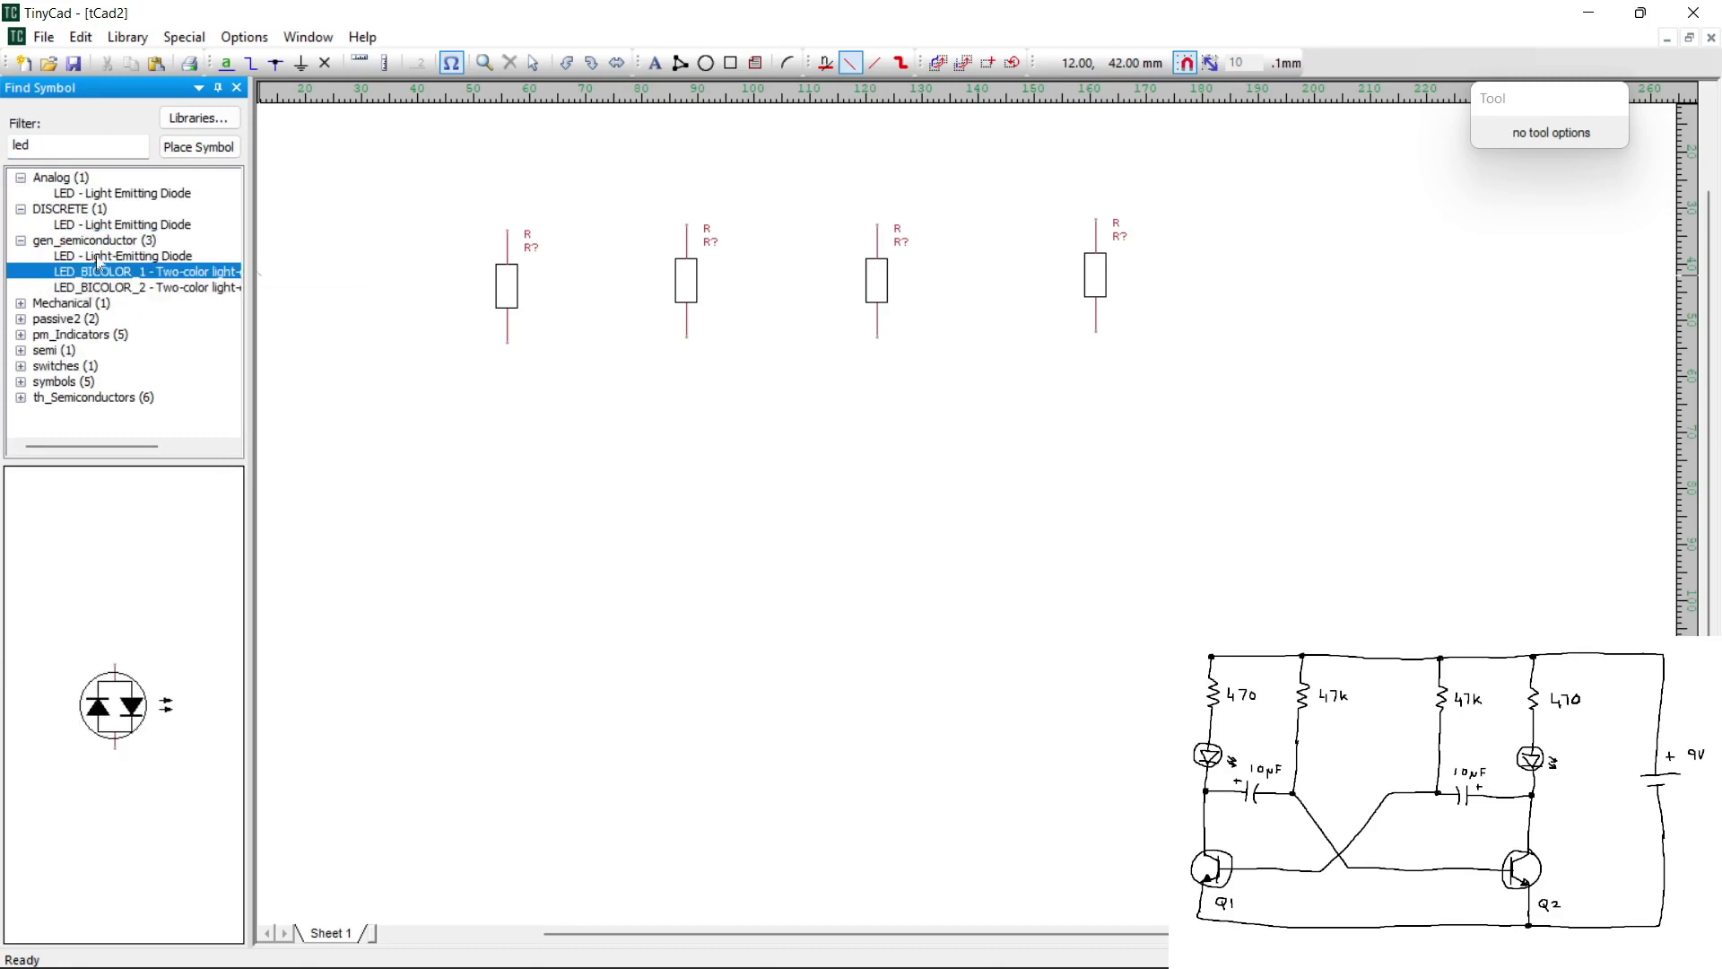
click(95, 256)
click(20, 303)
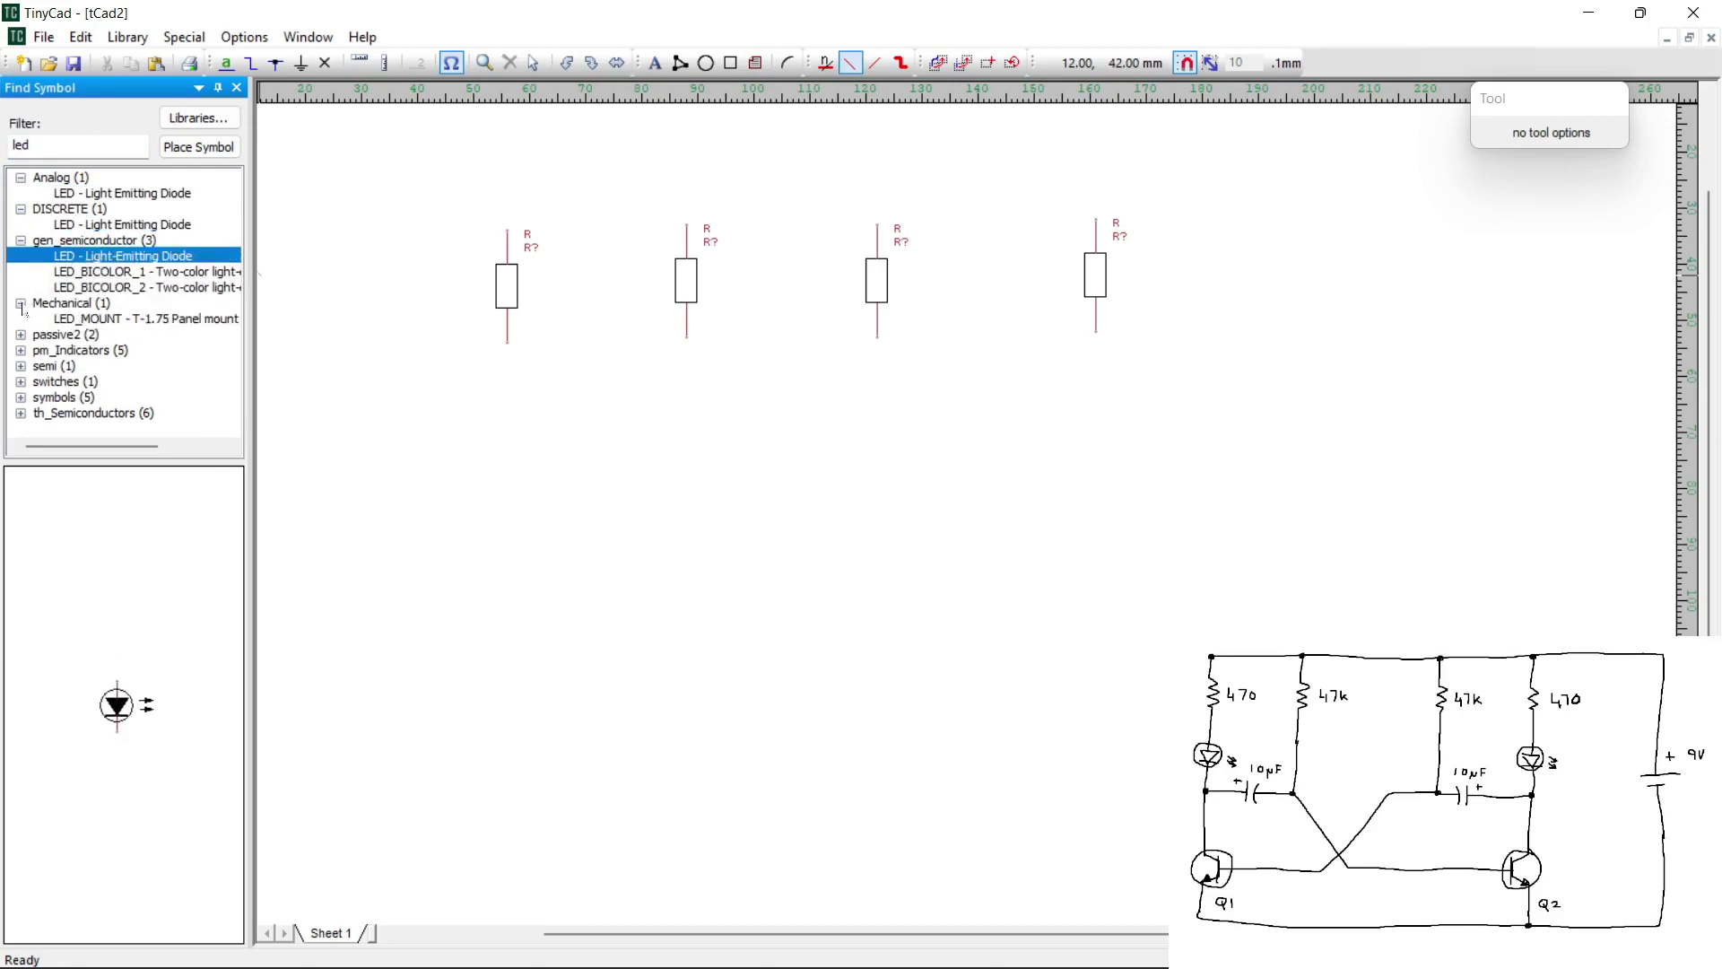
click(89, 318)
Place two upright LED2 (small LED, circle) symbols from the passive2 library, one below the first resistor and one below the fourth
click(21, 335)
click(107, 352)
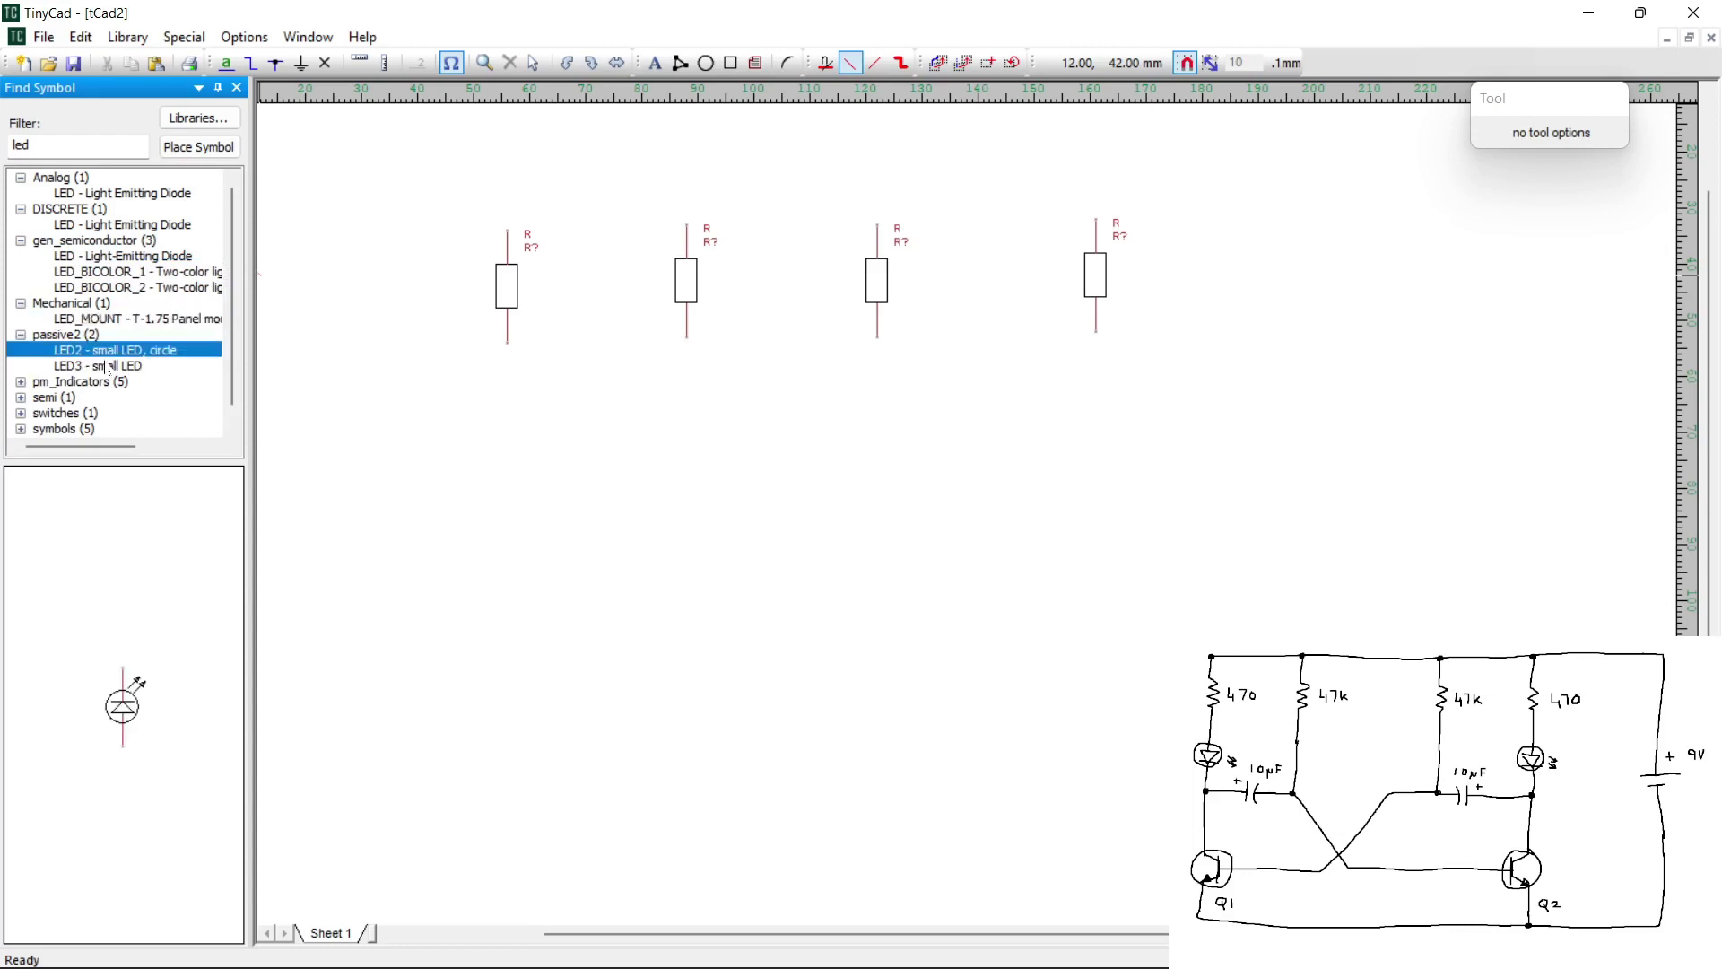
click(106, 367)
click(104, 354)
click(129, 664)
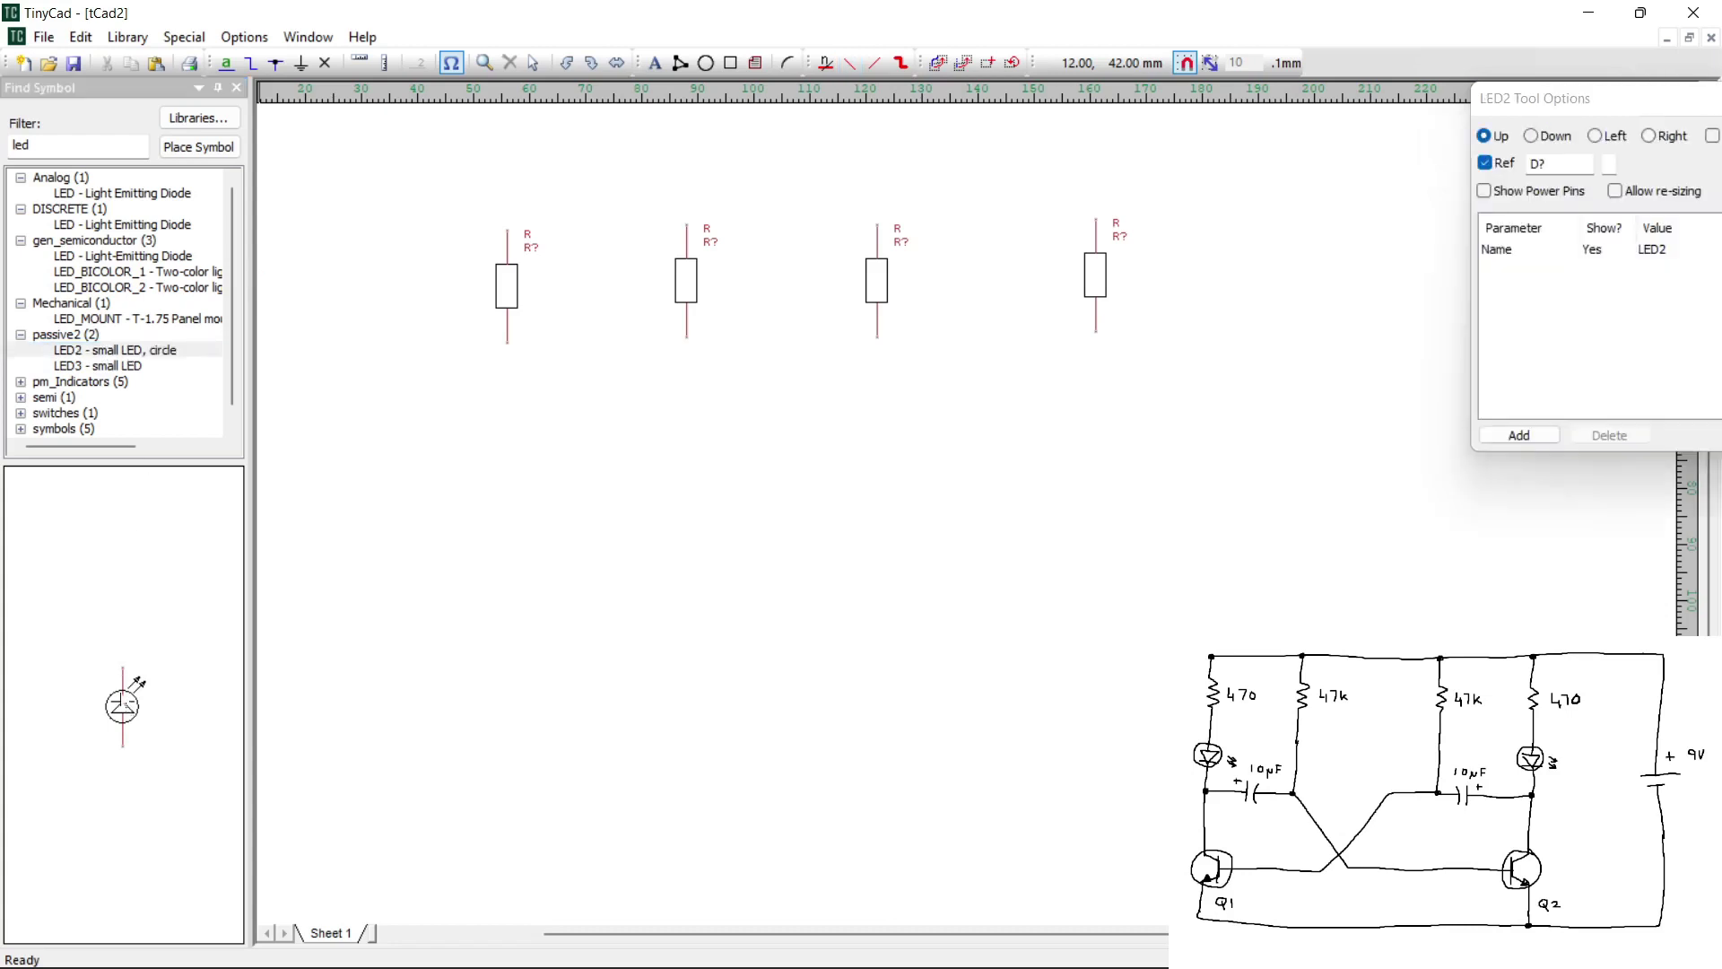
click(545, 625)
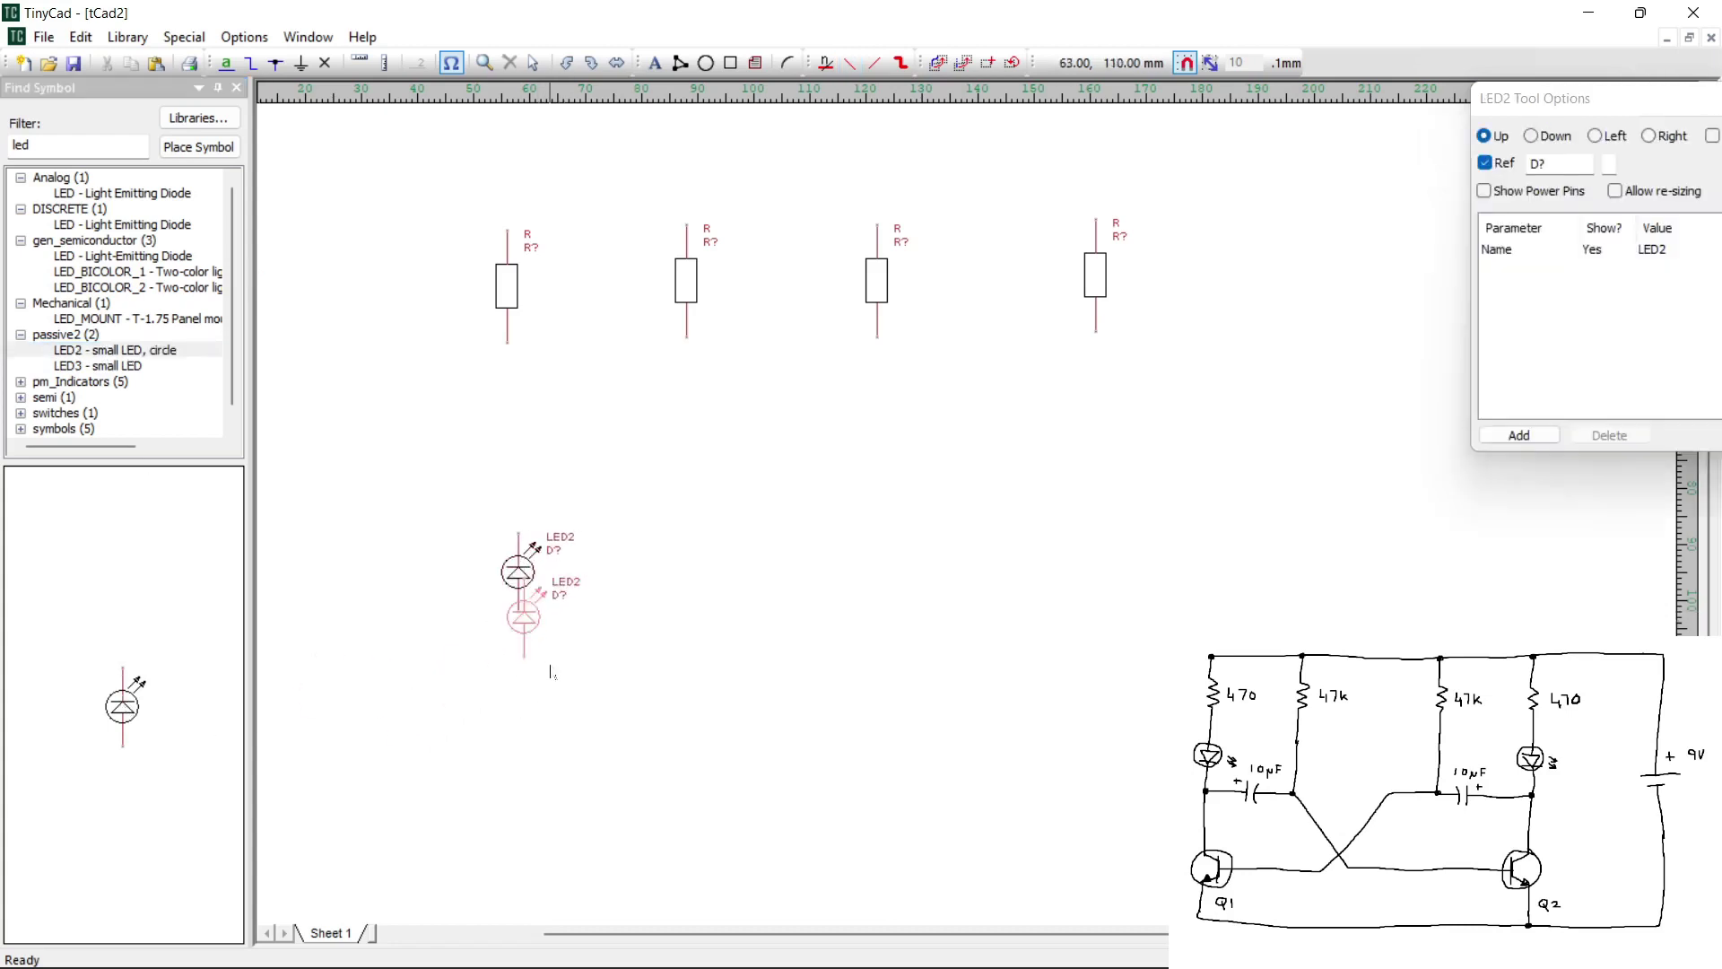
click(1125, 605)
key(w)
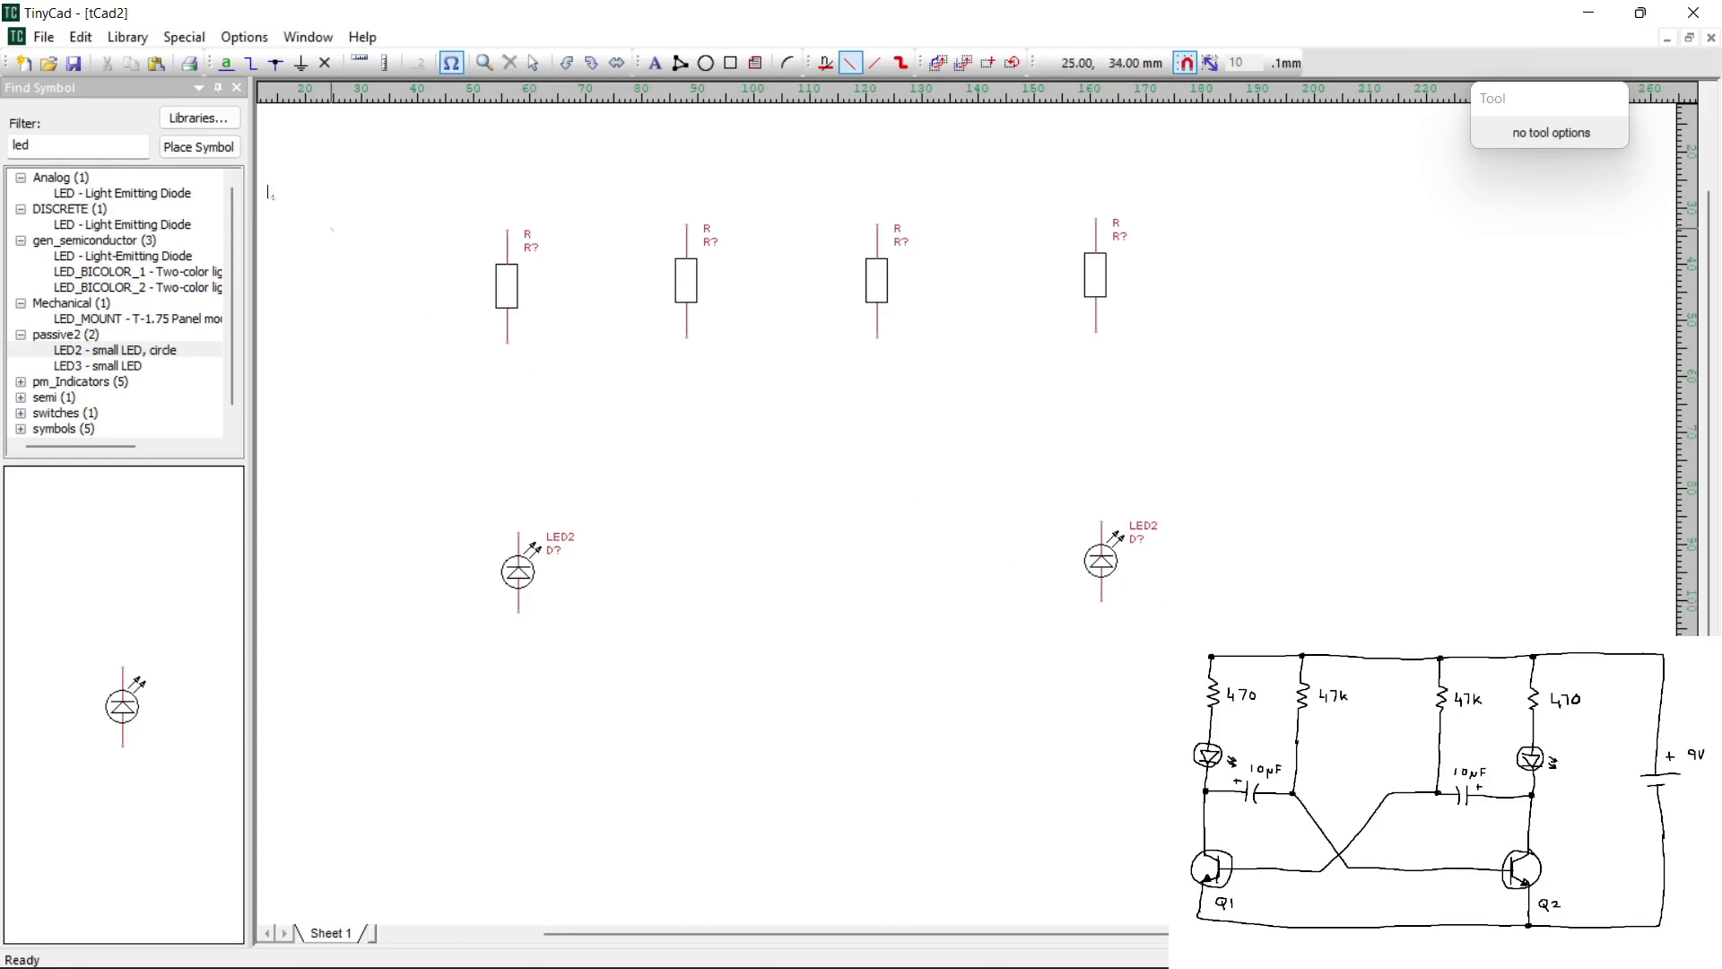
Filter the symbol list for "capacitor" and preview the variants in the passive2 and passive libraries
click(54, 146)
drag(54, 145, 3, 150)
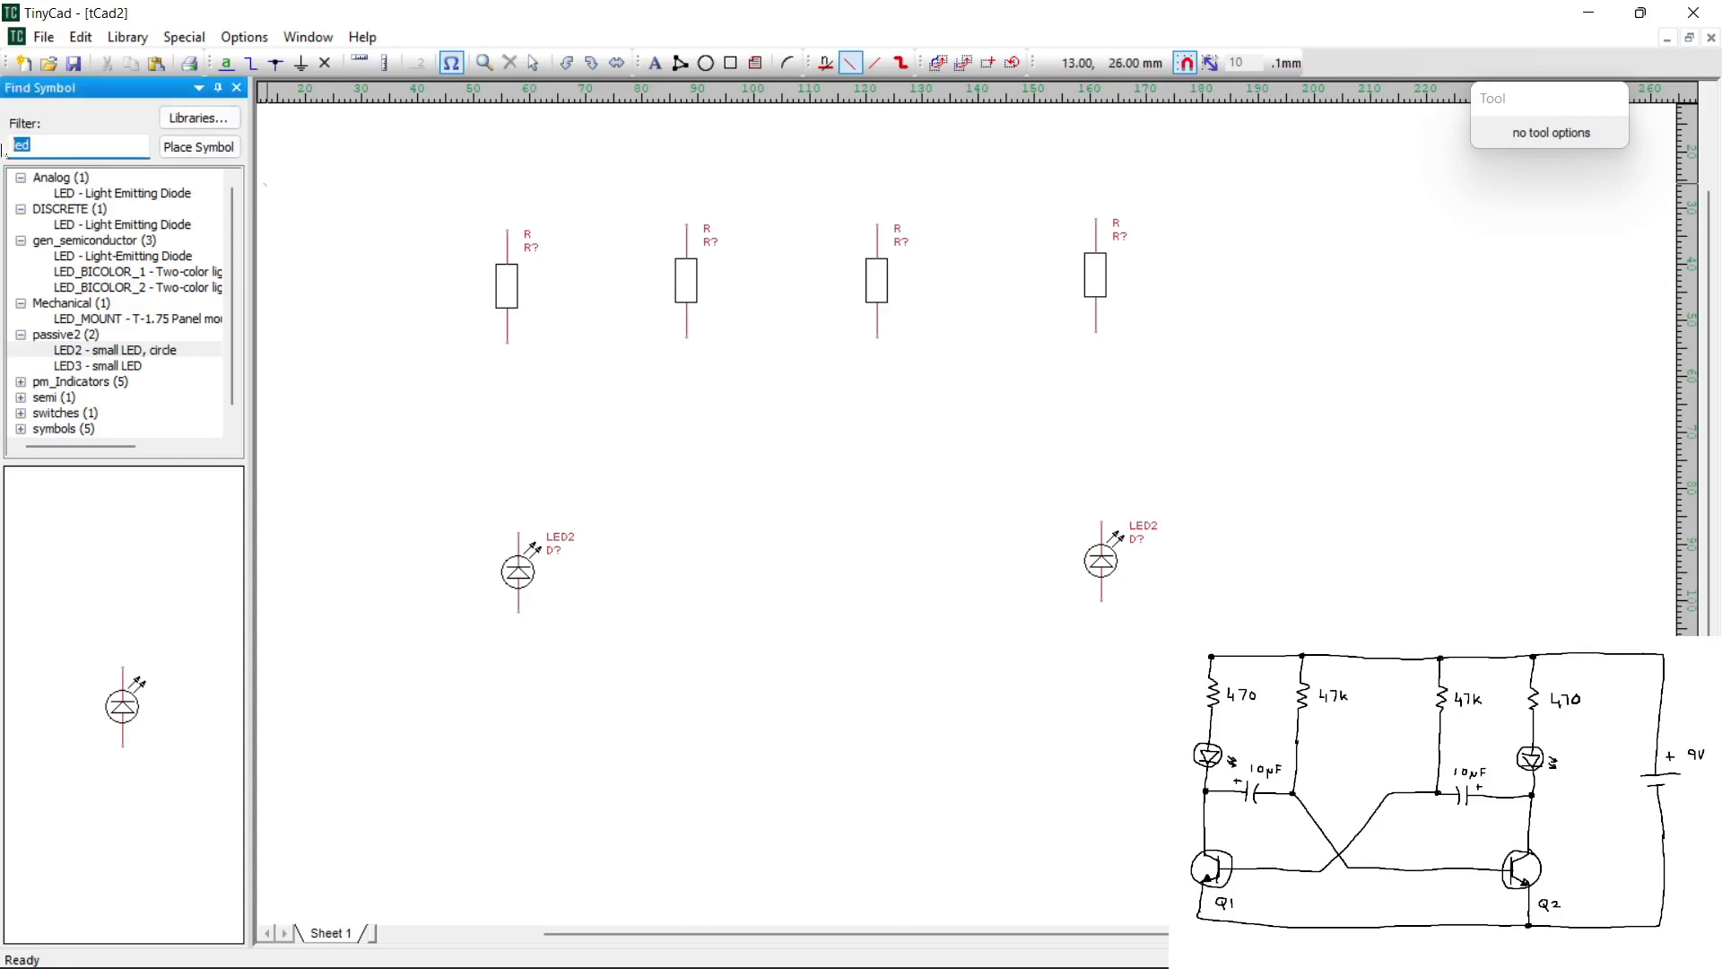
text(capac)
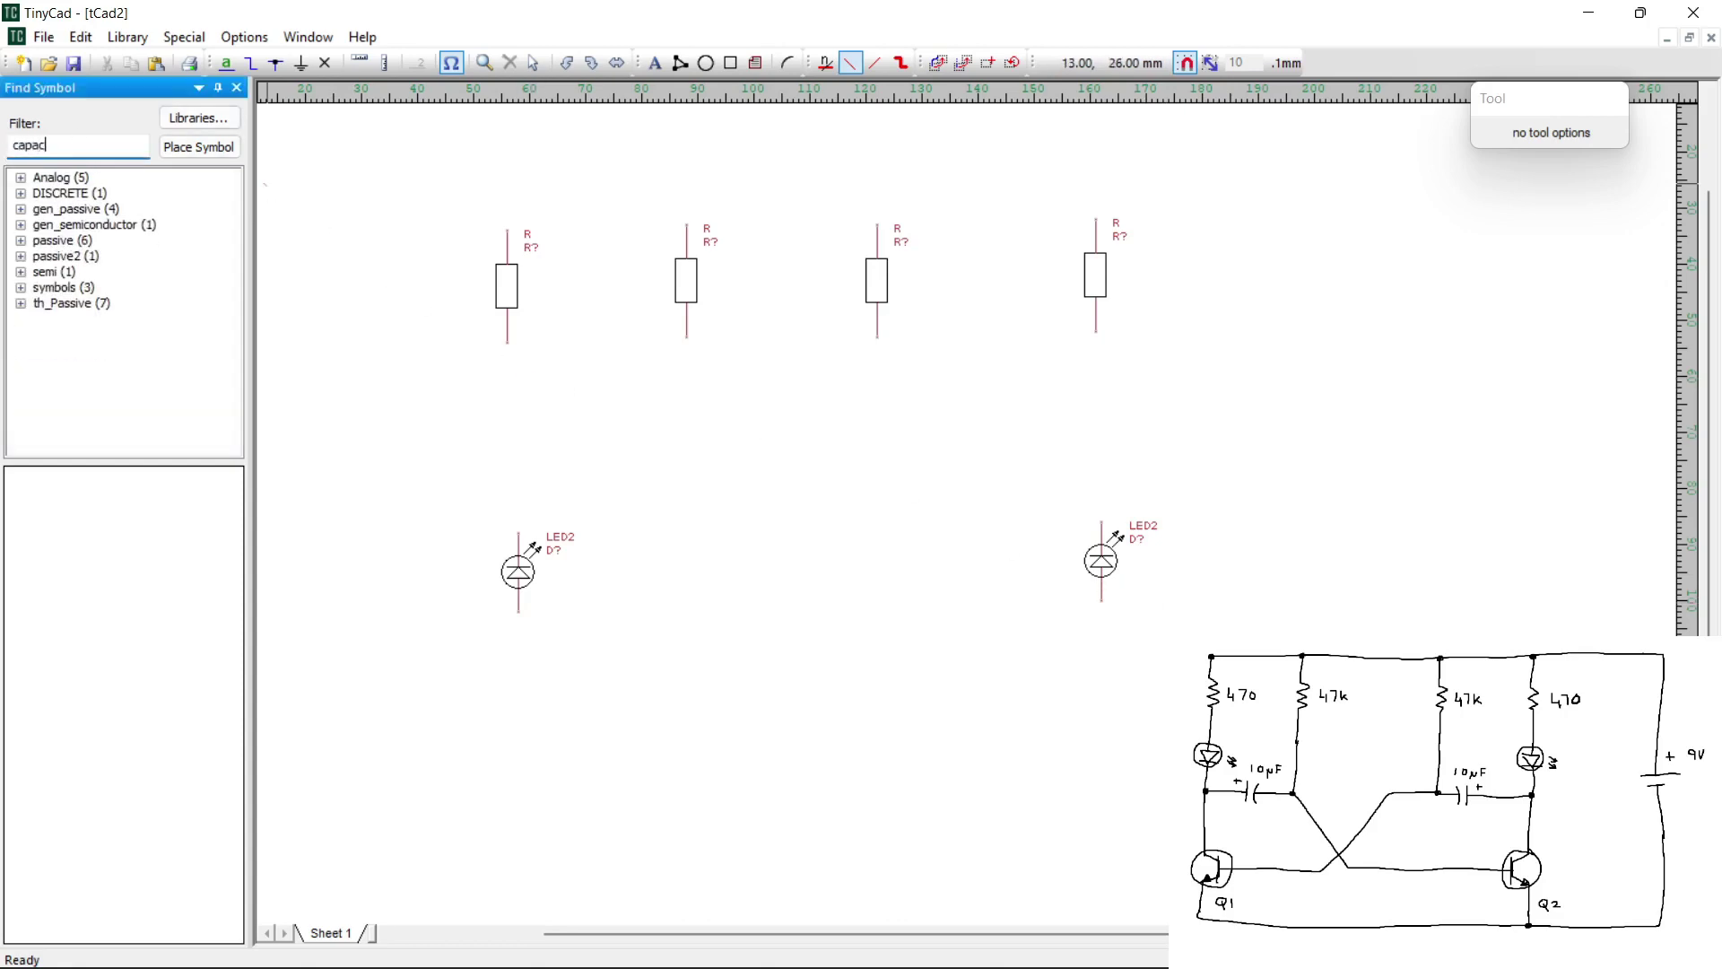
text(itor)
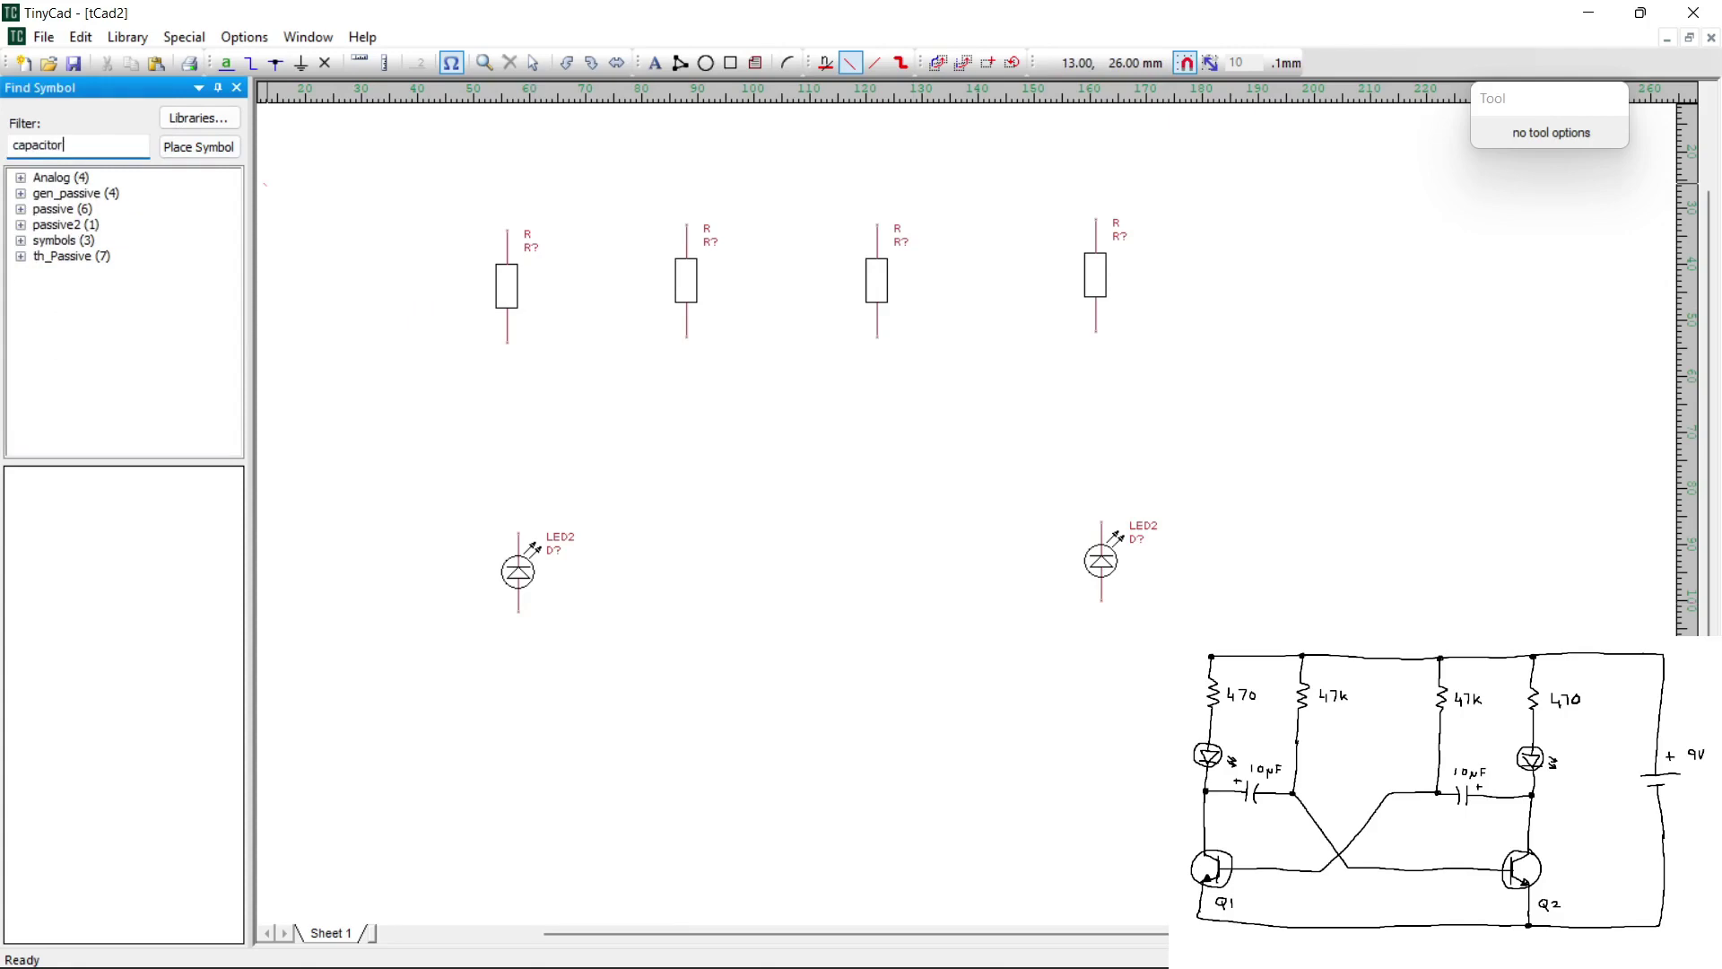
click(21, 224)
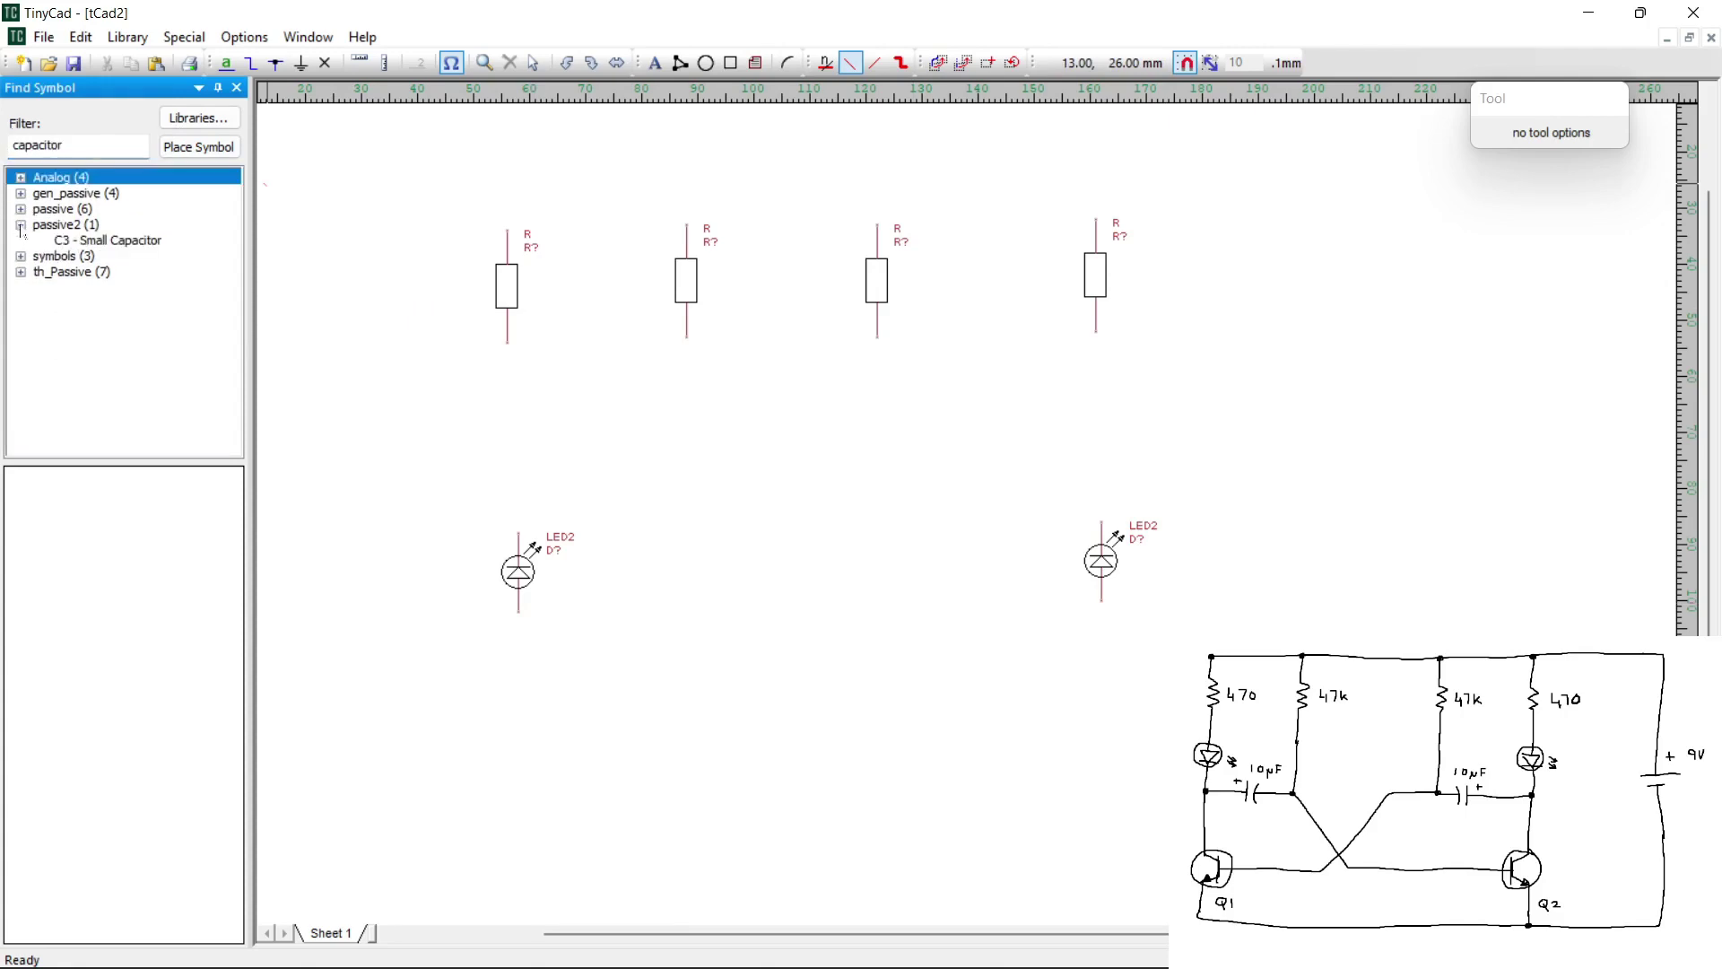
click(36, 239)
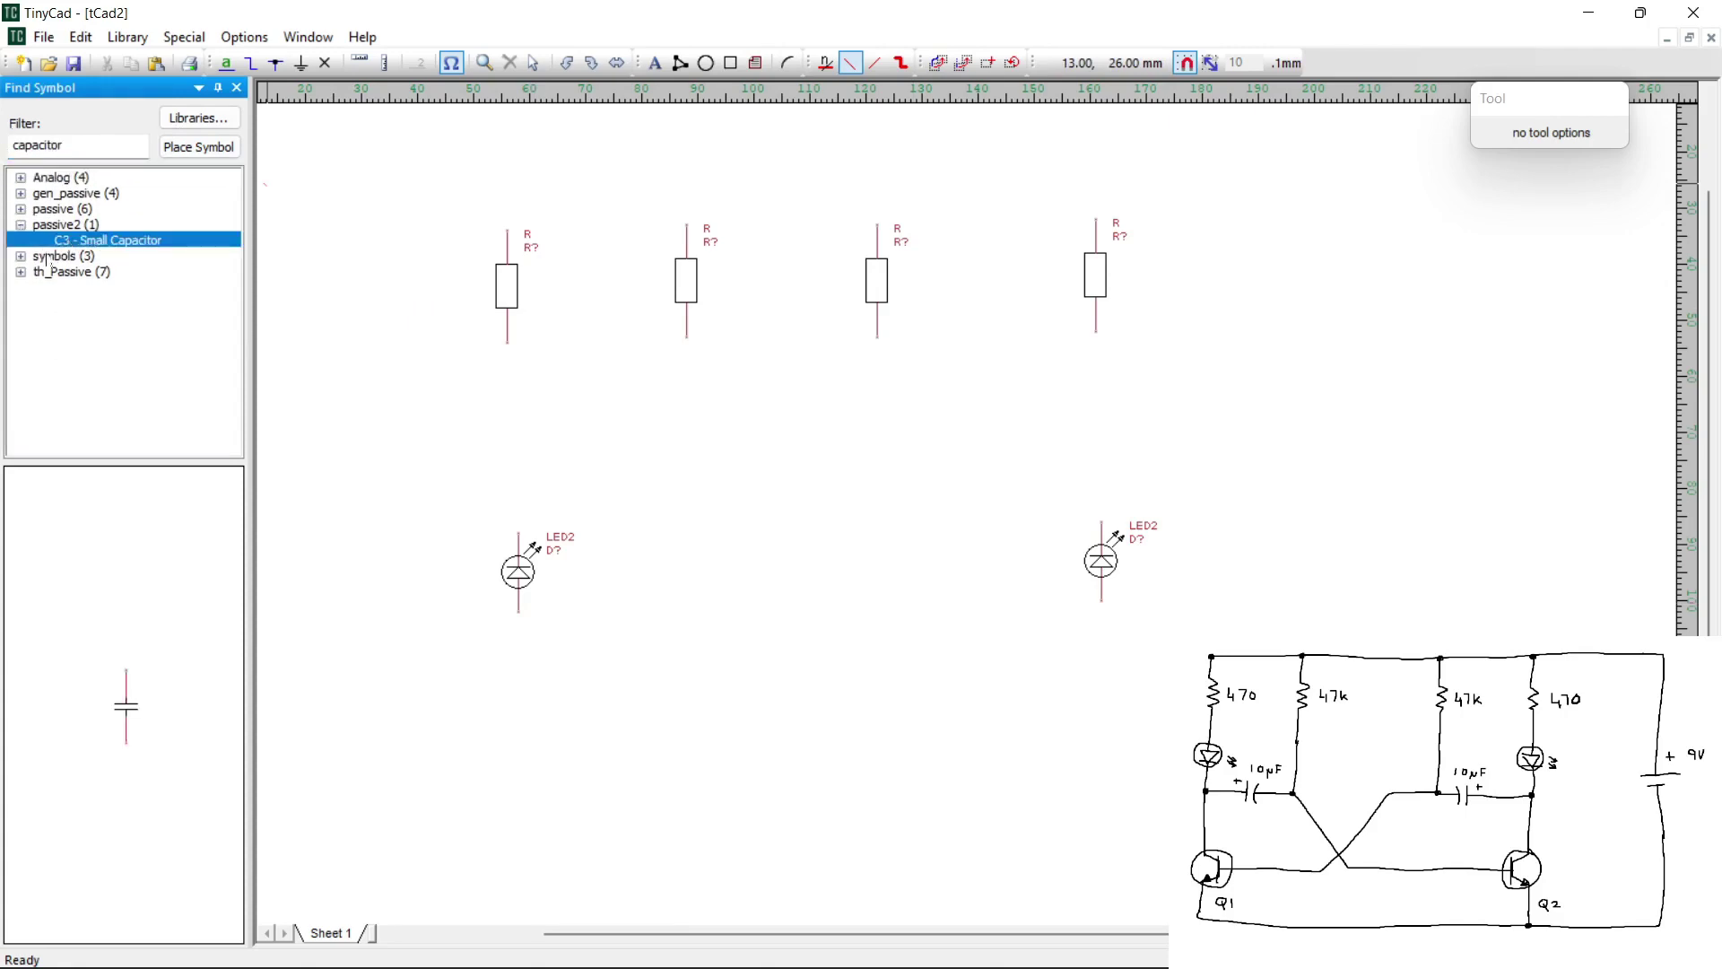
click(21, 209)
click(103, 224)
click(104, 239)
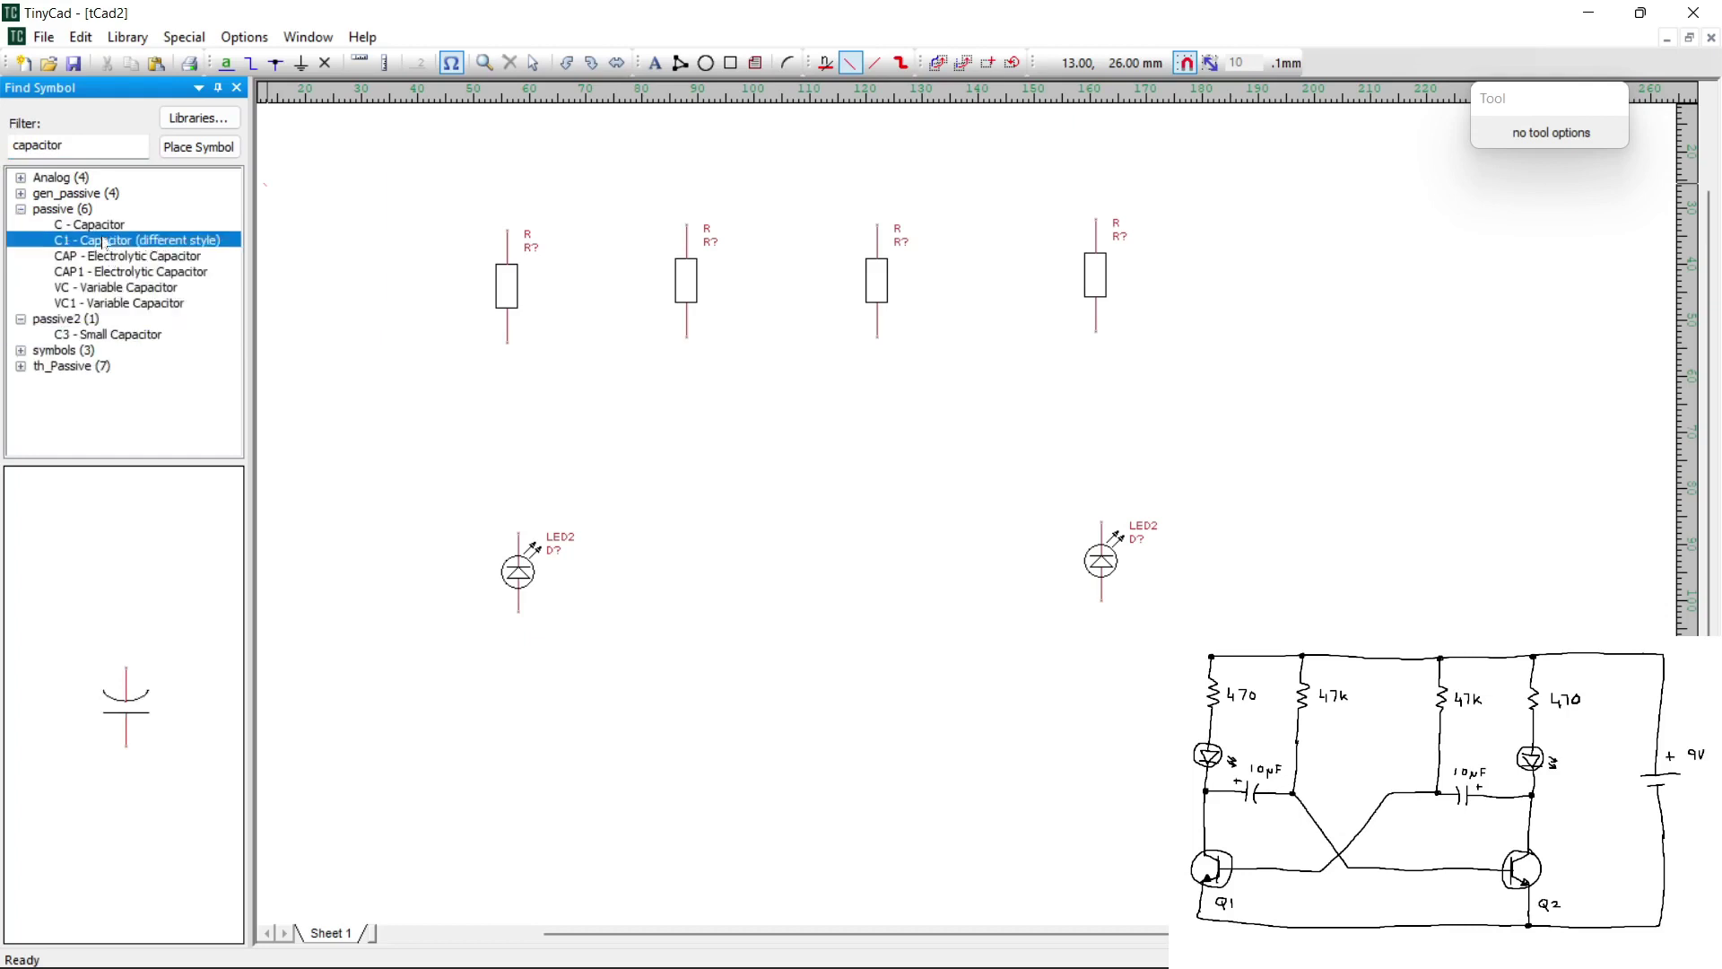
click(105, 255)
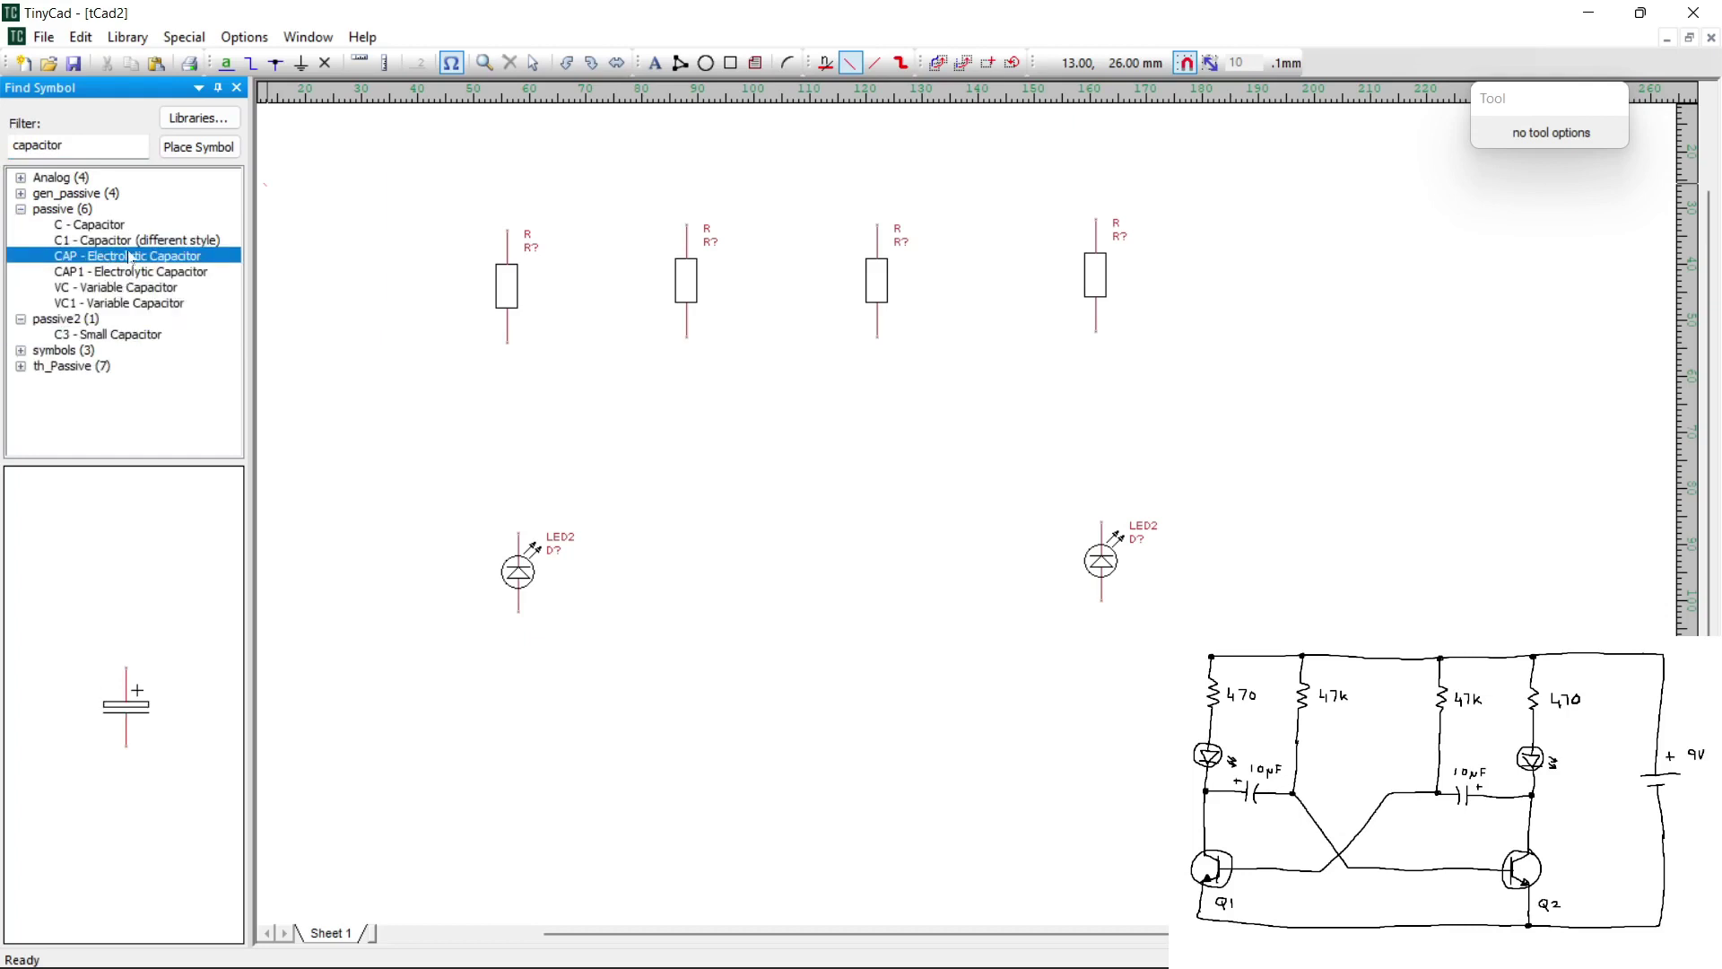
click(122, 272)
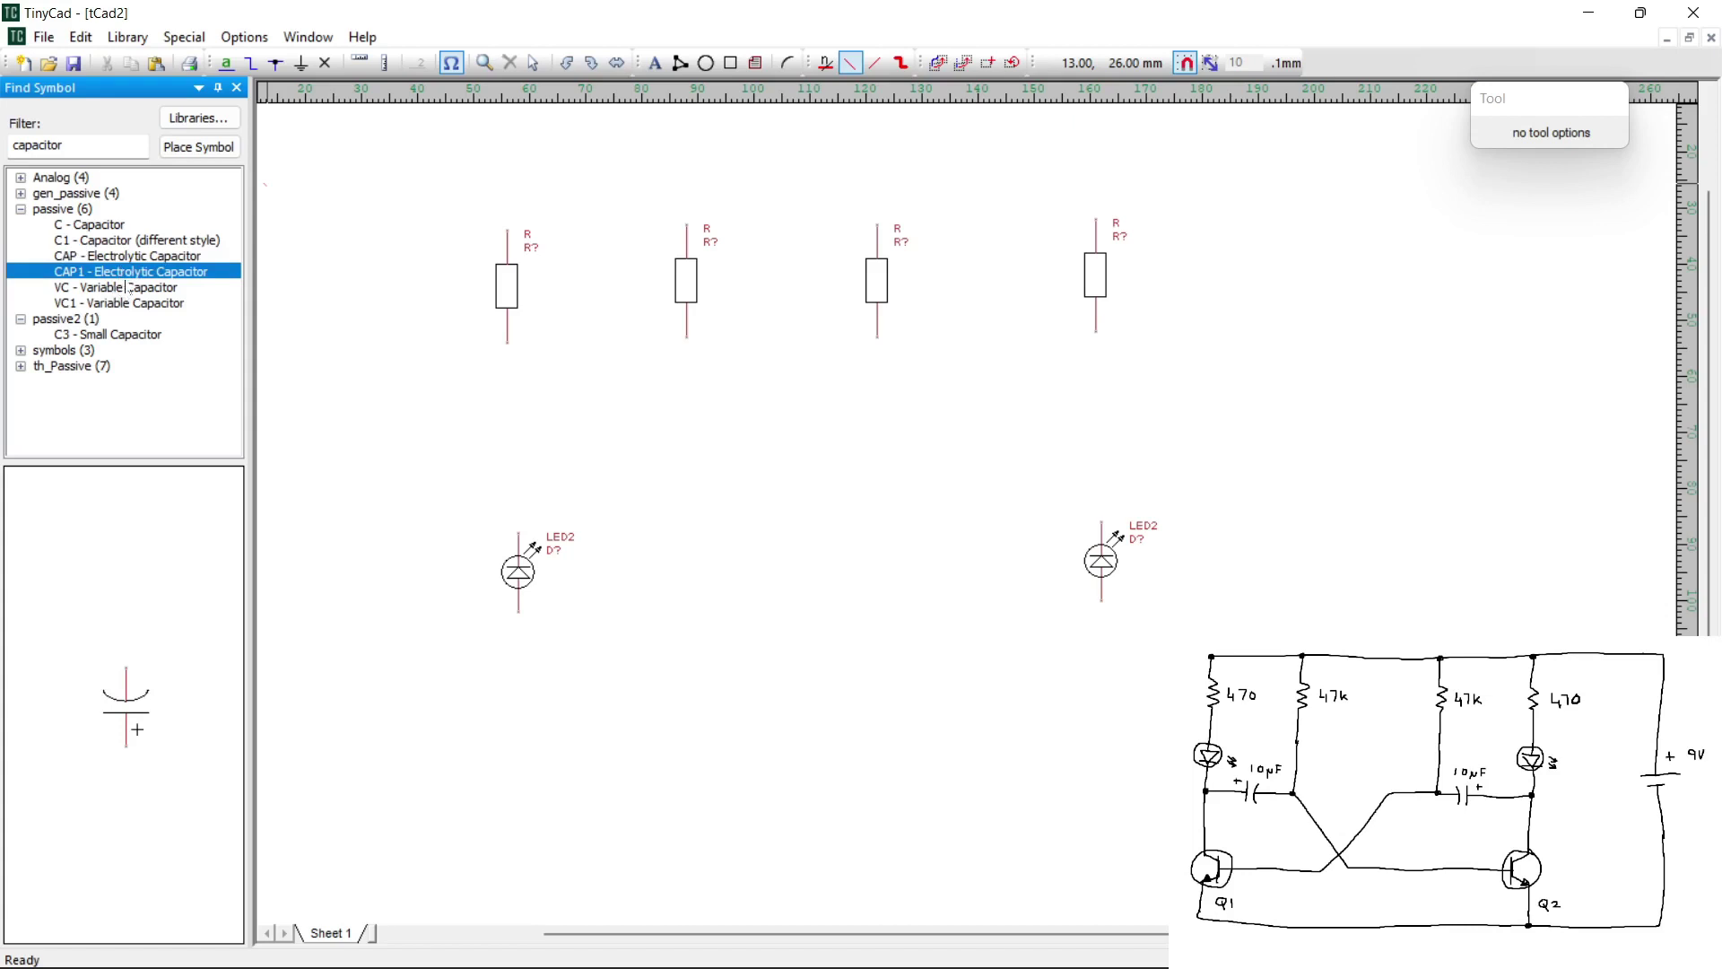
click(122, 287)
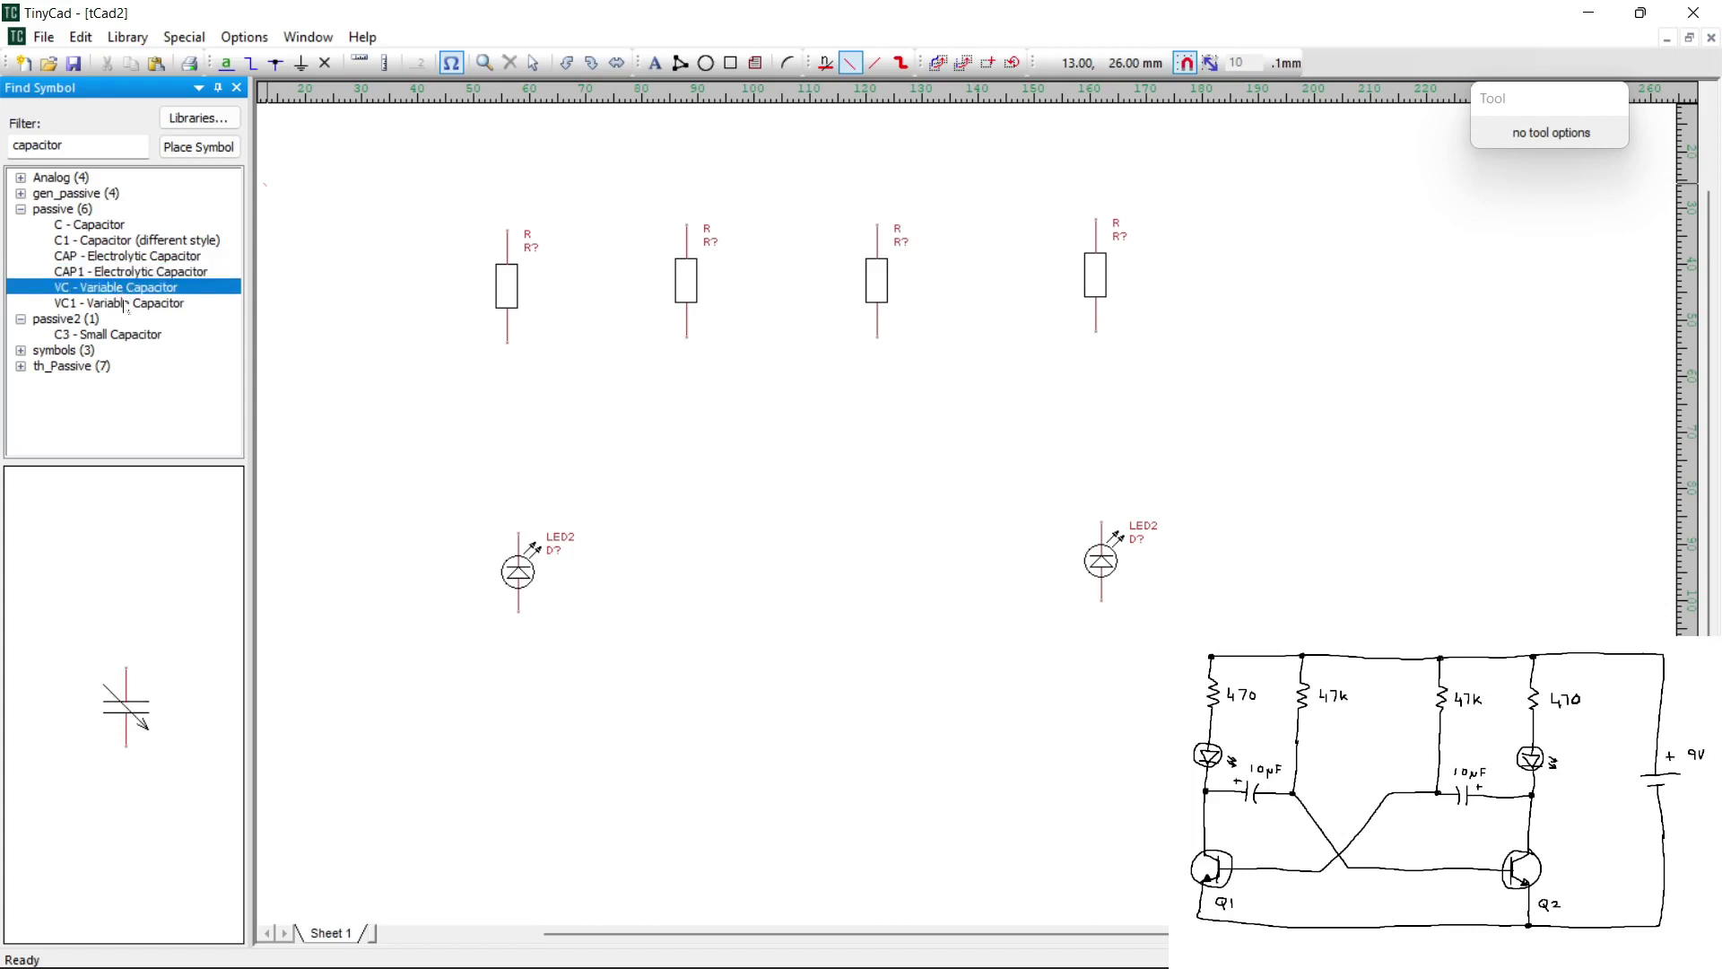
click(126, 303)
Preview the capacitor symbols in the symbols library and compare them with those in passive and passive2
click(21, 351)
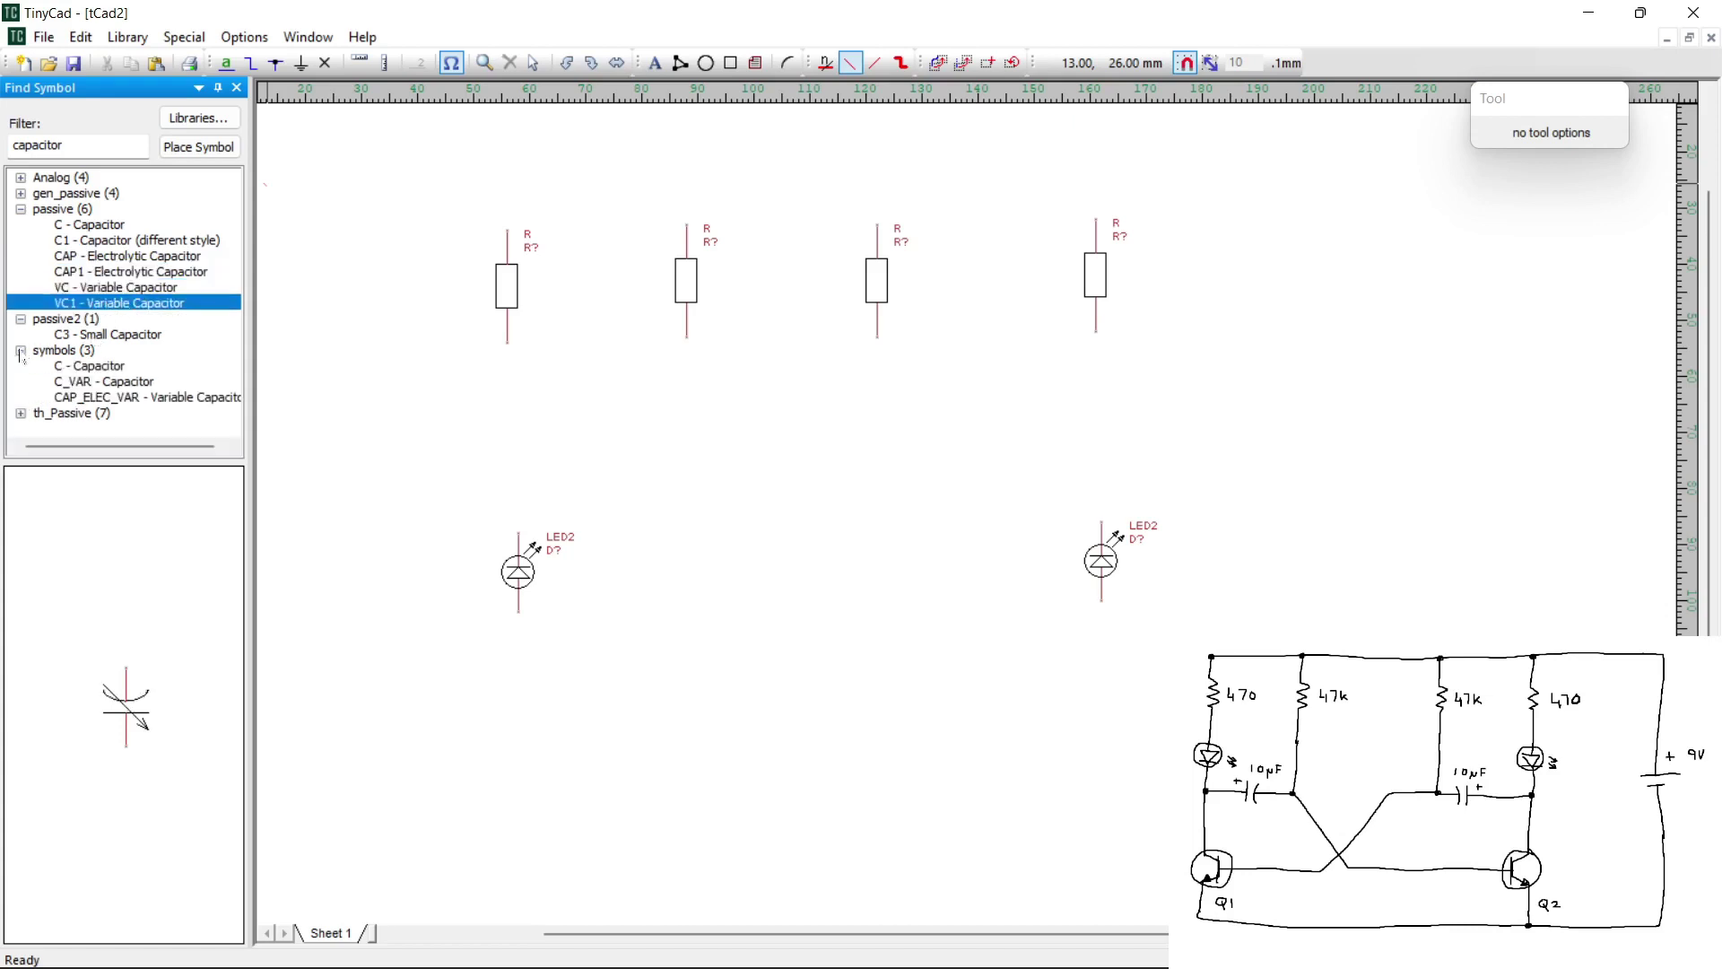
click(86, 366)
click(104, 382)
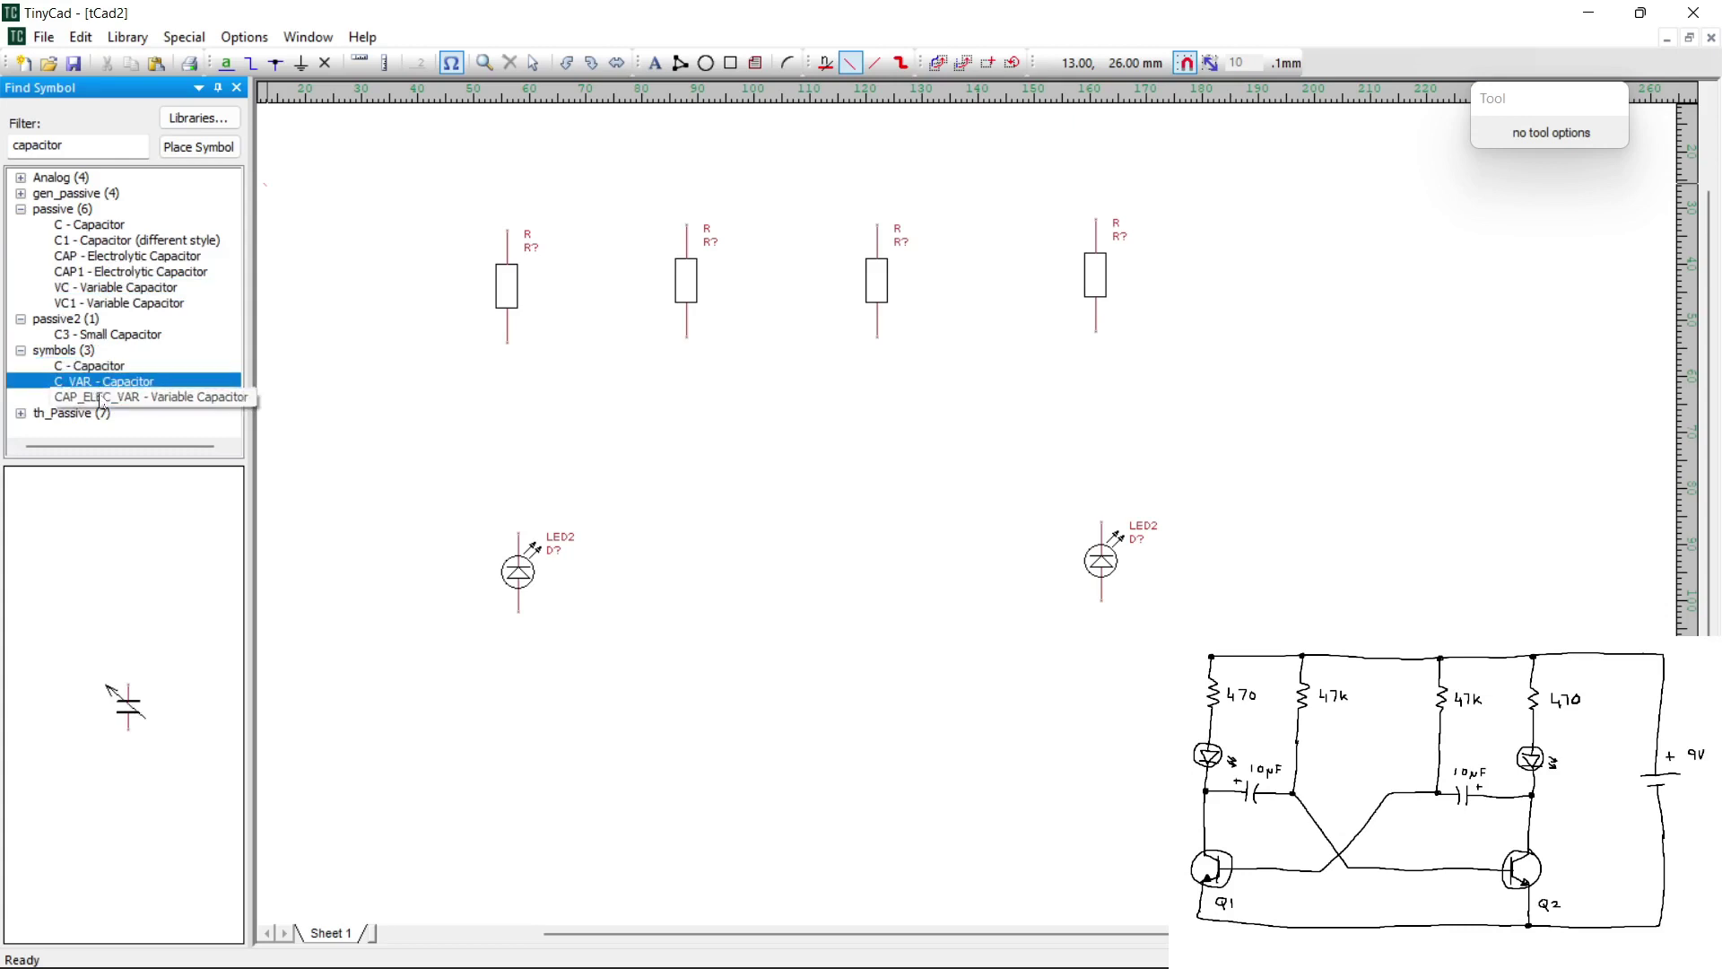
click(108, 398)
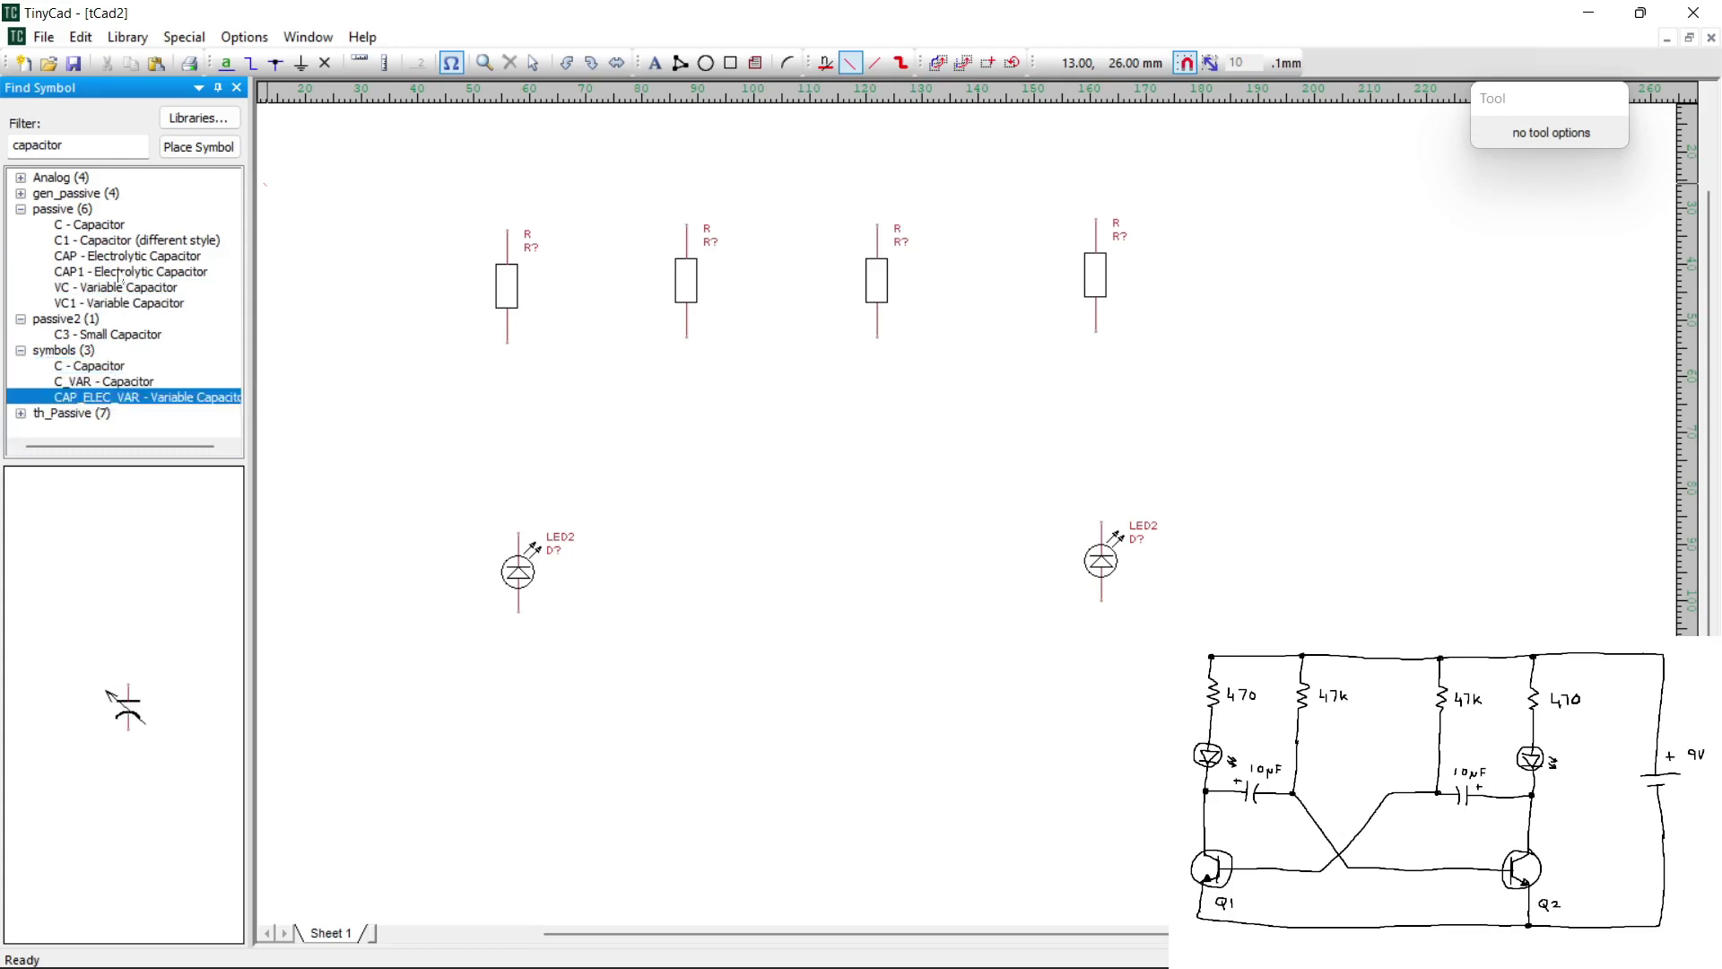
click(116, 240)
click(127, 271)
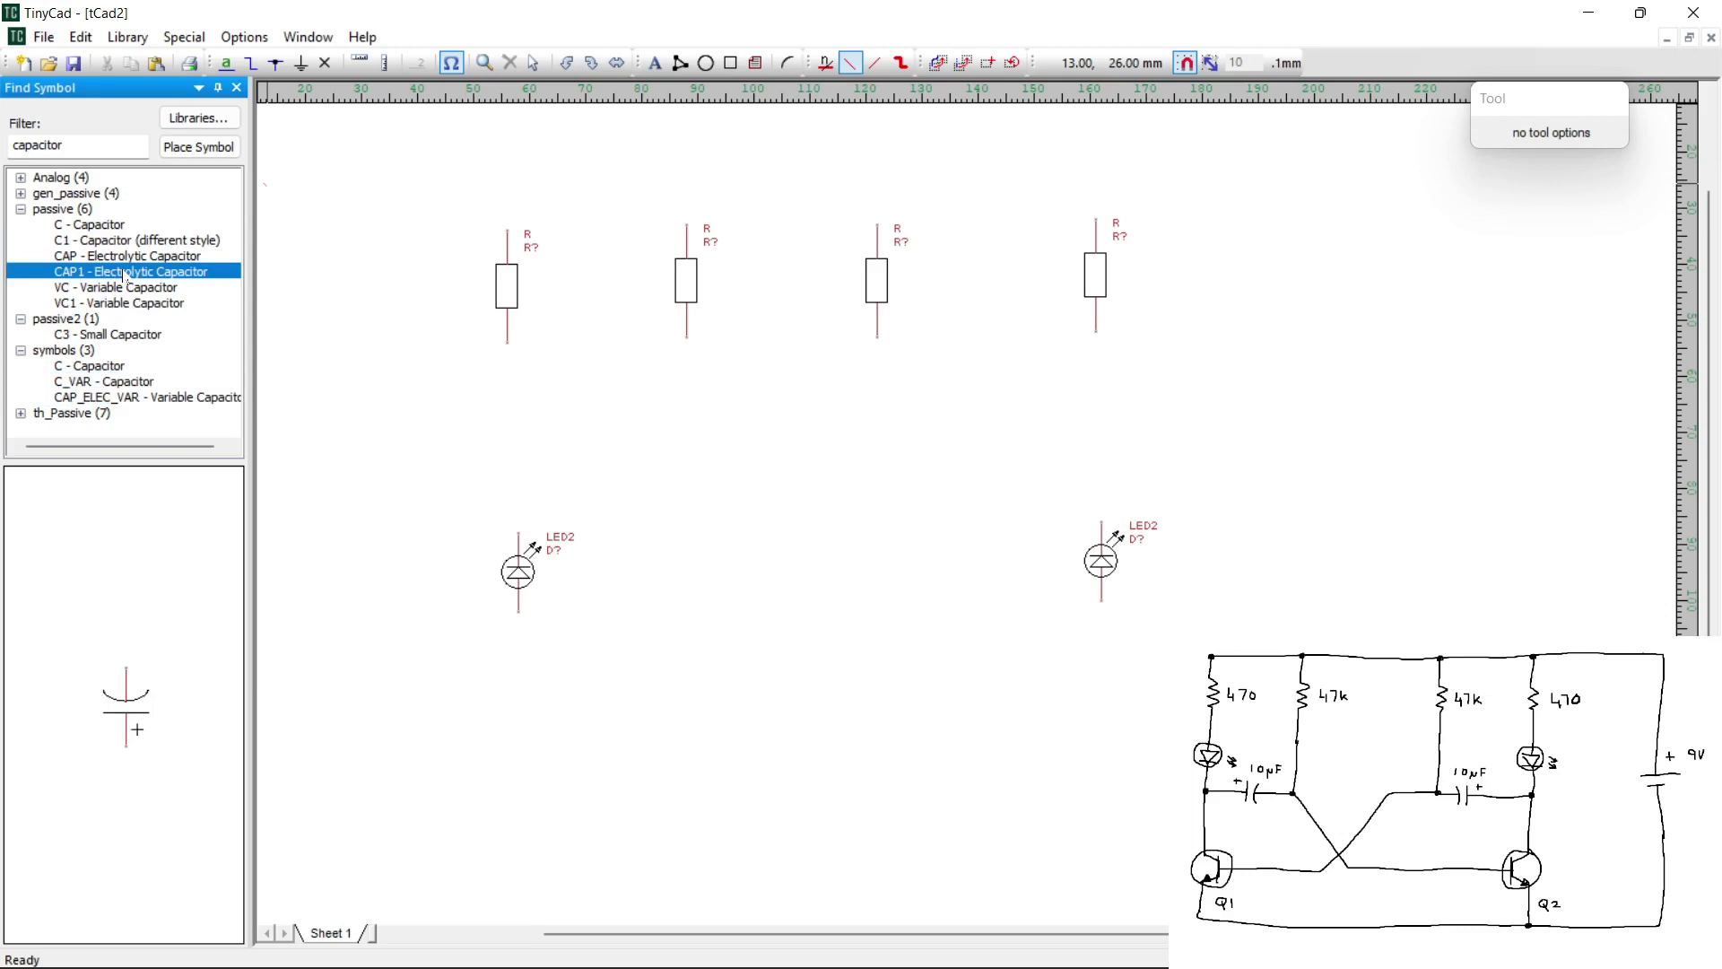
click(126, 256)
click(125, 287)
click(124, 303)
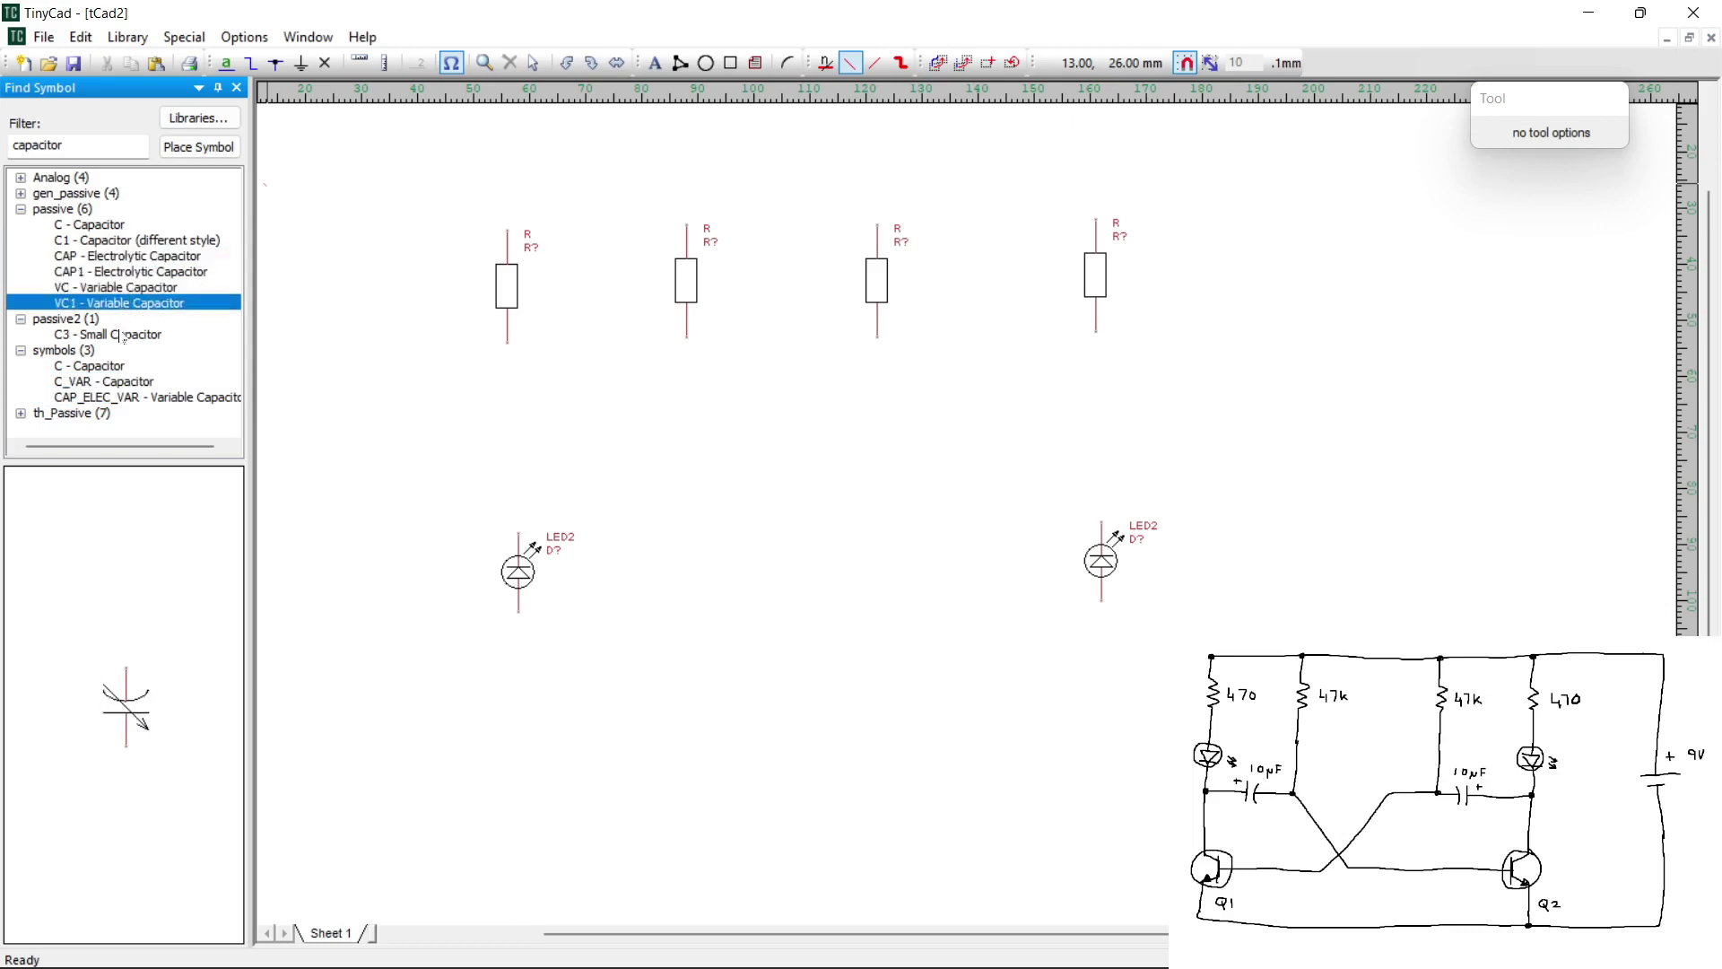
click(114, 336)
click(106, 367)
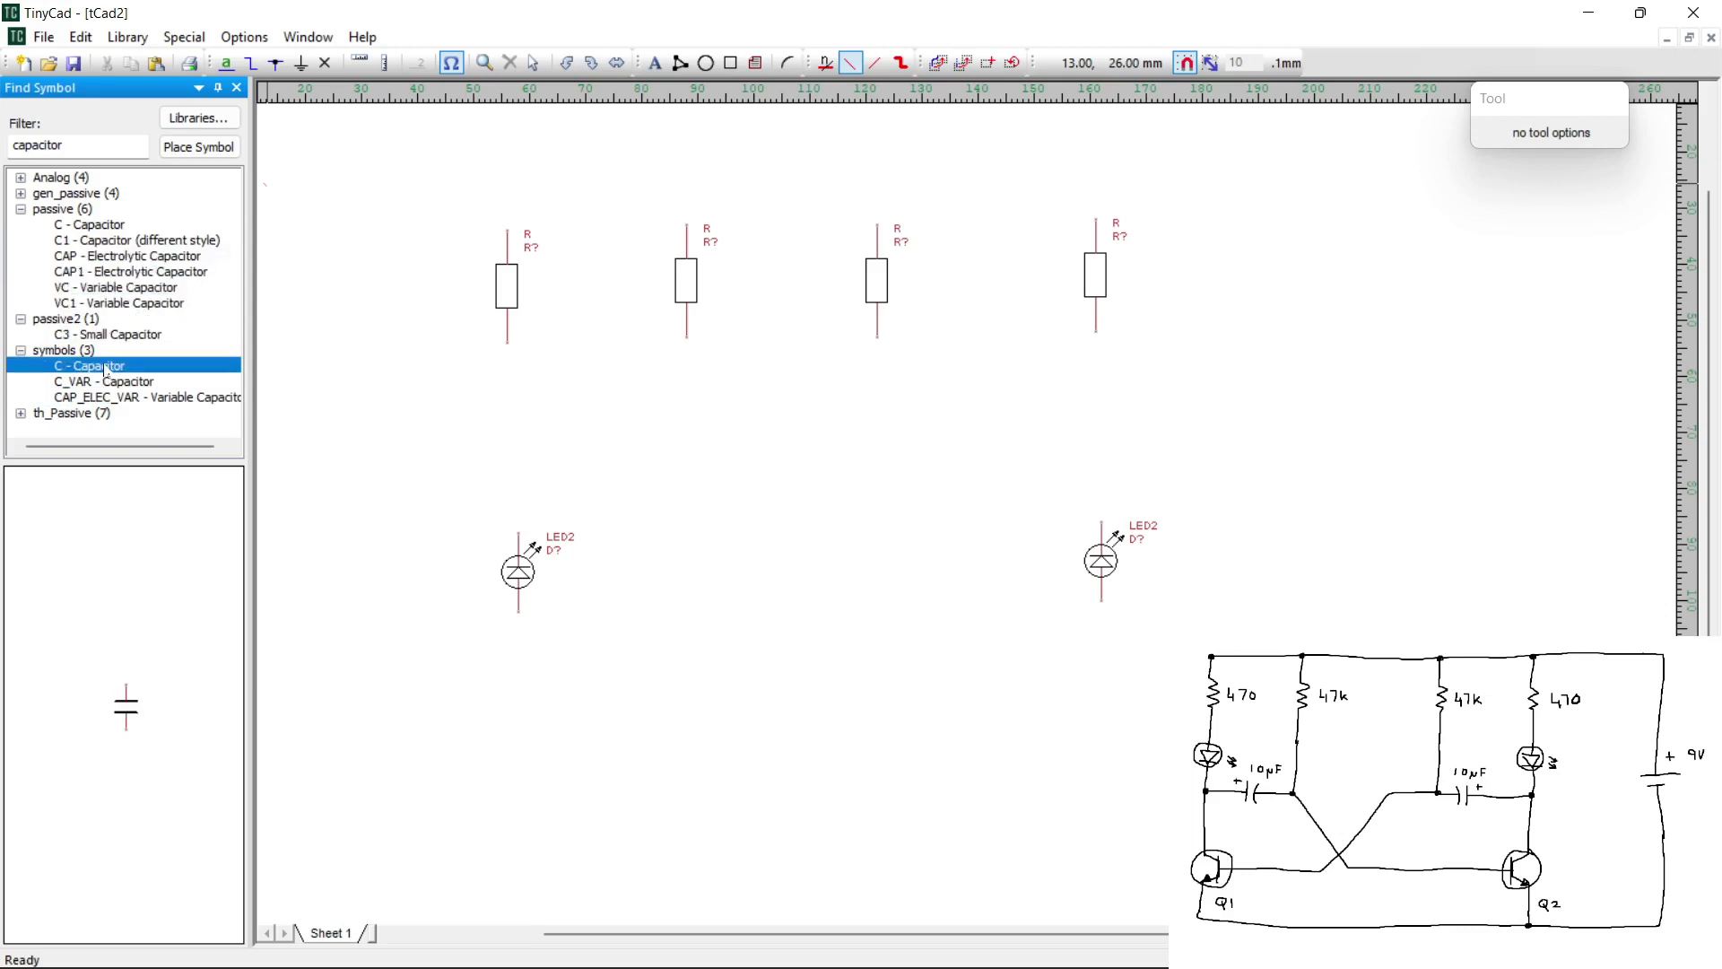
Place two upright C_ELECTROLYTIC symbols from the gen_passive library side by side between the two LEDs
double_click(68, 194)
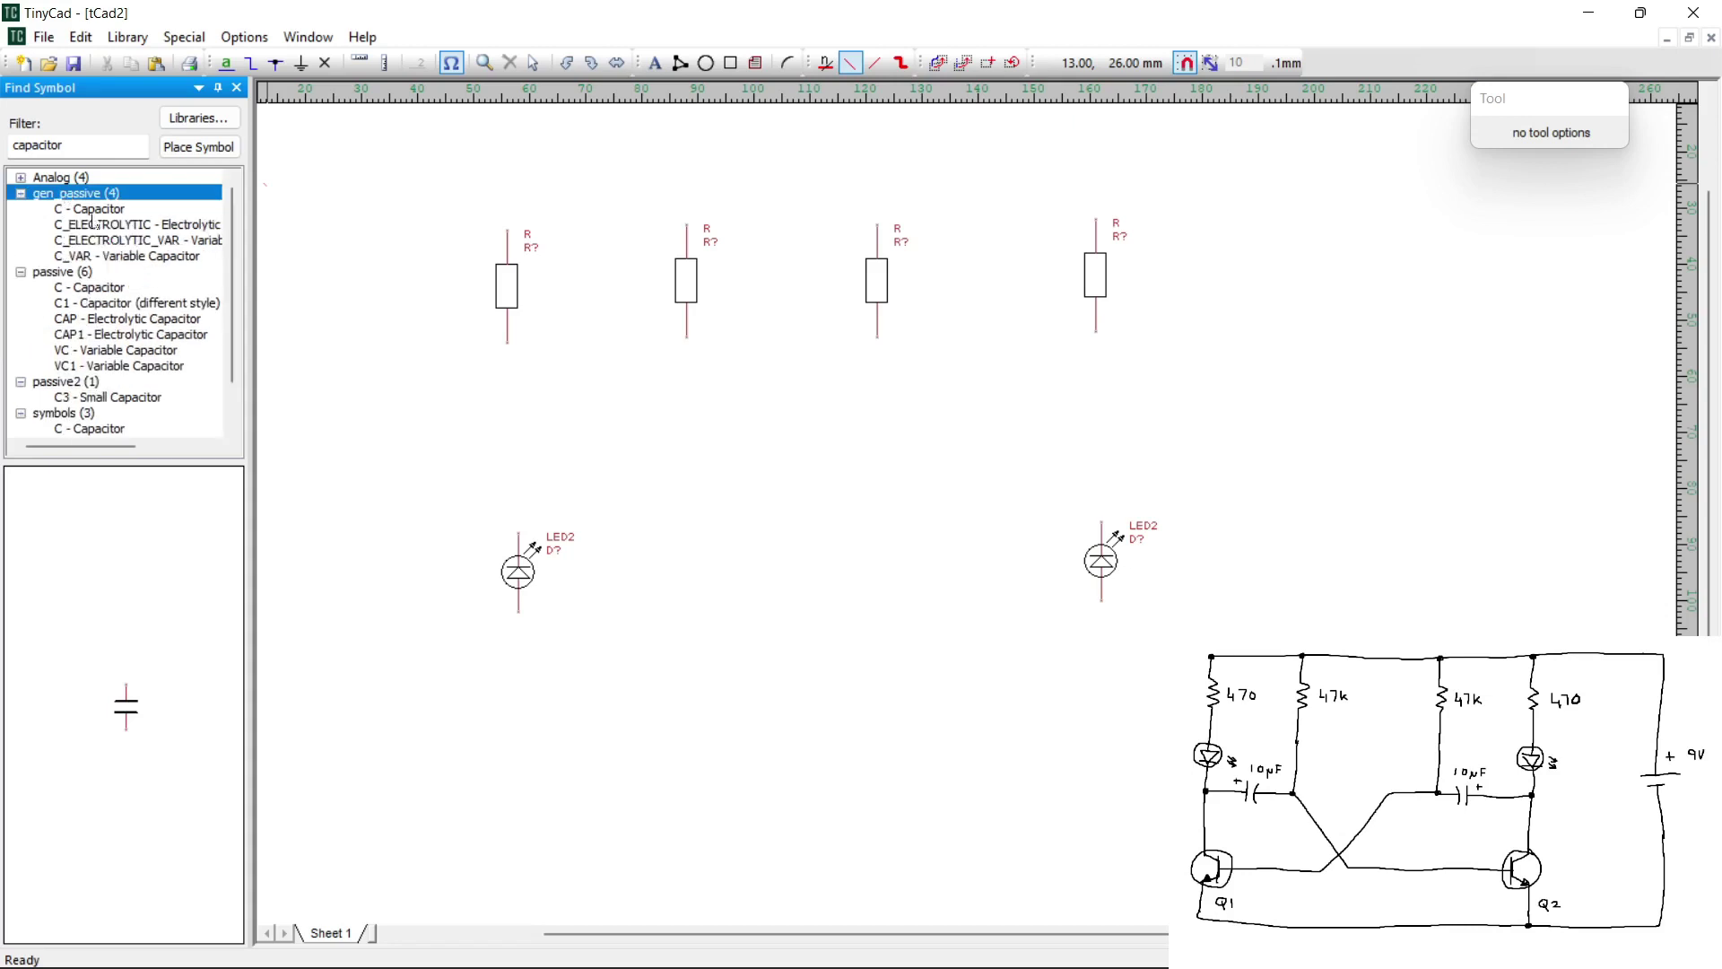
click(94, 209)
click(97, 226)
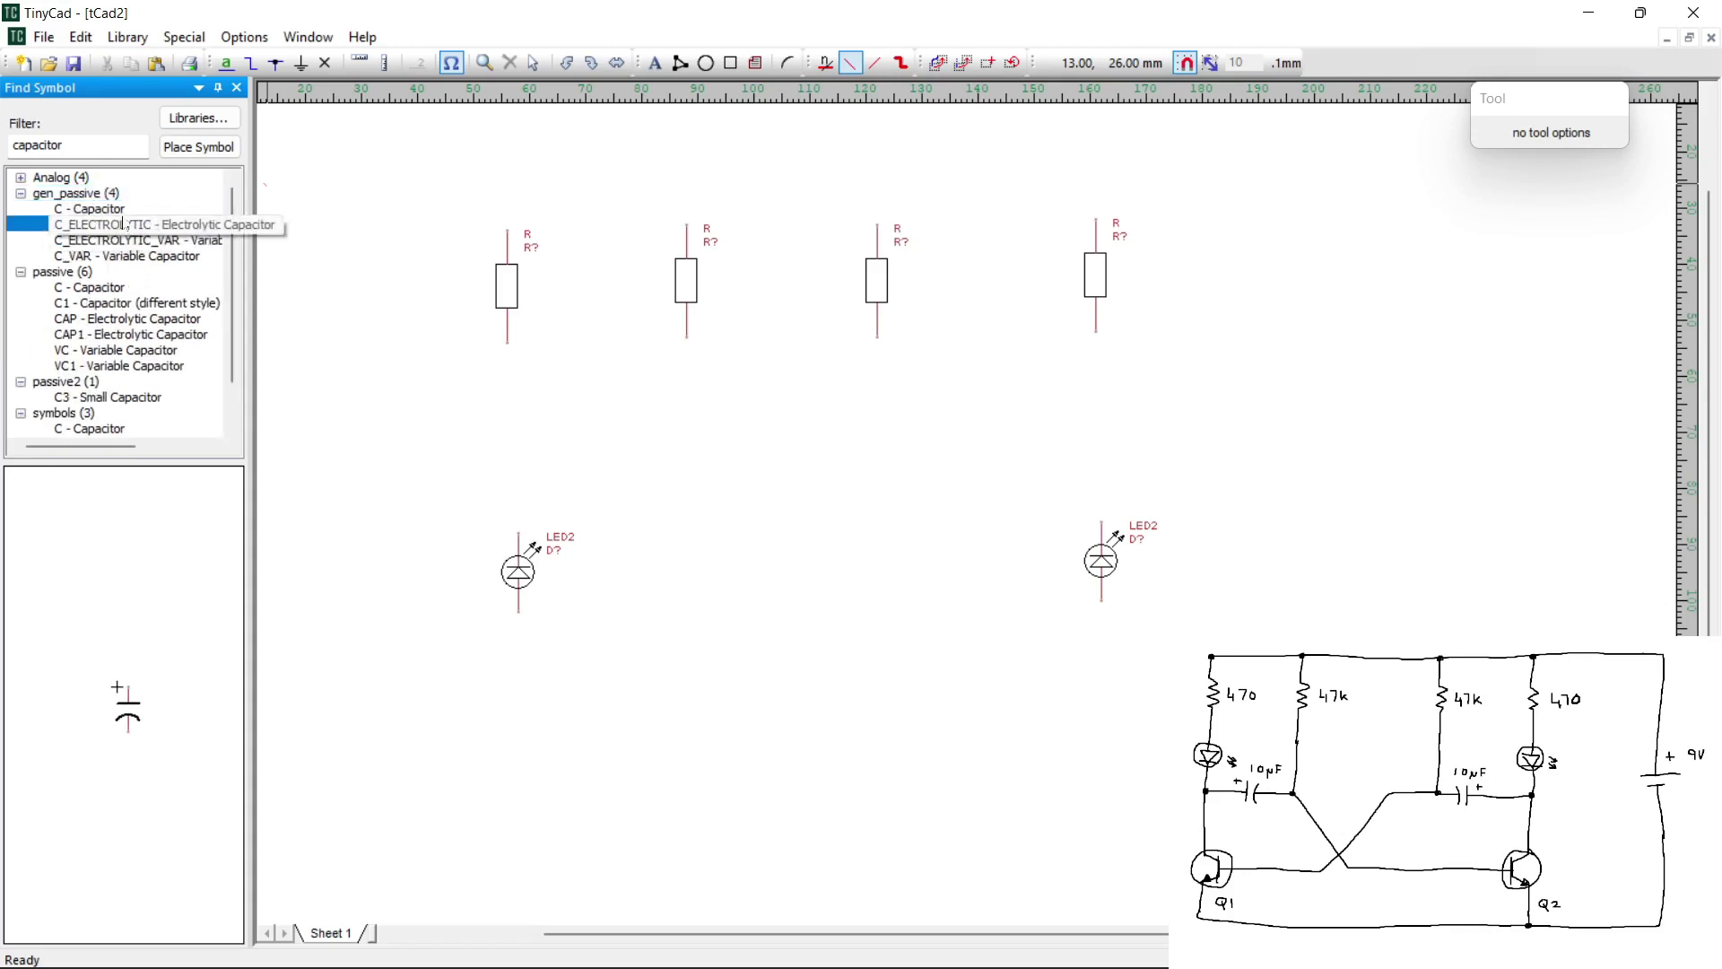
click(127, 708)
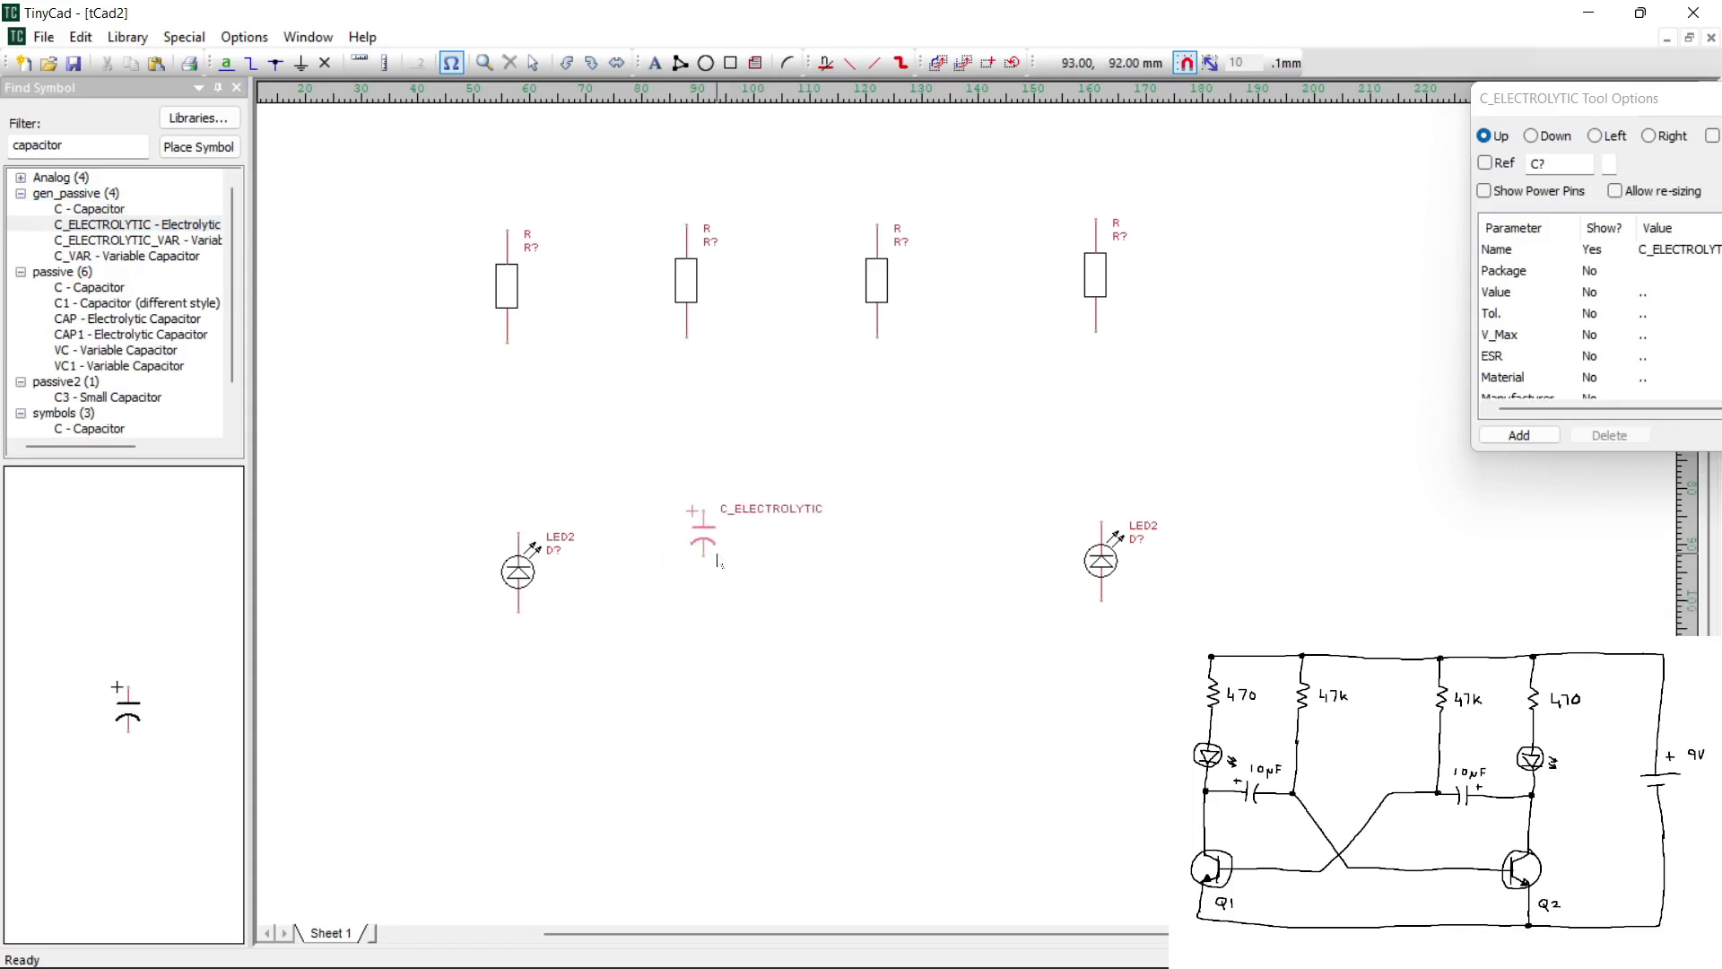
click(720, 559)
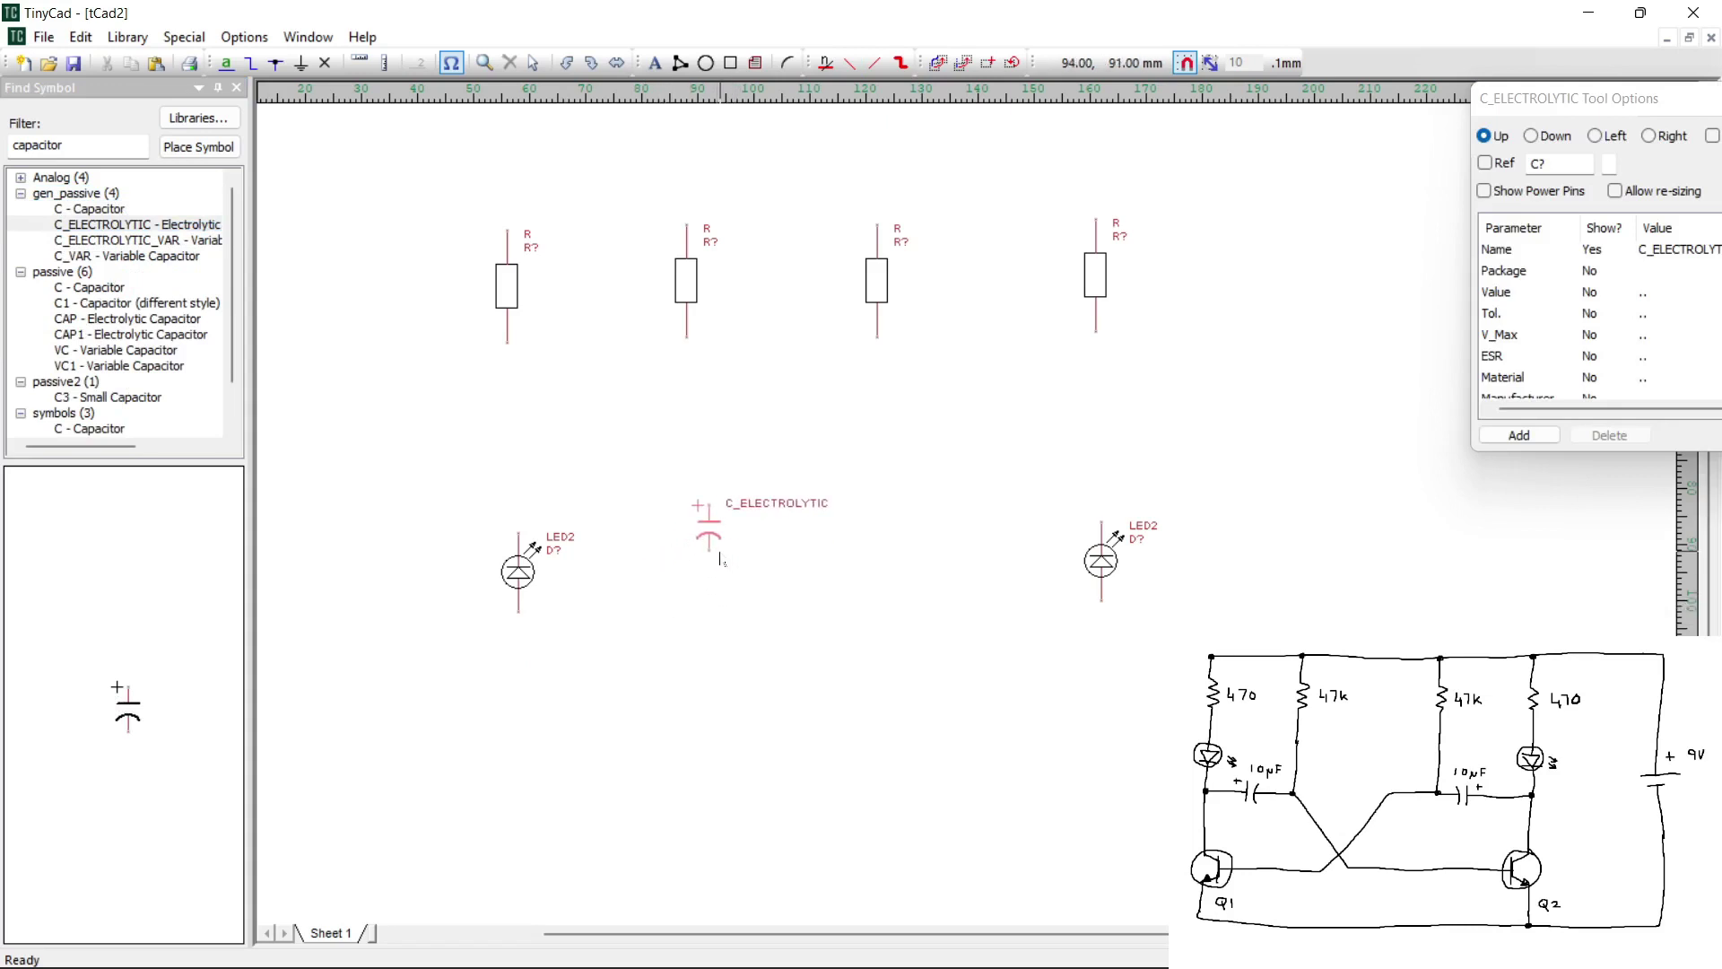
click(941, 558)
key(w)
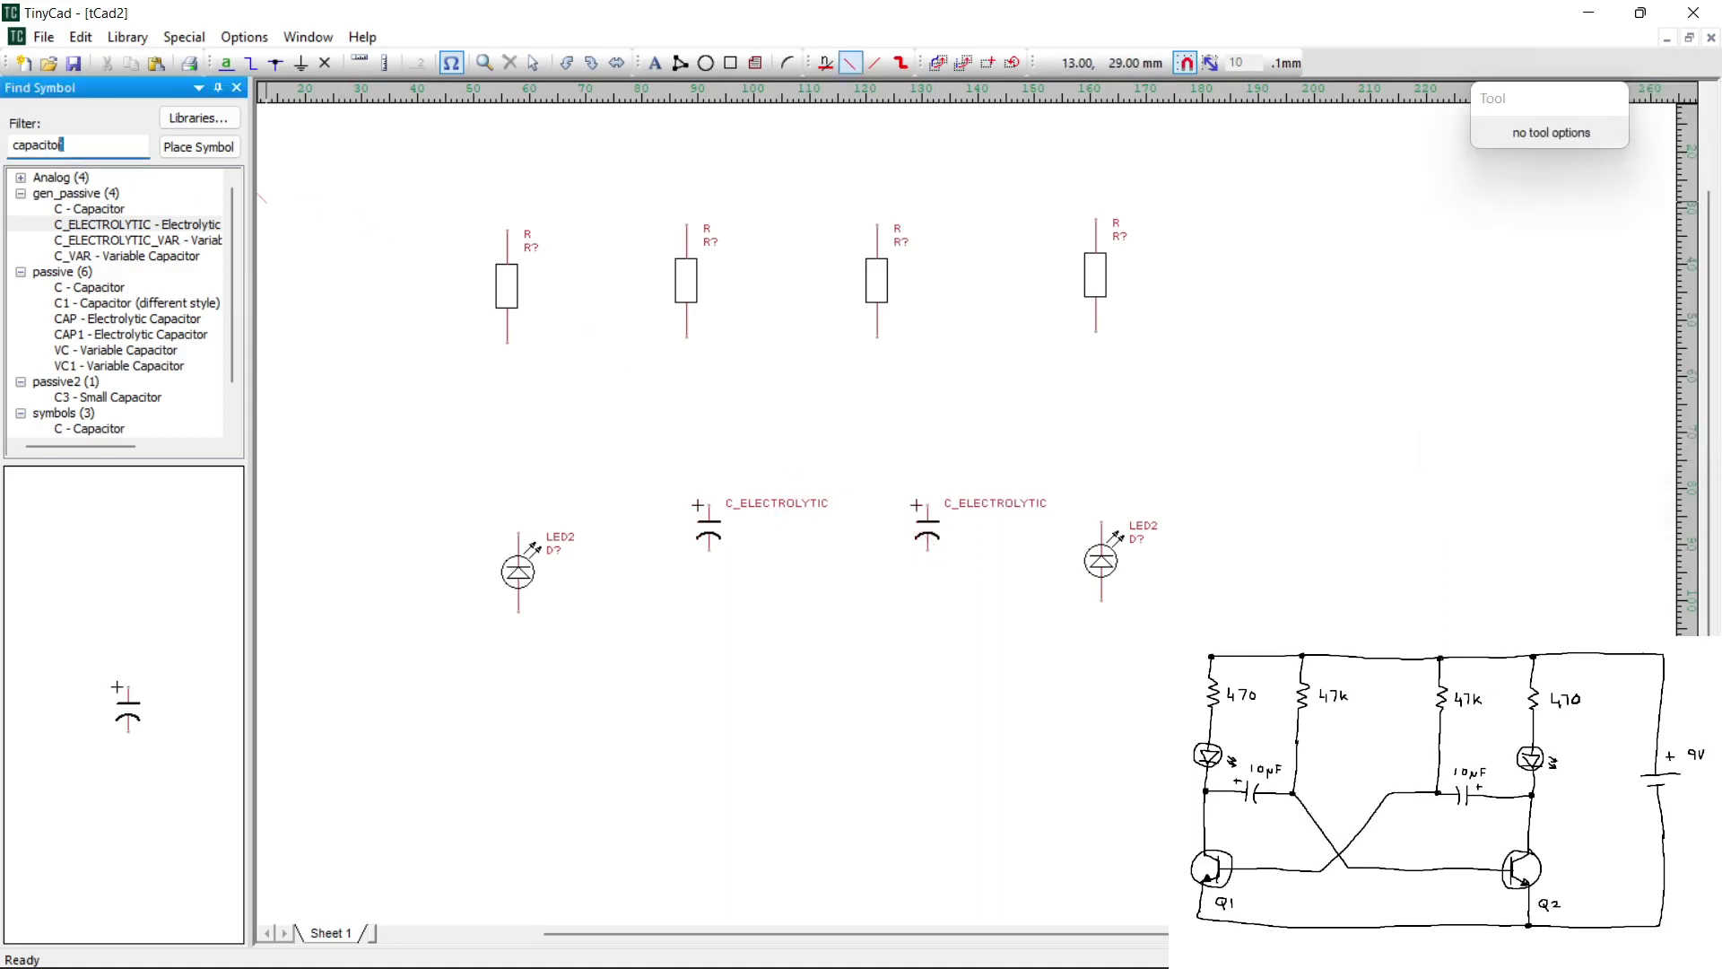
Filter the symbol list for "transistor" and place two upright NPN symbols from the gen_semiconductor library, one below each LED
double_click(36, 145)
text(tra)
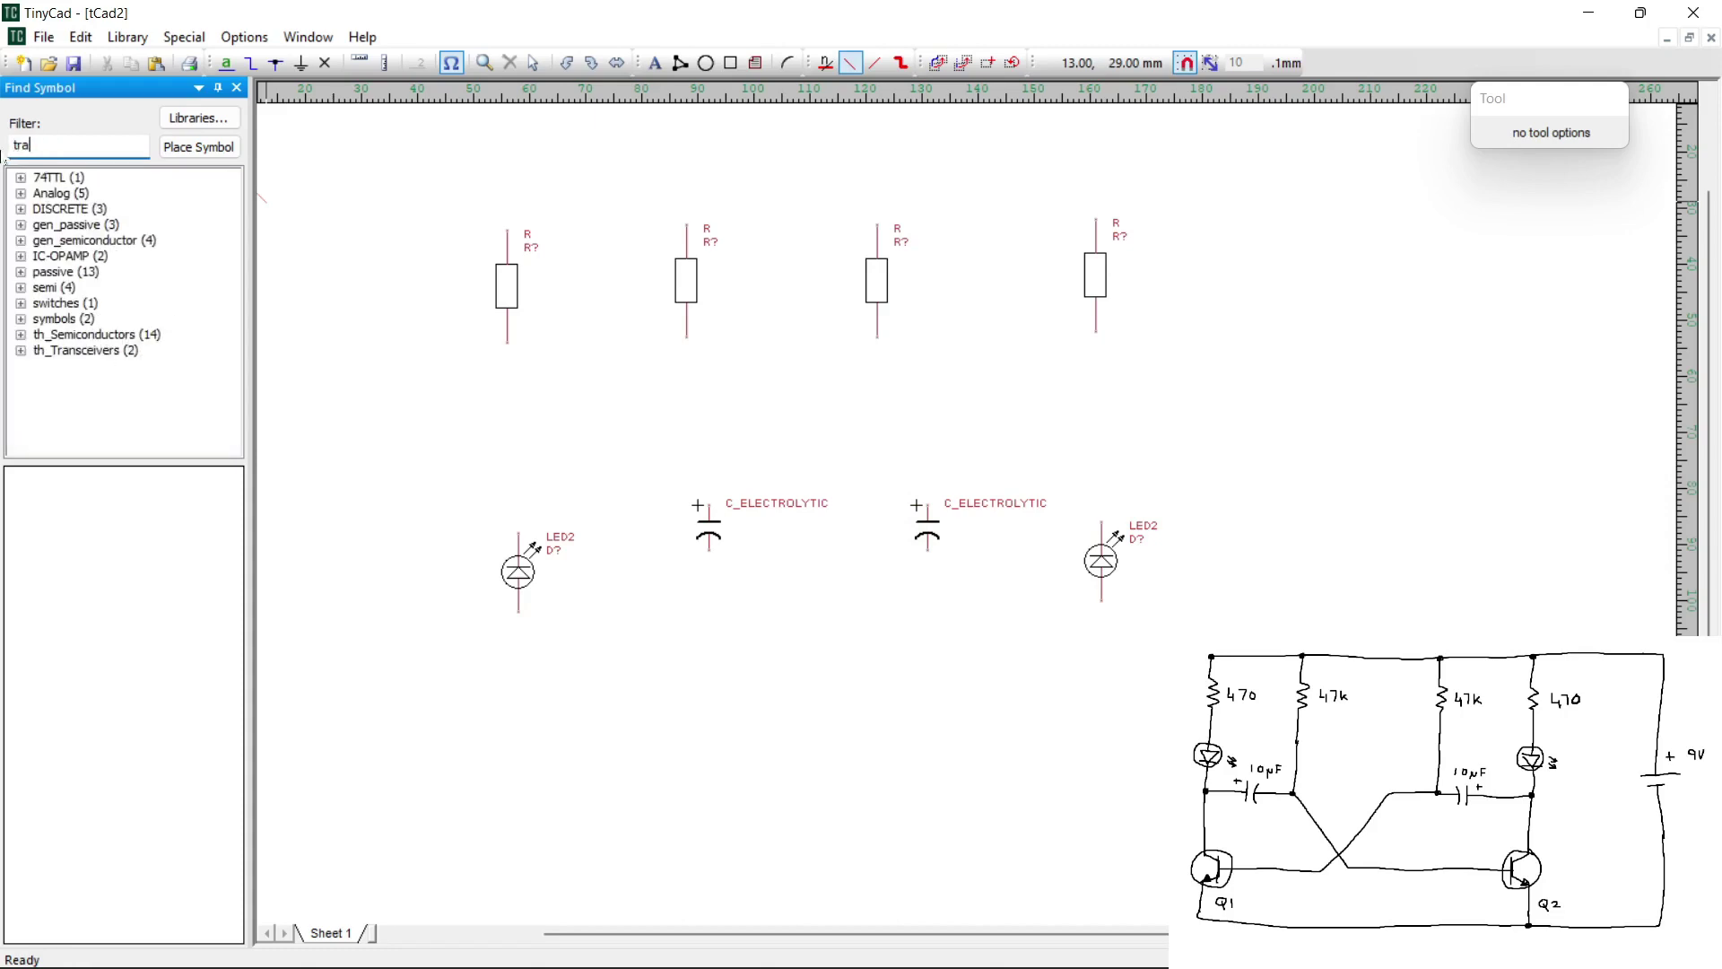
text(nsis)
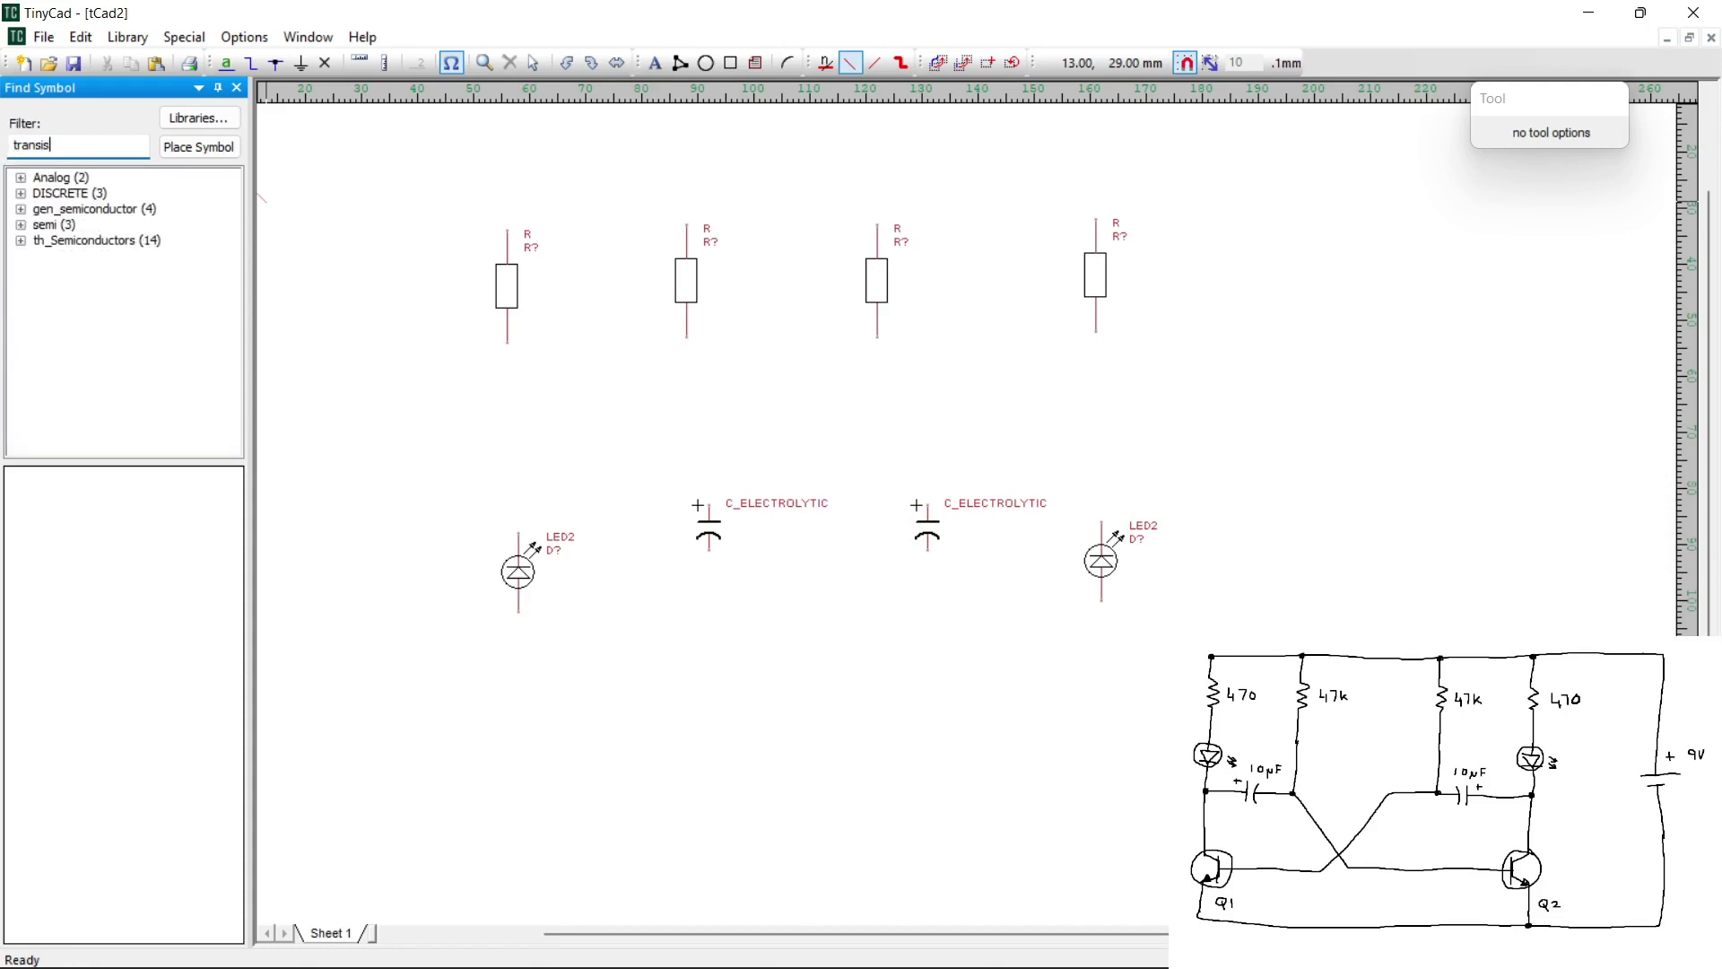
text(tor)
click(20, 209)
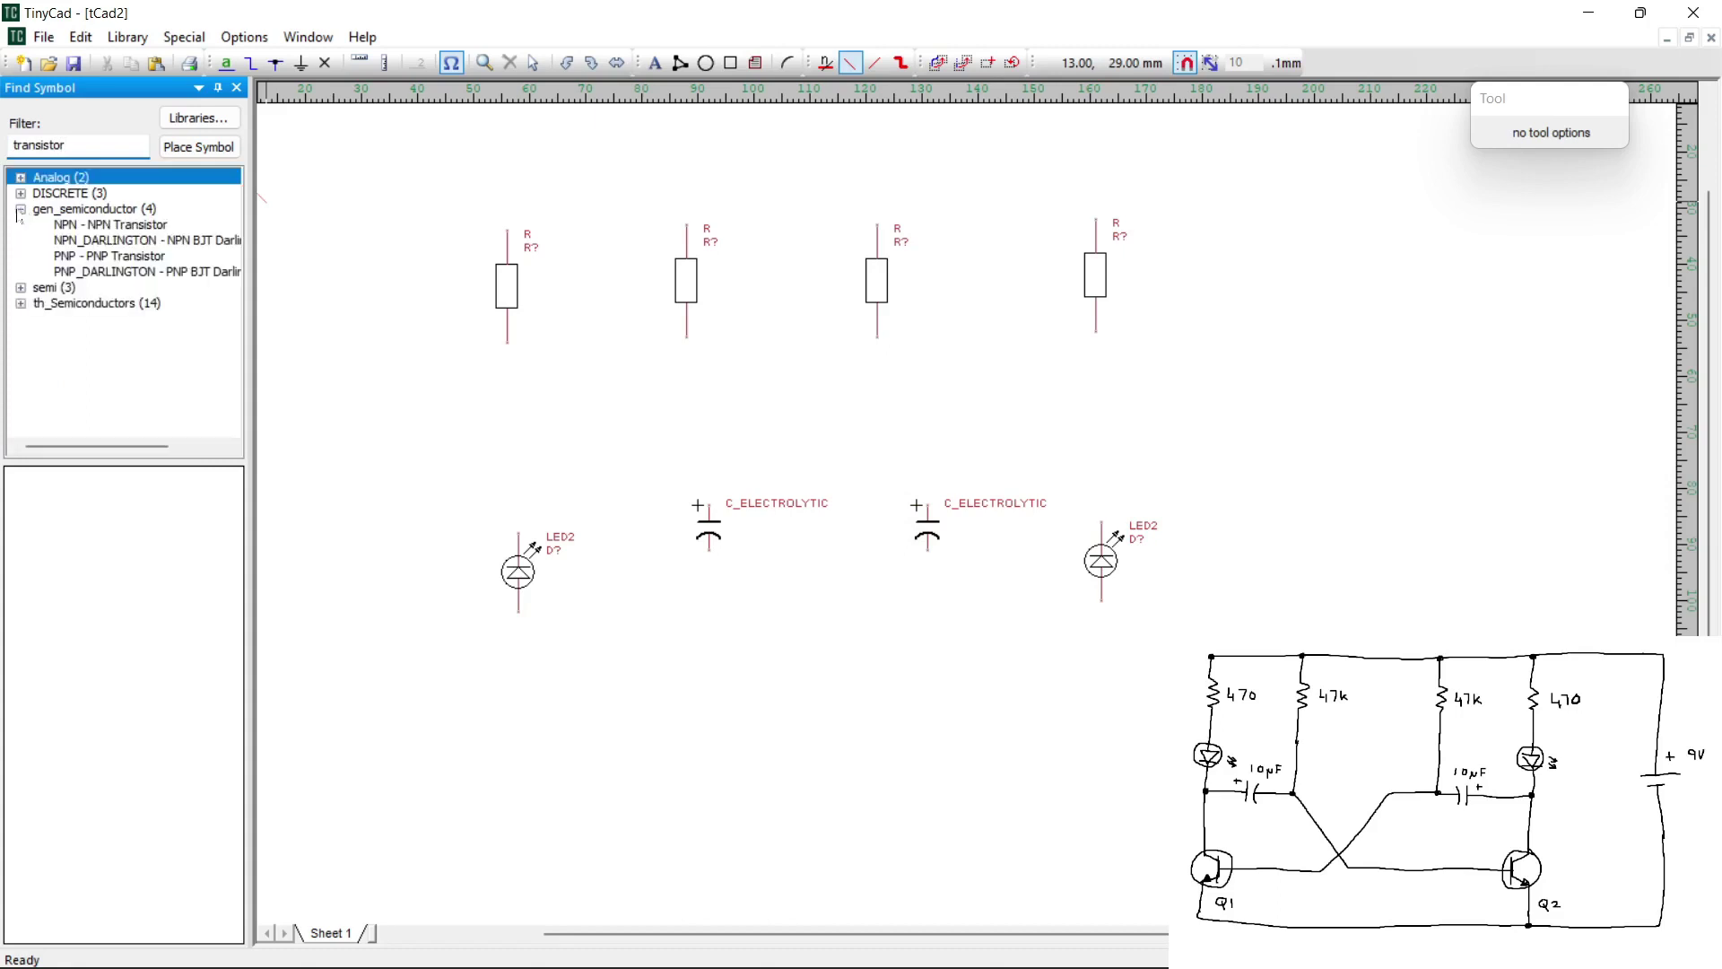
click(96, 225)
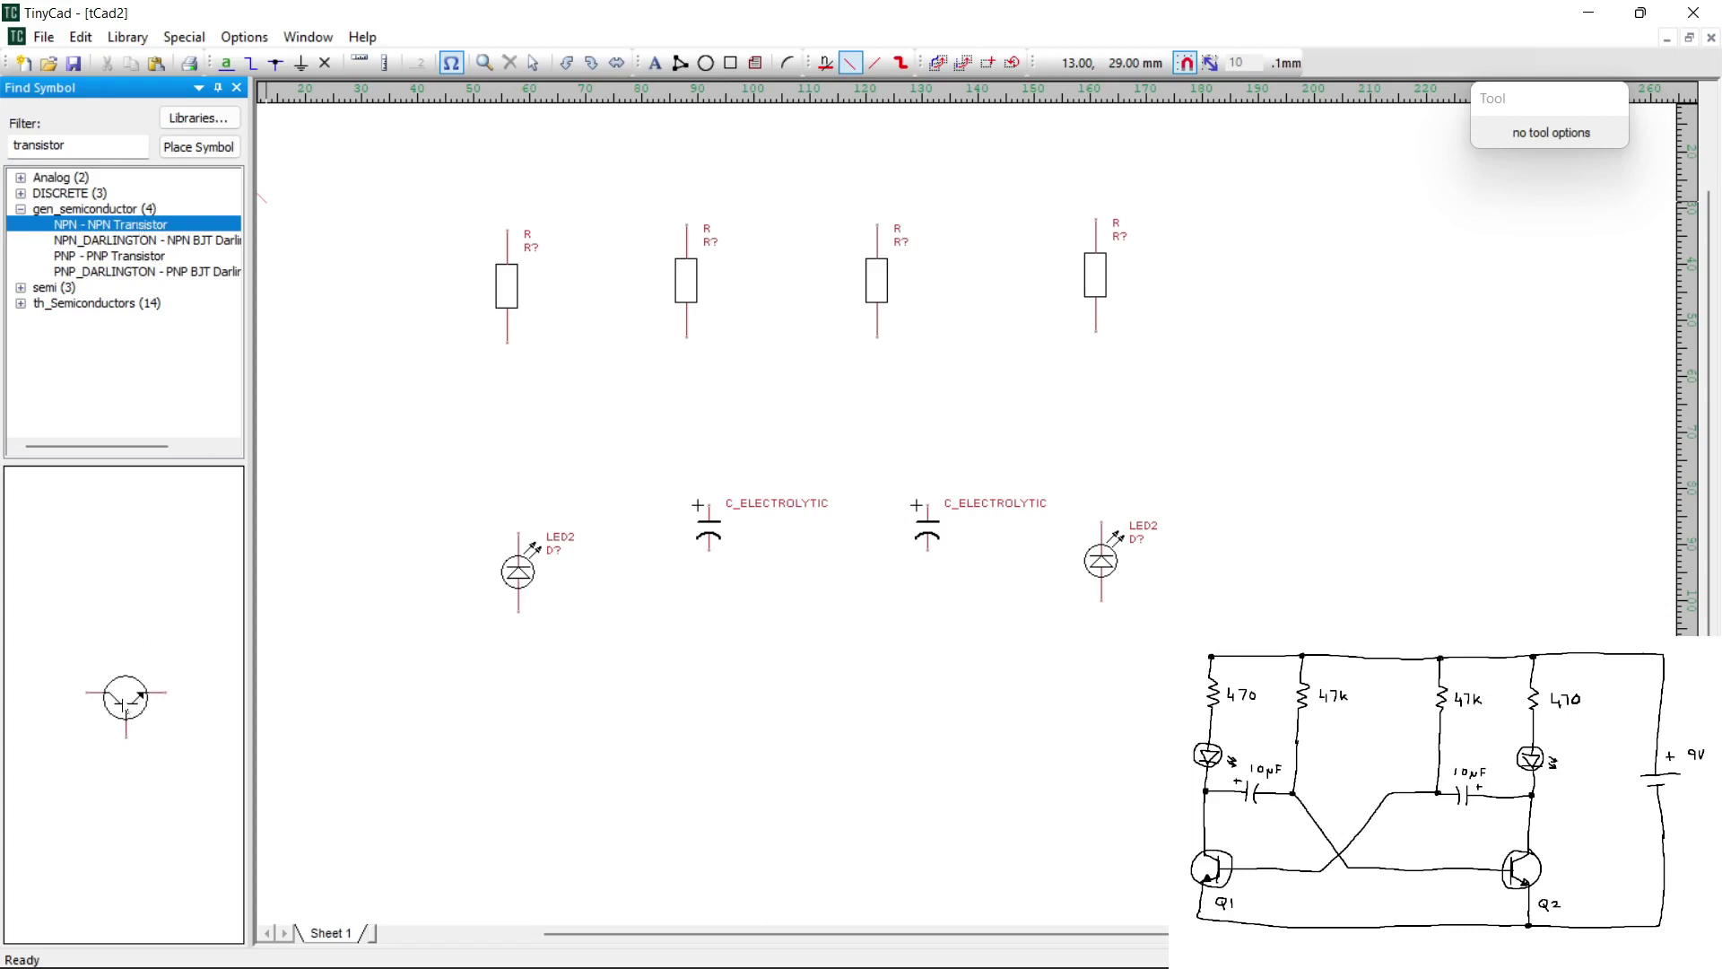
click(133, 704)
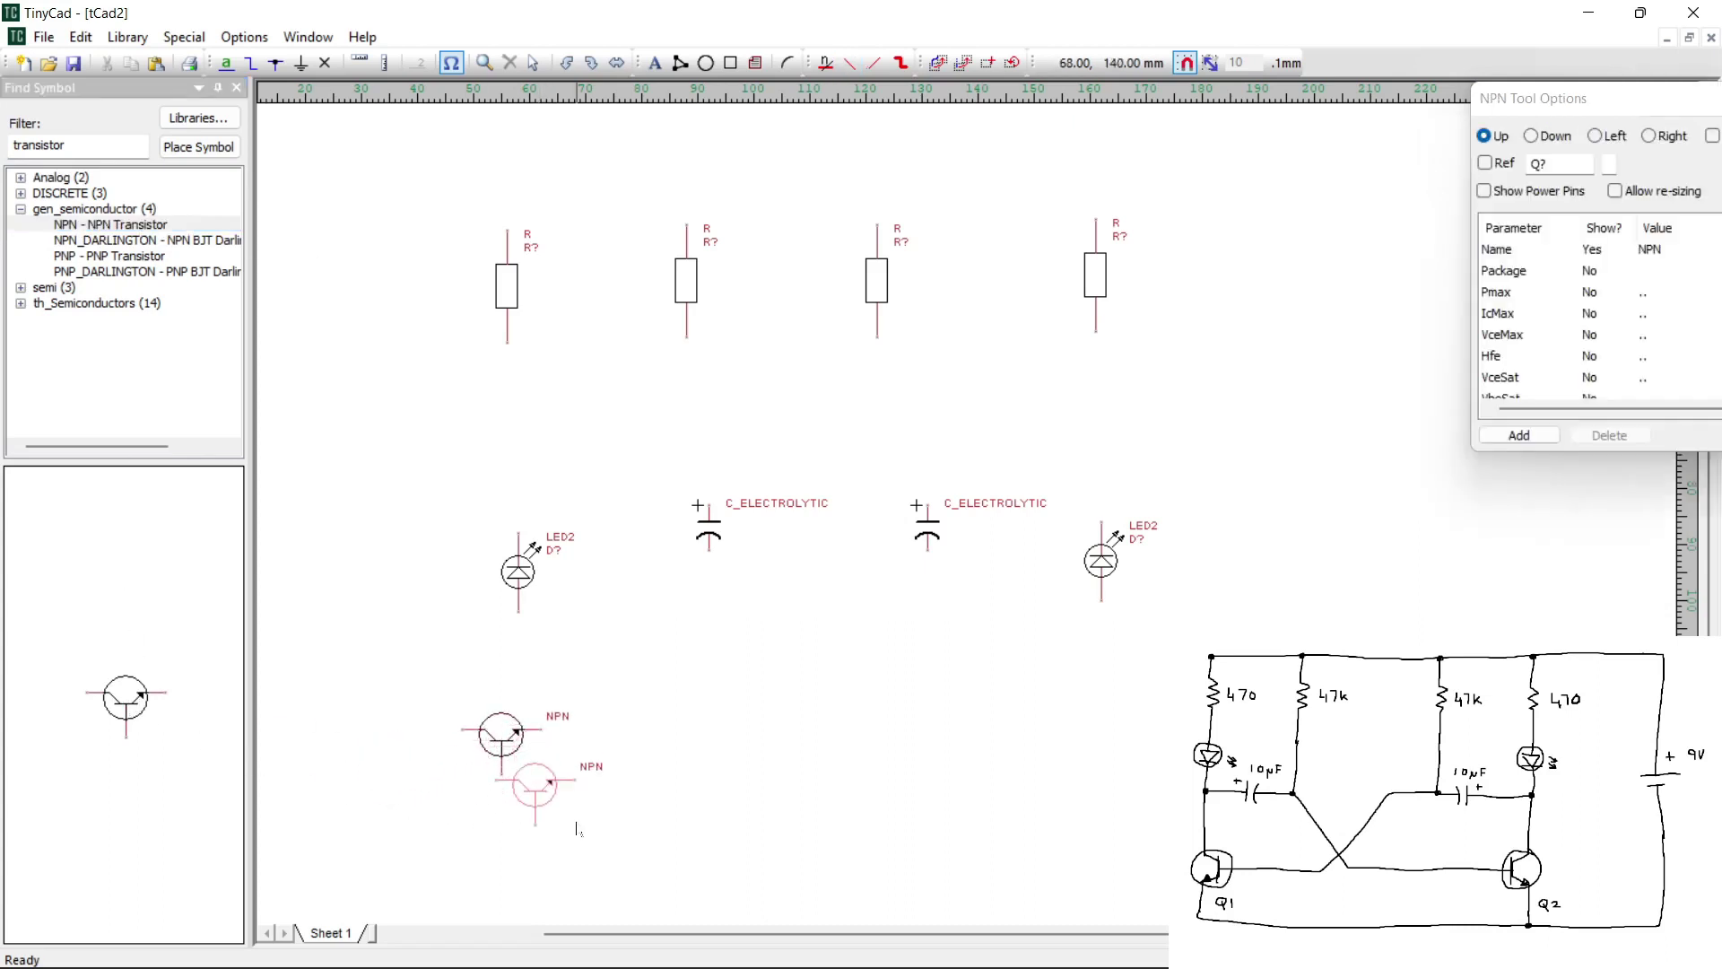
click(1106, 794)
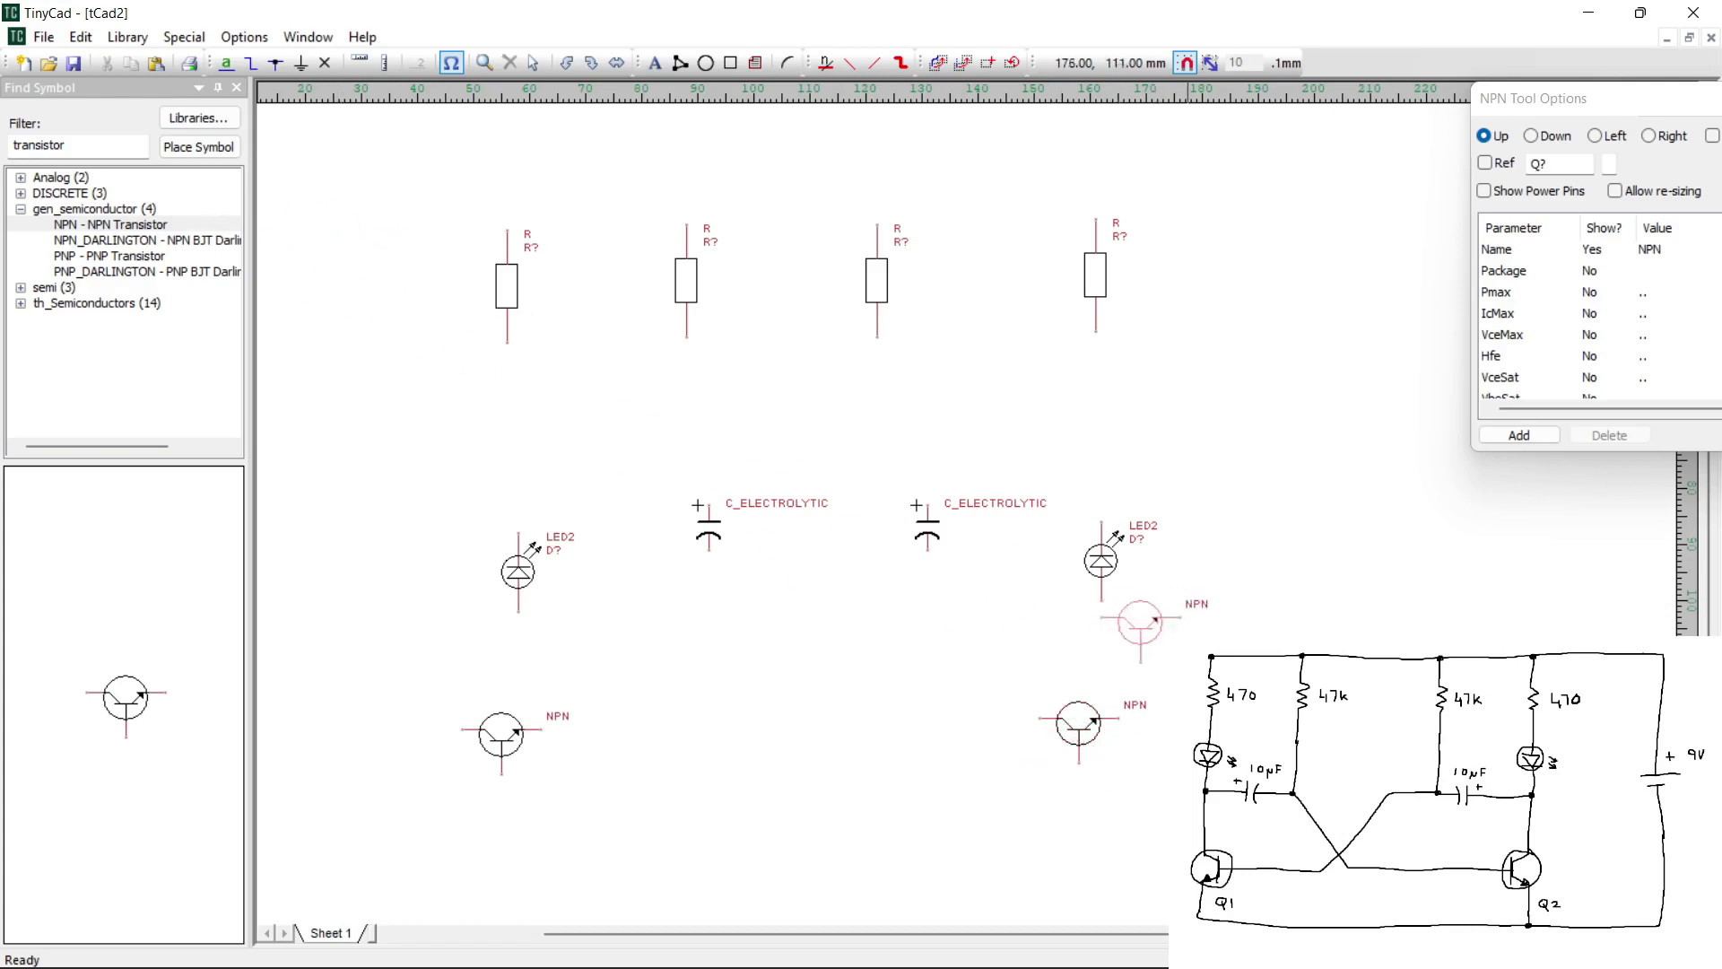
key(w)
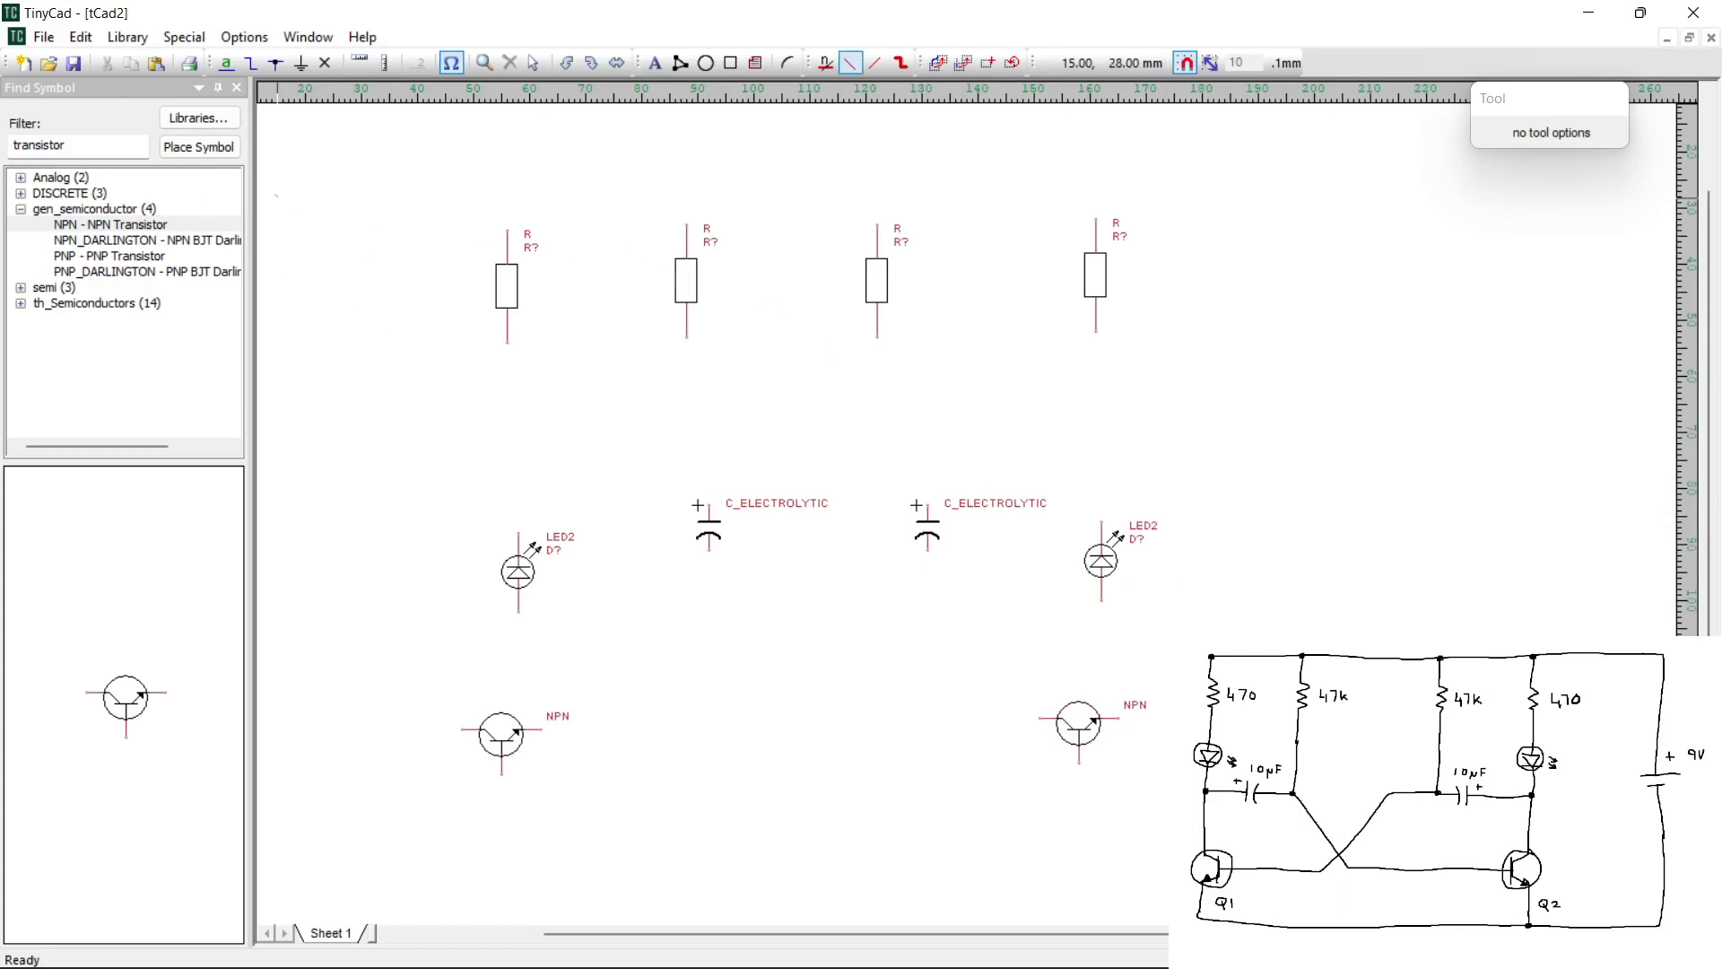
Filter the symbol list for "battery" and place one upright BATT1 (Battery, + sign) symbol from passive2 to the right of the fourth resistor and second LED
drag(66, 145, 4, 151)
text(b)
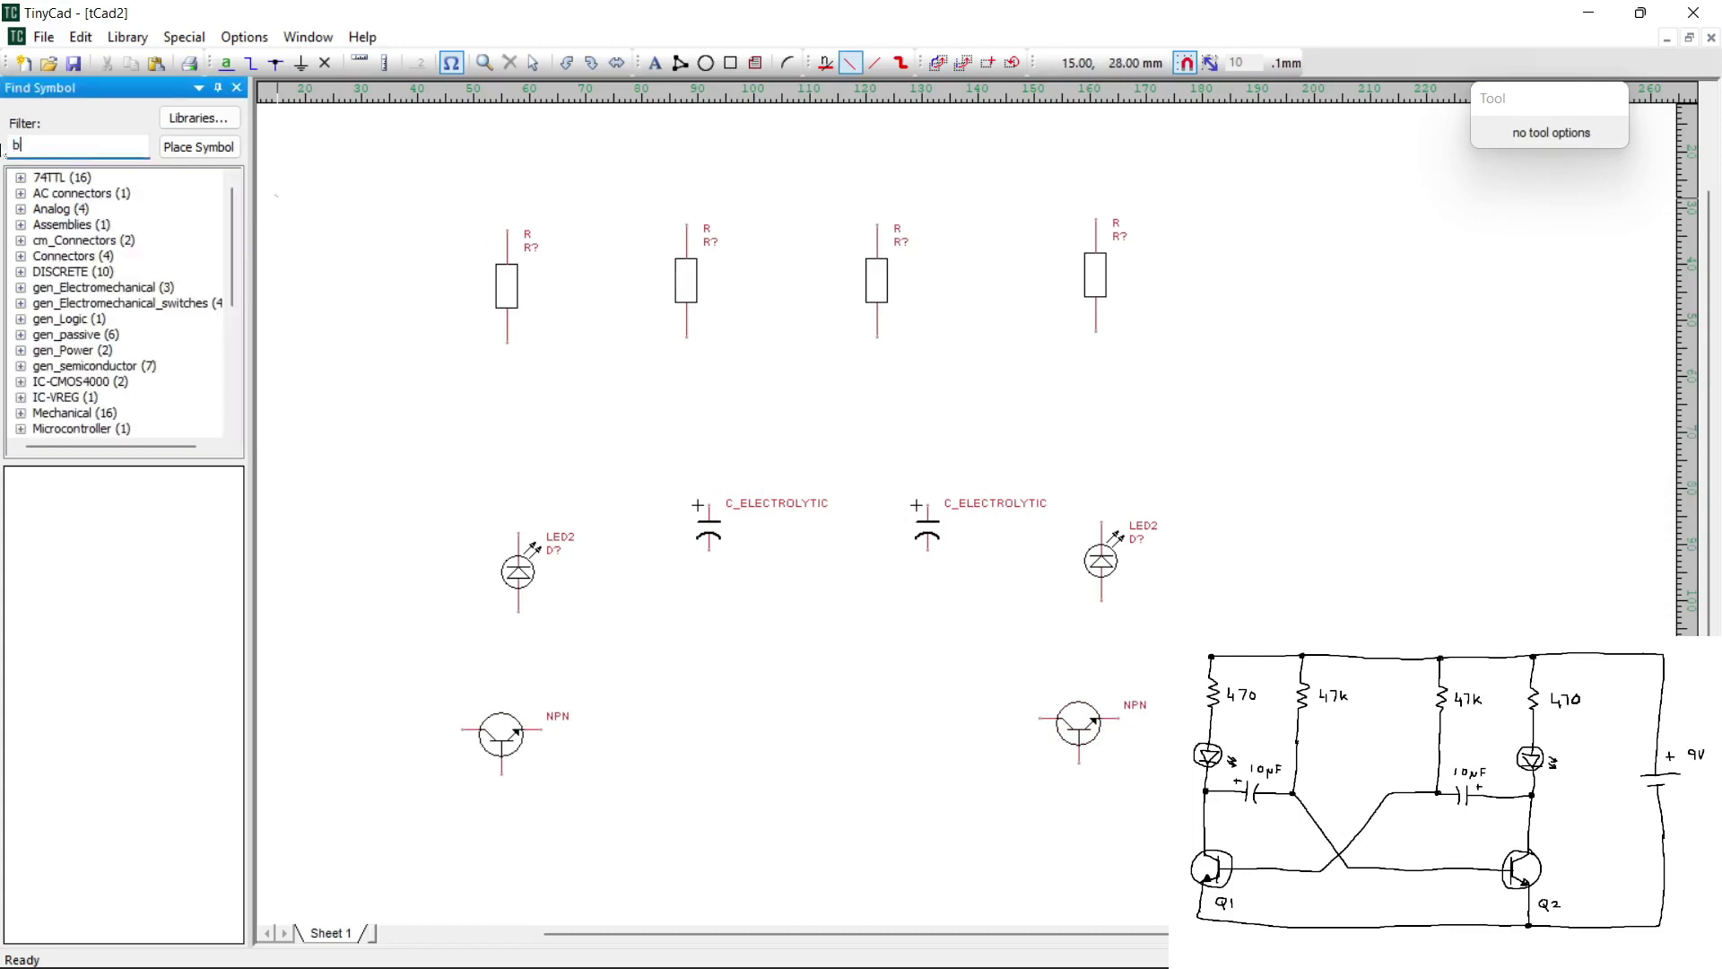
text(attery)
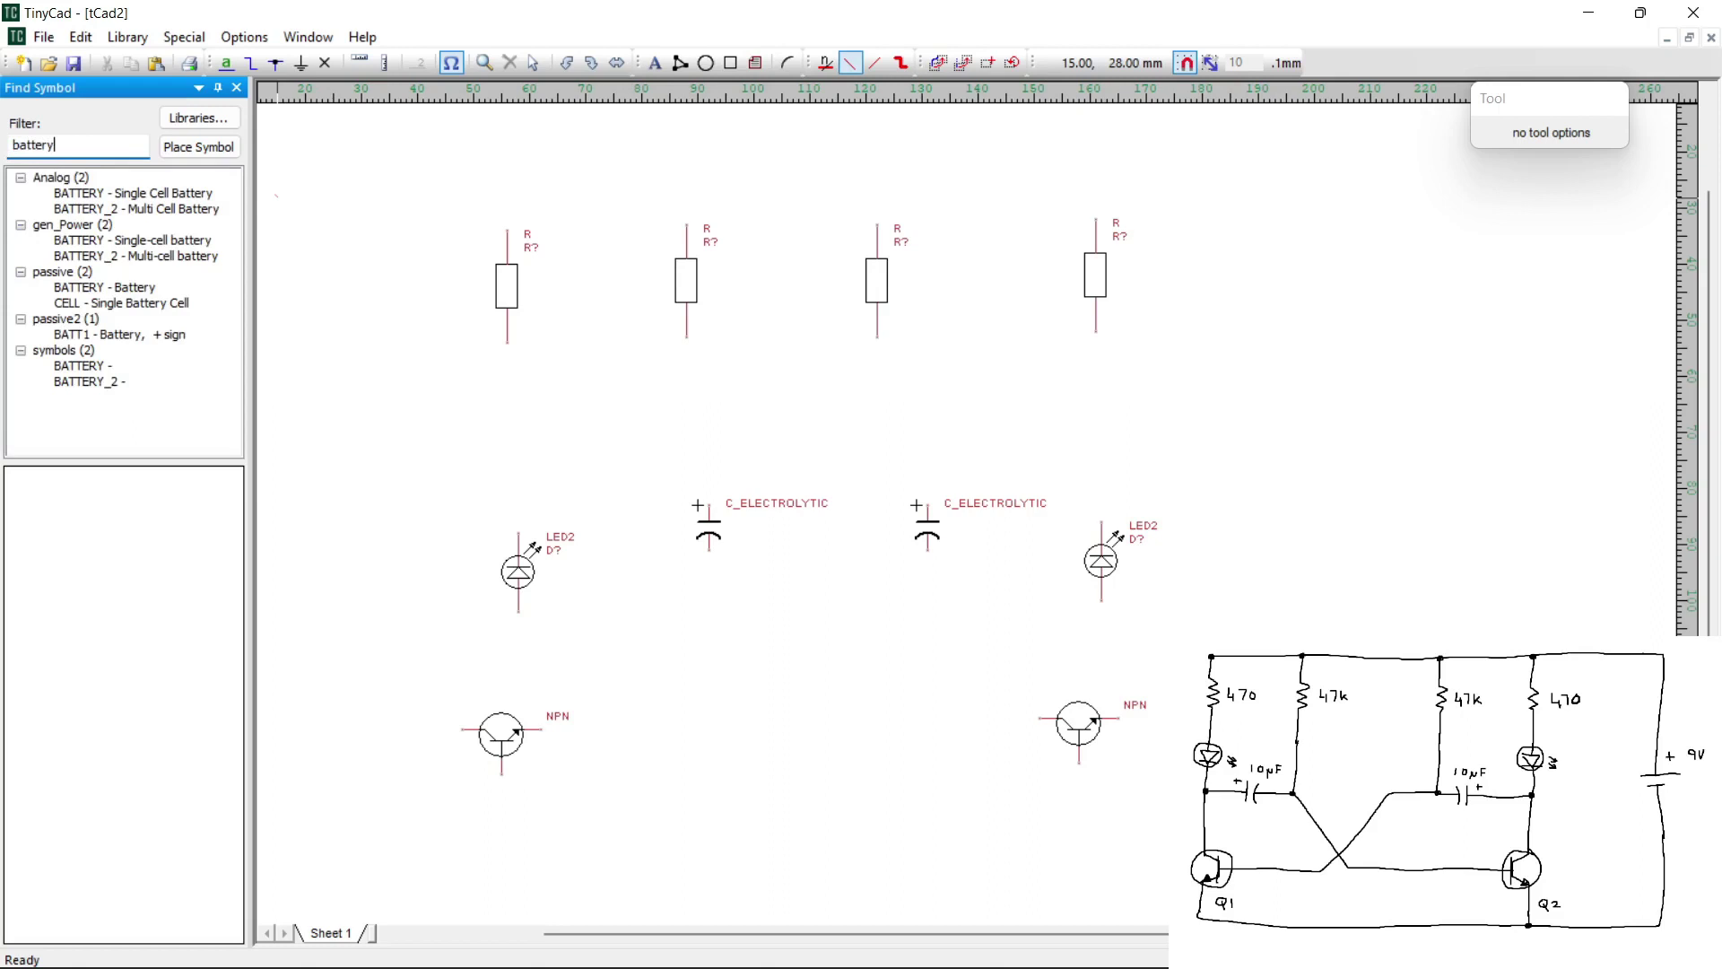
click(118, 334)
click(99, 366)
click(119, 335)
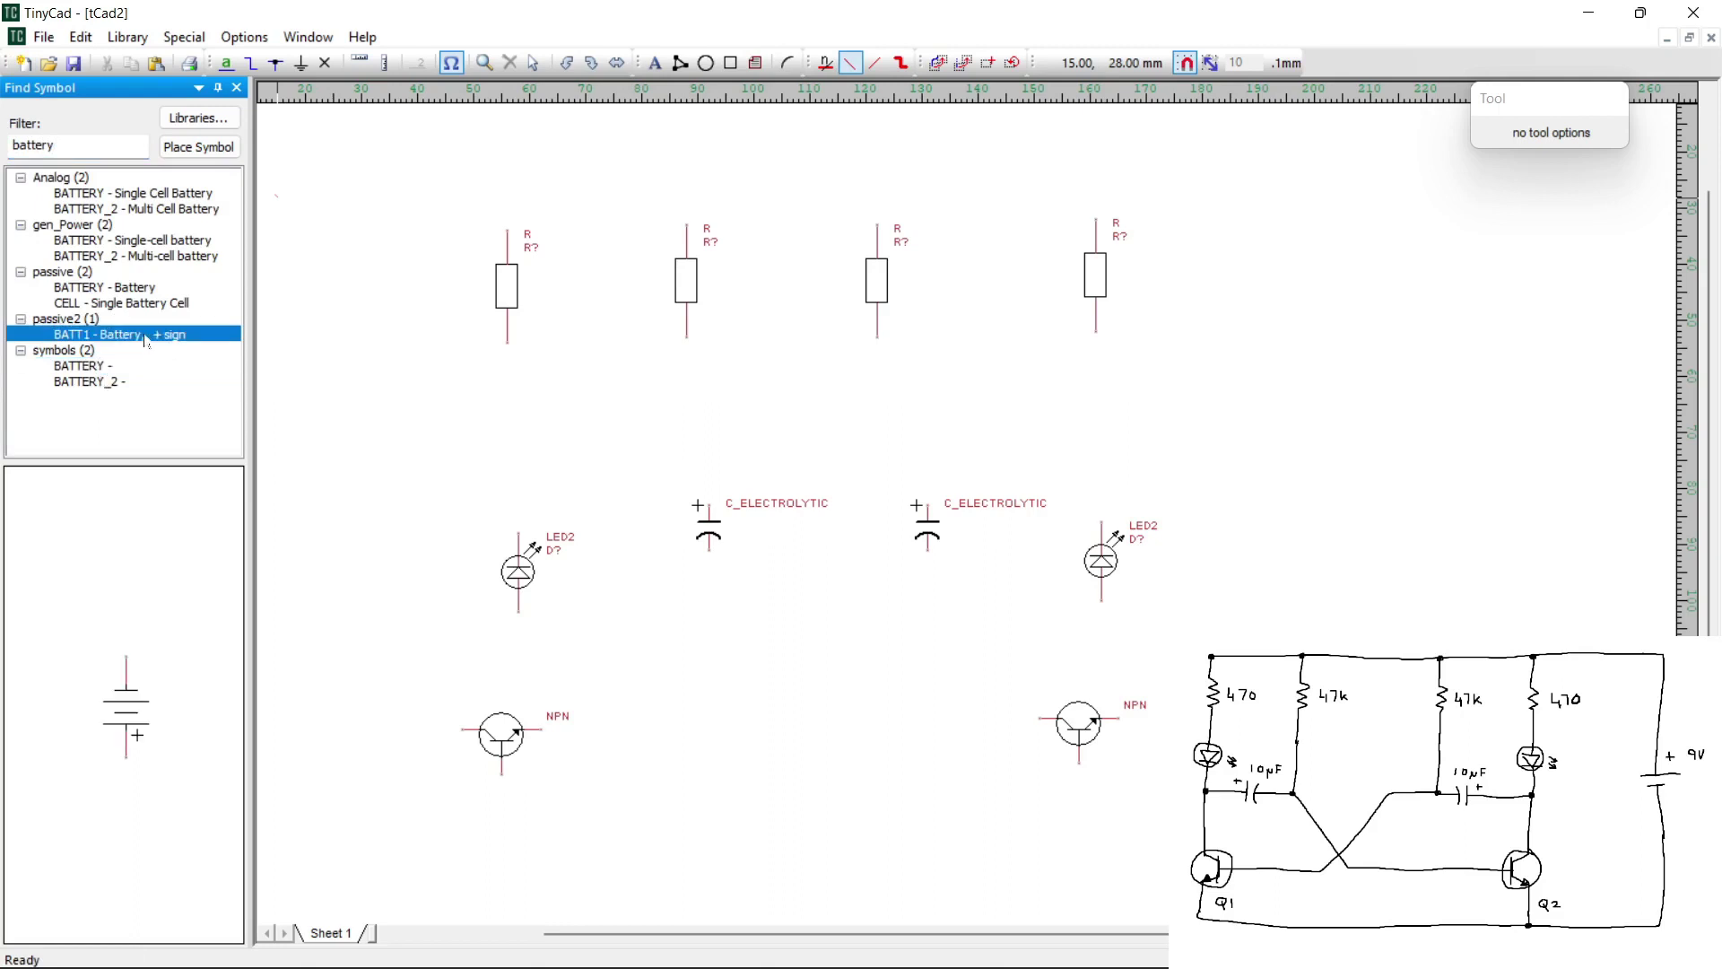
click(136, 734)
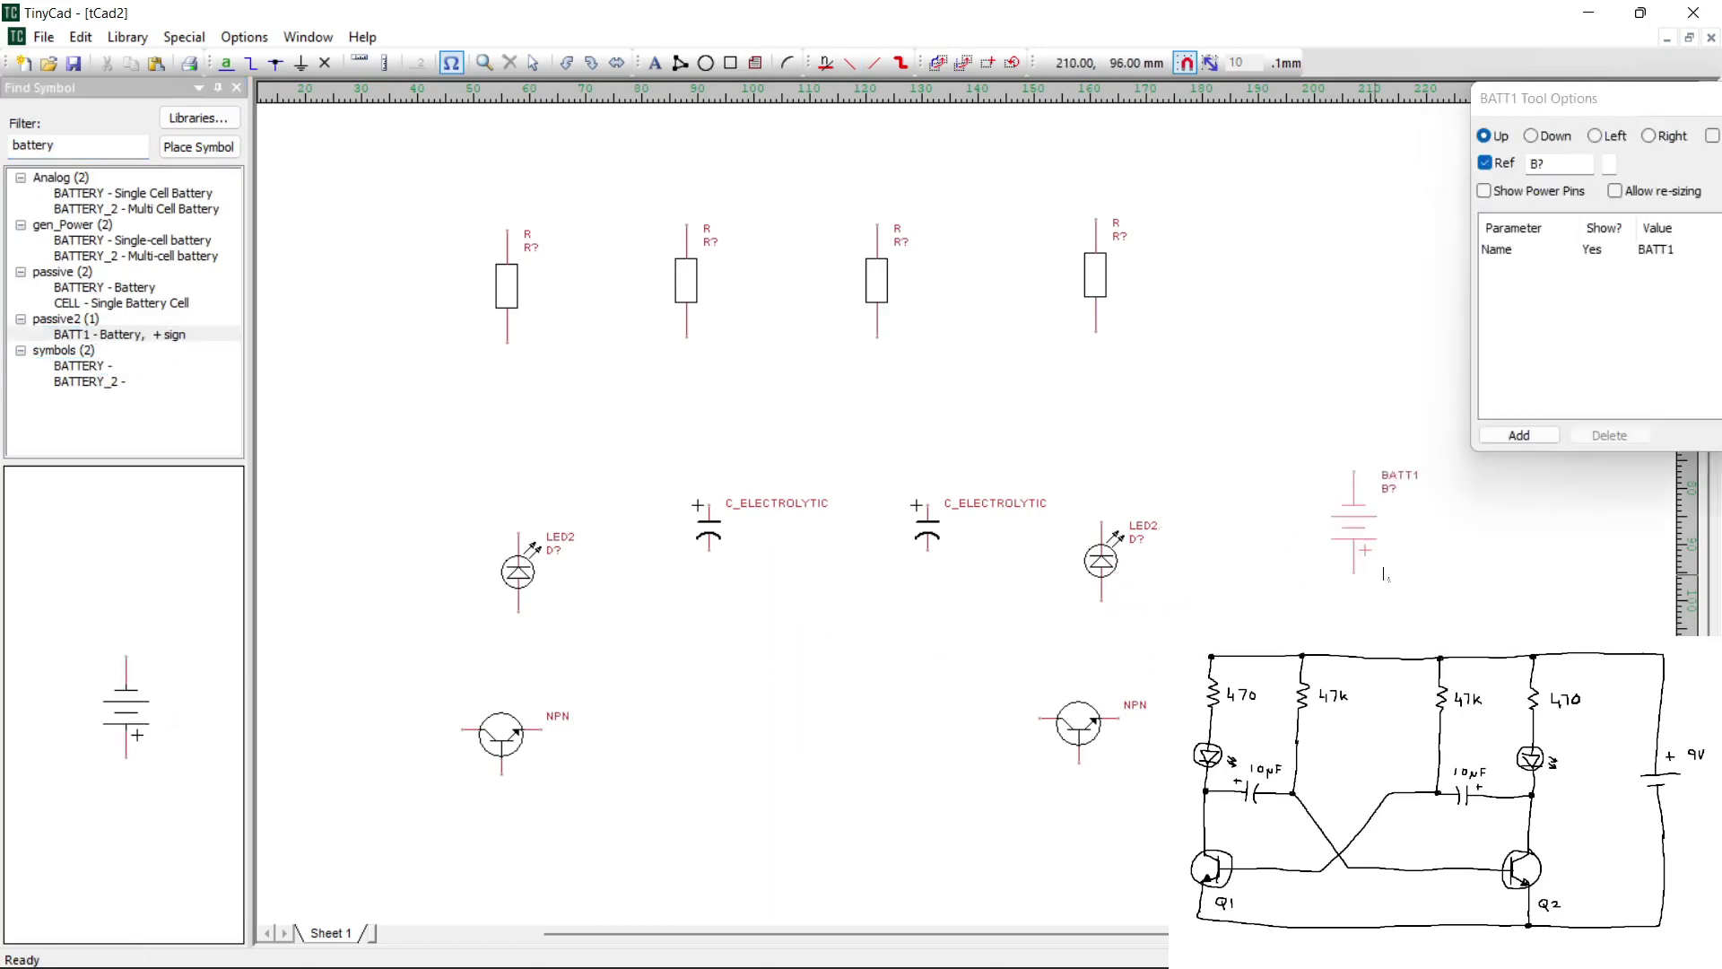
click(1378, 536)
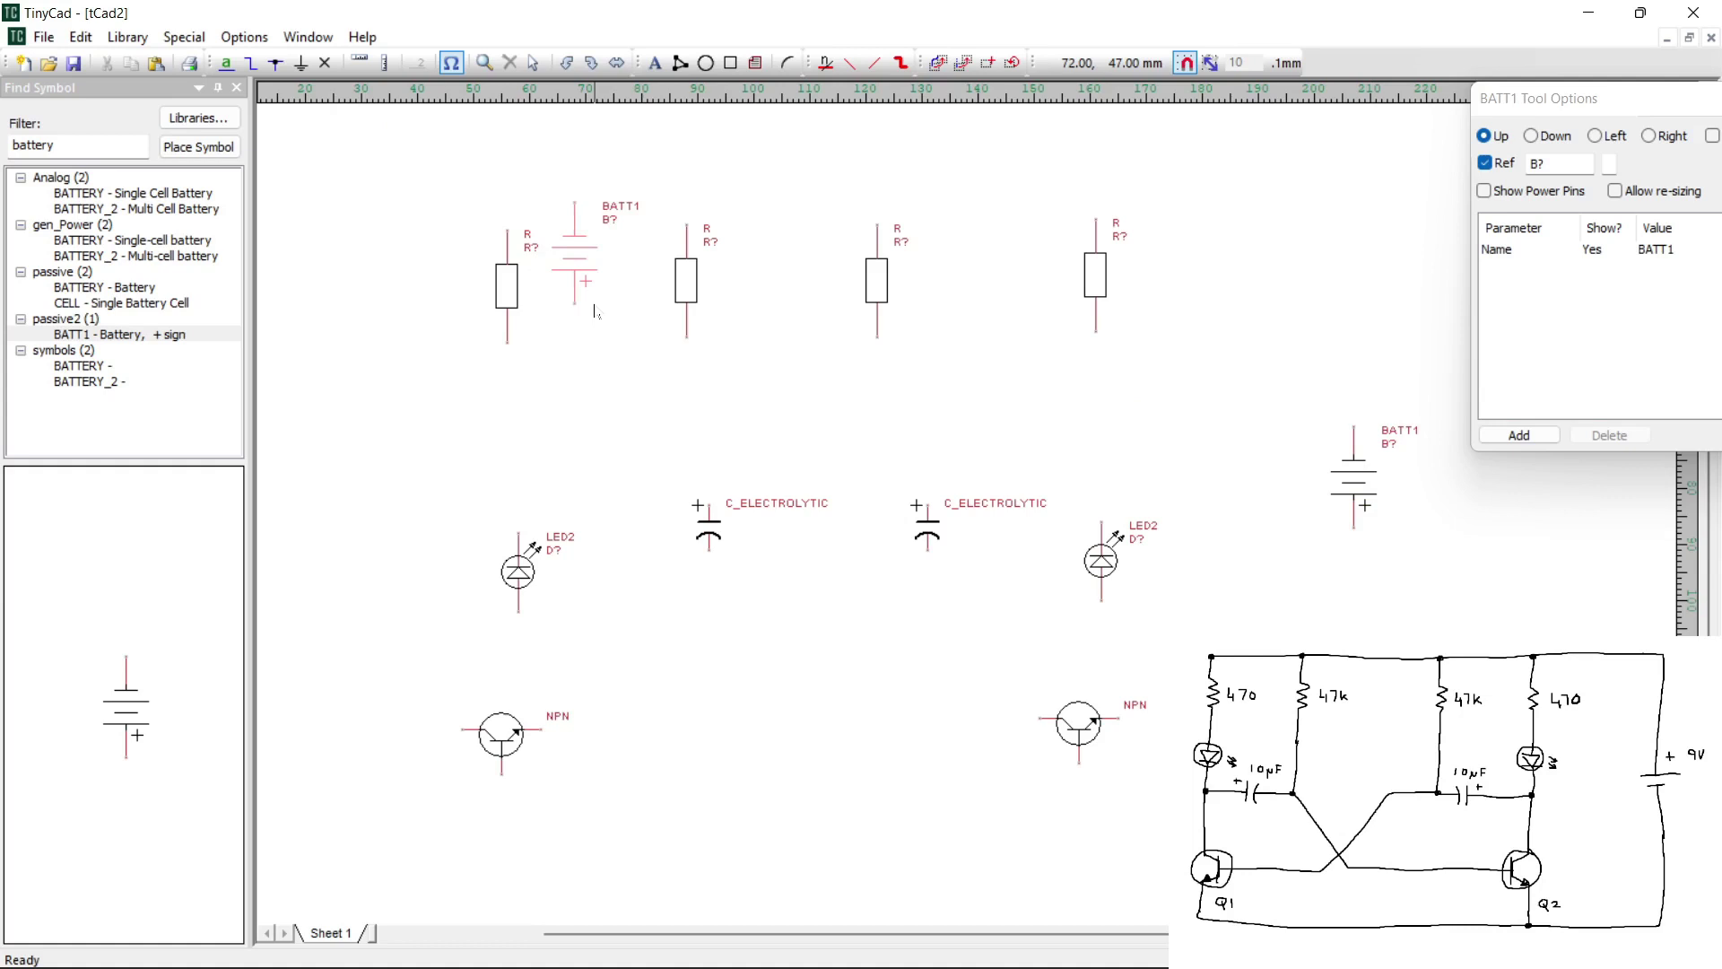
key(w)
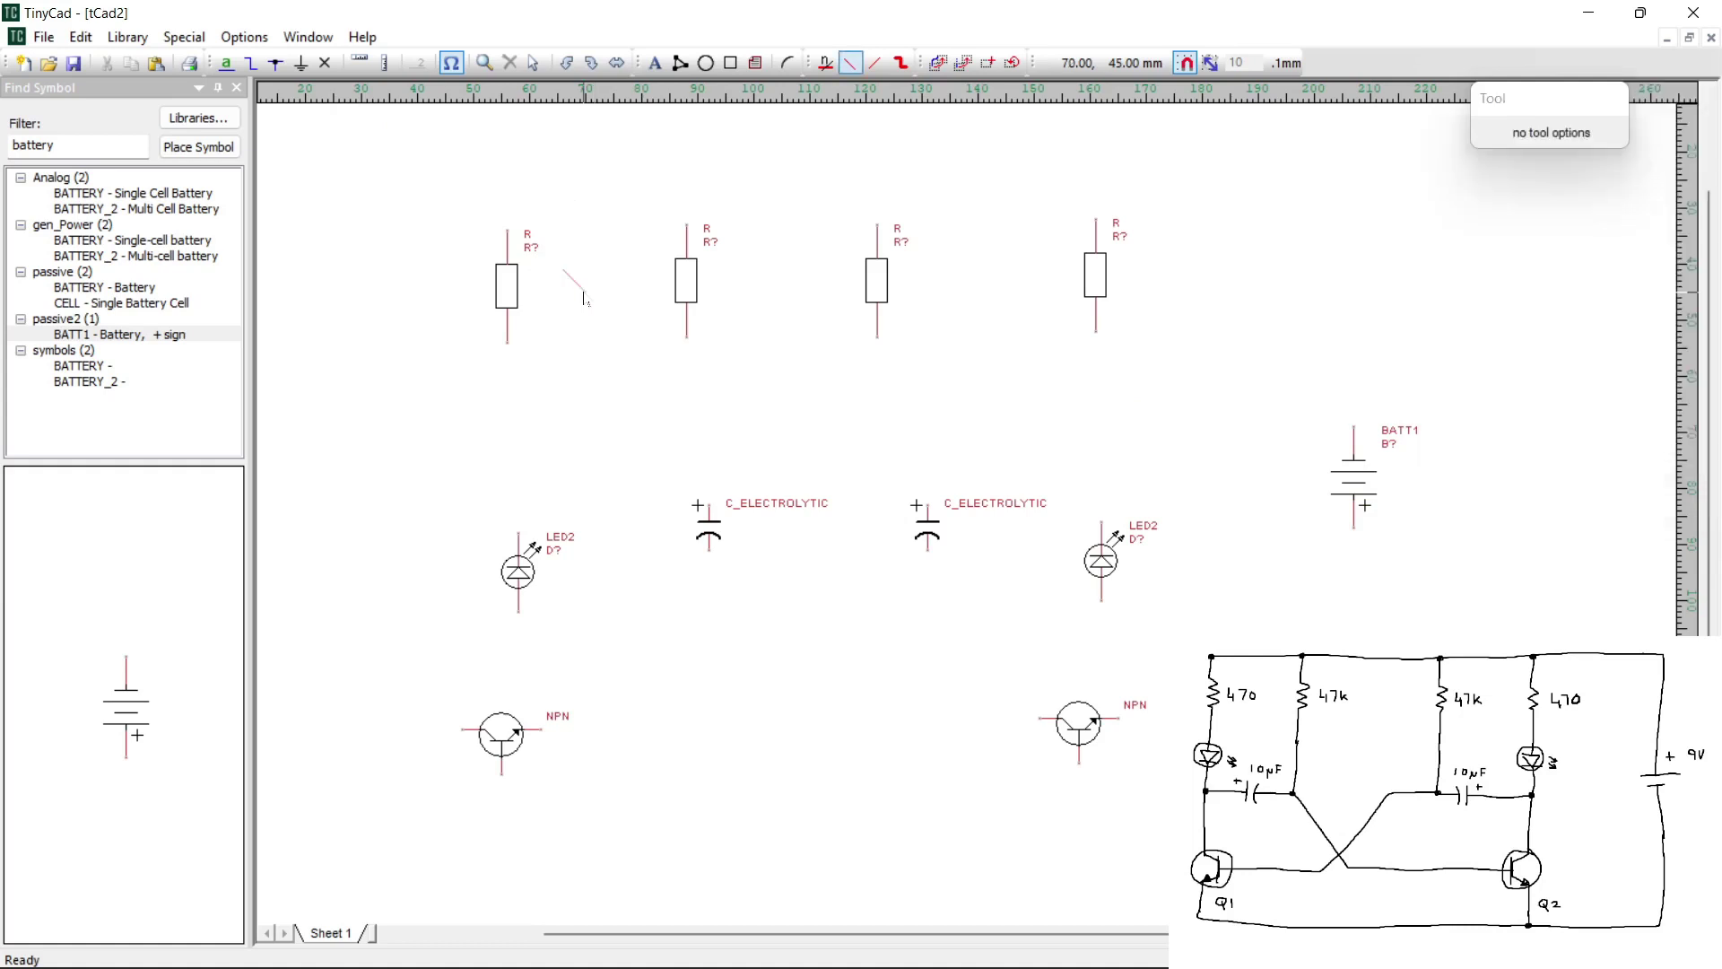
Give the first resistor the reference R1 and the name value 470
click(535, 63)
click(515, 289)
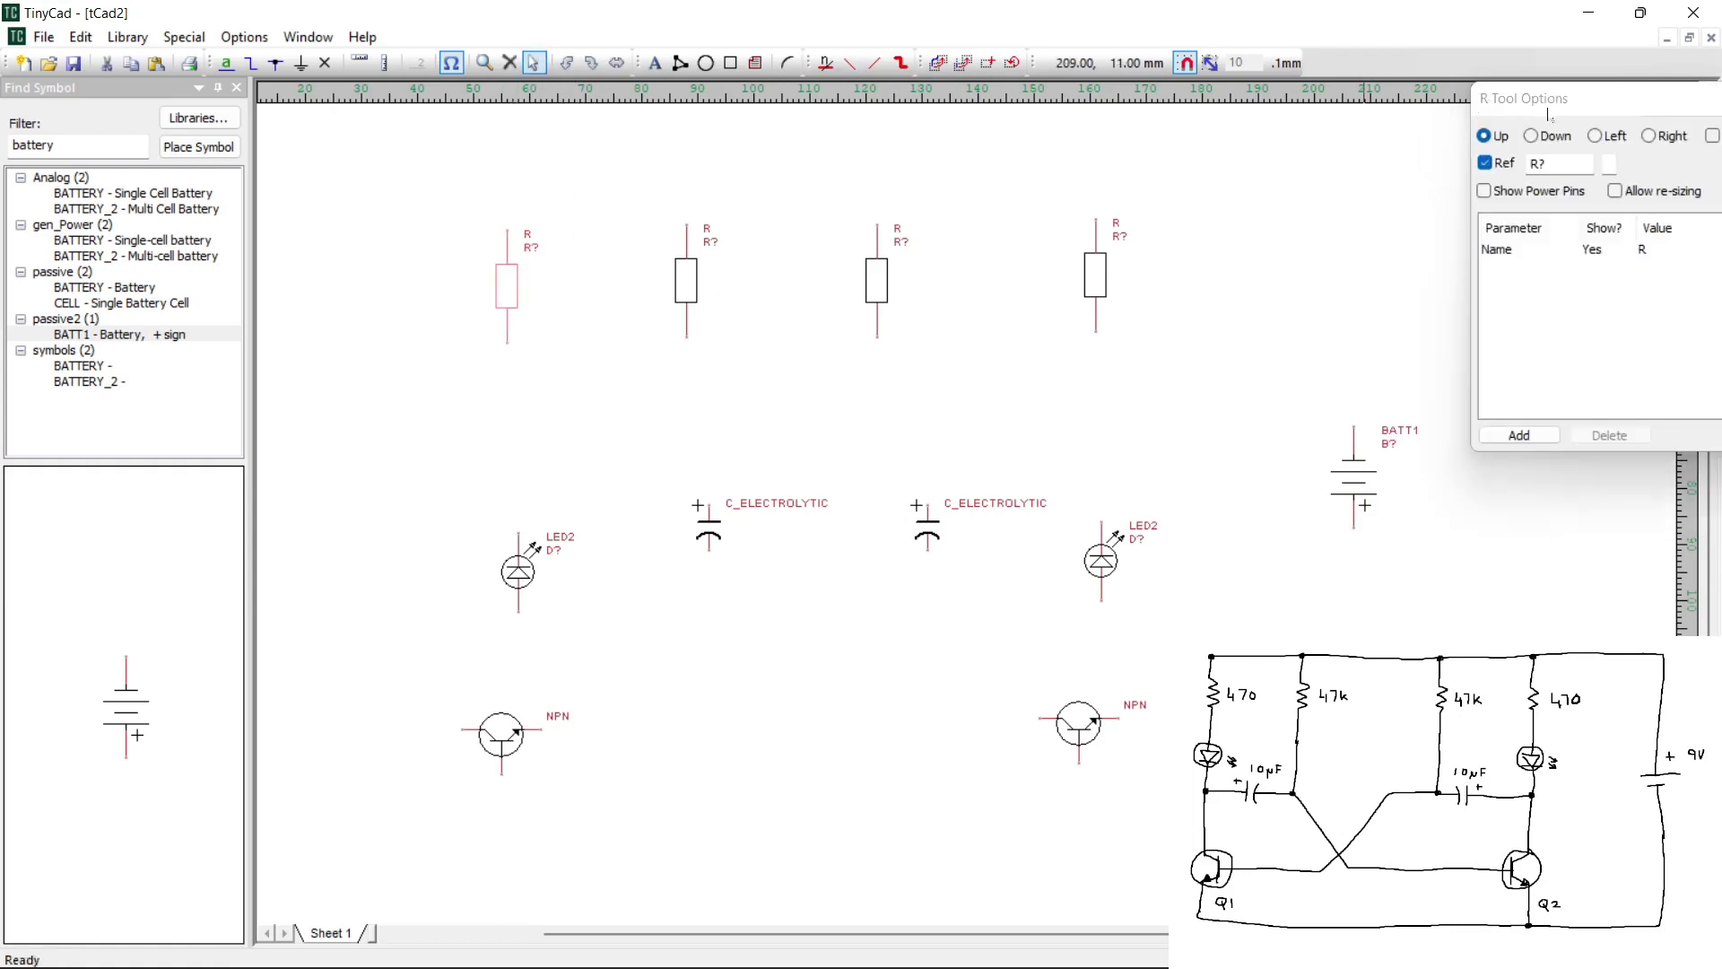
drag(1557, 106, 1285, 147)
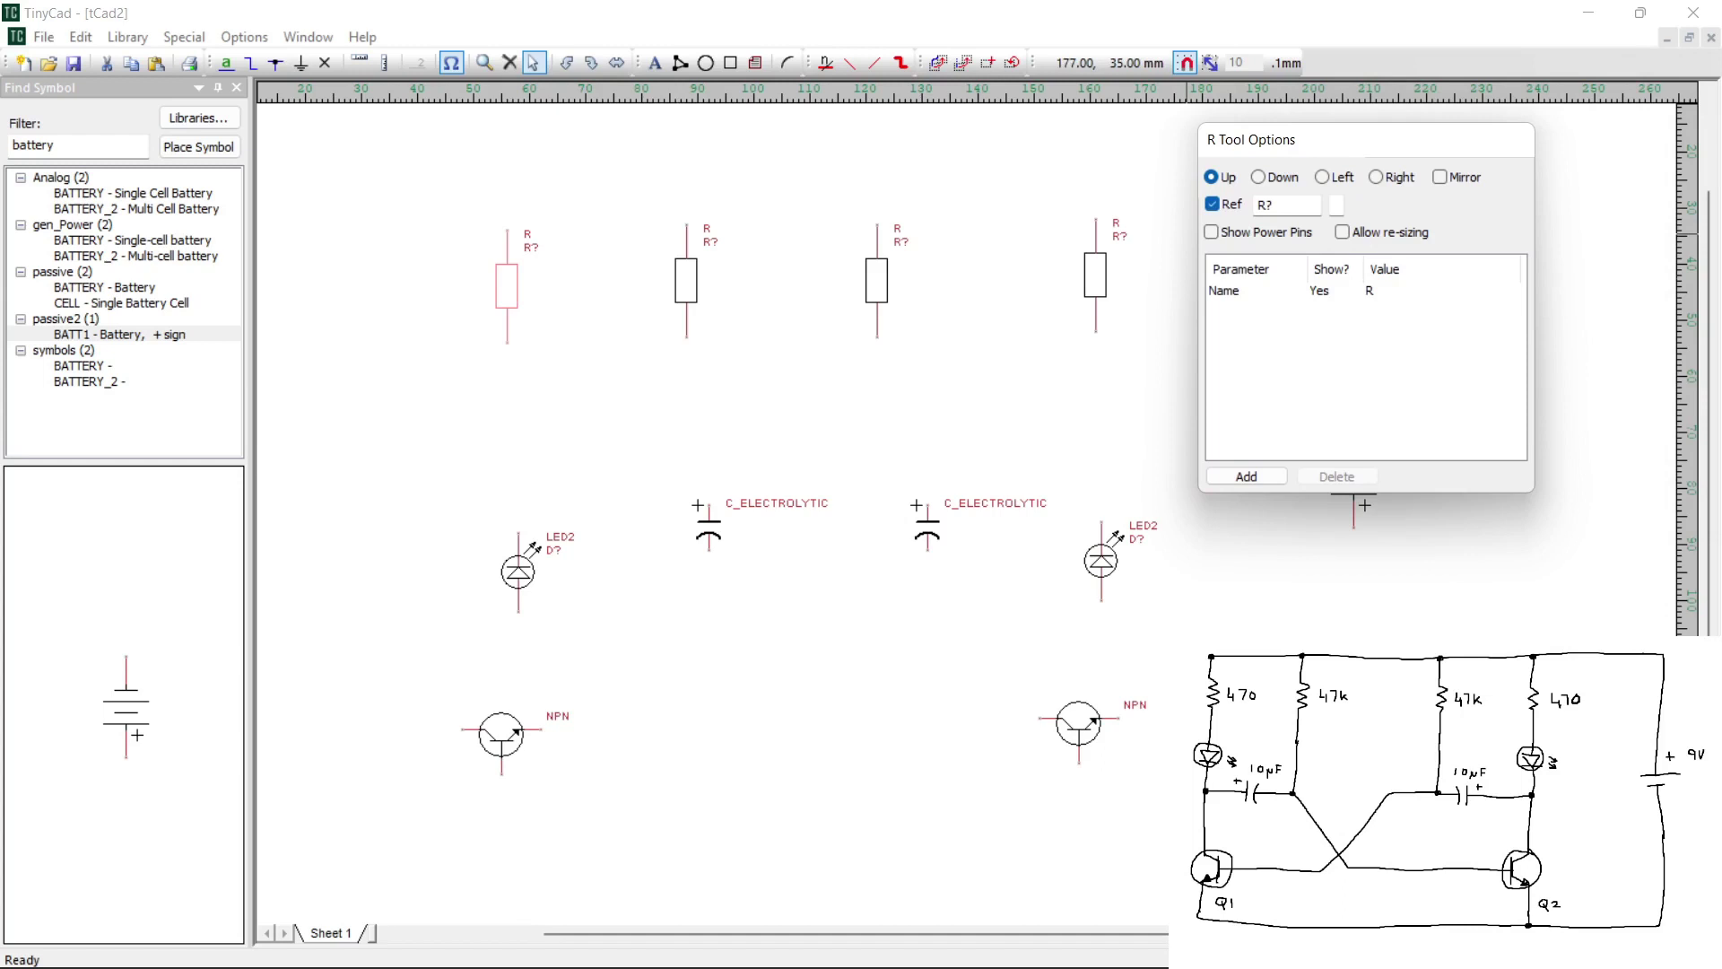
click(1287, 205)
key(BackSpace)
text(1)
double_click(1372, 296)
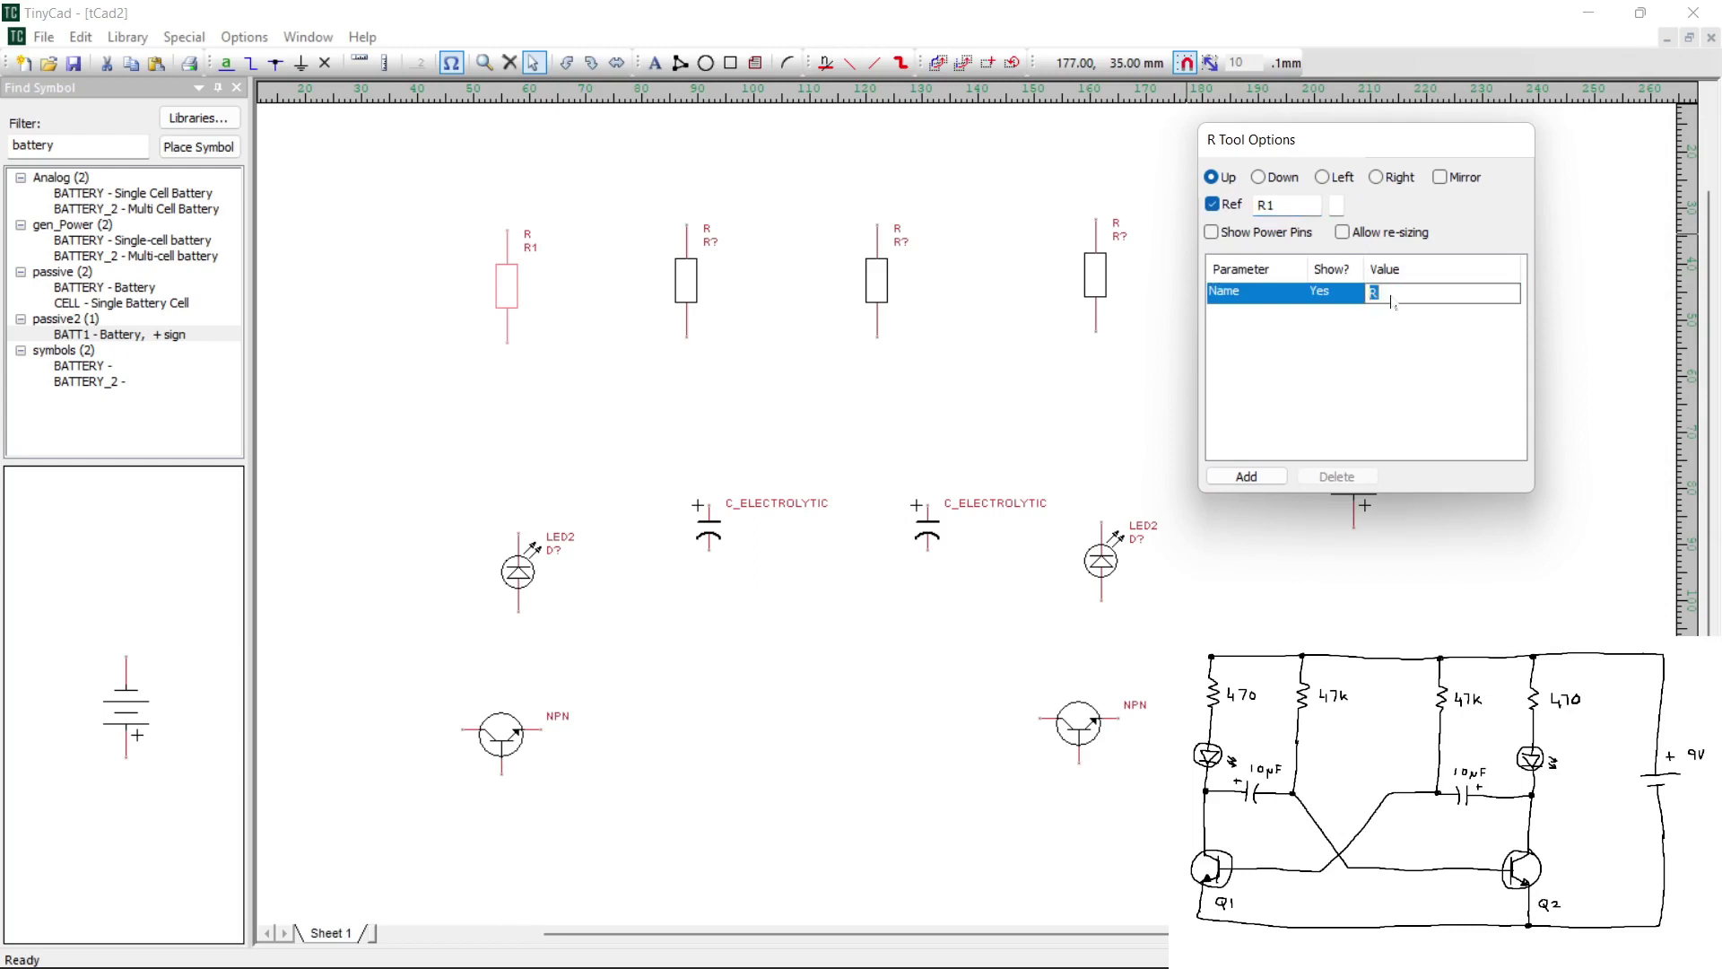
text(470)
Give the second resistor the reference R2 and the name value 47k
click(681, 296)
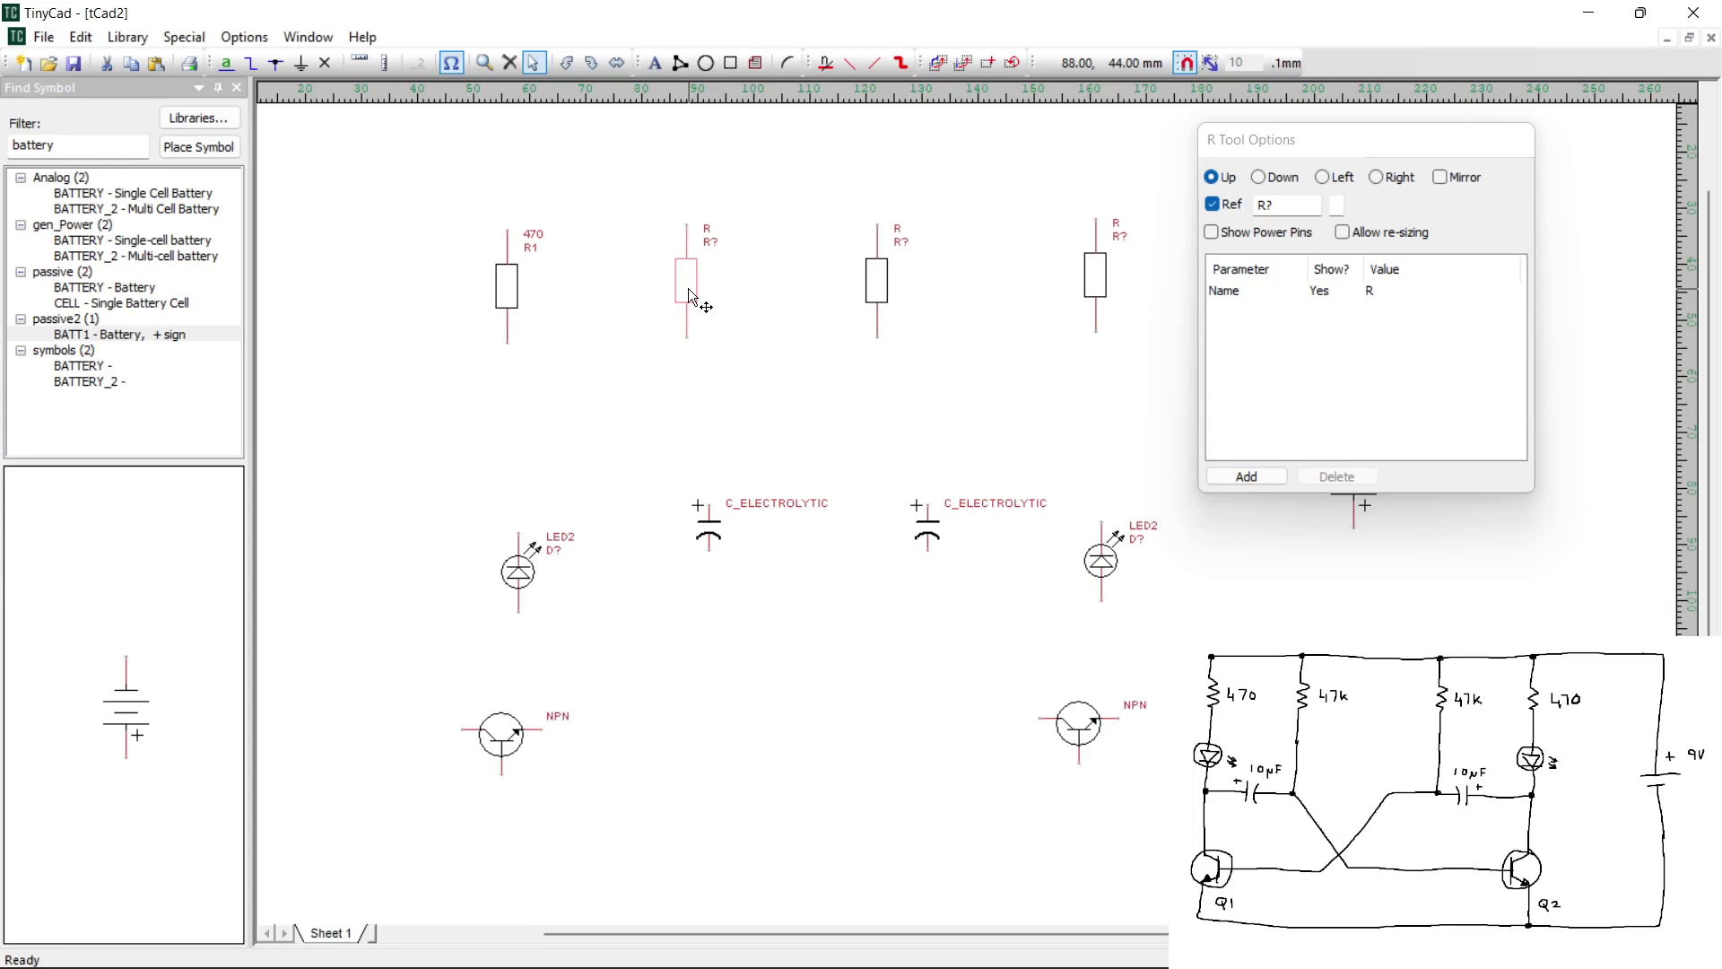
click(1289, 204)
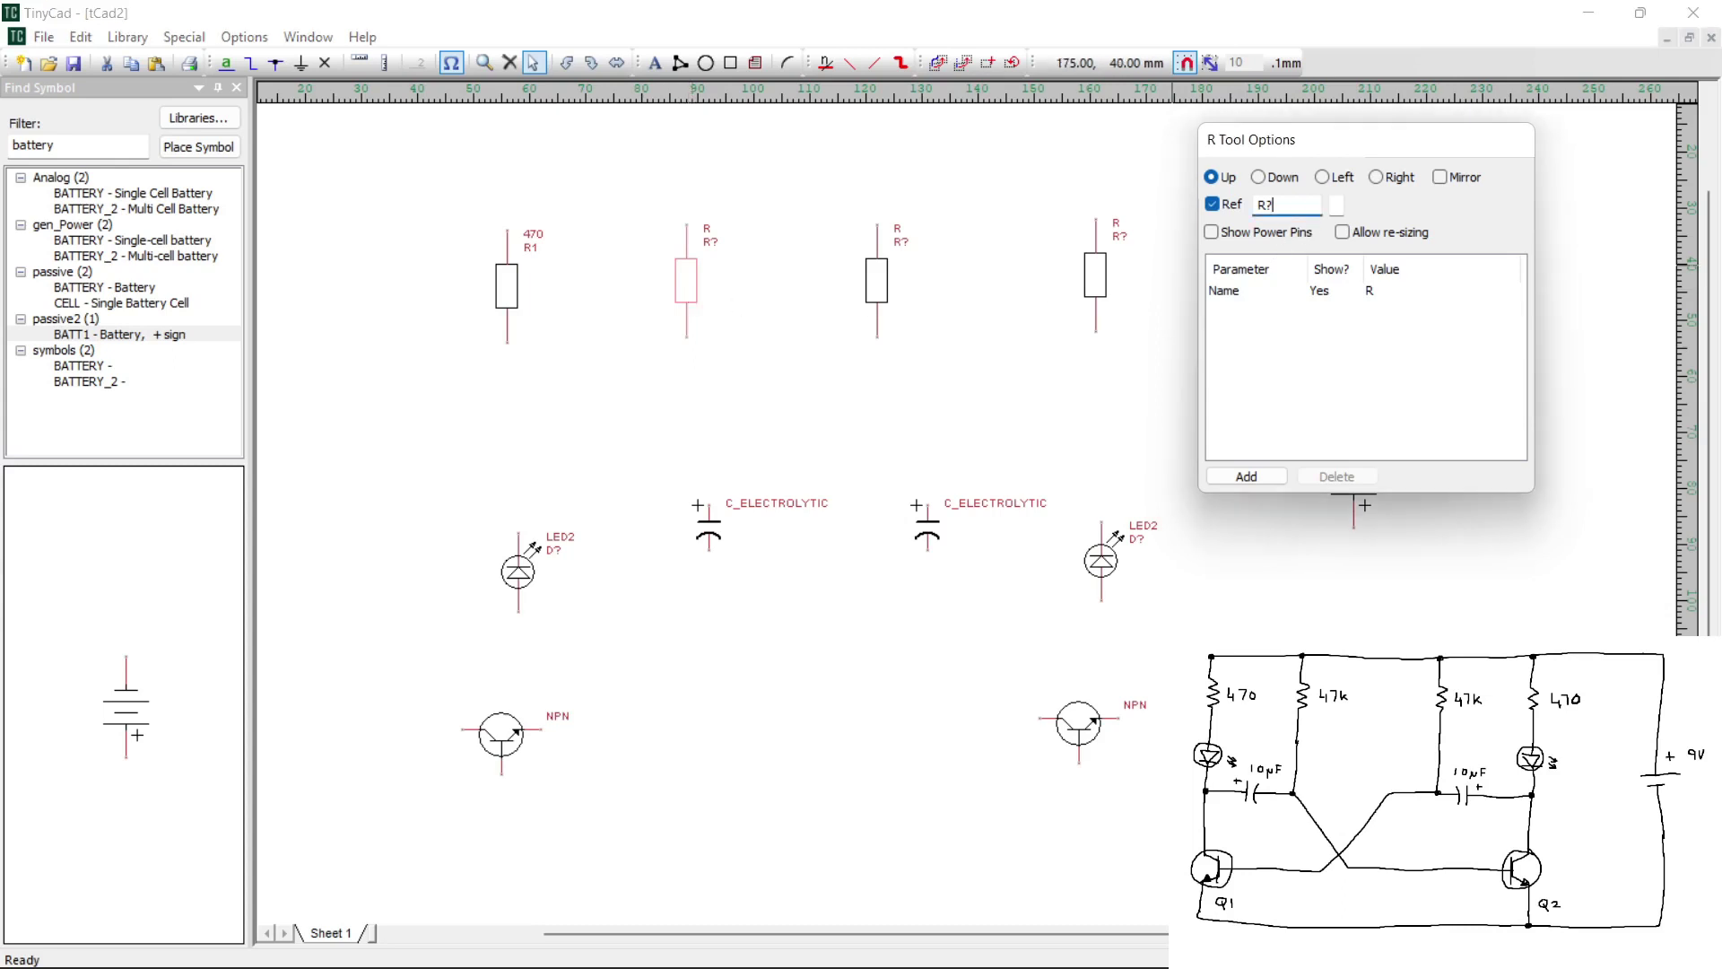
key(BackSpace)
text(2)
double_click(1371, 293)
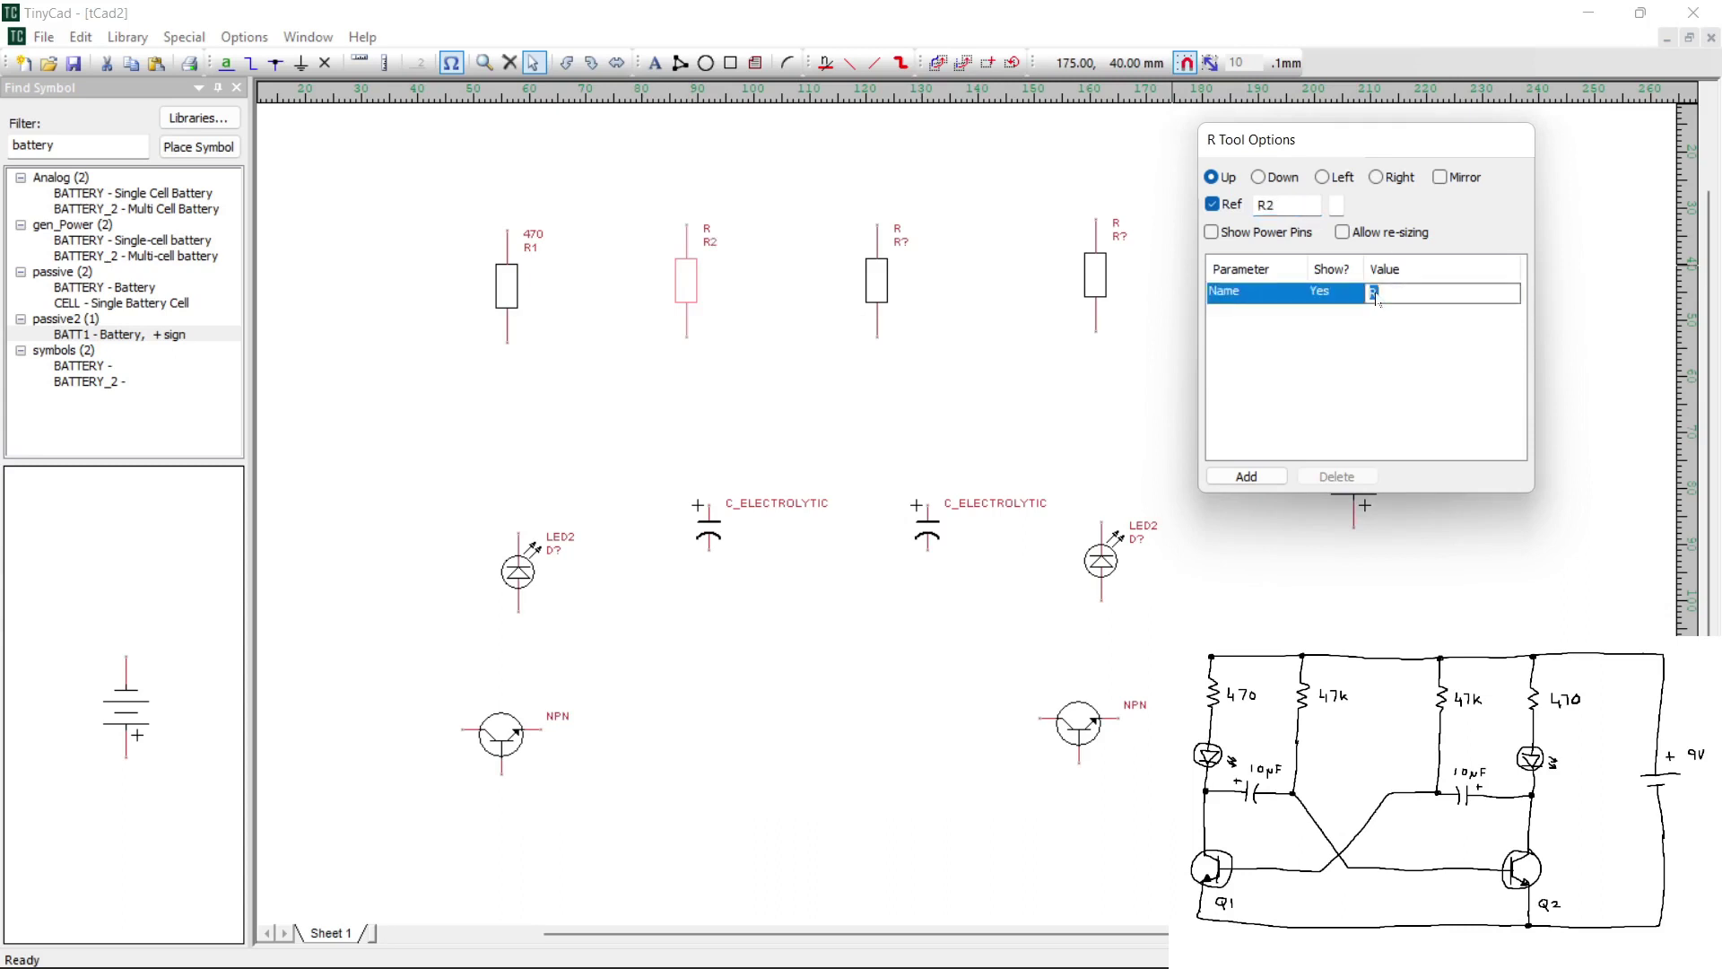
text(47k)
Give the third resistor the reference R3 and the name value 47k
click(879, 294)
click(1282, 204)
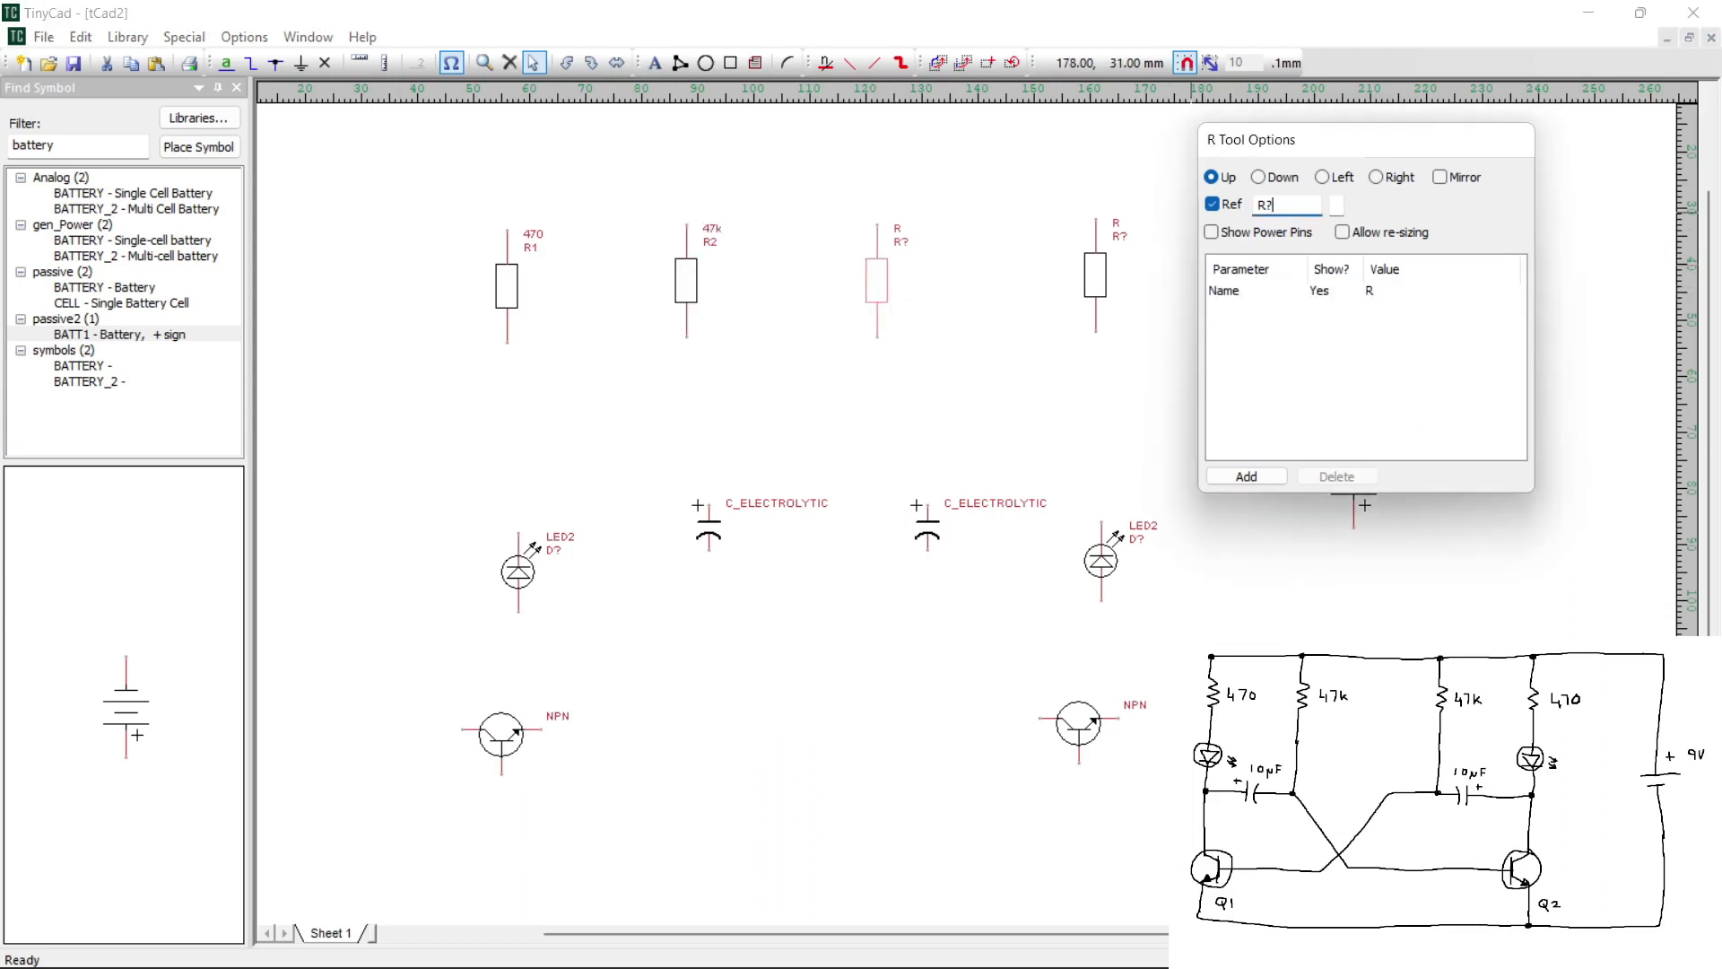
key(BackSpace)
text(3)
double_click(1374, 296)
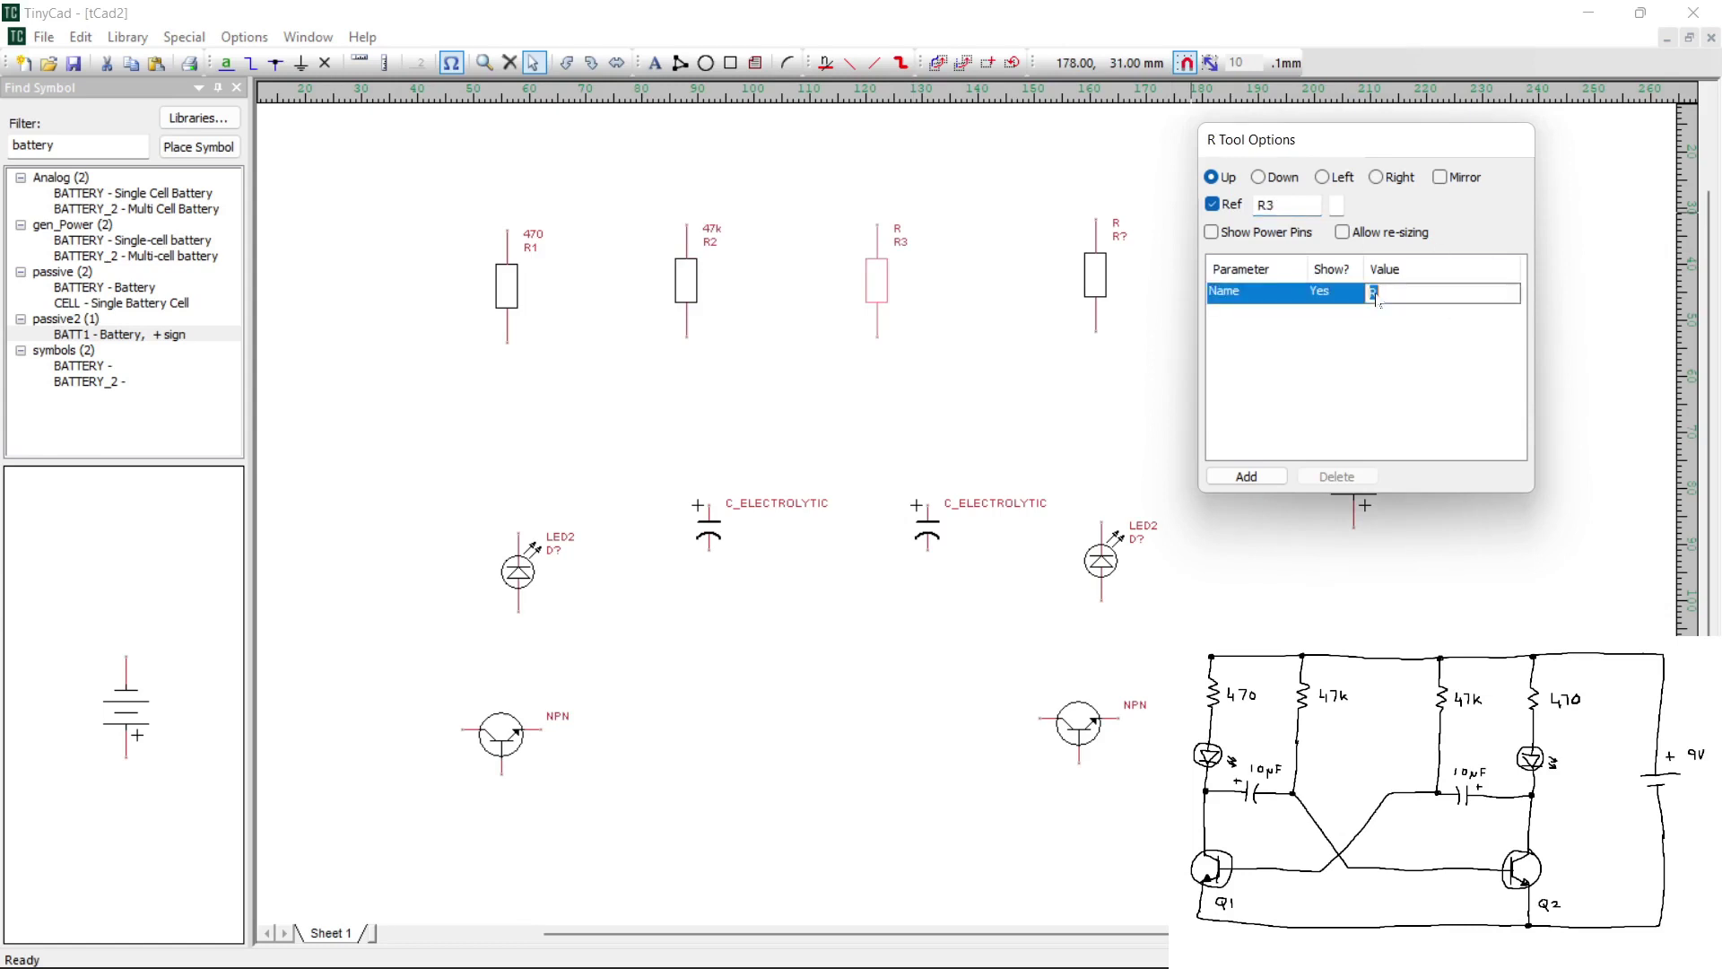
text(47k)
key(Return)
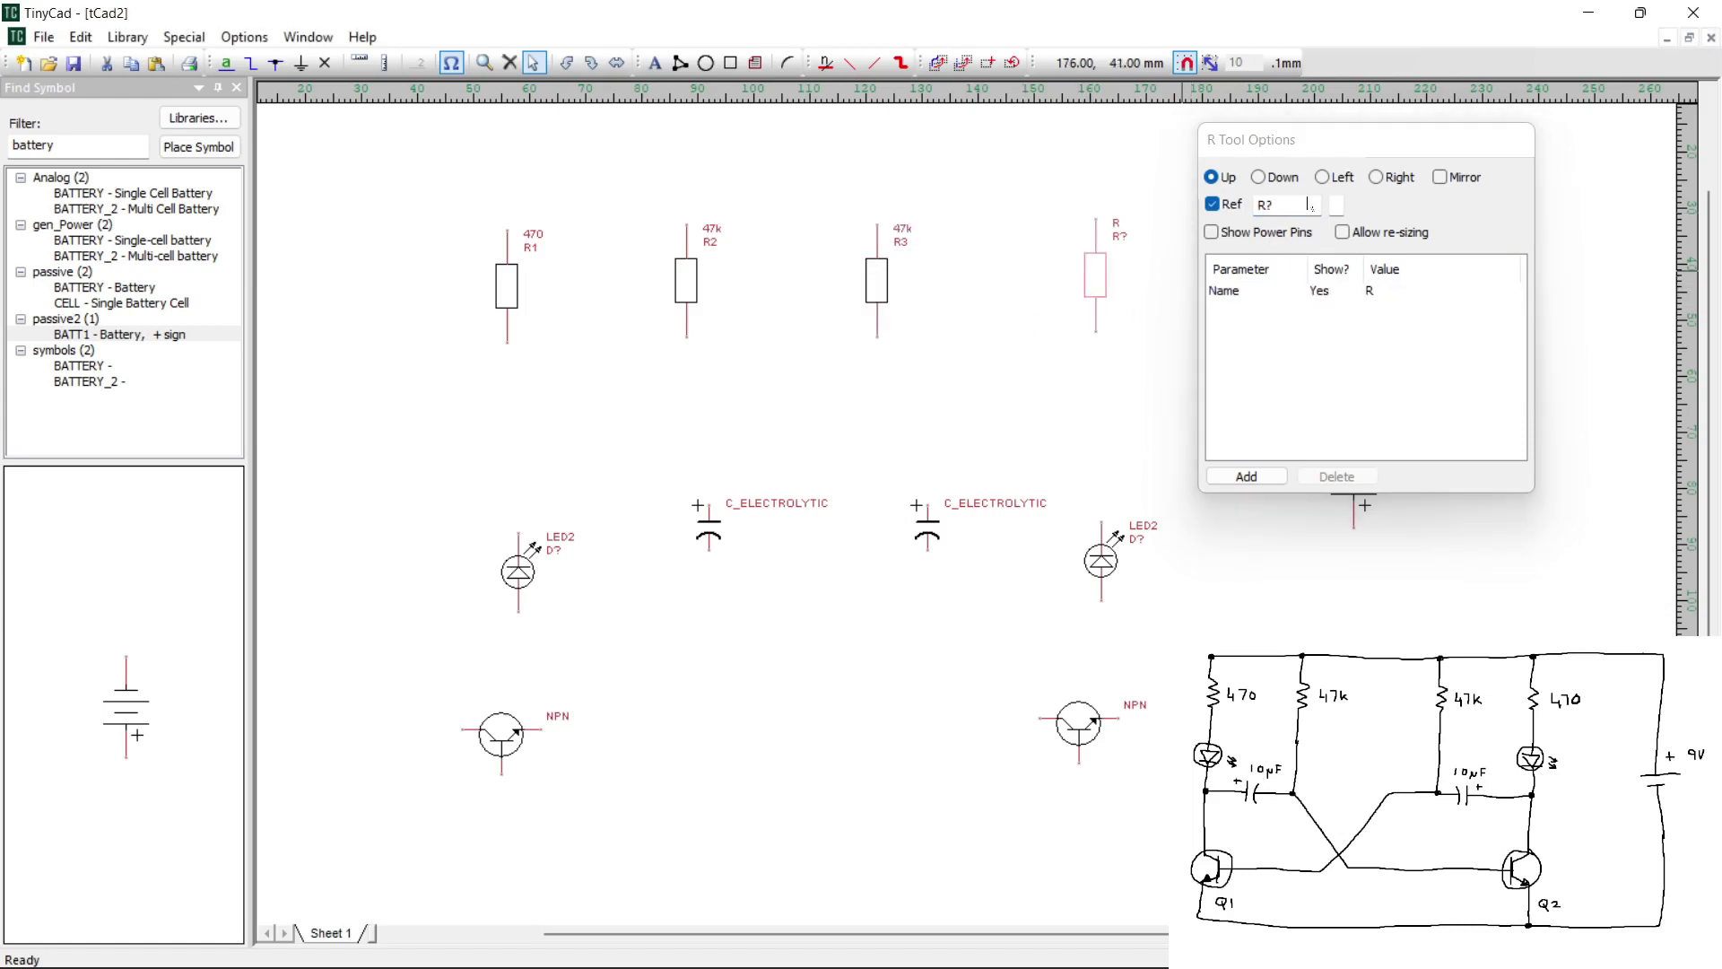
Give the fourth resistor the reference R4 and the name value 470
click(1278, 204)
key(BackSpace)
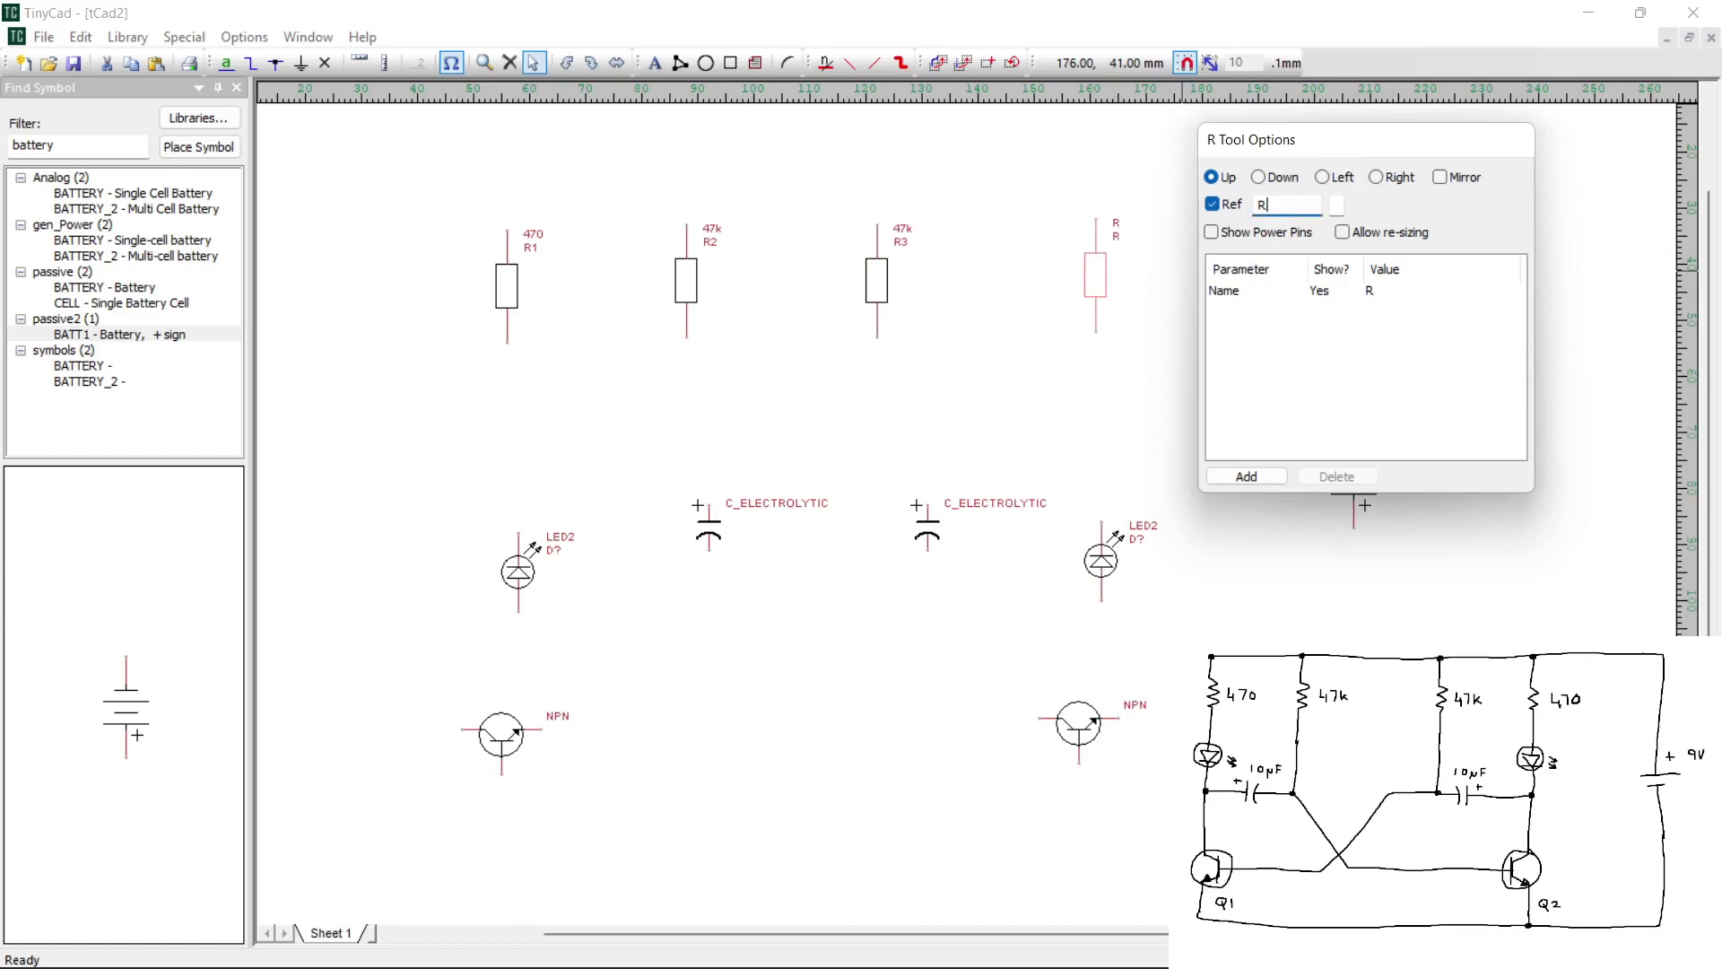
text(4)
click(1379, 293)
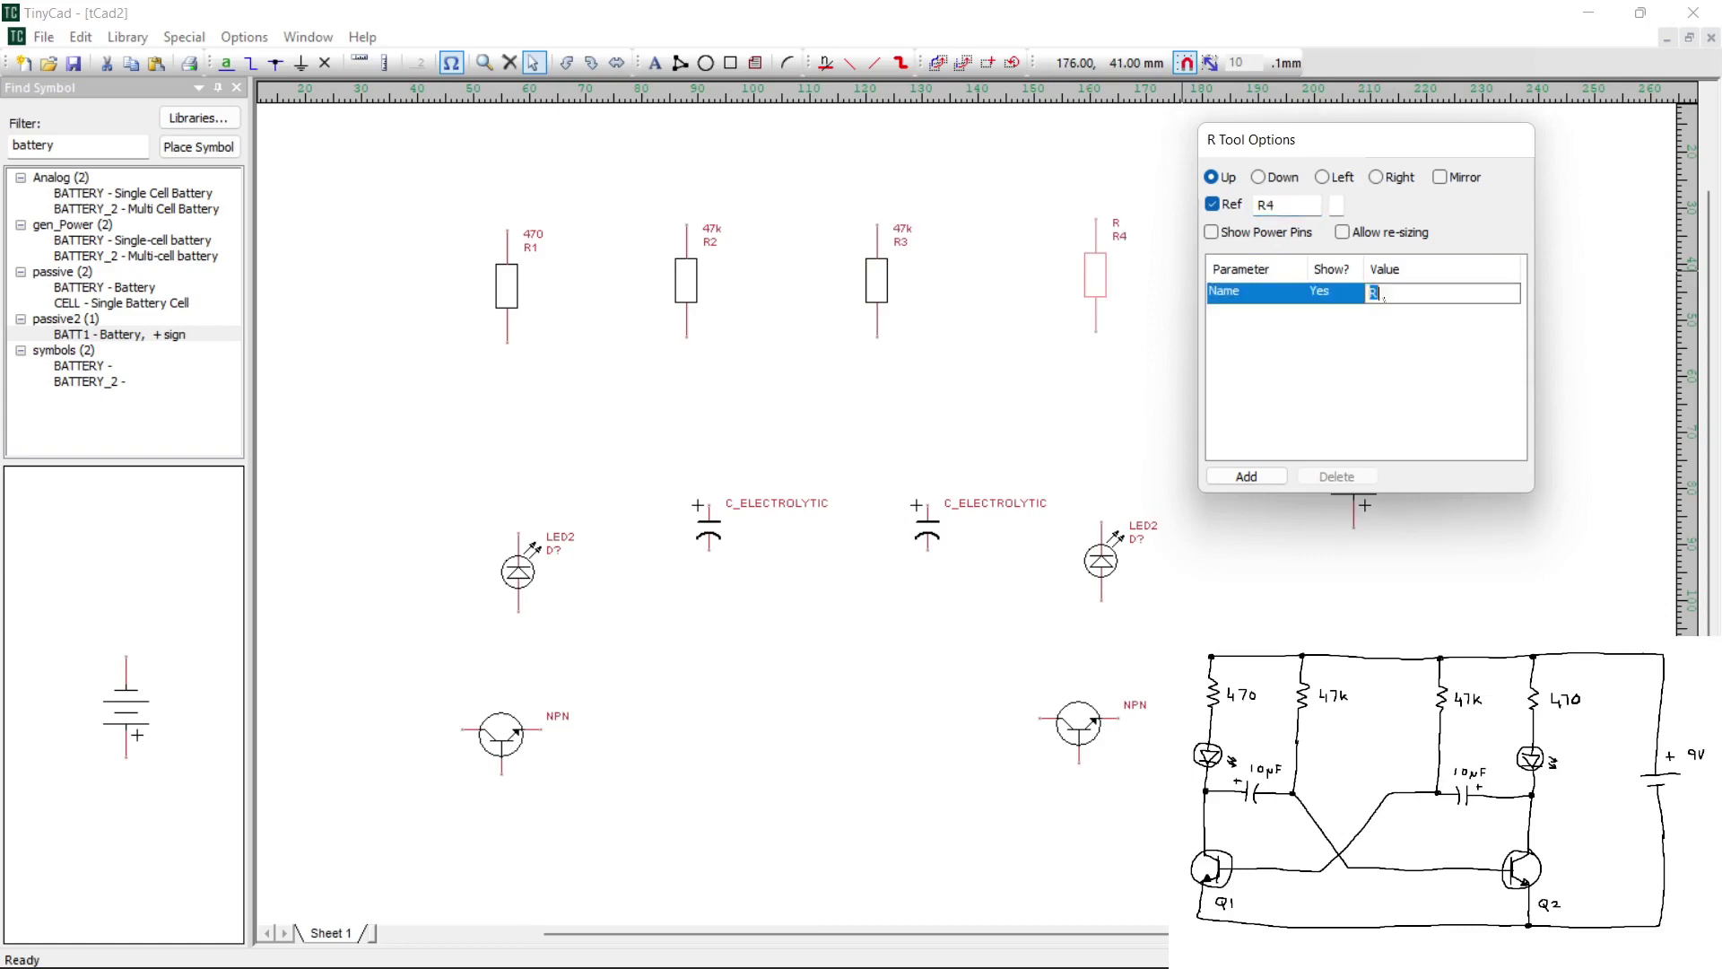
text(470w)
click(467, 814)
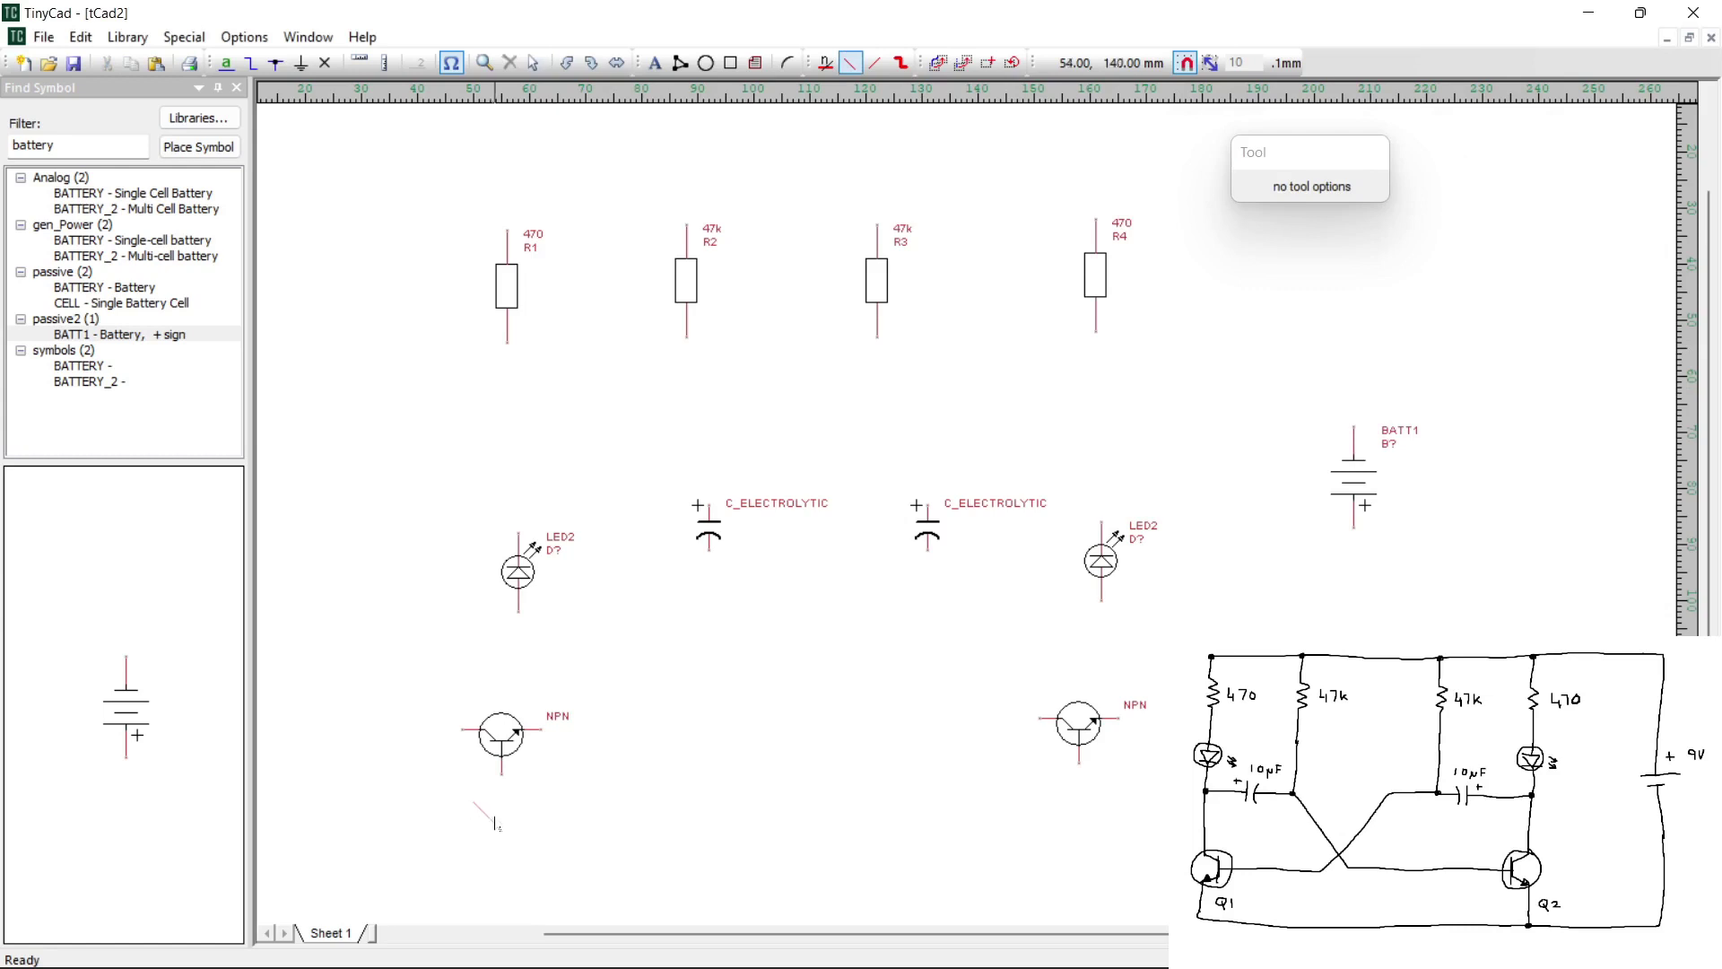
key(Escape)
Orient the LED above the left transistor Down, with reference D1 and the name LED
click(533, 65)
click(519, 571)
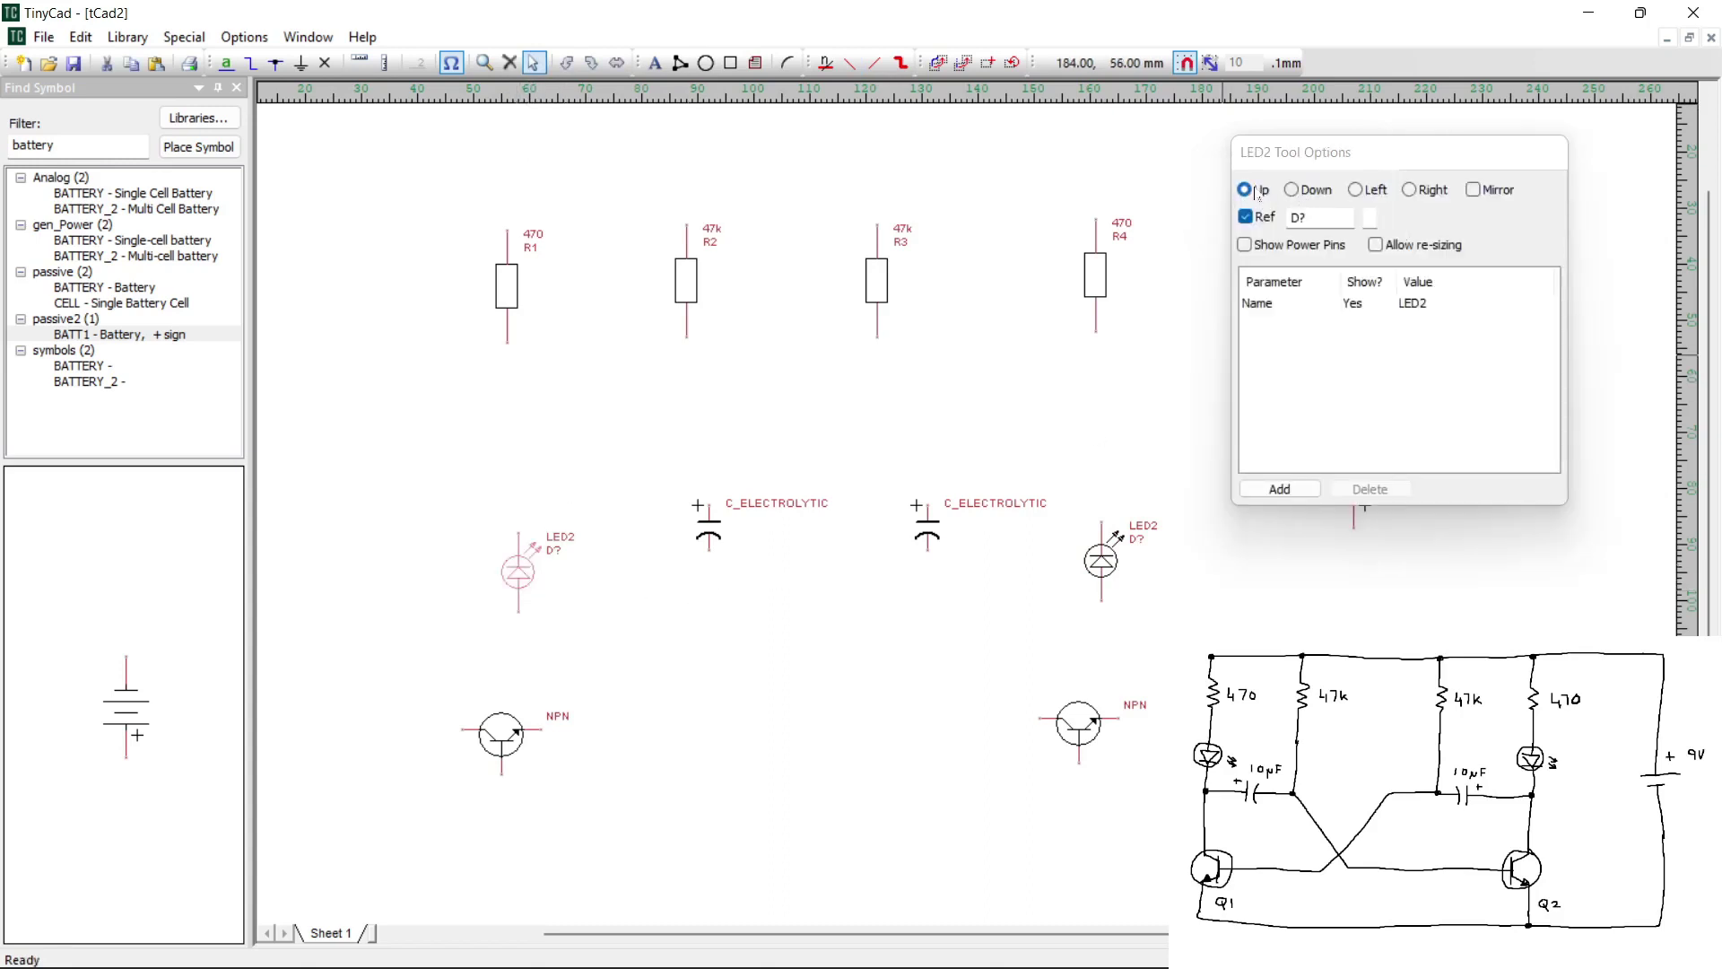
click(1292, 191)
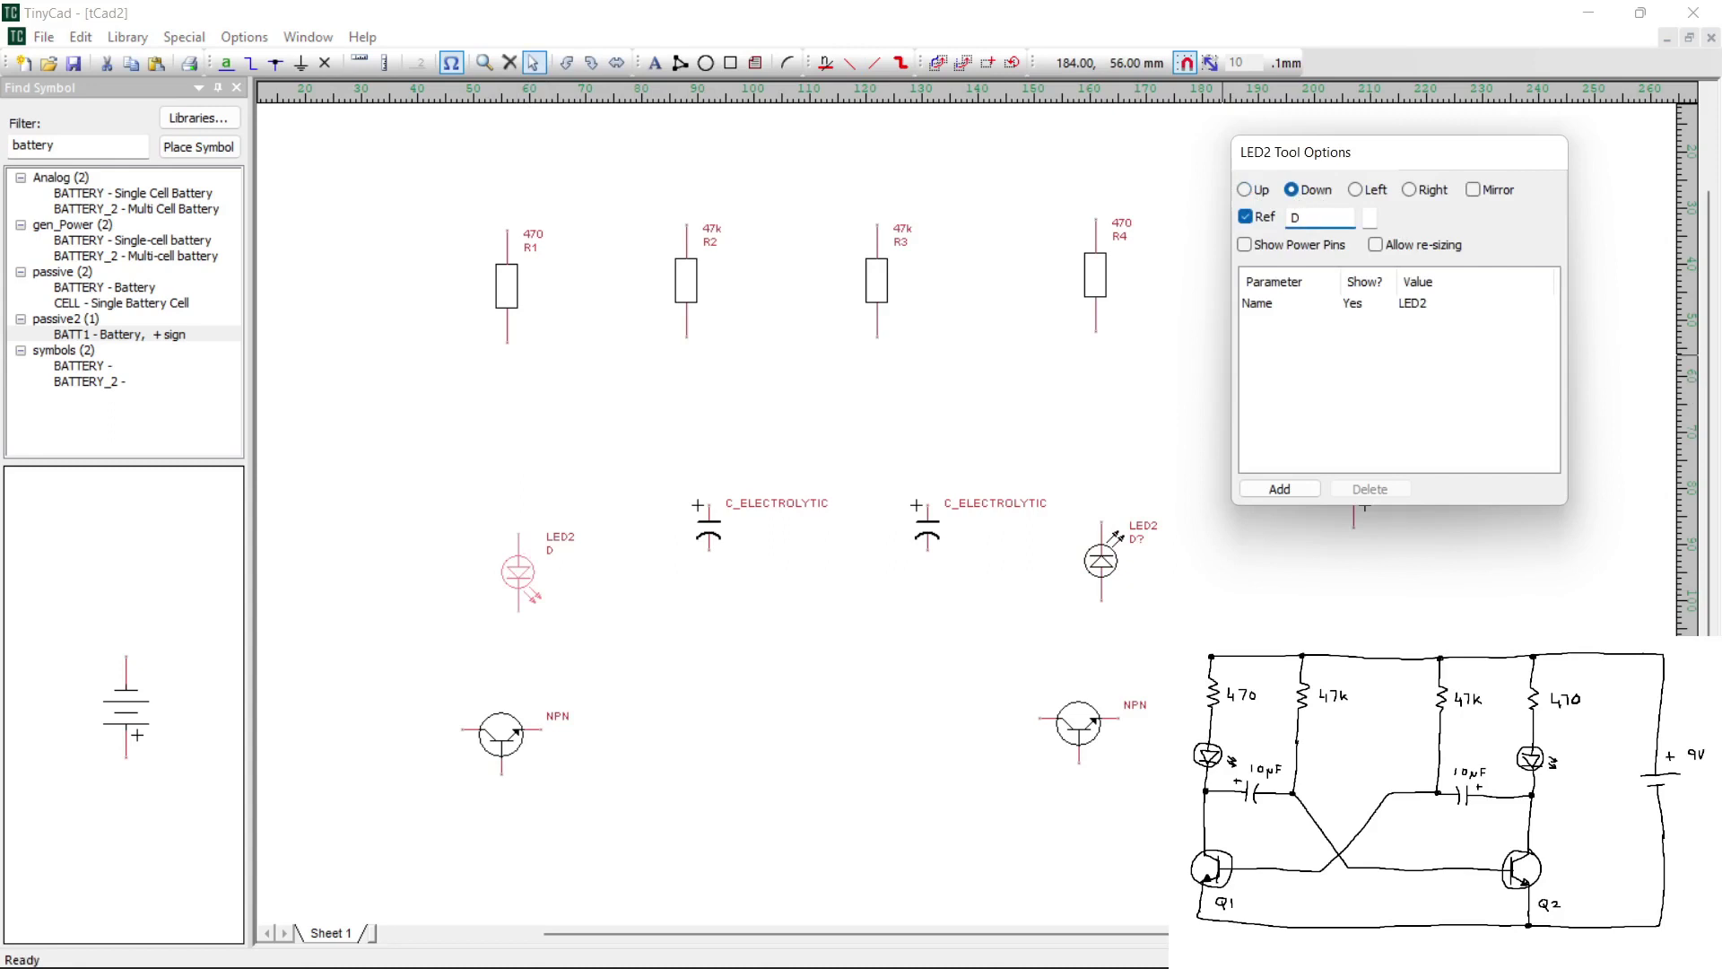
text(1)
double_click(1426, 304)
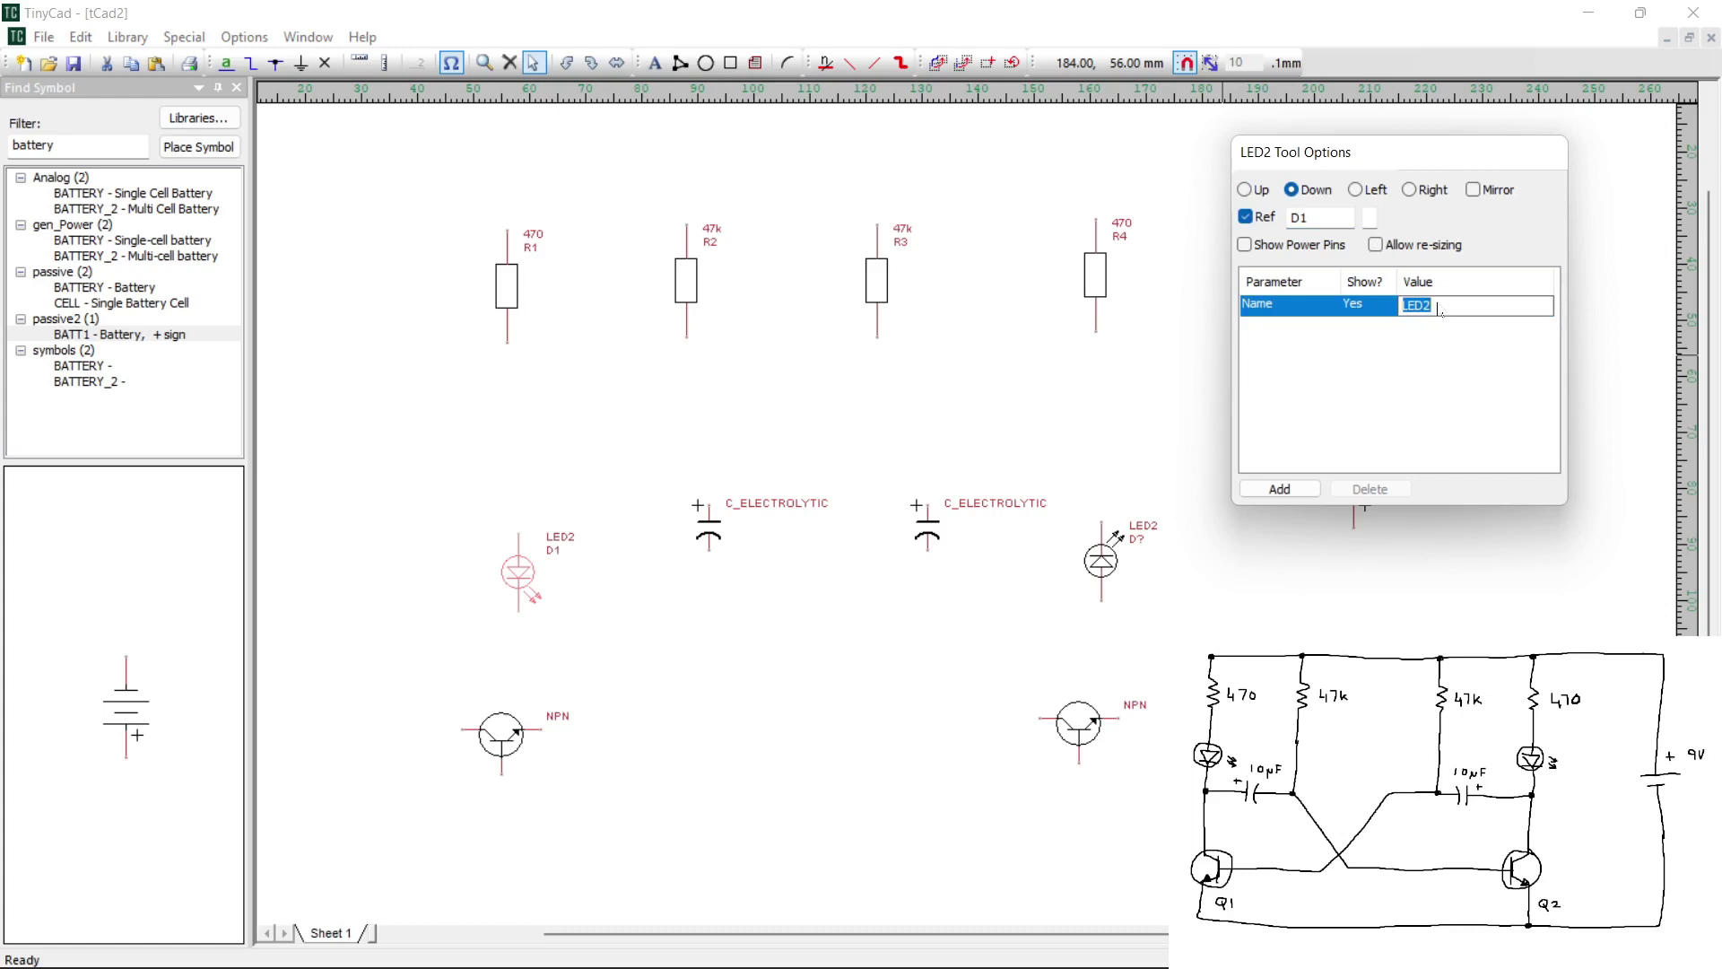
click(1439, 310)
key(BackSpace)
Orient the LED above the right transistor Down, with reference D2 and the name LED
click(1105, 567)
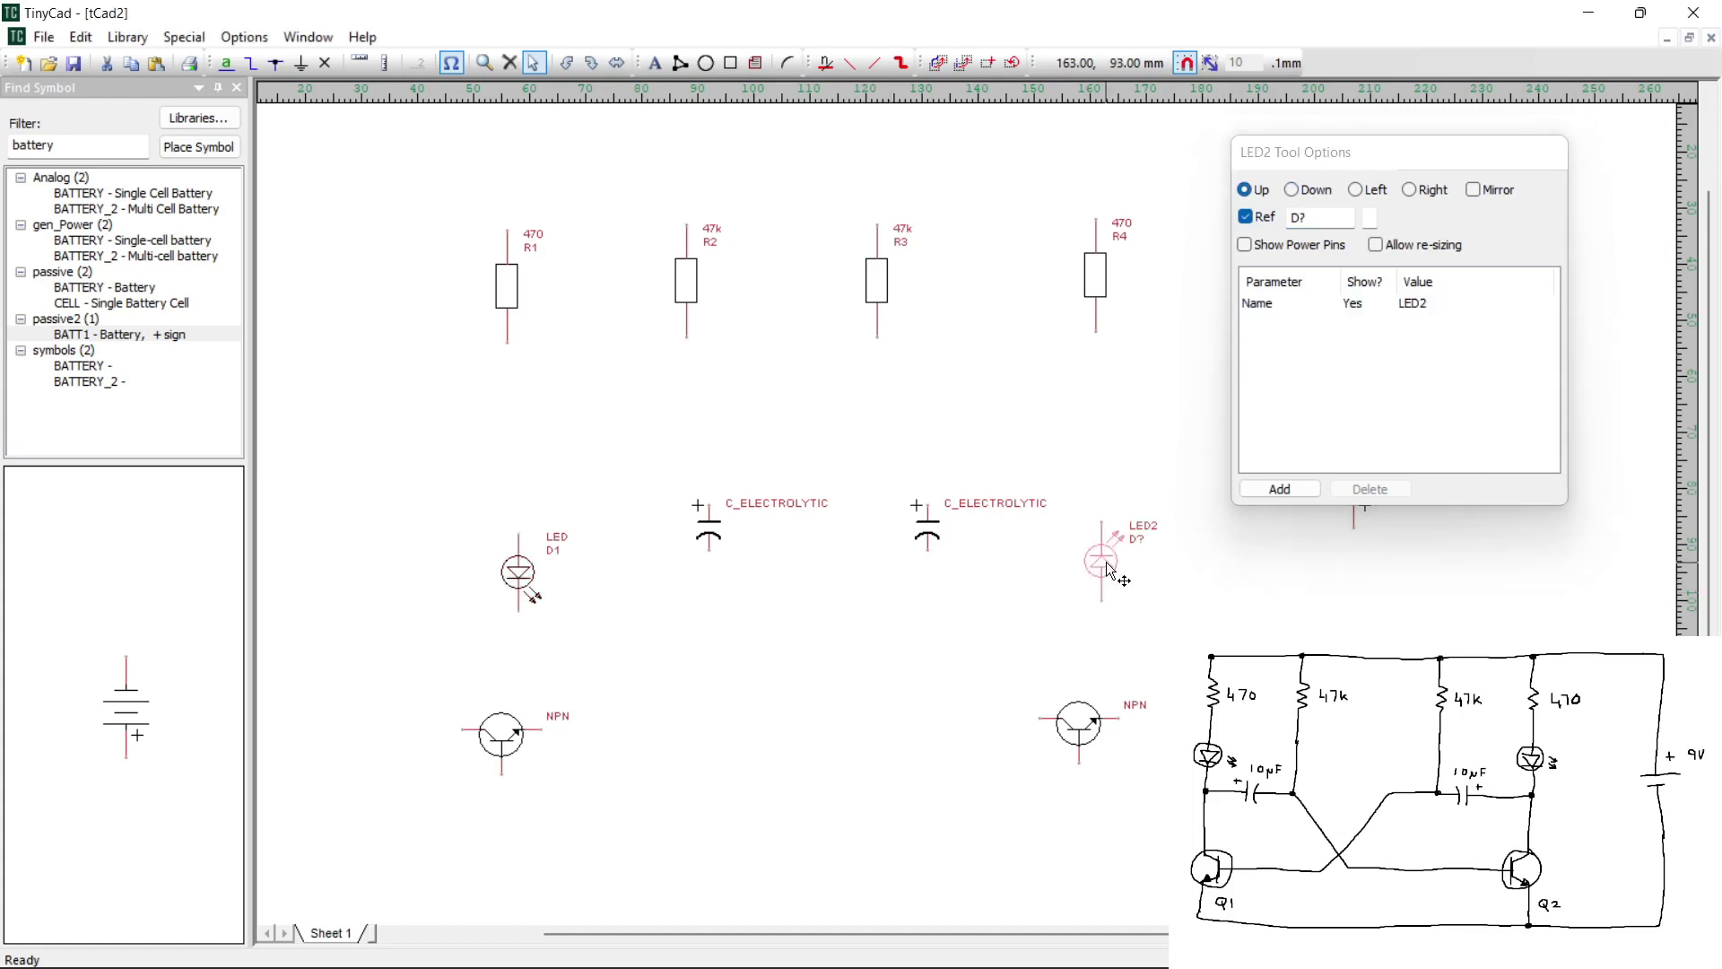
click(1319, 217)
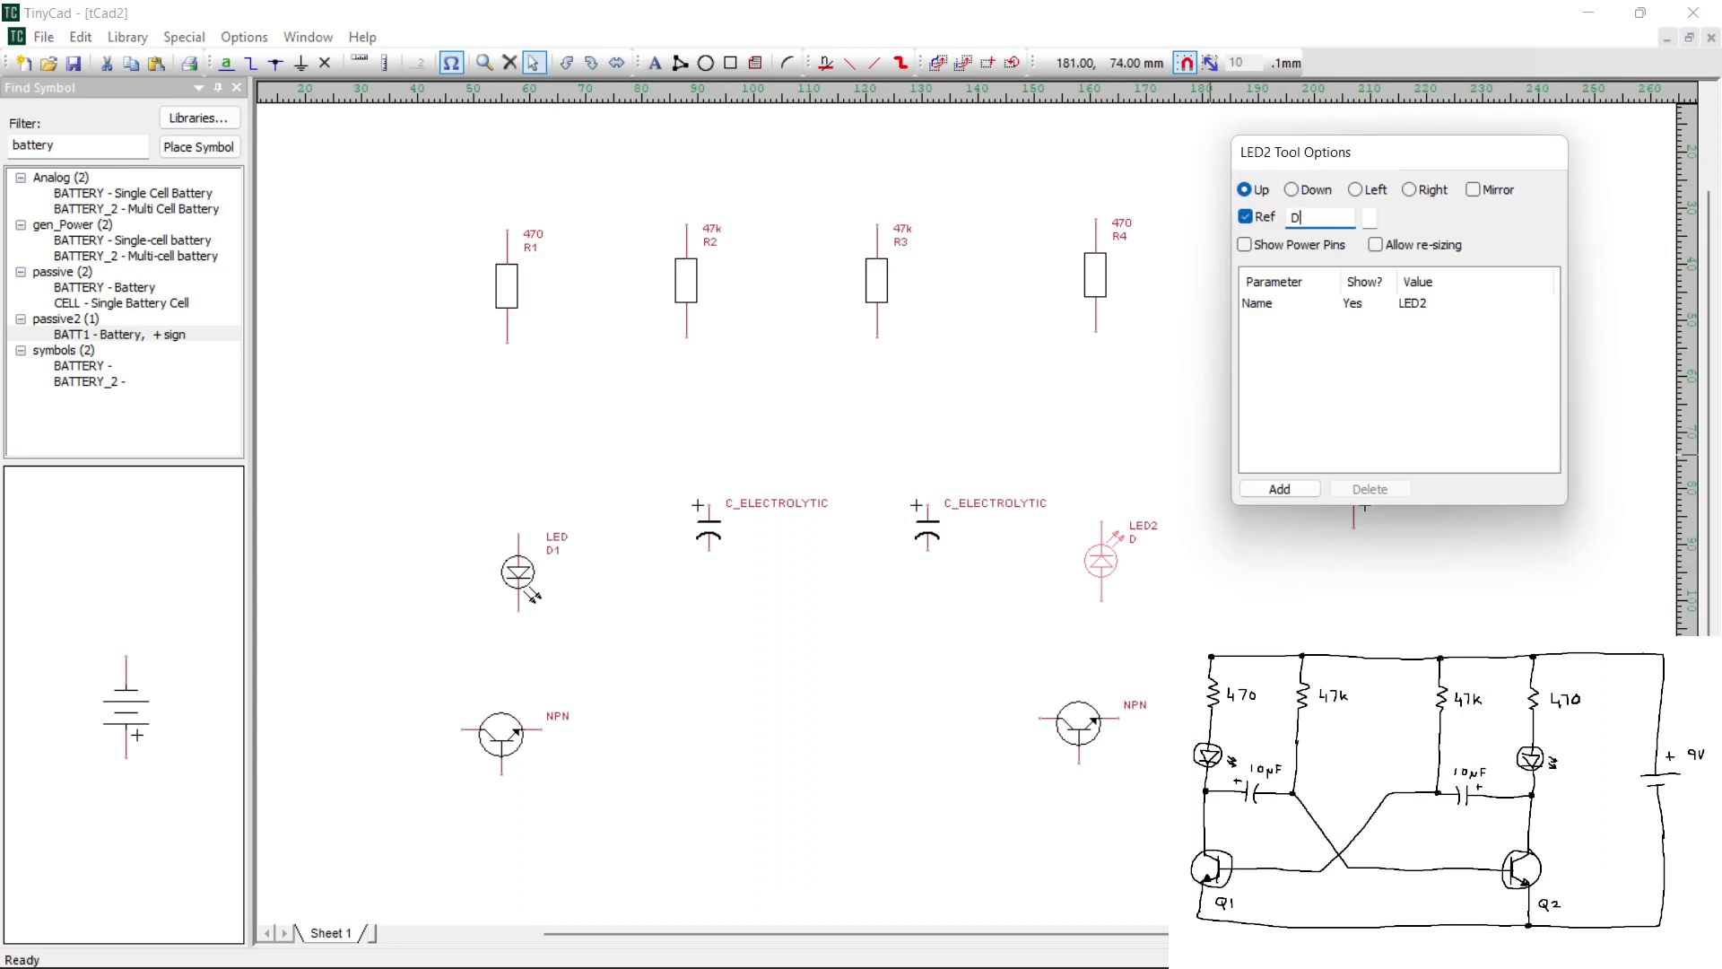
text(2)
click(1291, 189)
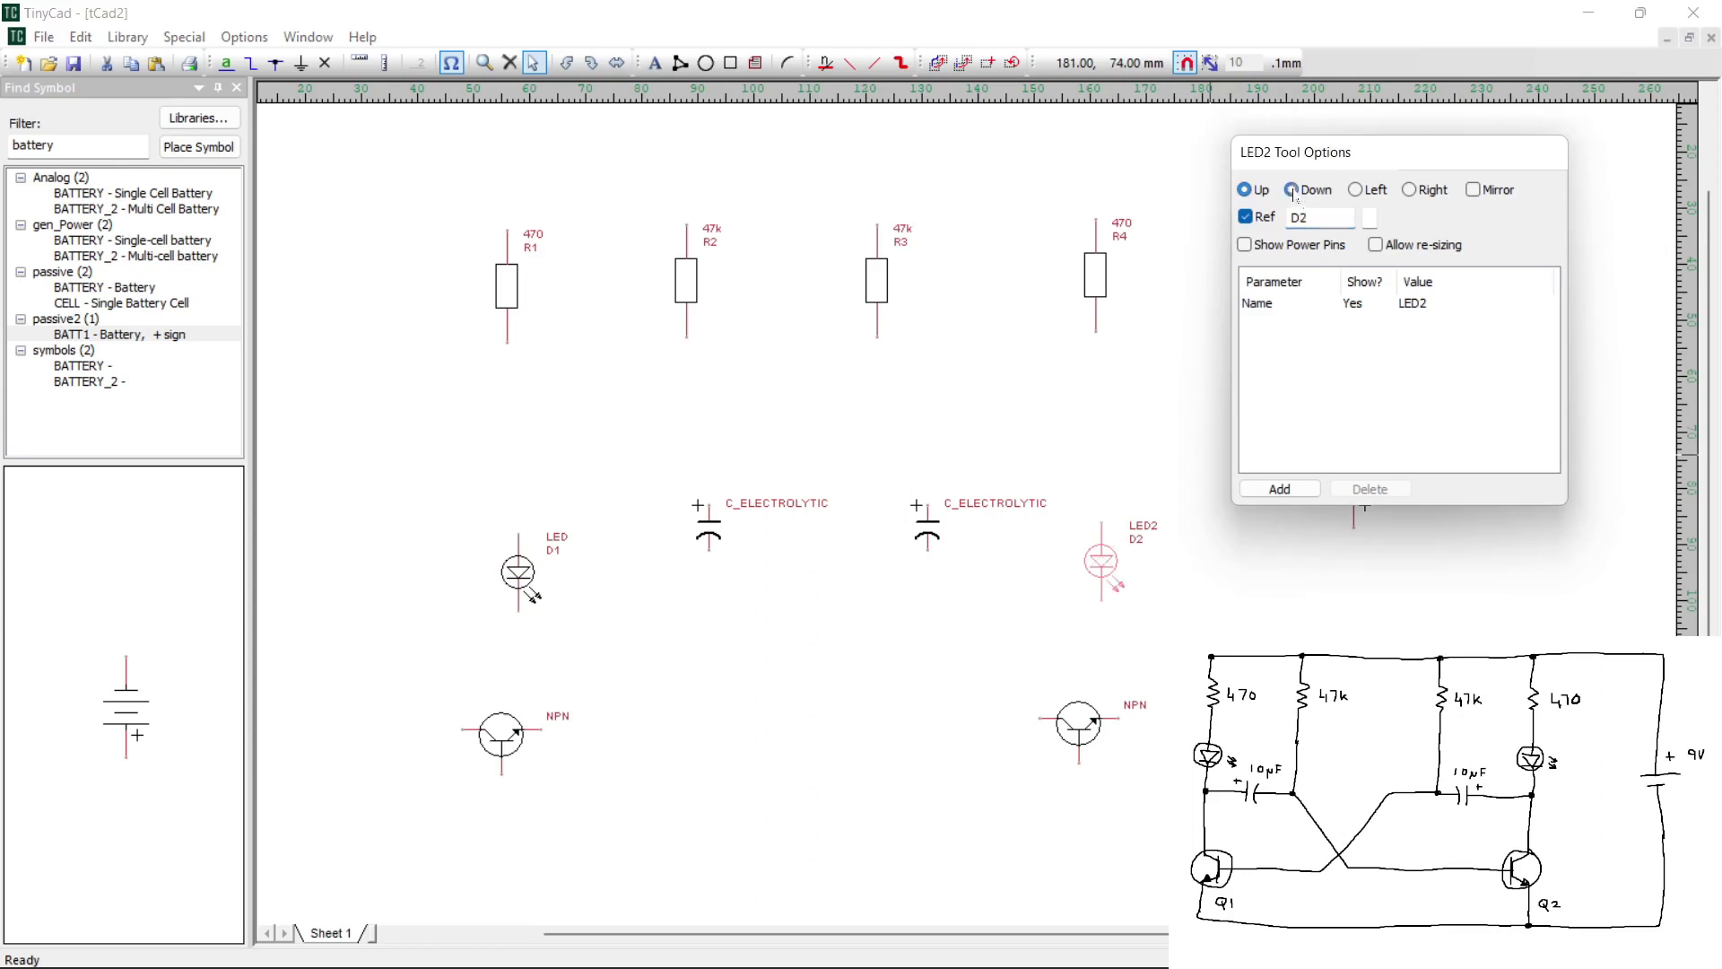
double_click(1431, 307)
click(1431, 307)
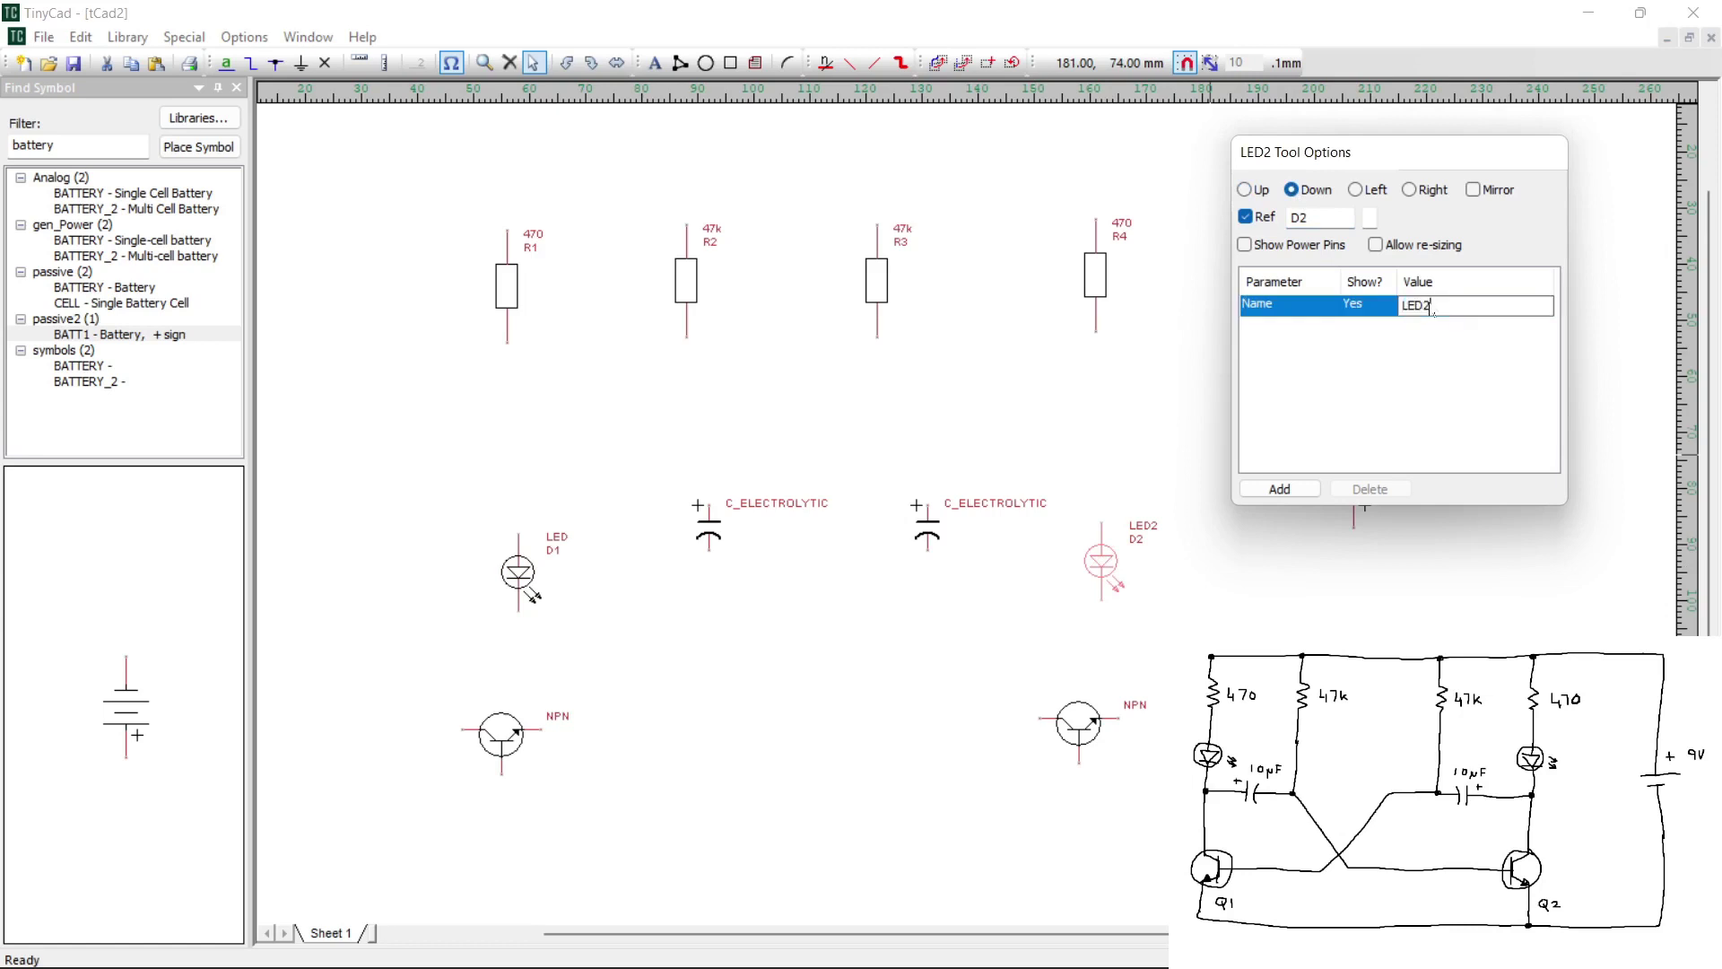
key(BackSpace)
click(1442, 685)
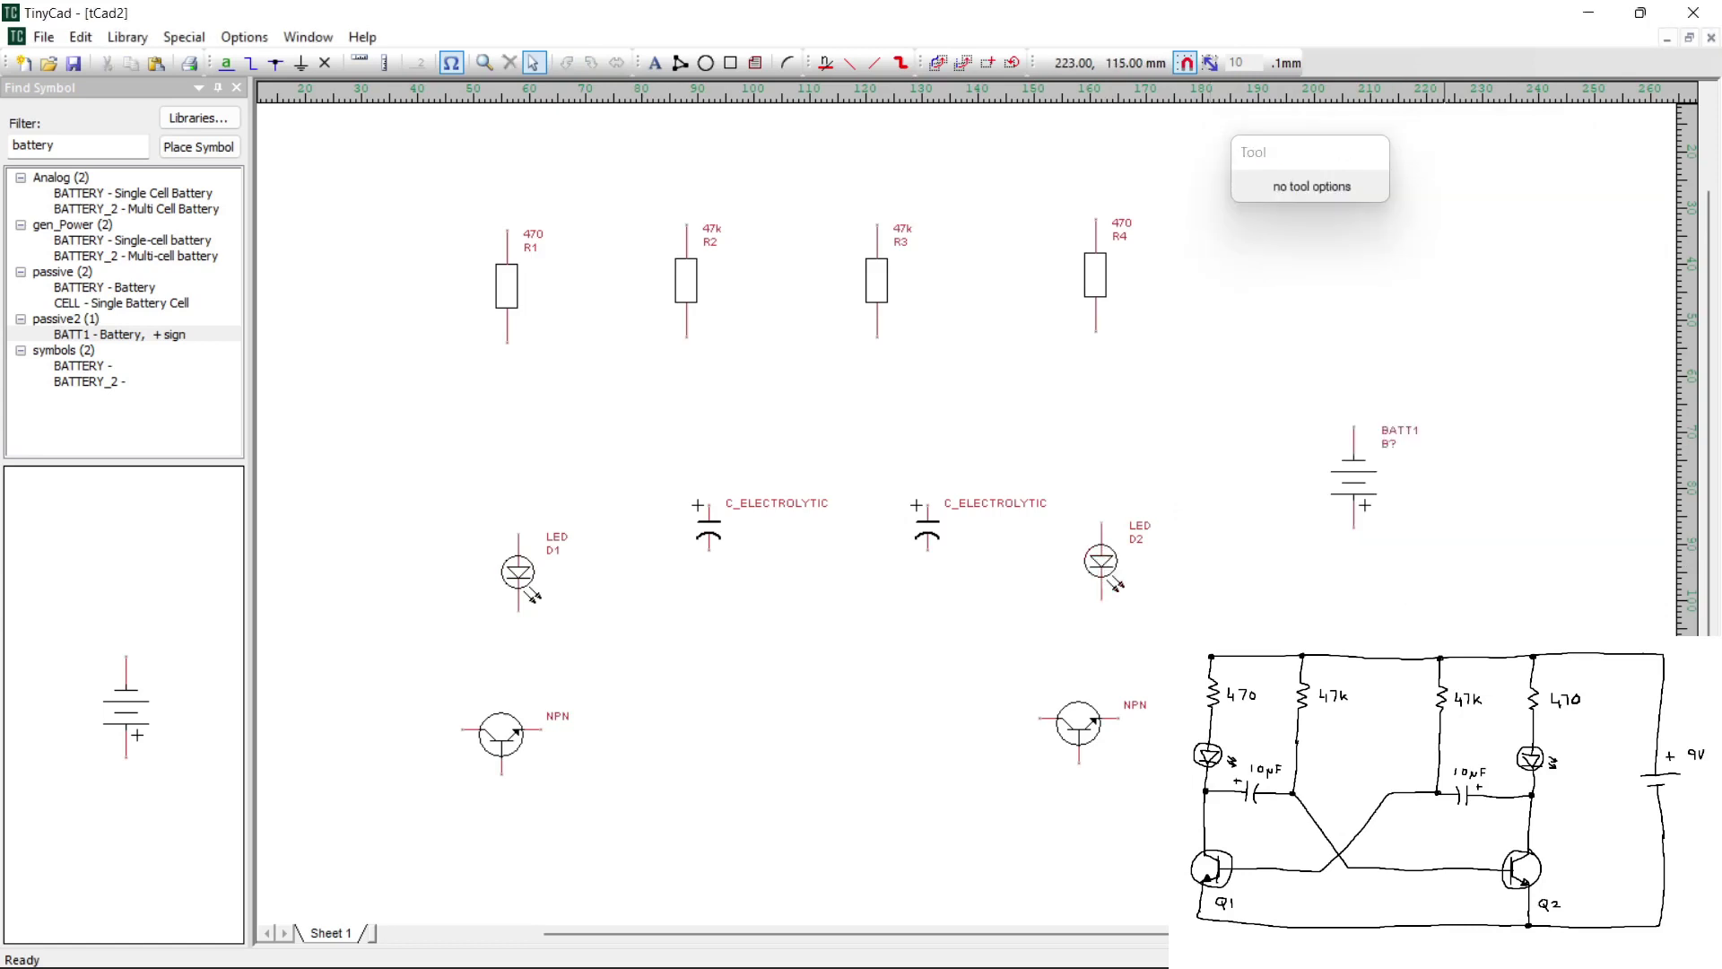
key(w)
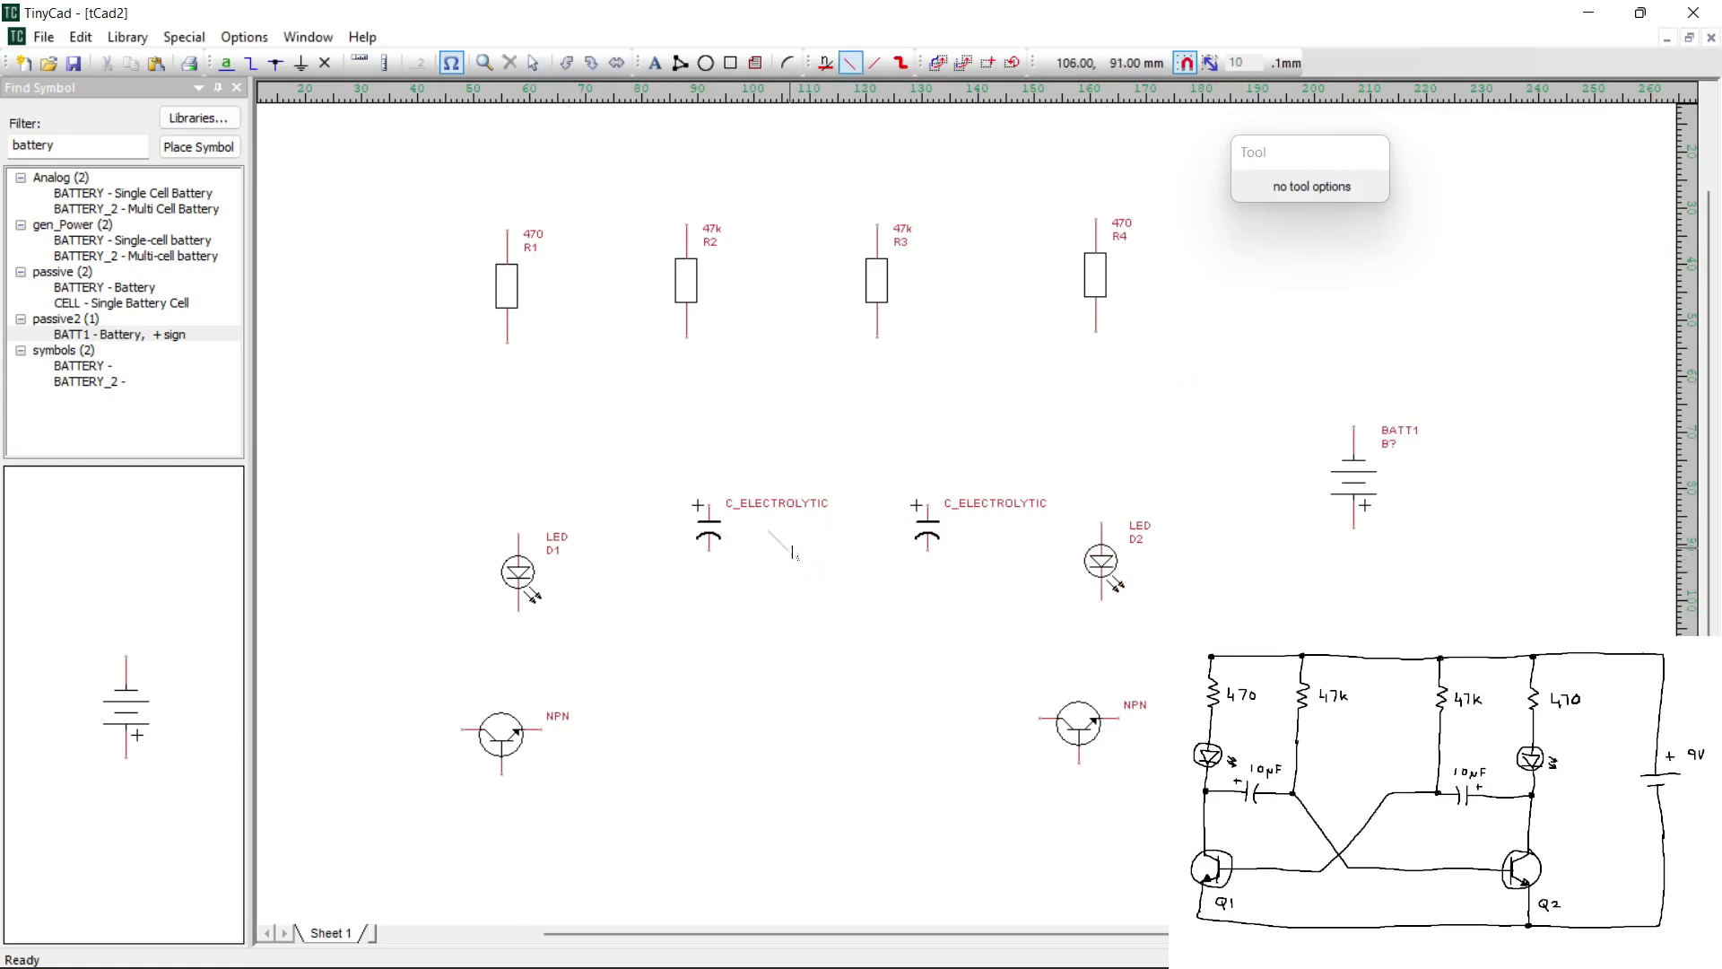
Orient the left electrolytic capacitor Left and the right one Right, so their plus signs face the nearest LEDs
click(532, 62)
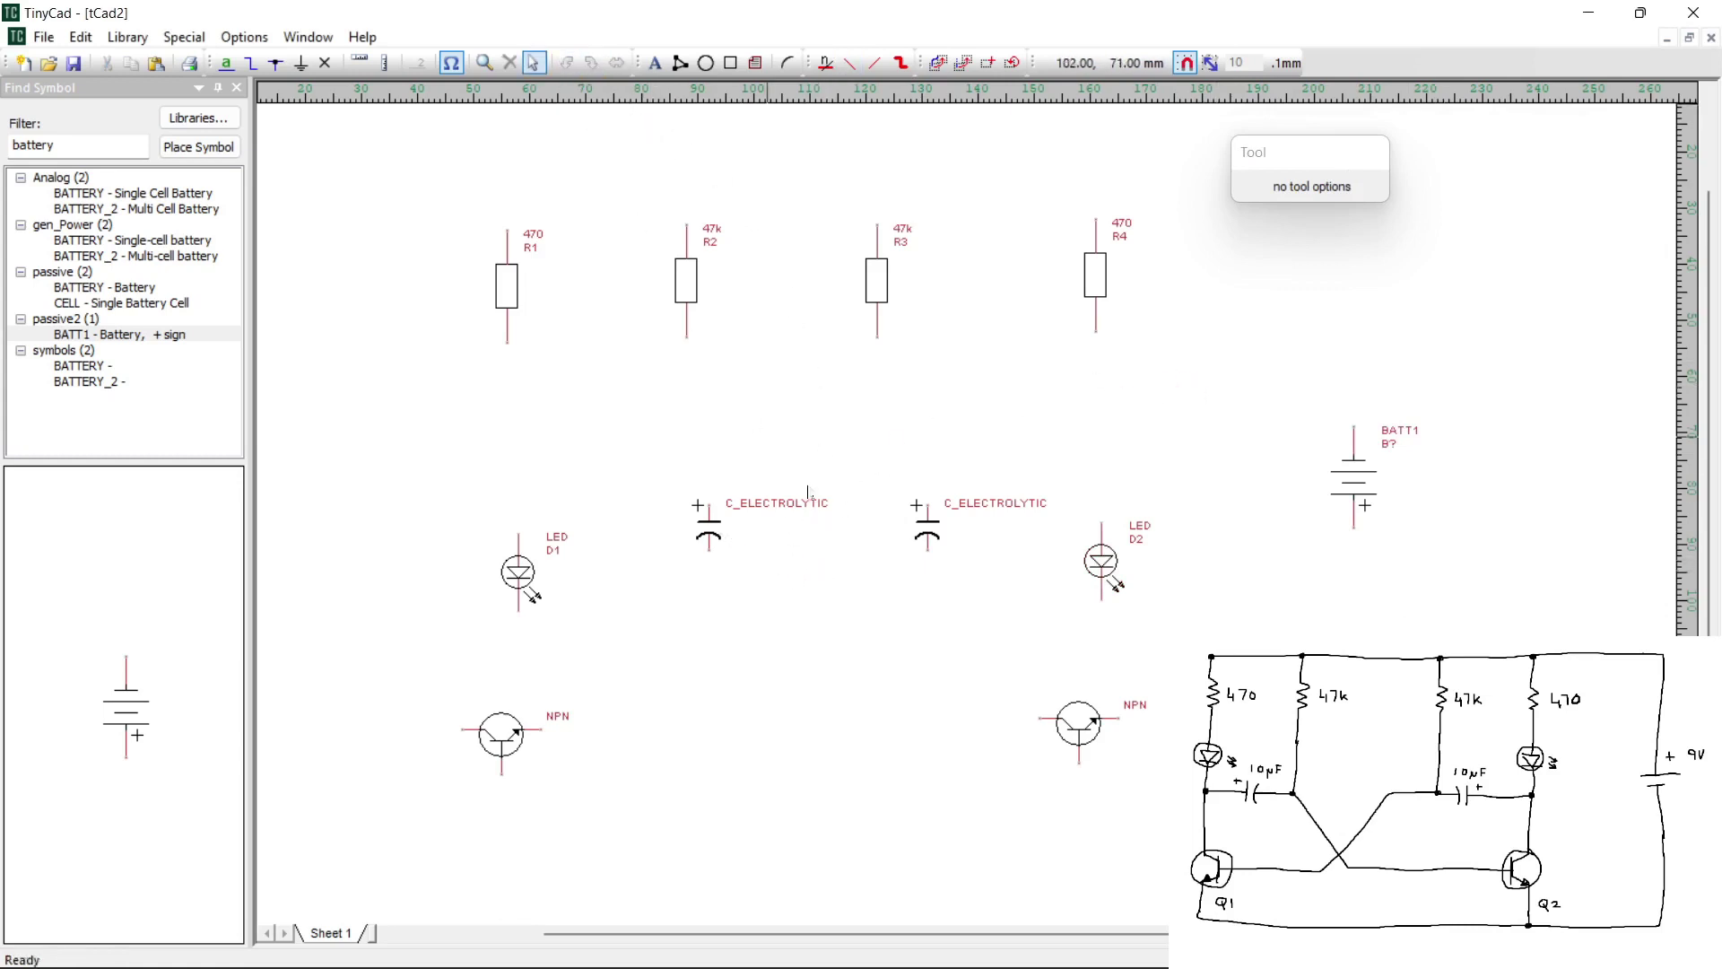
click(710, 528)
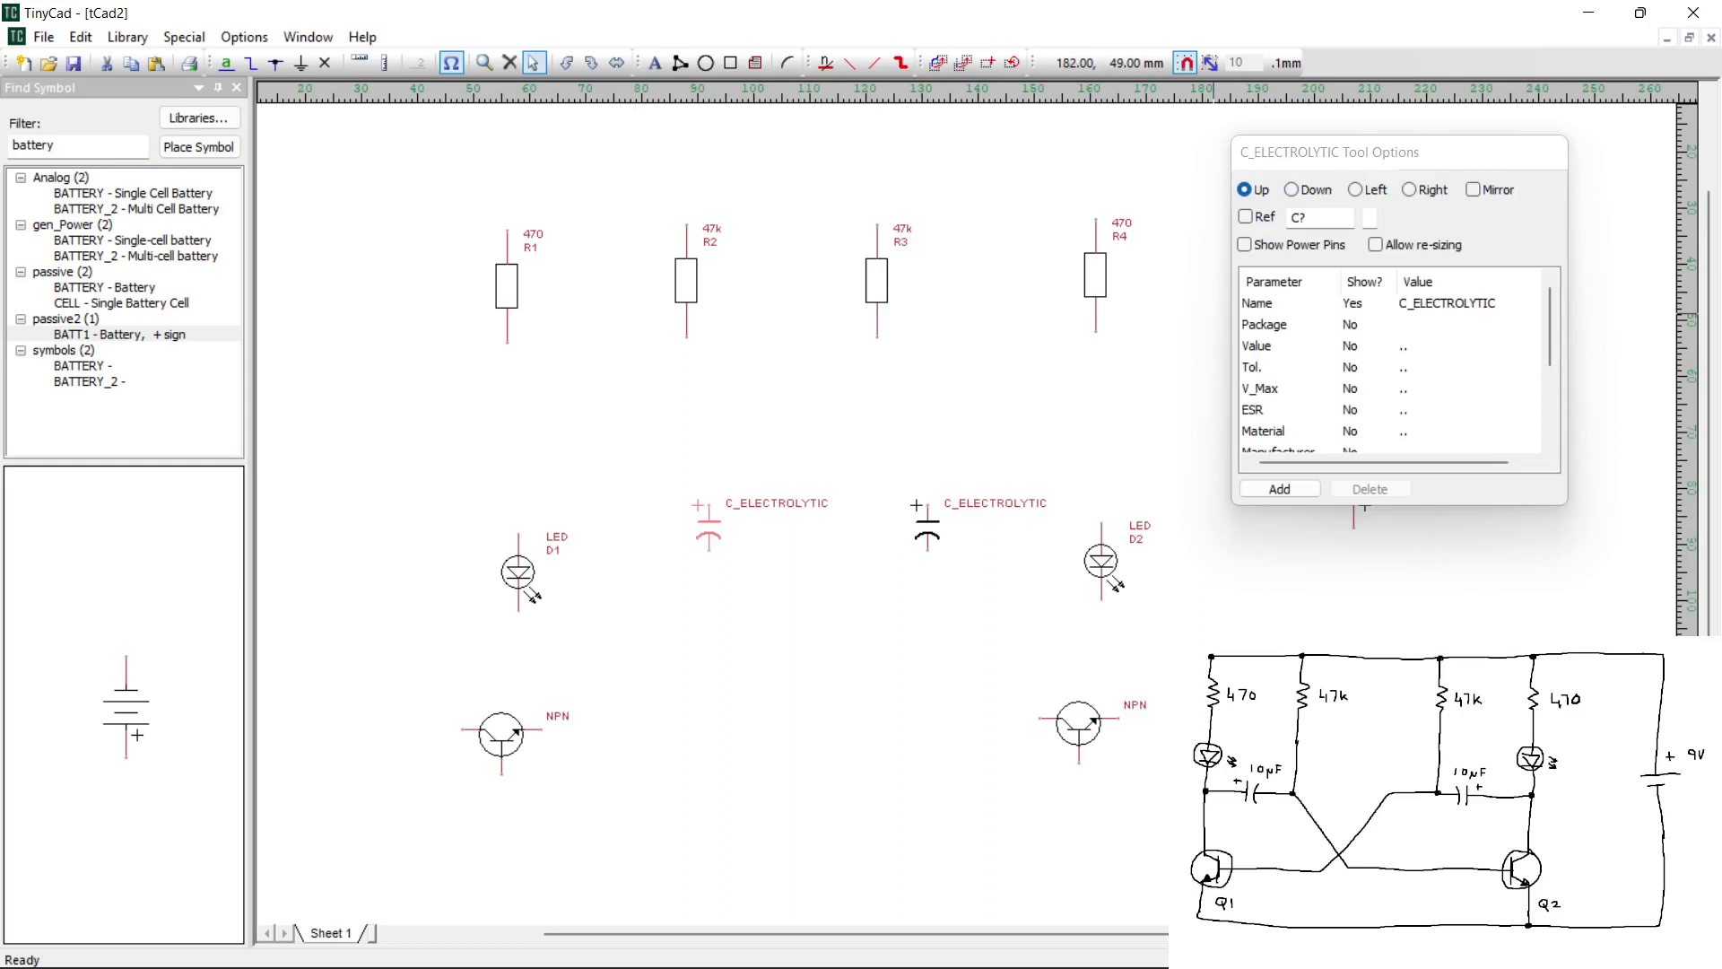
click(1356, 190)
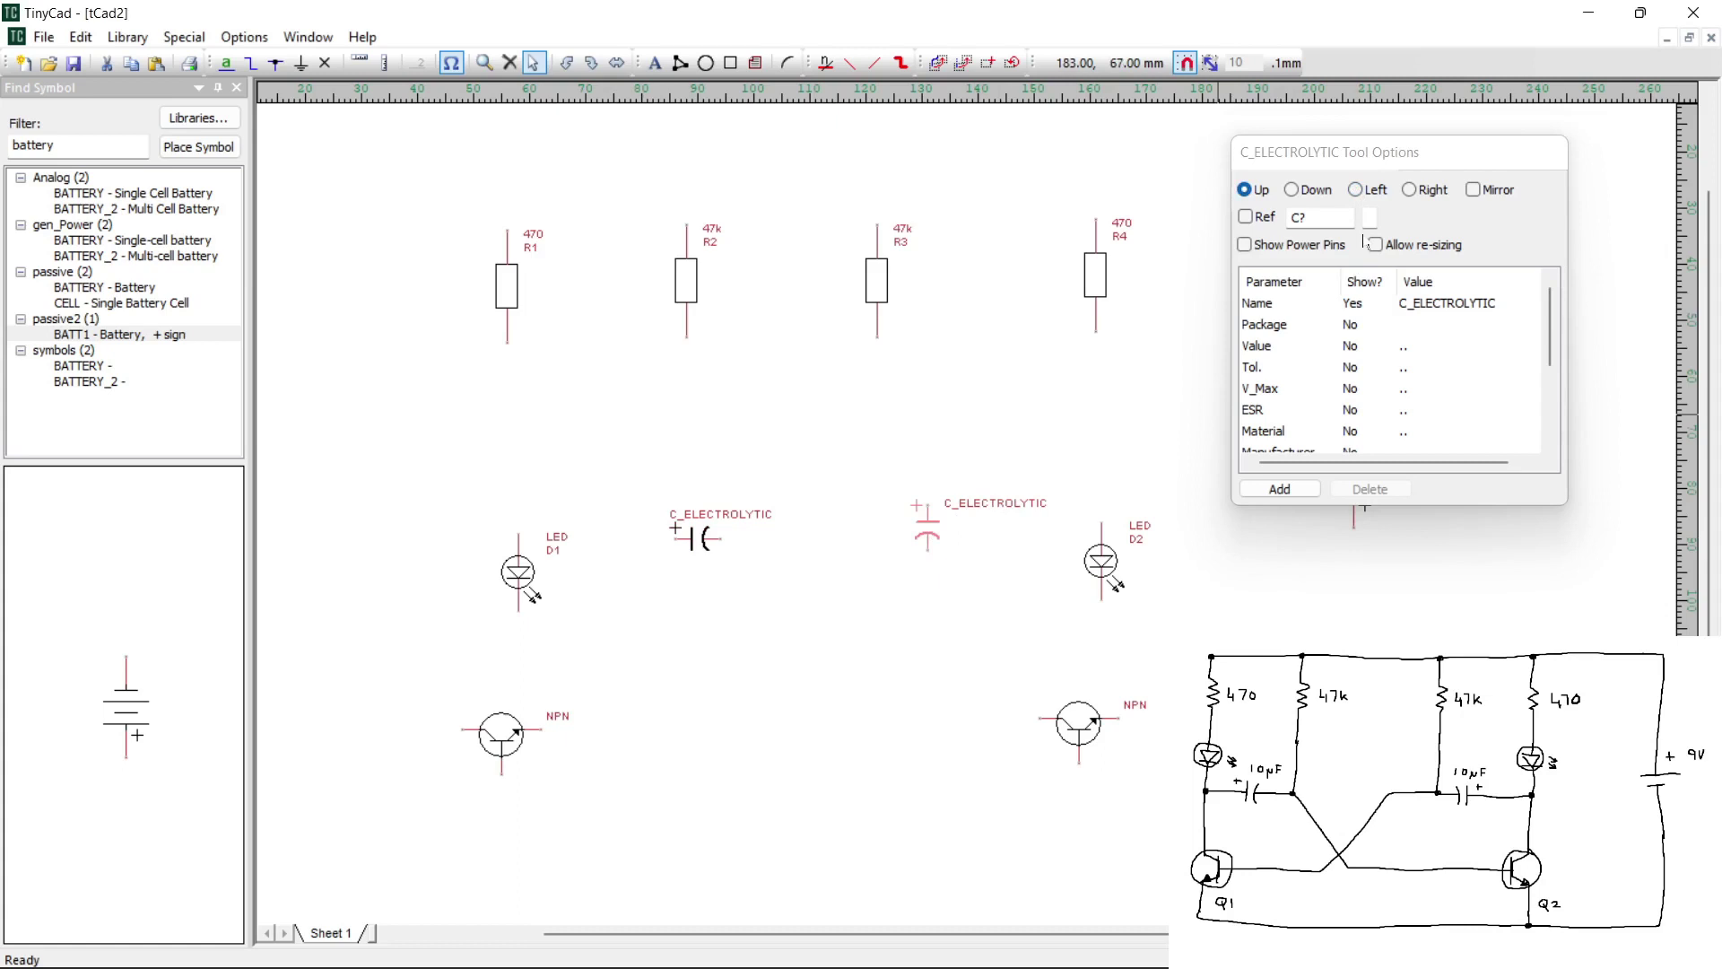
click(1409, 189)
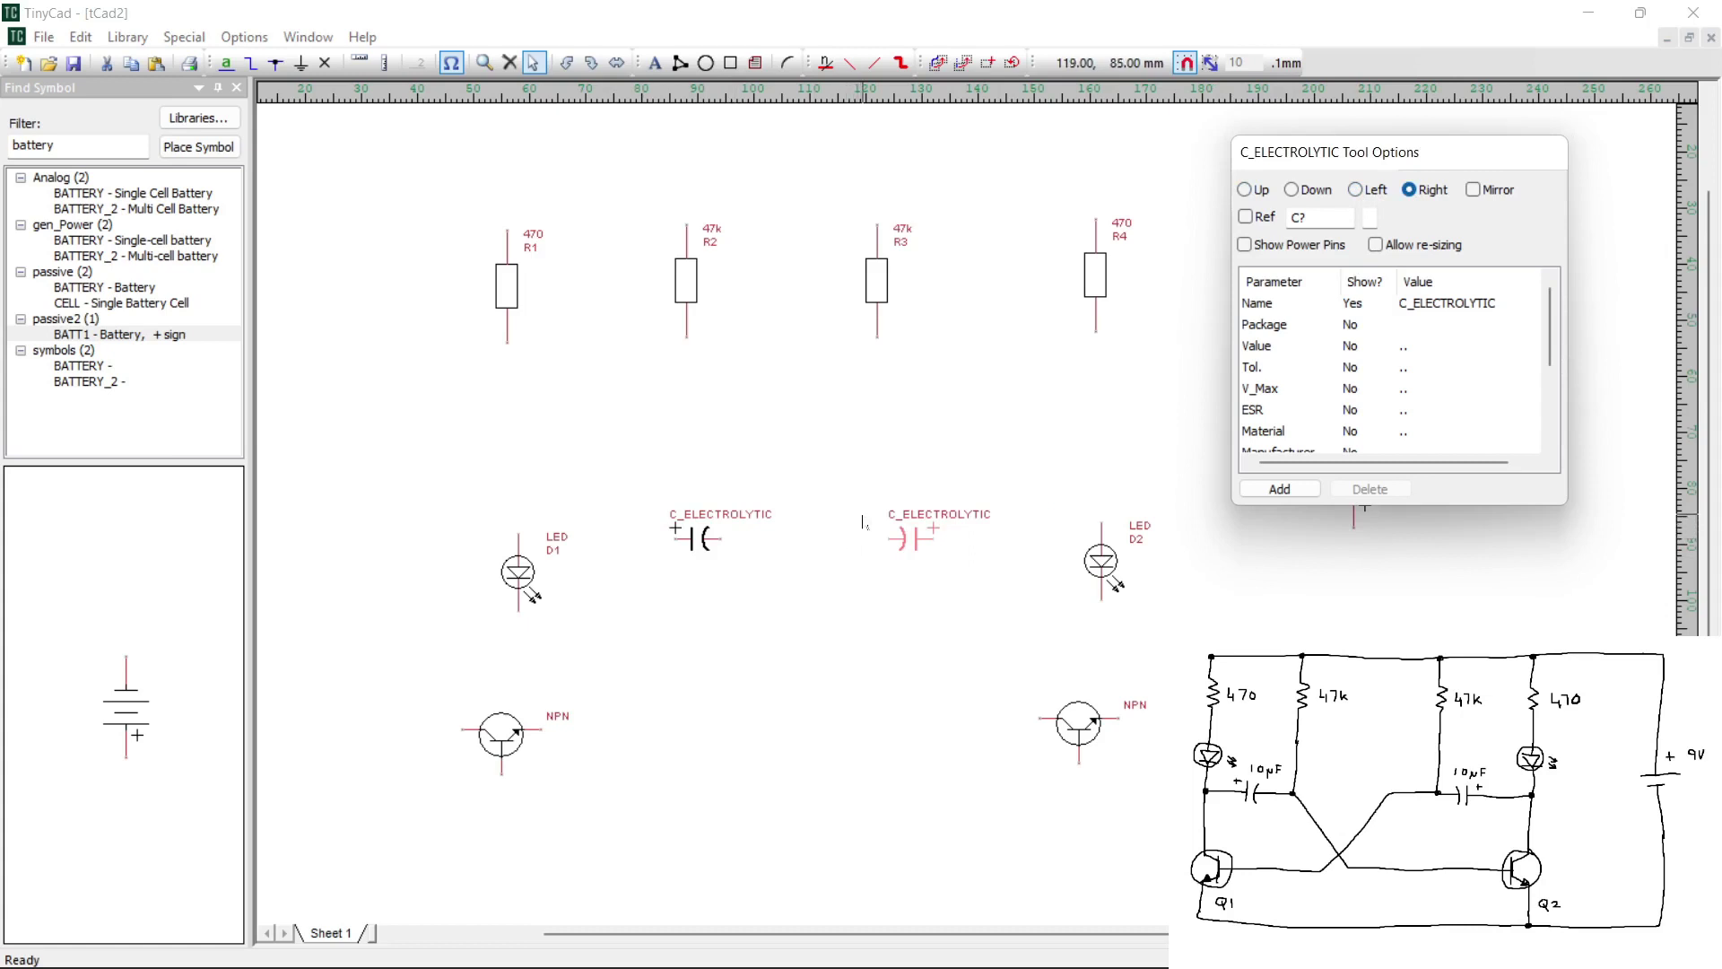
click(1355, 189)
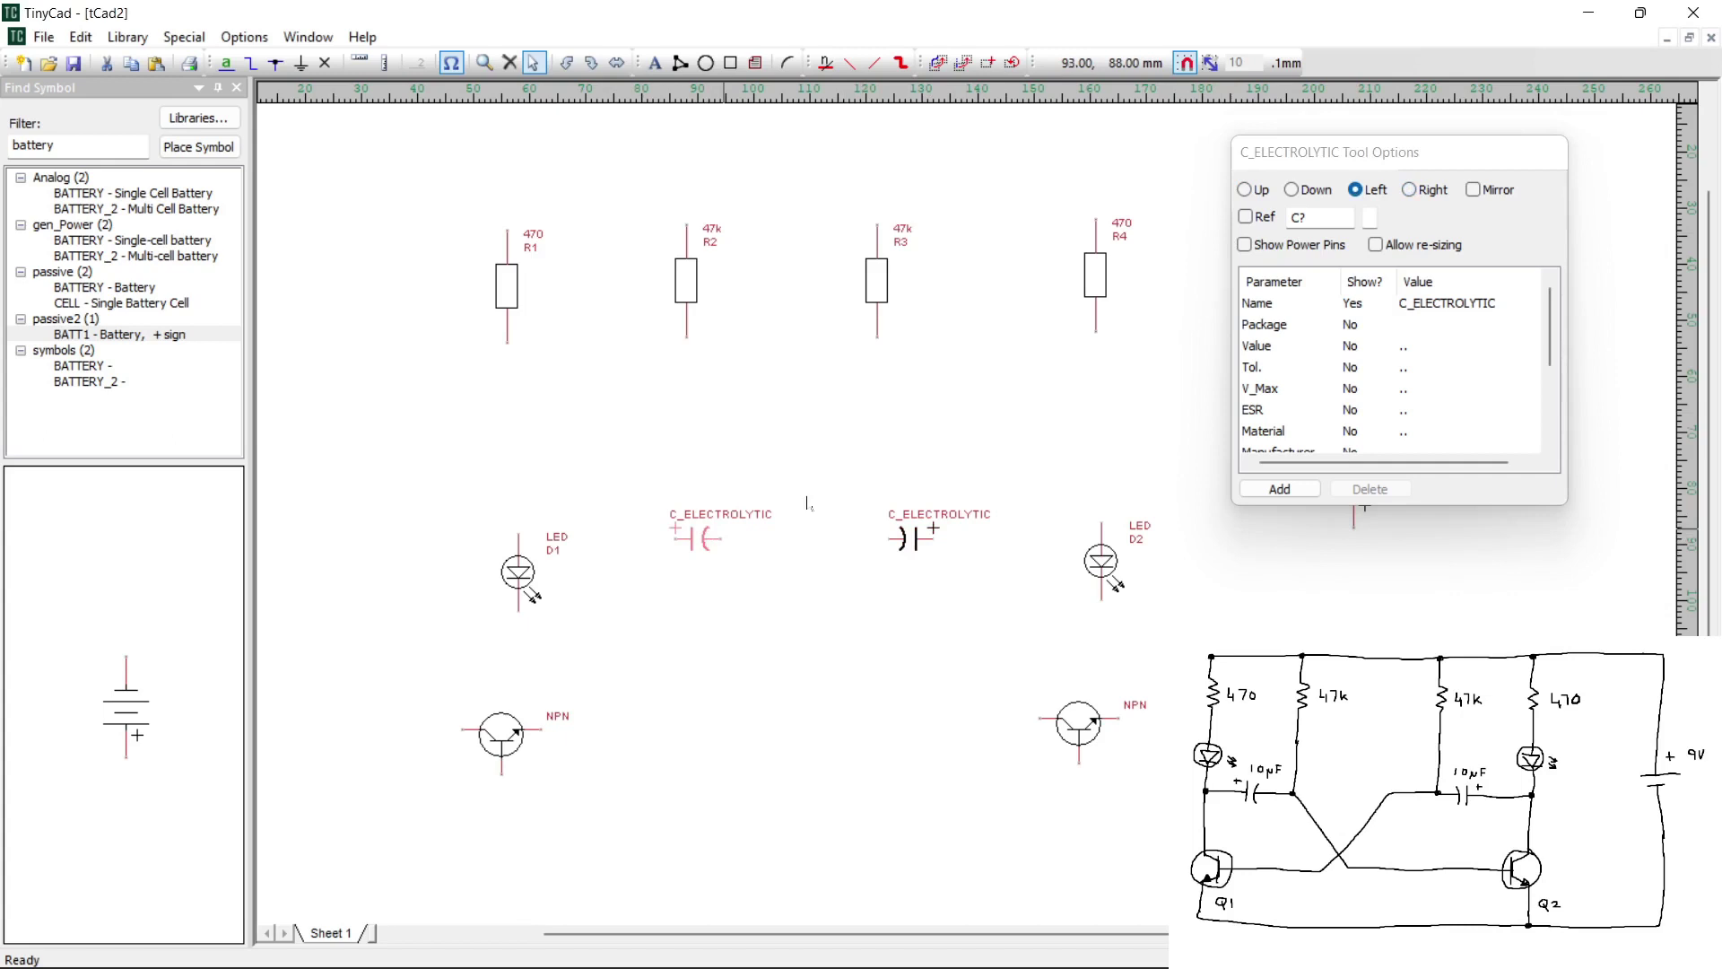
Set the references of the left and right electrolytic capacitors to C1 and C2
click(1311, 217)
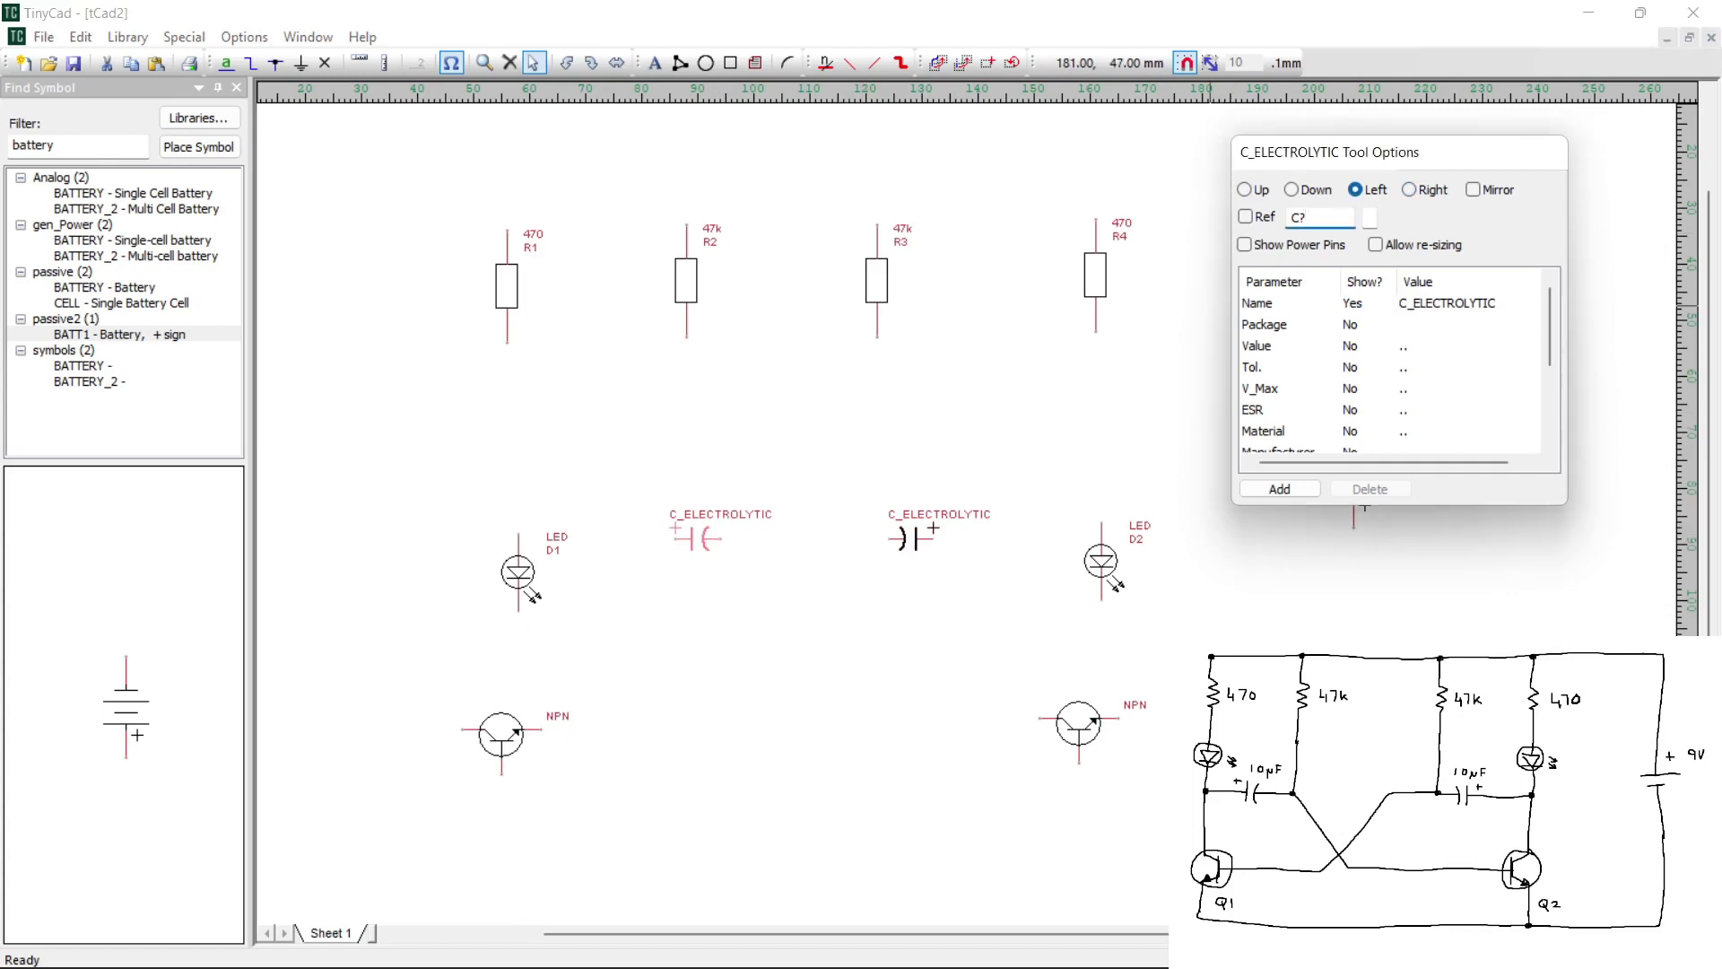
text(1)
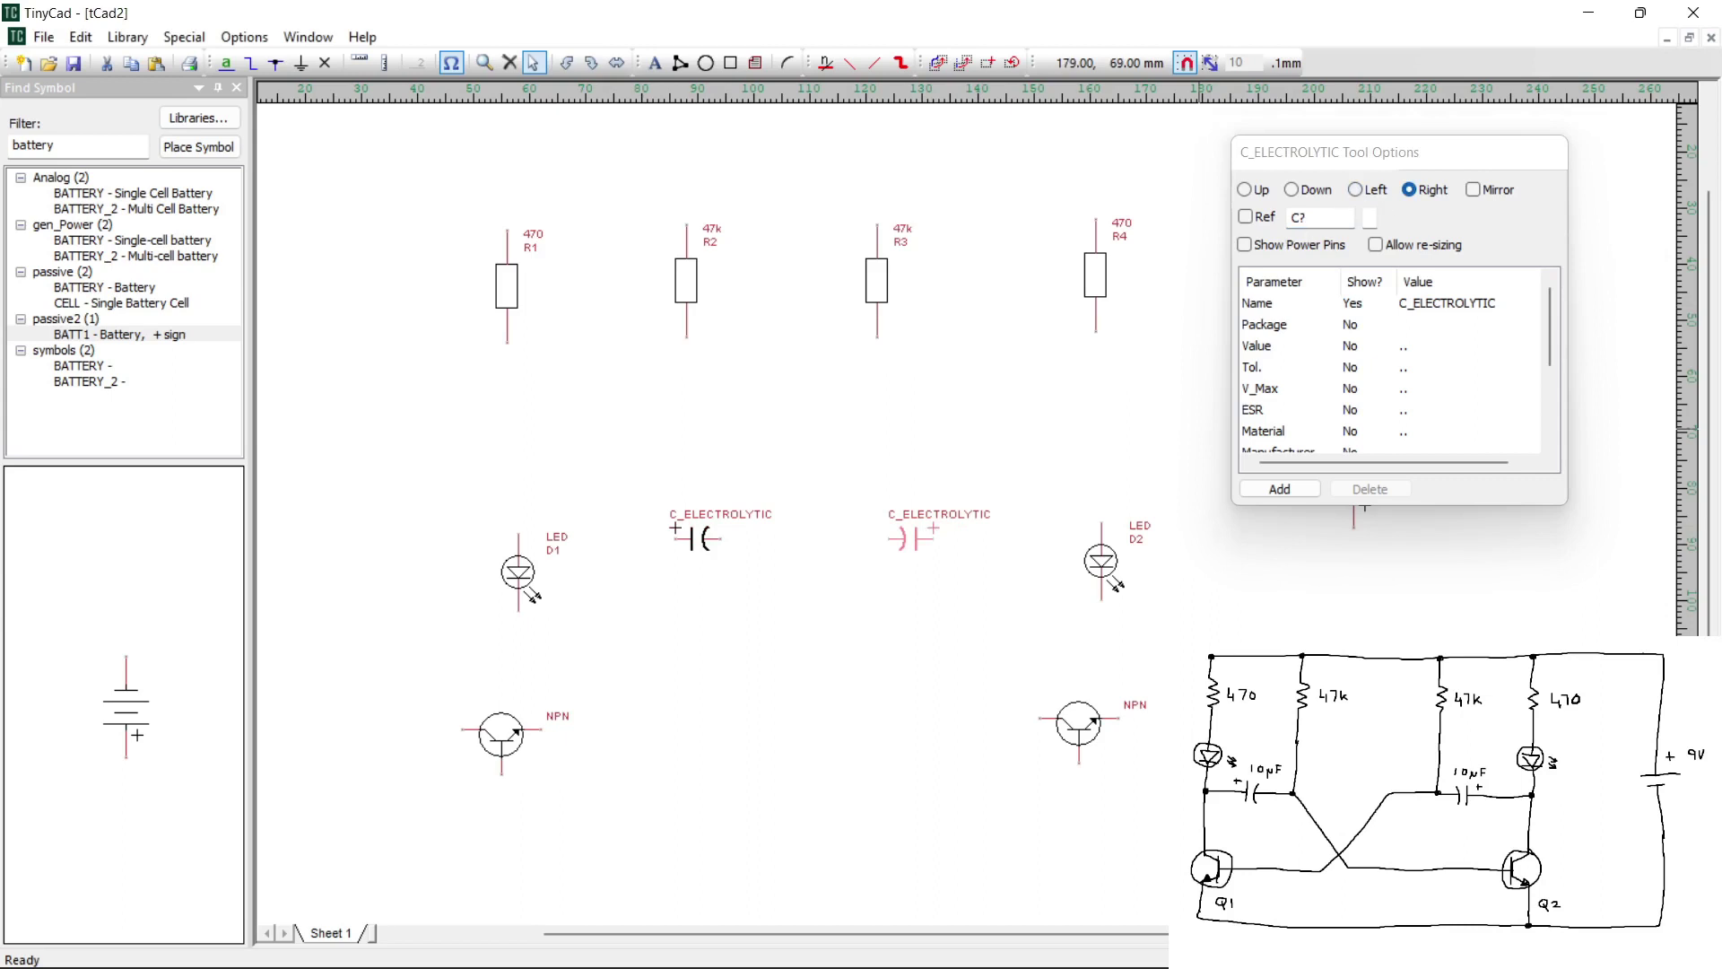
click(1306, 220)
key(BackSpace)
text(2)
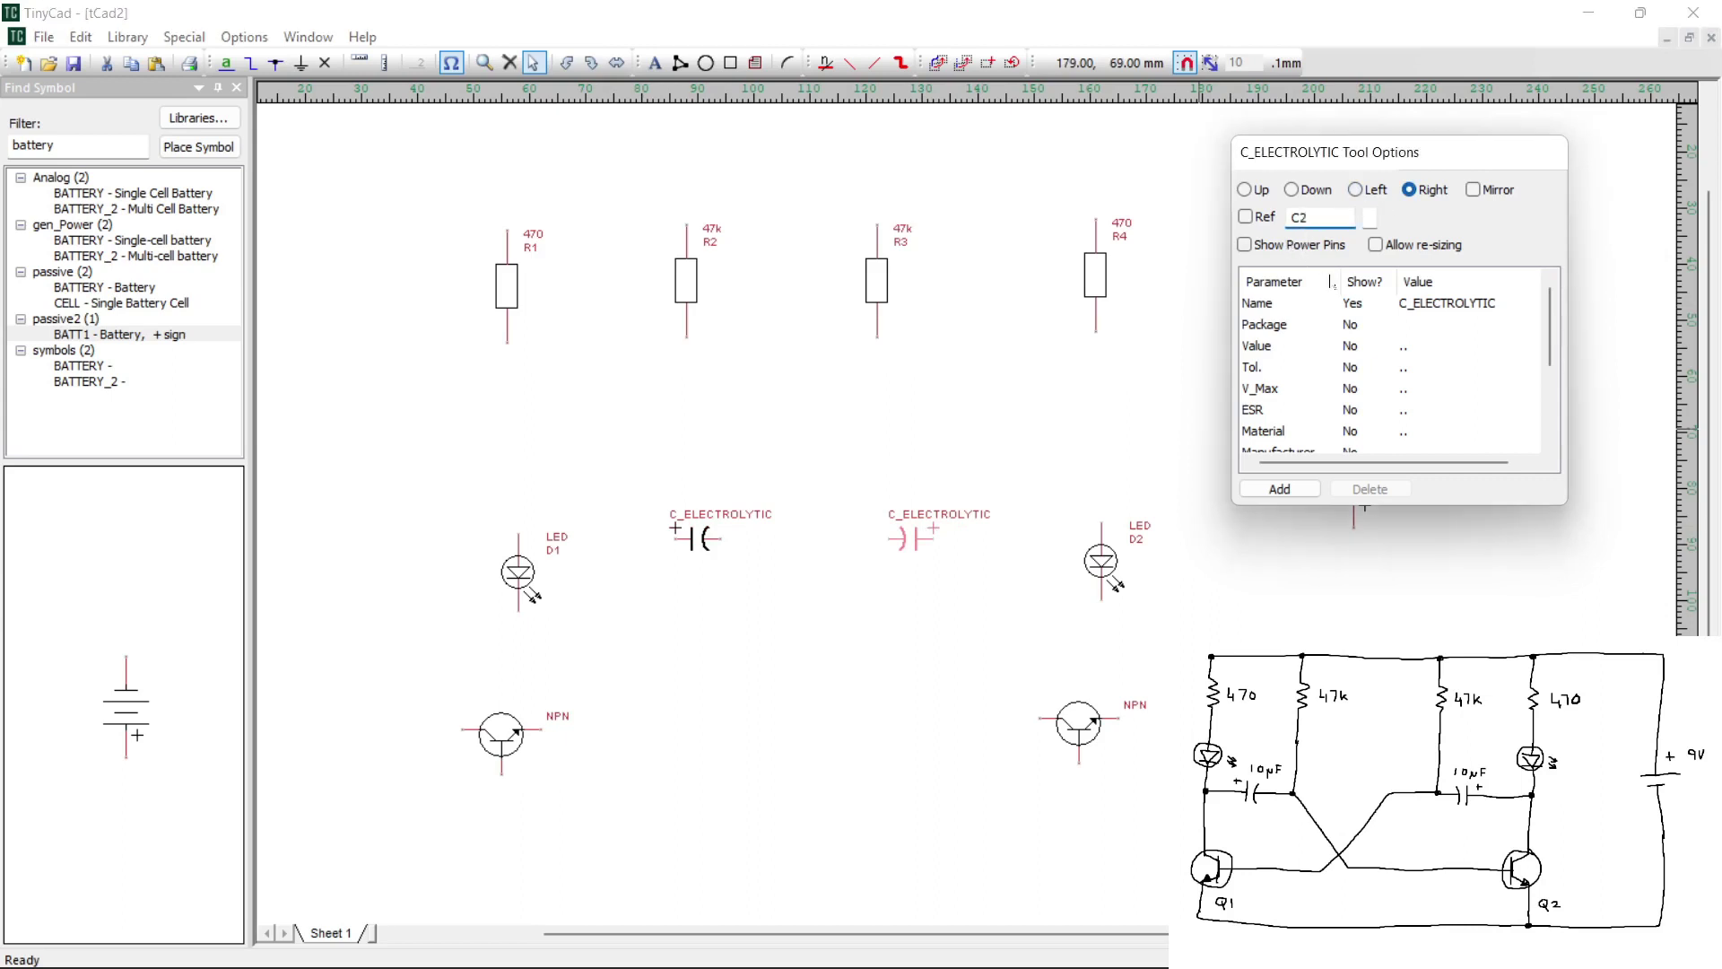
key(Escape)
key(w)
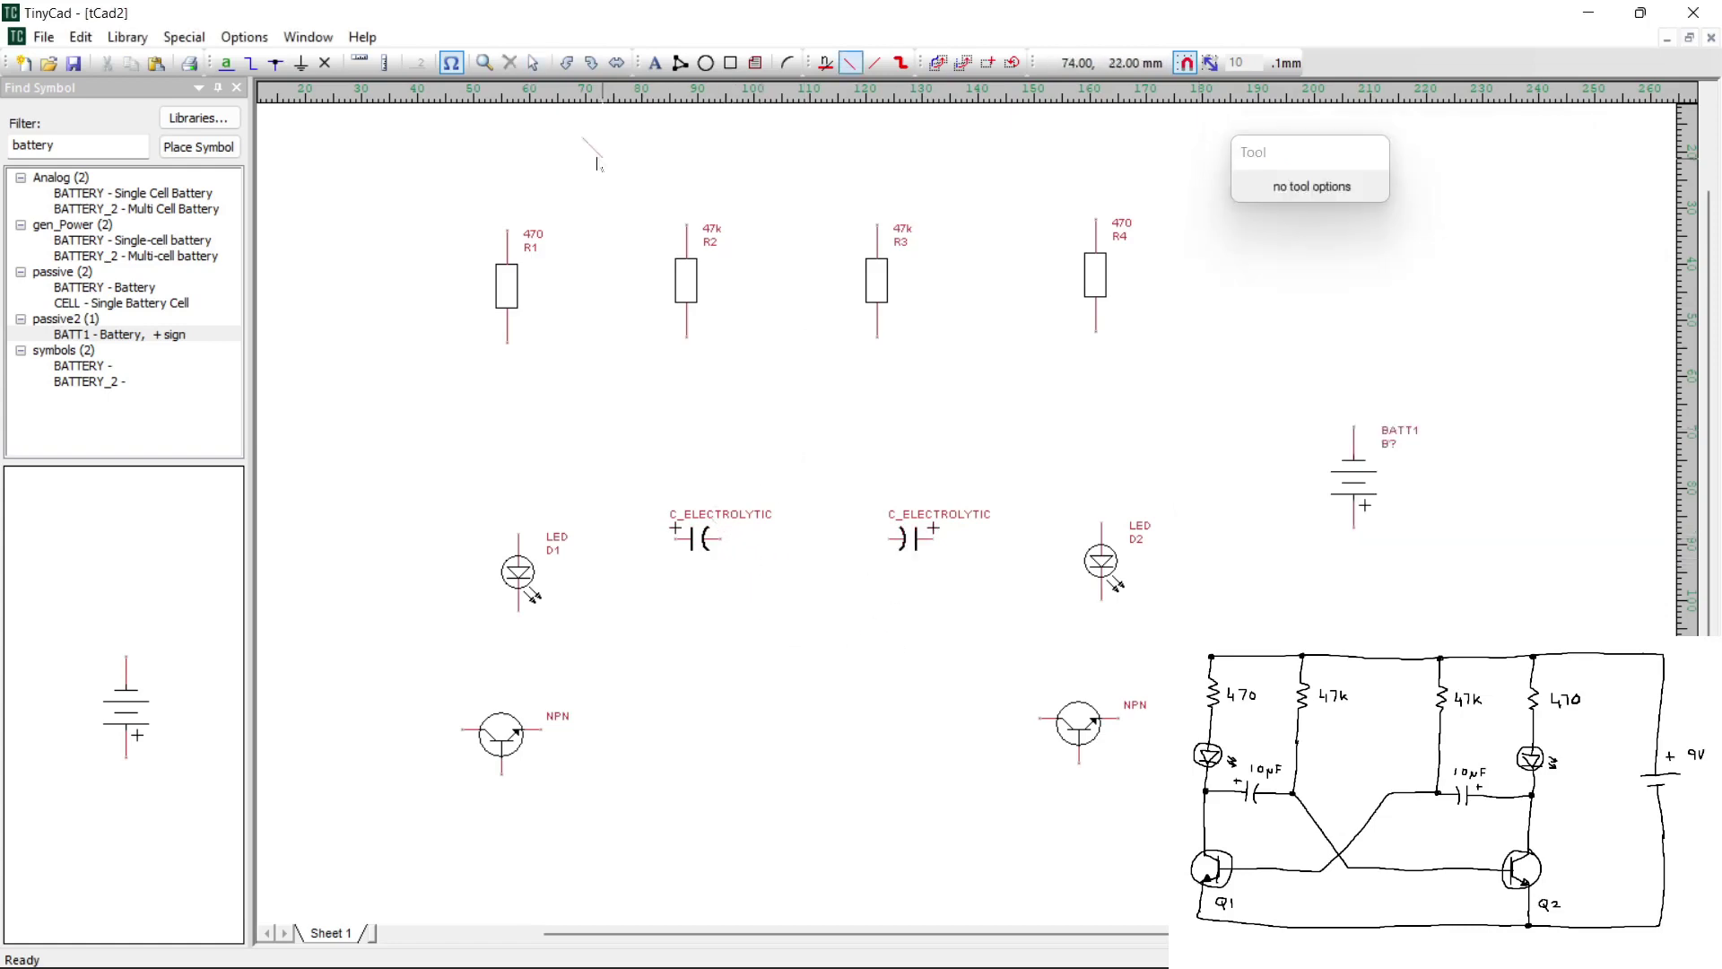
Hide the C_ELECTROLYTIC name label on both capacitors by setting the Name parameter's Show option to No
click(533, 64)
click(724, 536)
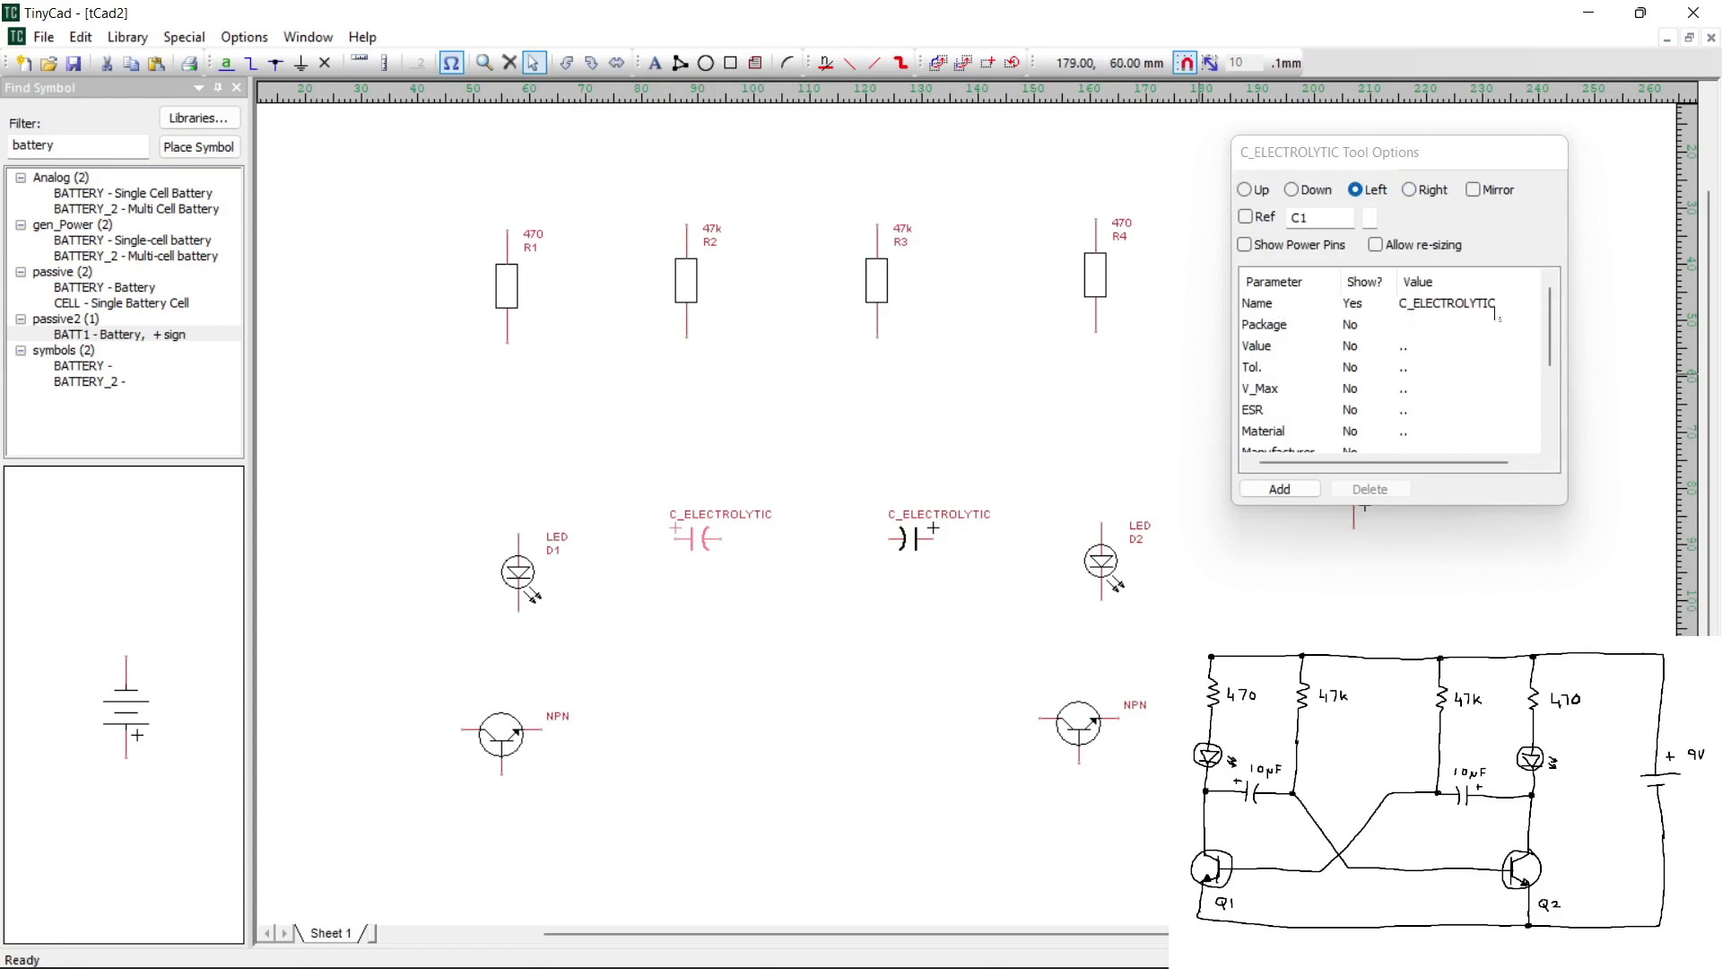
click(1357, 308)
click(1357, 307)
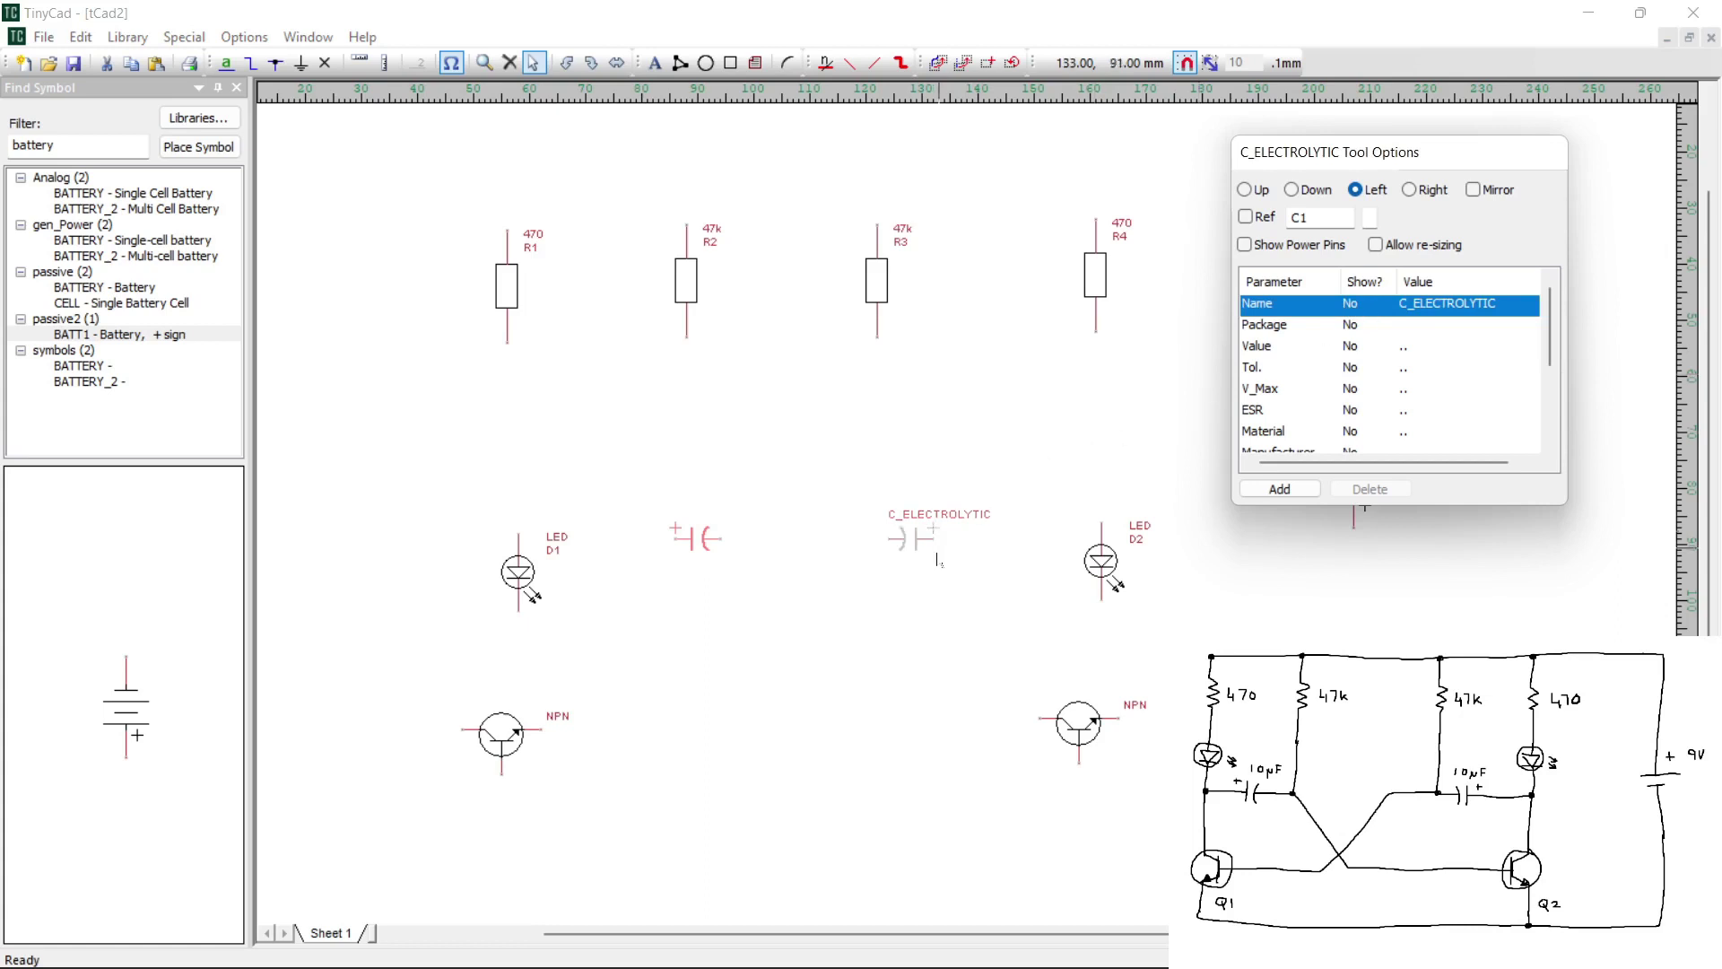
click(914, 529)
key(ctrl+r)
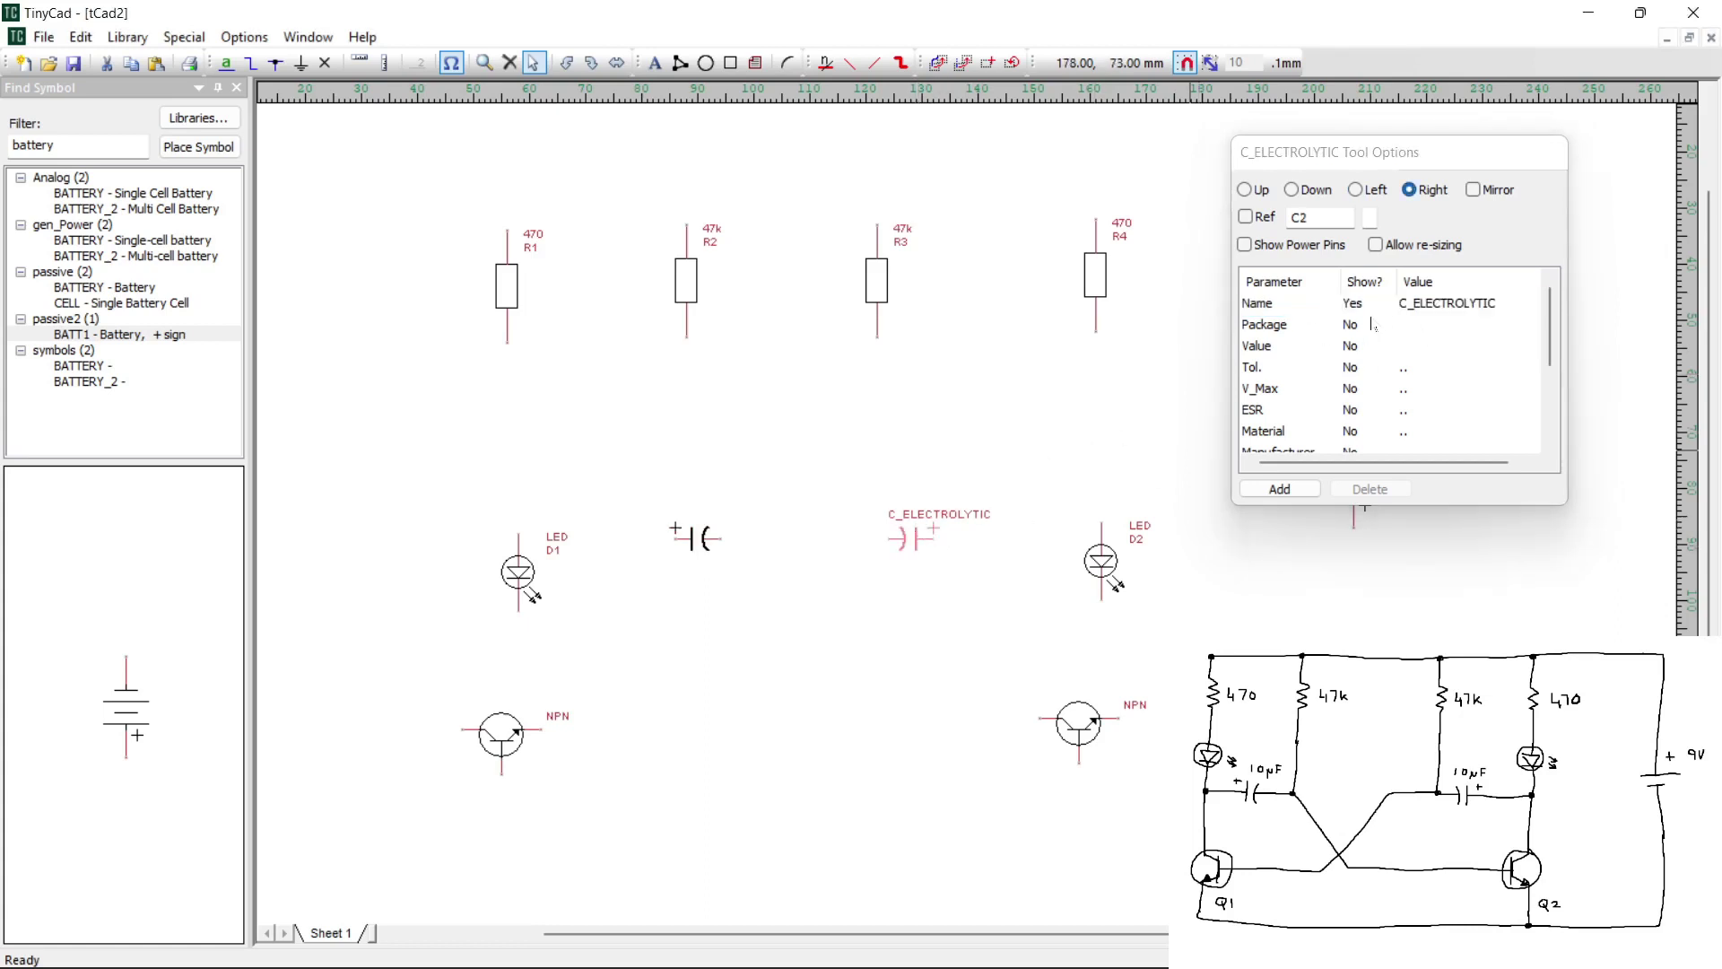
click(1359, 309)
click(1354, 304)
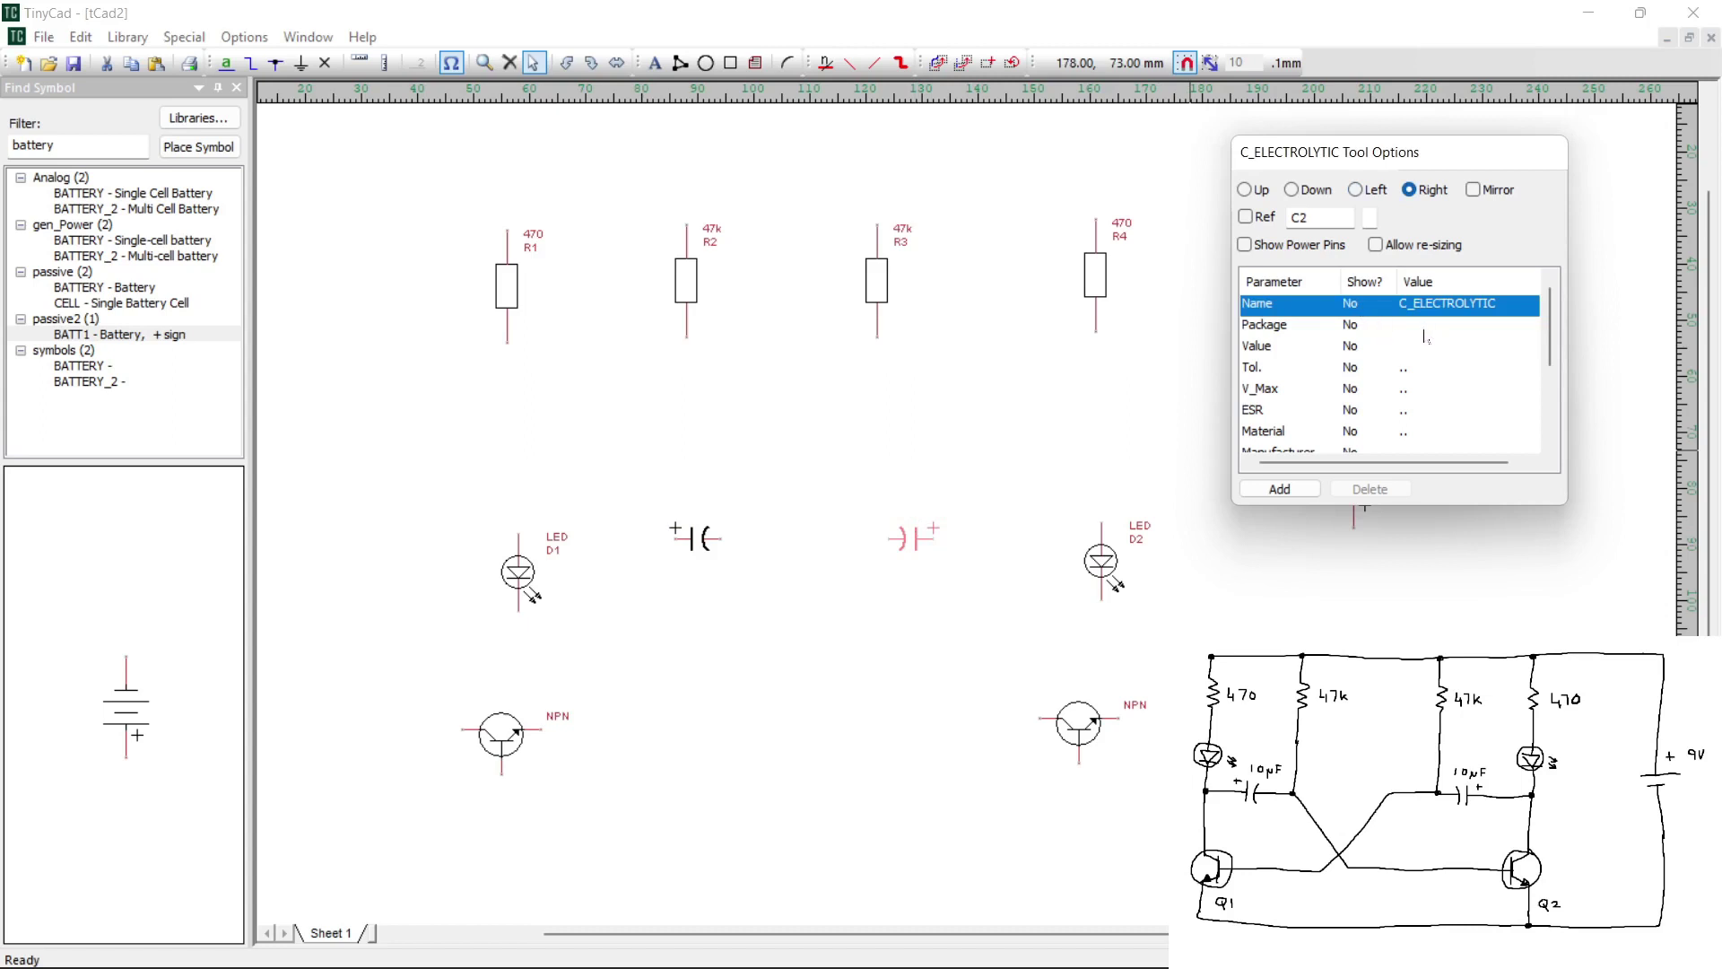
Show the reference labels of capacitors C2 and C1, and set each capacitor's Value parameter to 10uF
click(1245, 217)
click(1266, 347)
click(1413, 353)
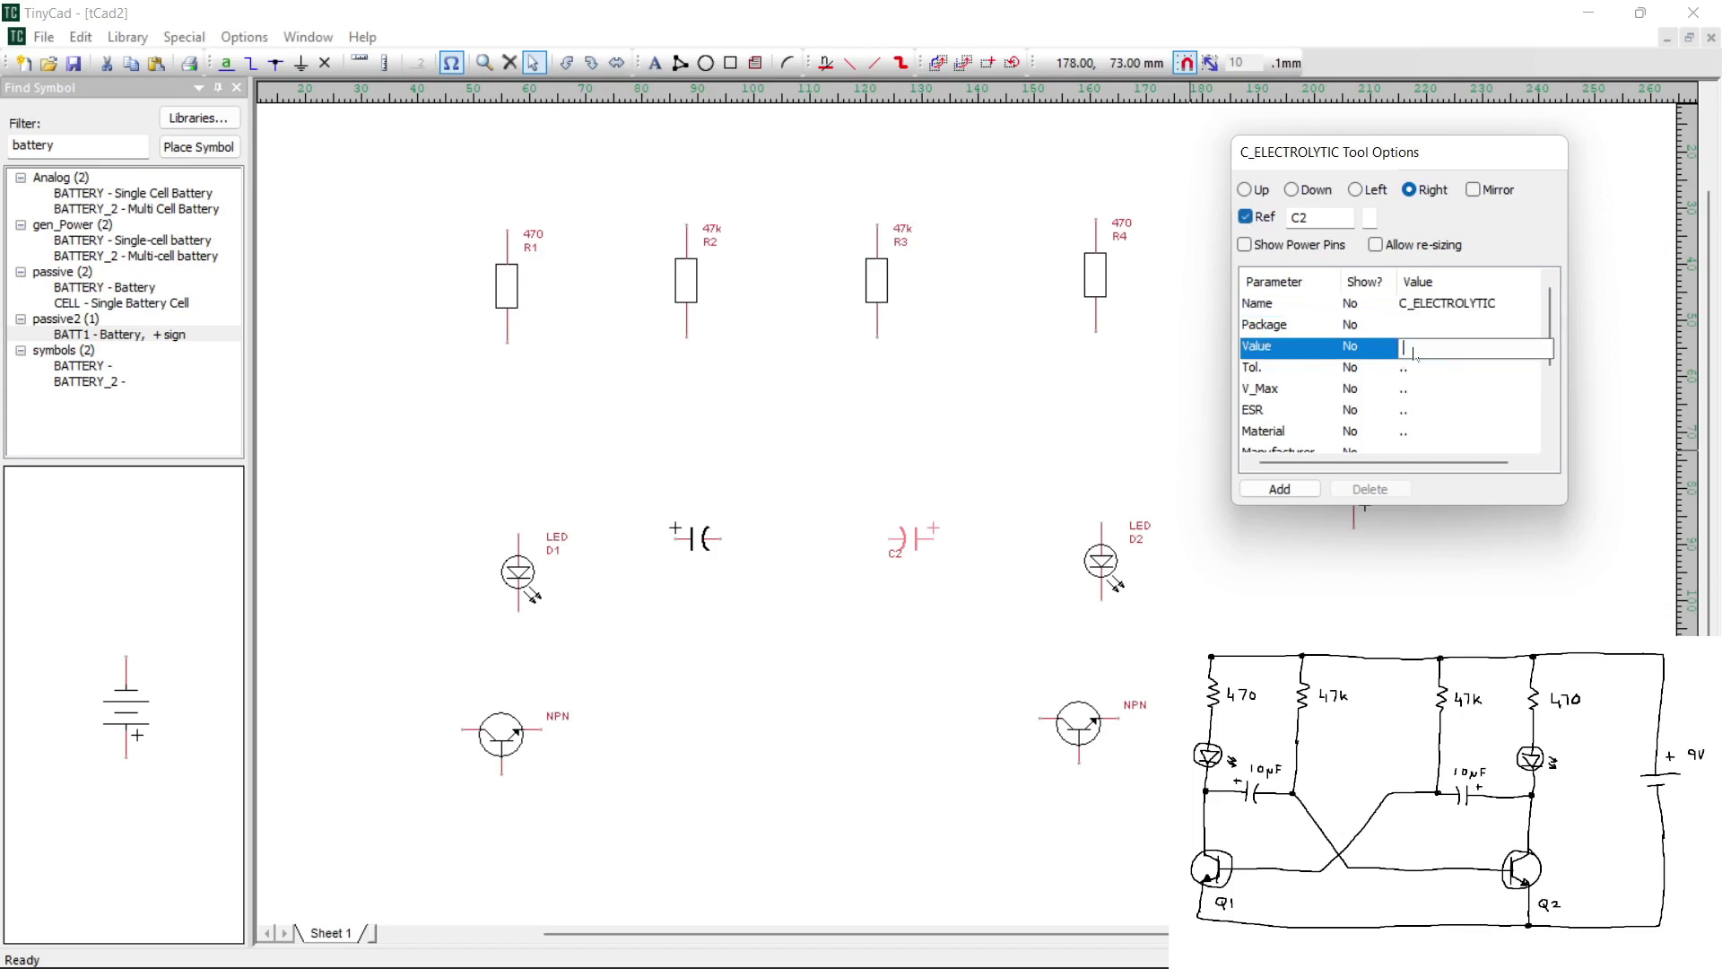
text(10uF)
click(694, 549)
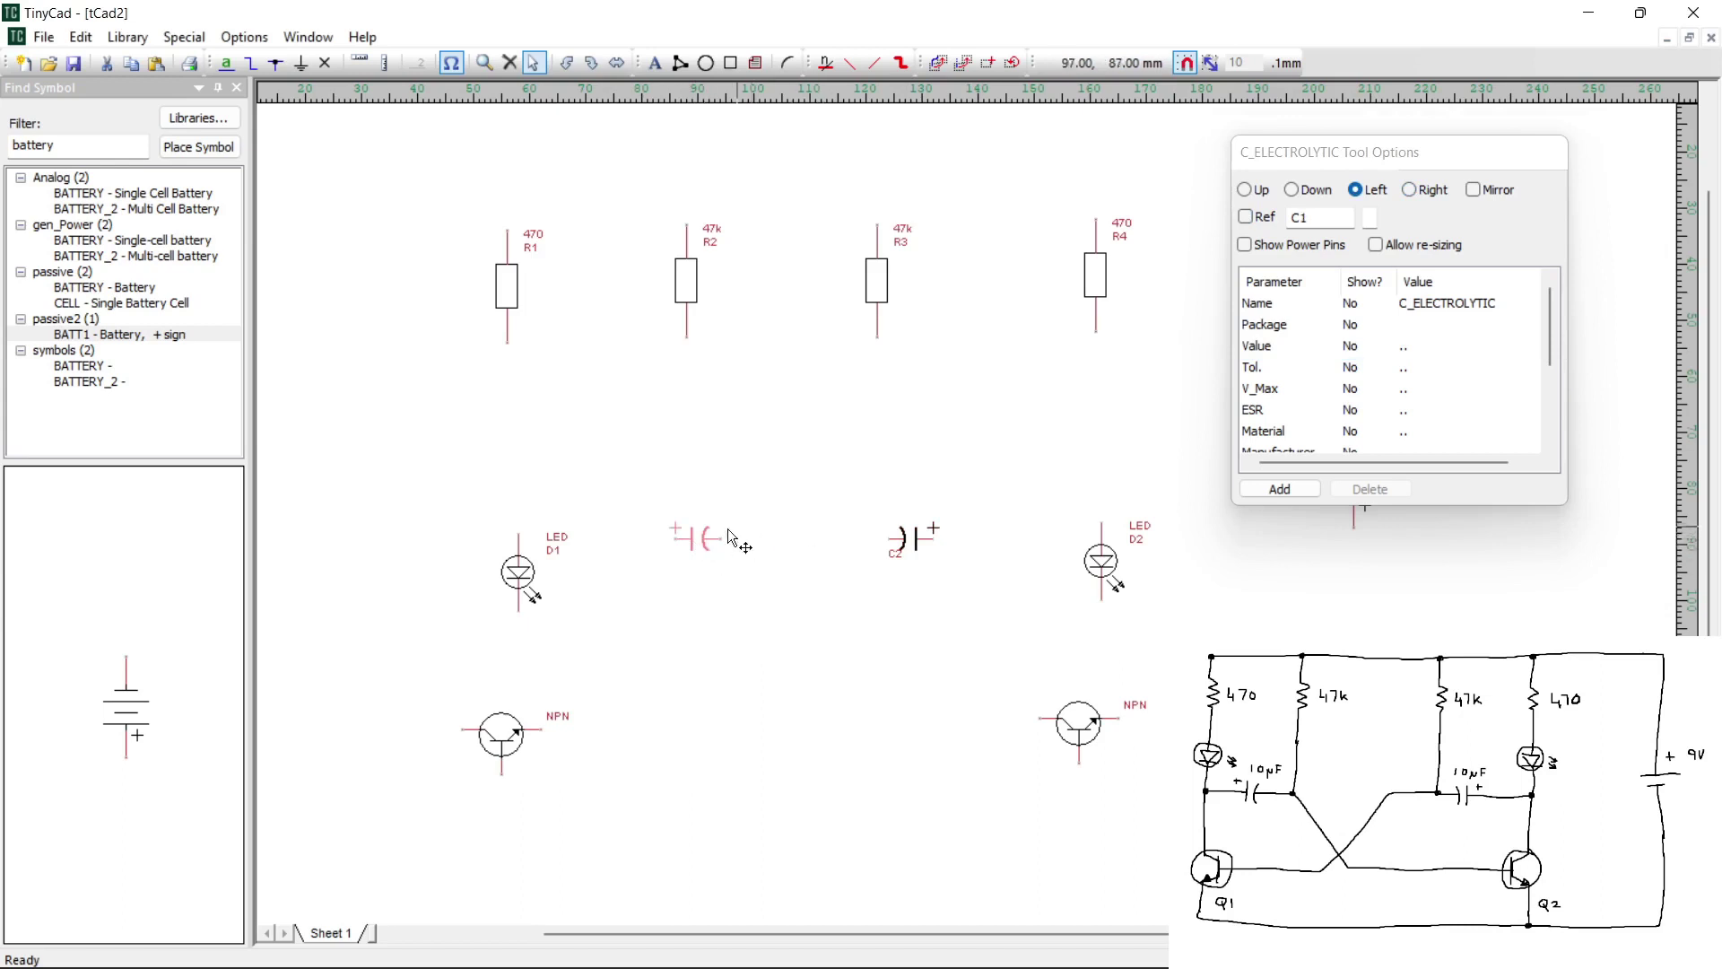
click(1245, 217)
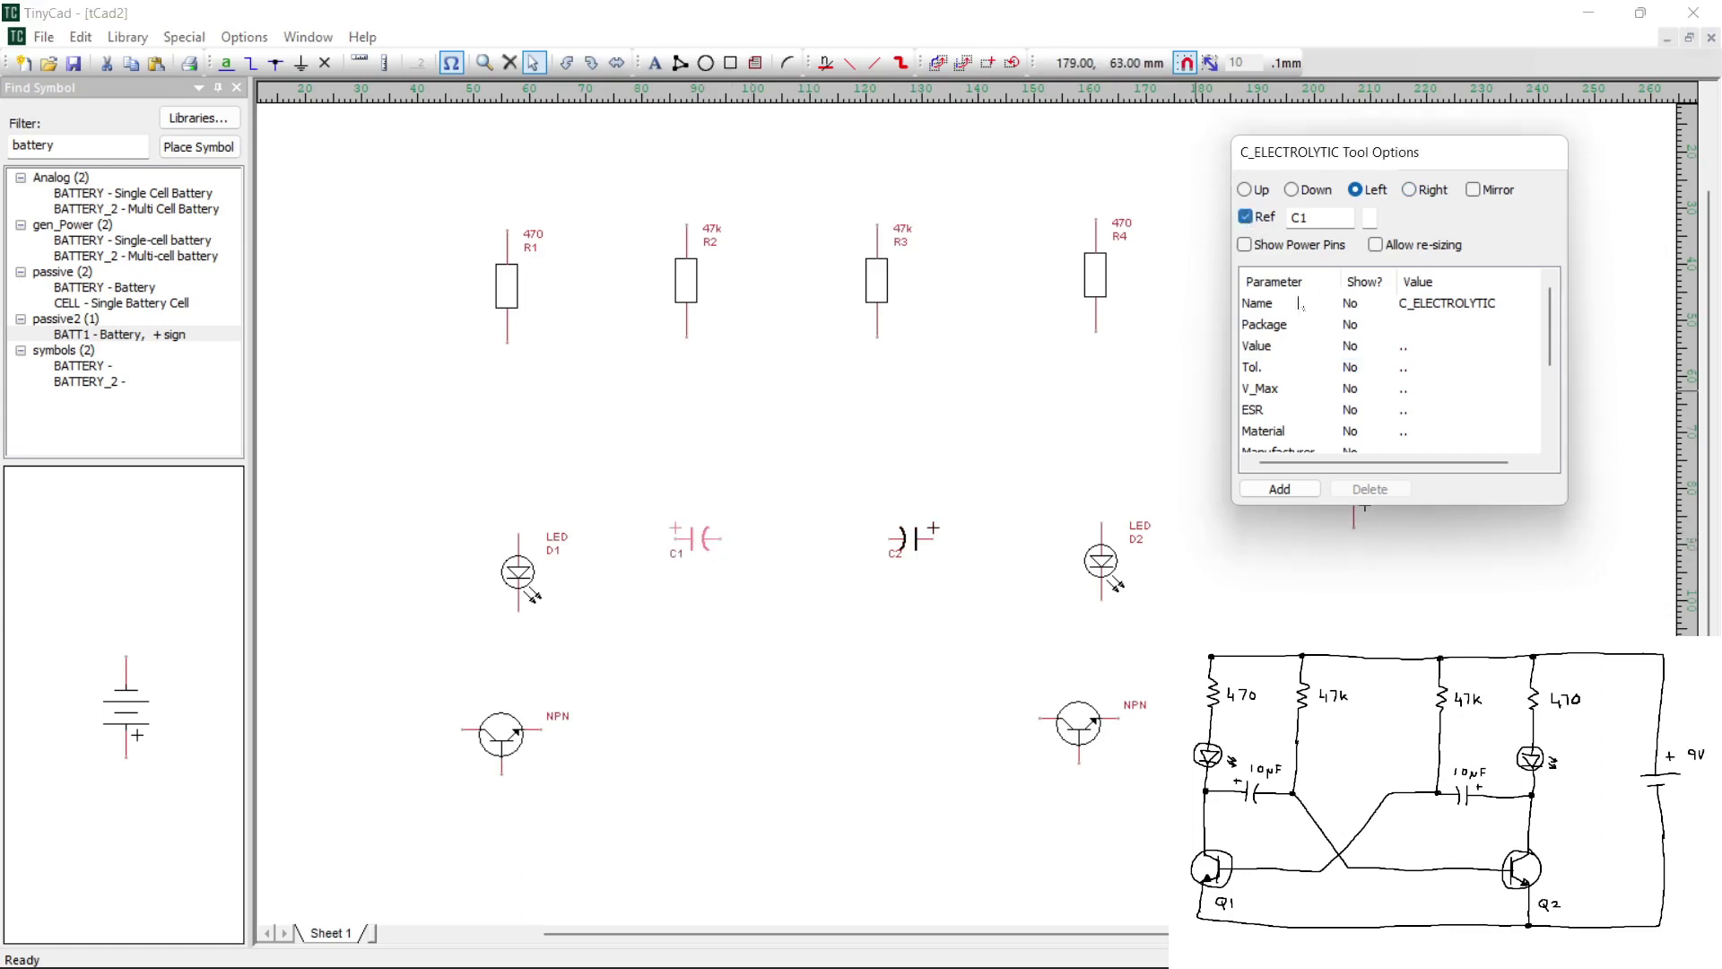
click(1406, 347)
text(1)
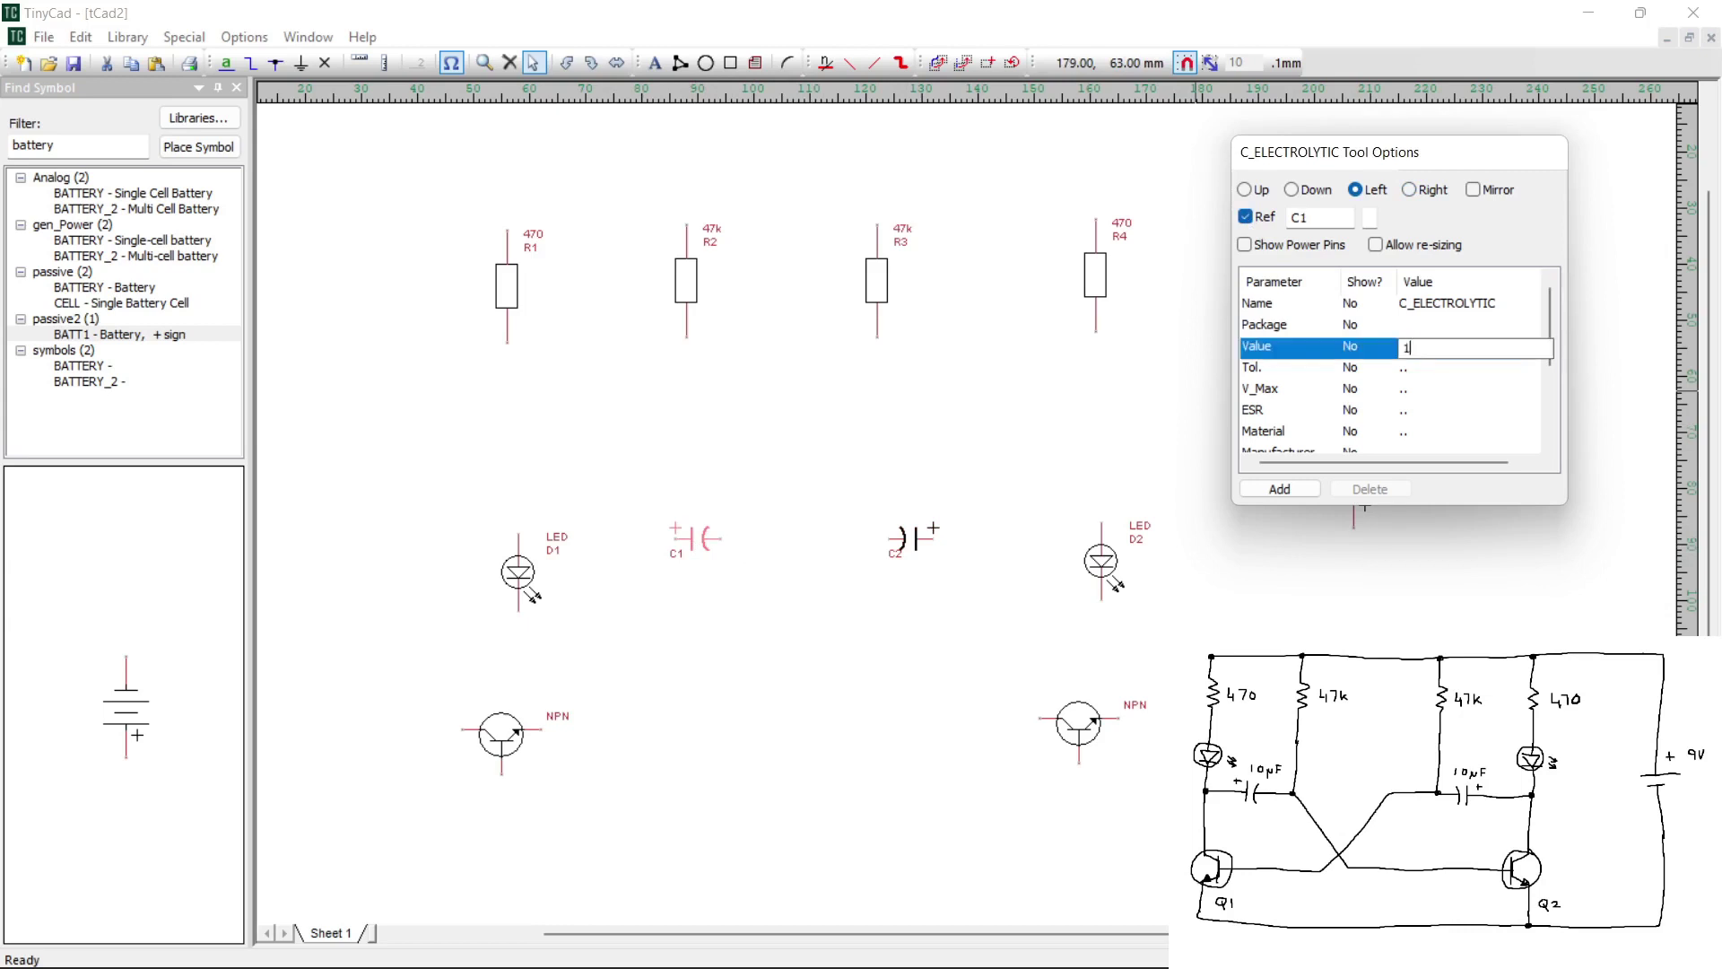
text(0uF)
key(Escape)
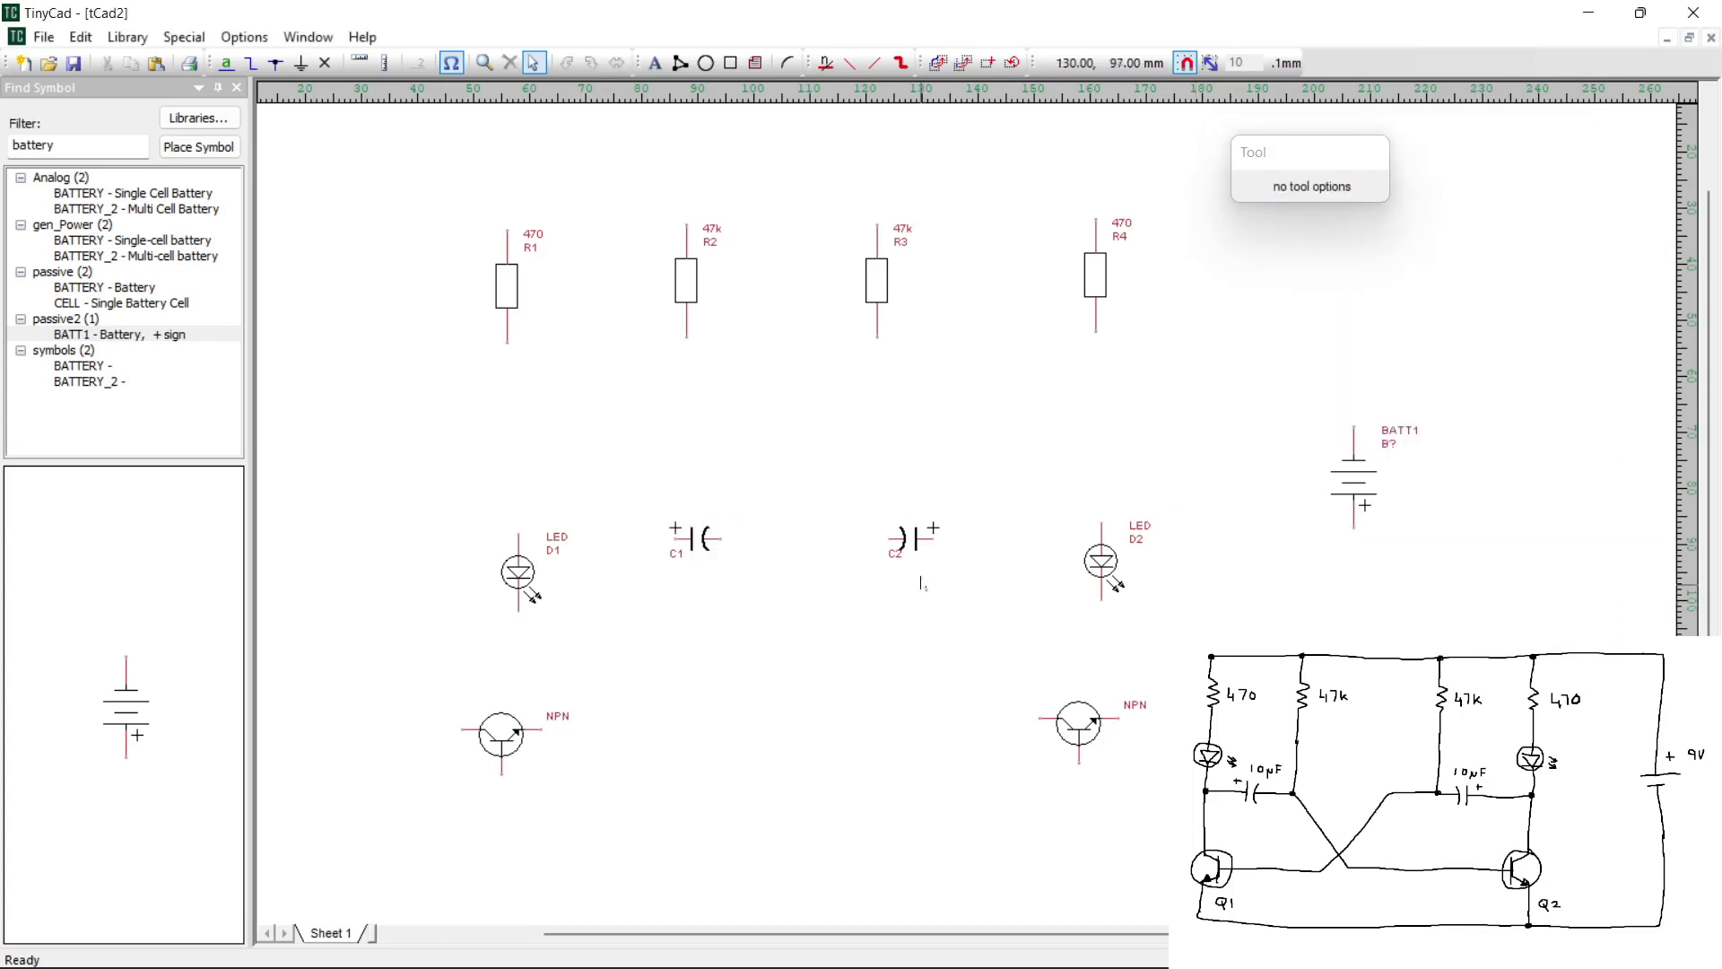
Display the 10uF value on both capacitors by setting the Value parameter's Show option to Yes
click(731, 554)
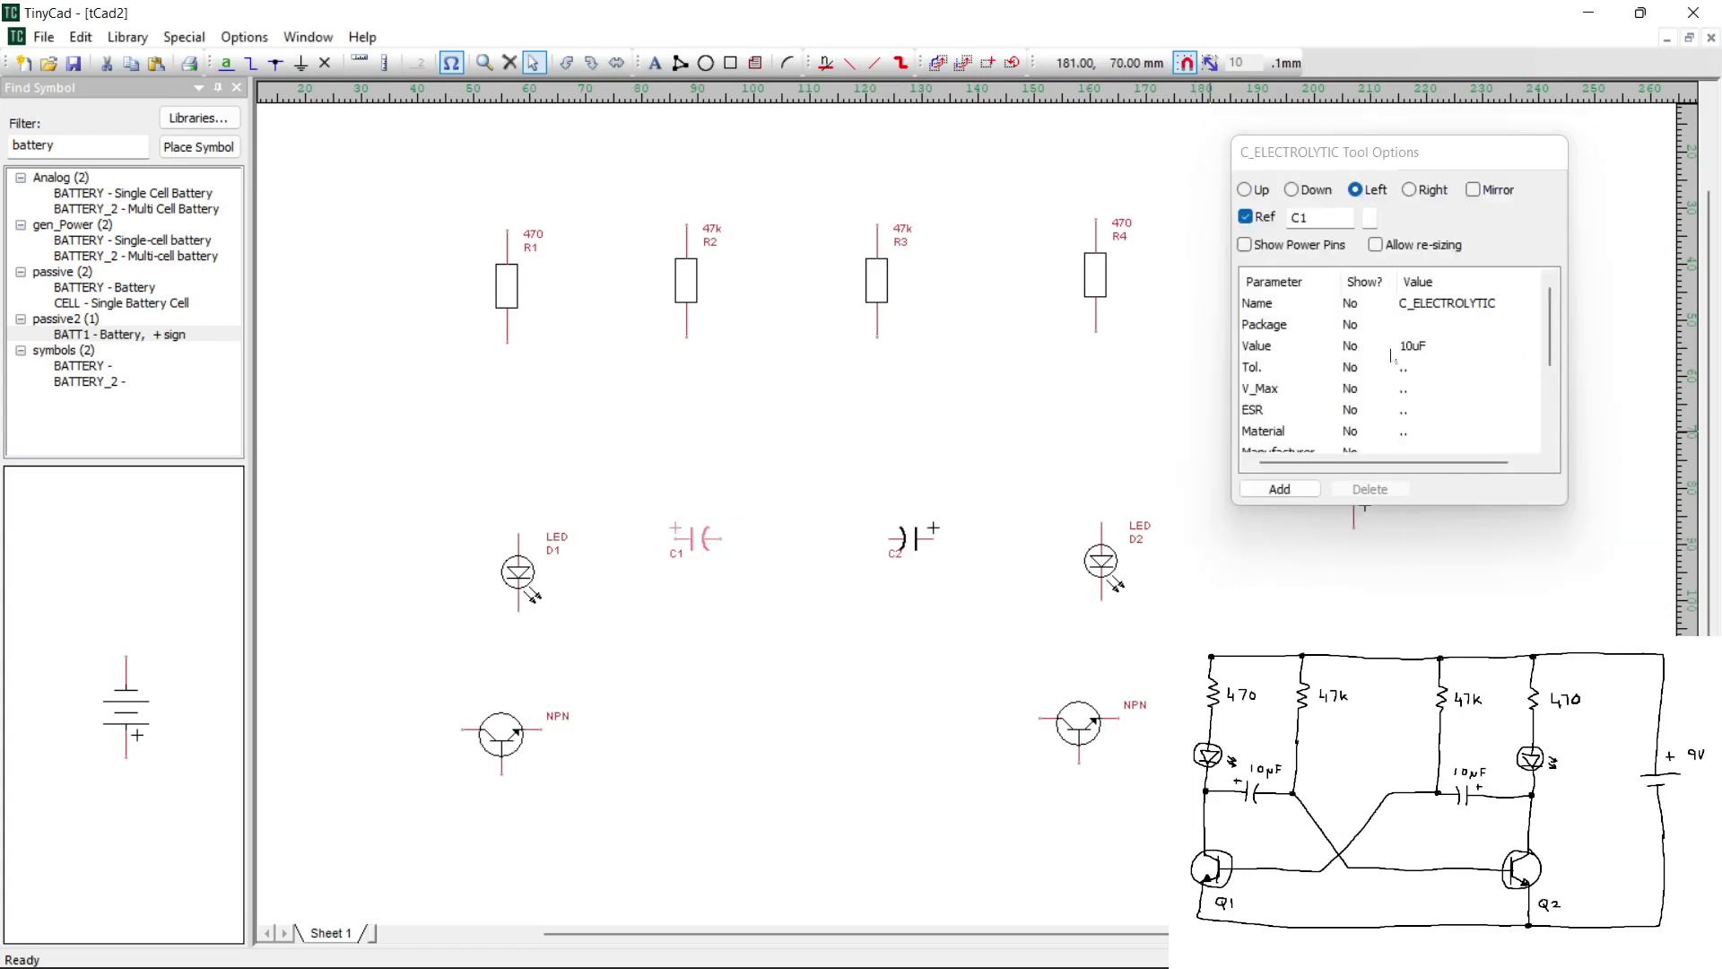
click(1352, 351)
click(1353, 351)
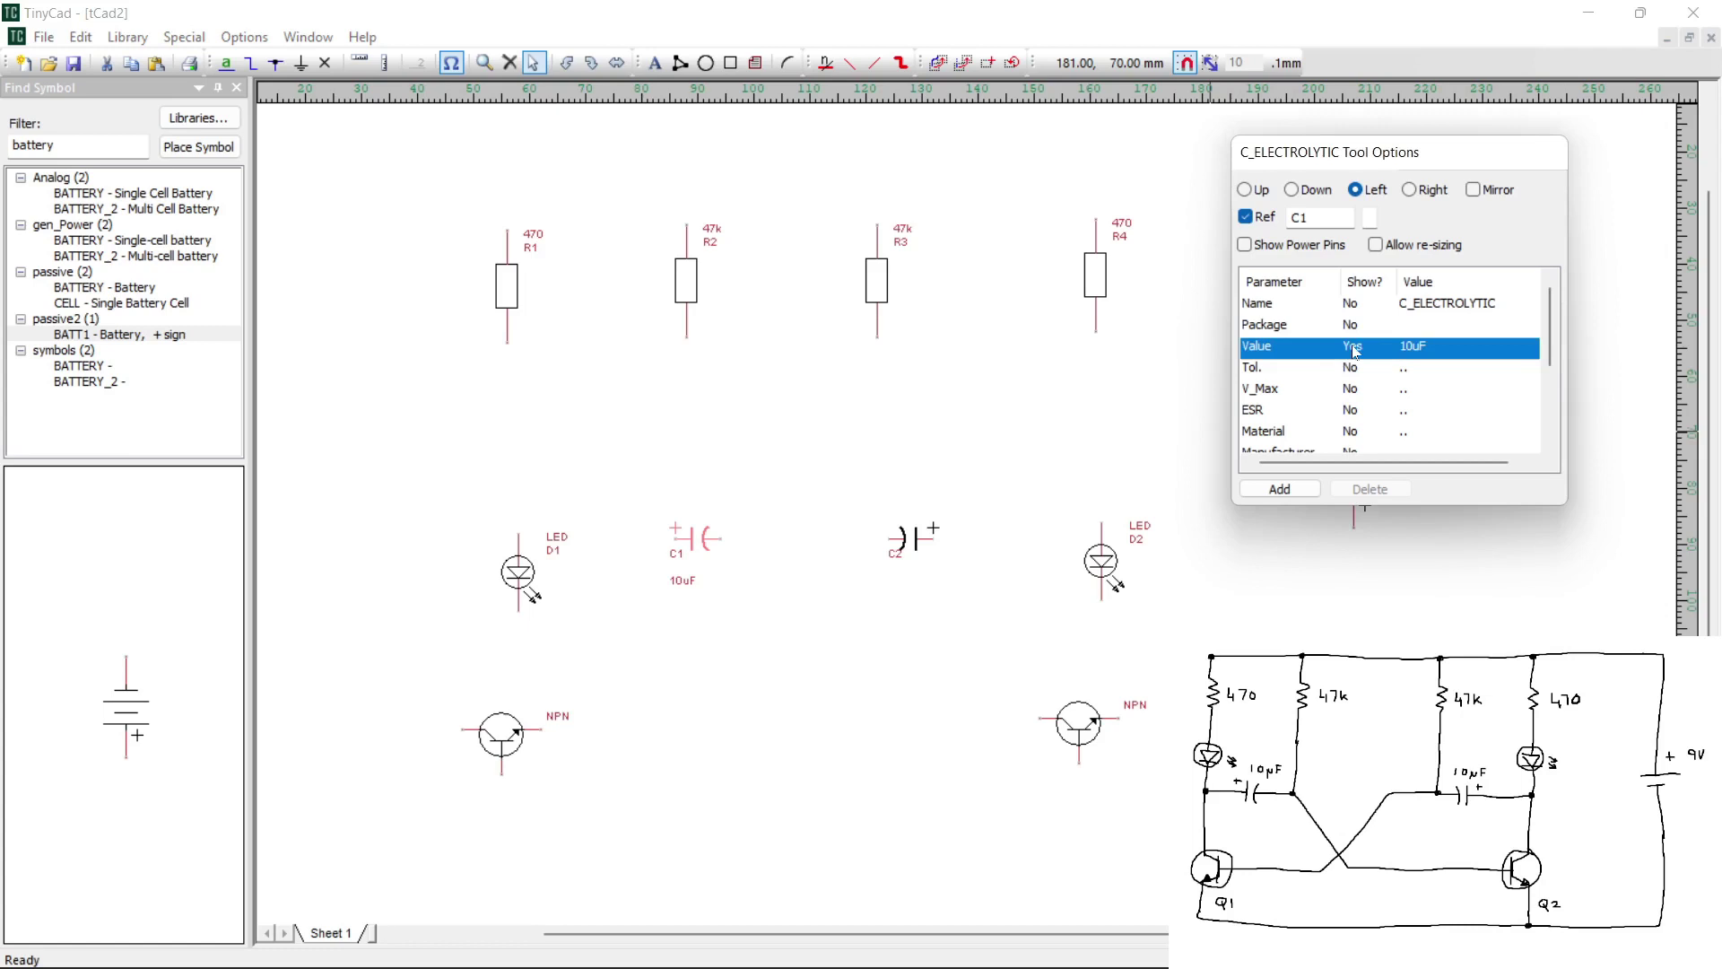
click(910, 538)
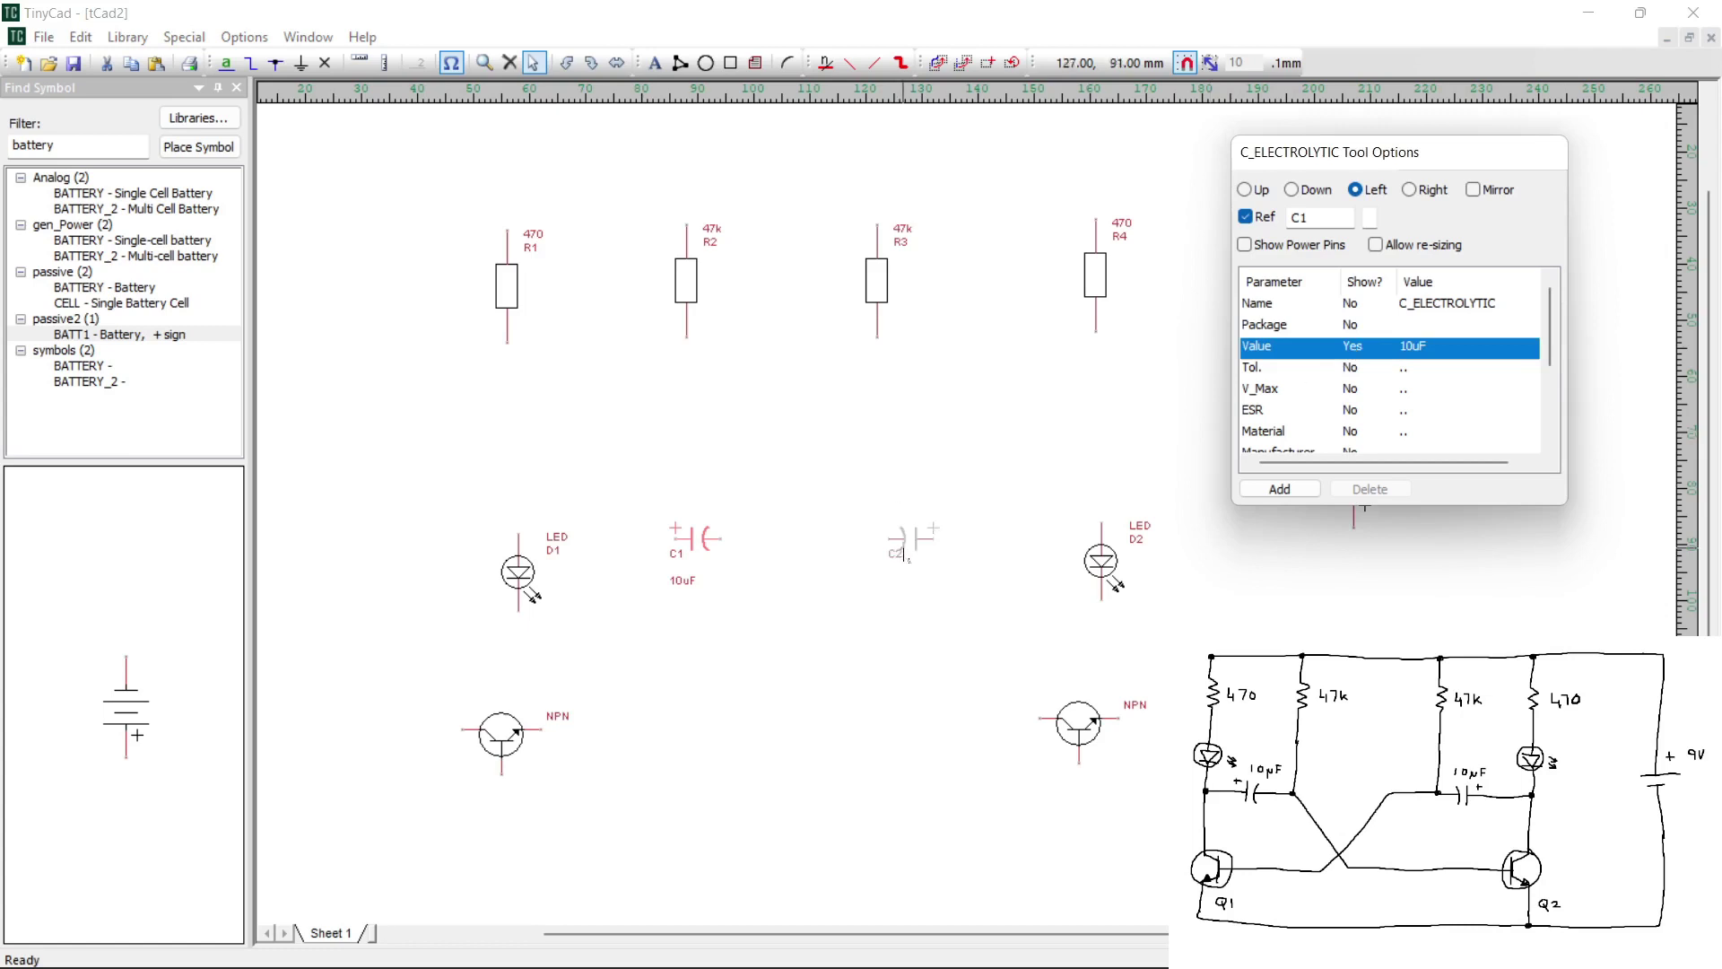
click(1352, 351)
click(1351, 350)
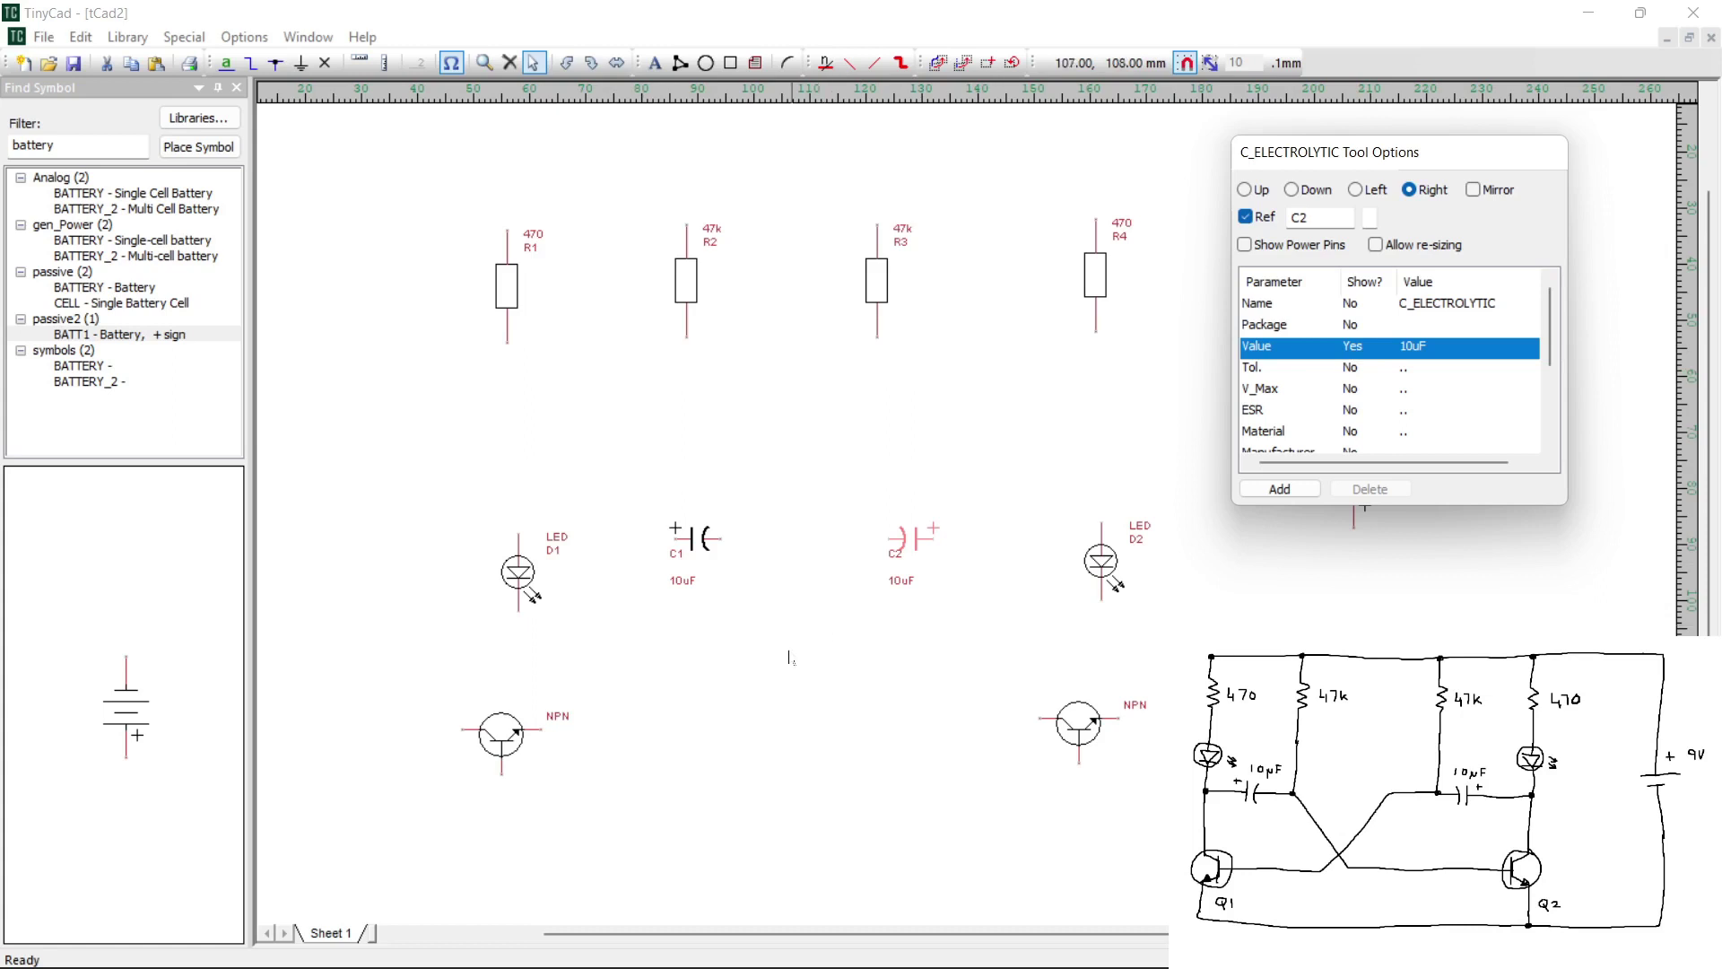
Orient the left NPN transistor Left and the right one Right, so that their bases face each other
click(498, 730)
click(502, 751)
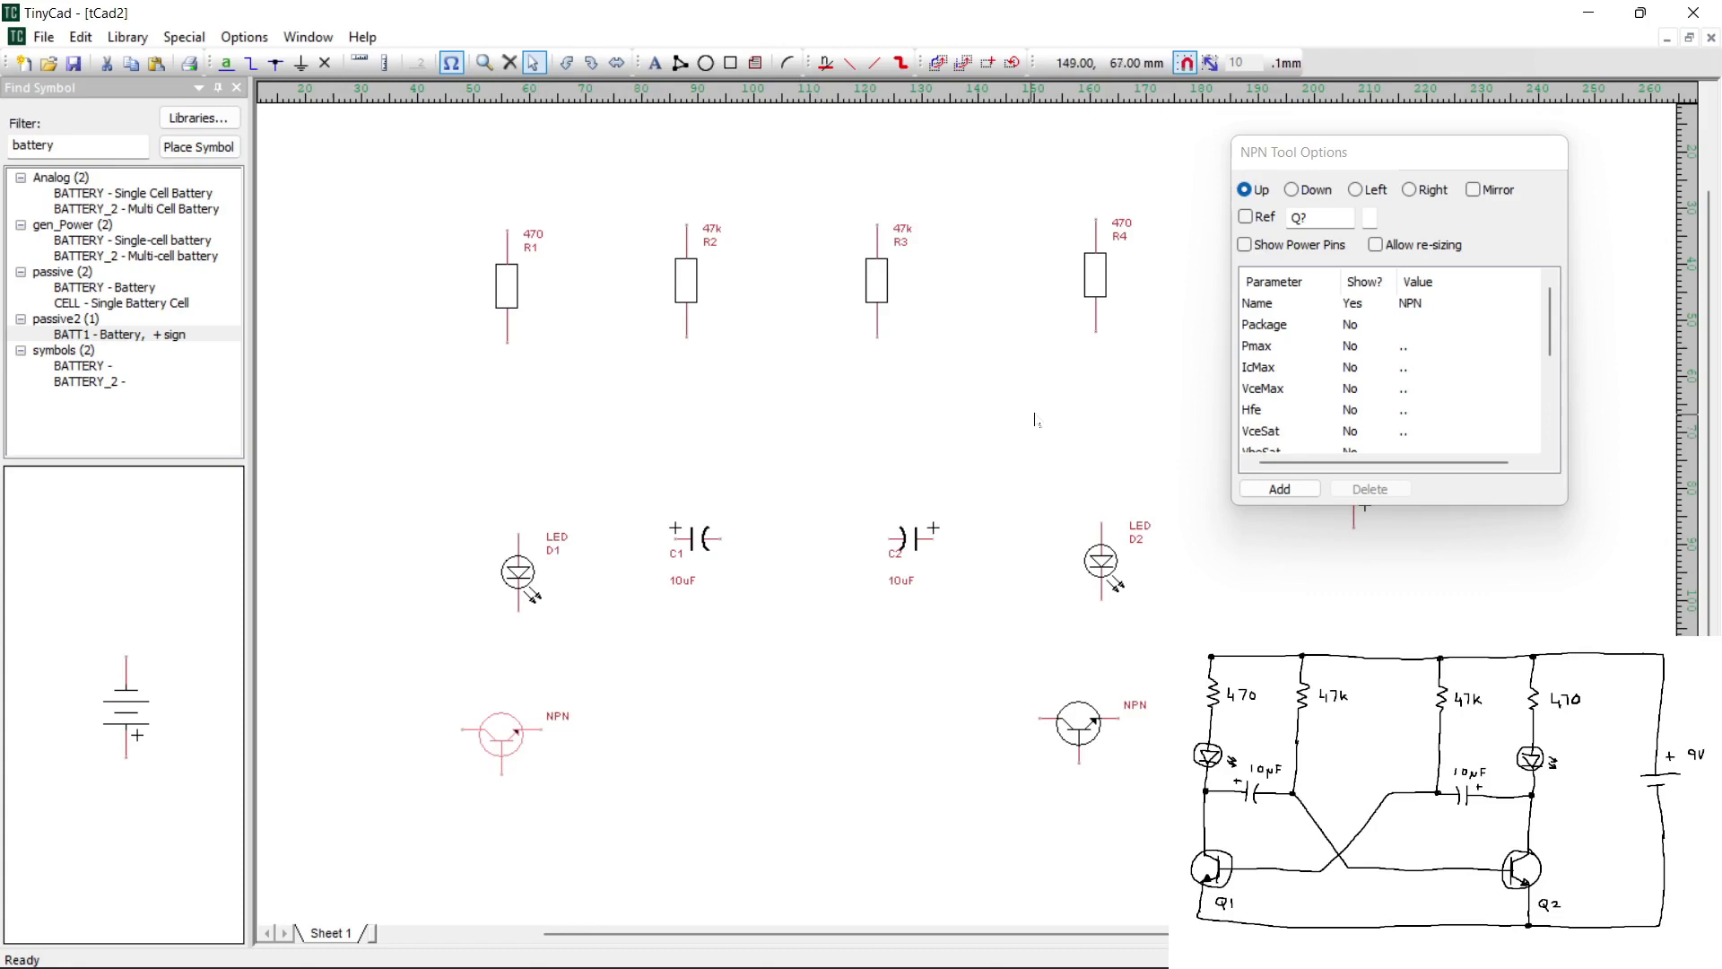
click(1293, 190)
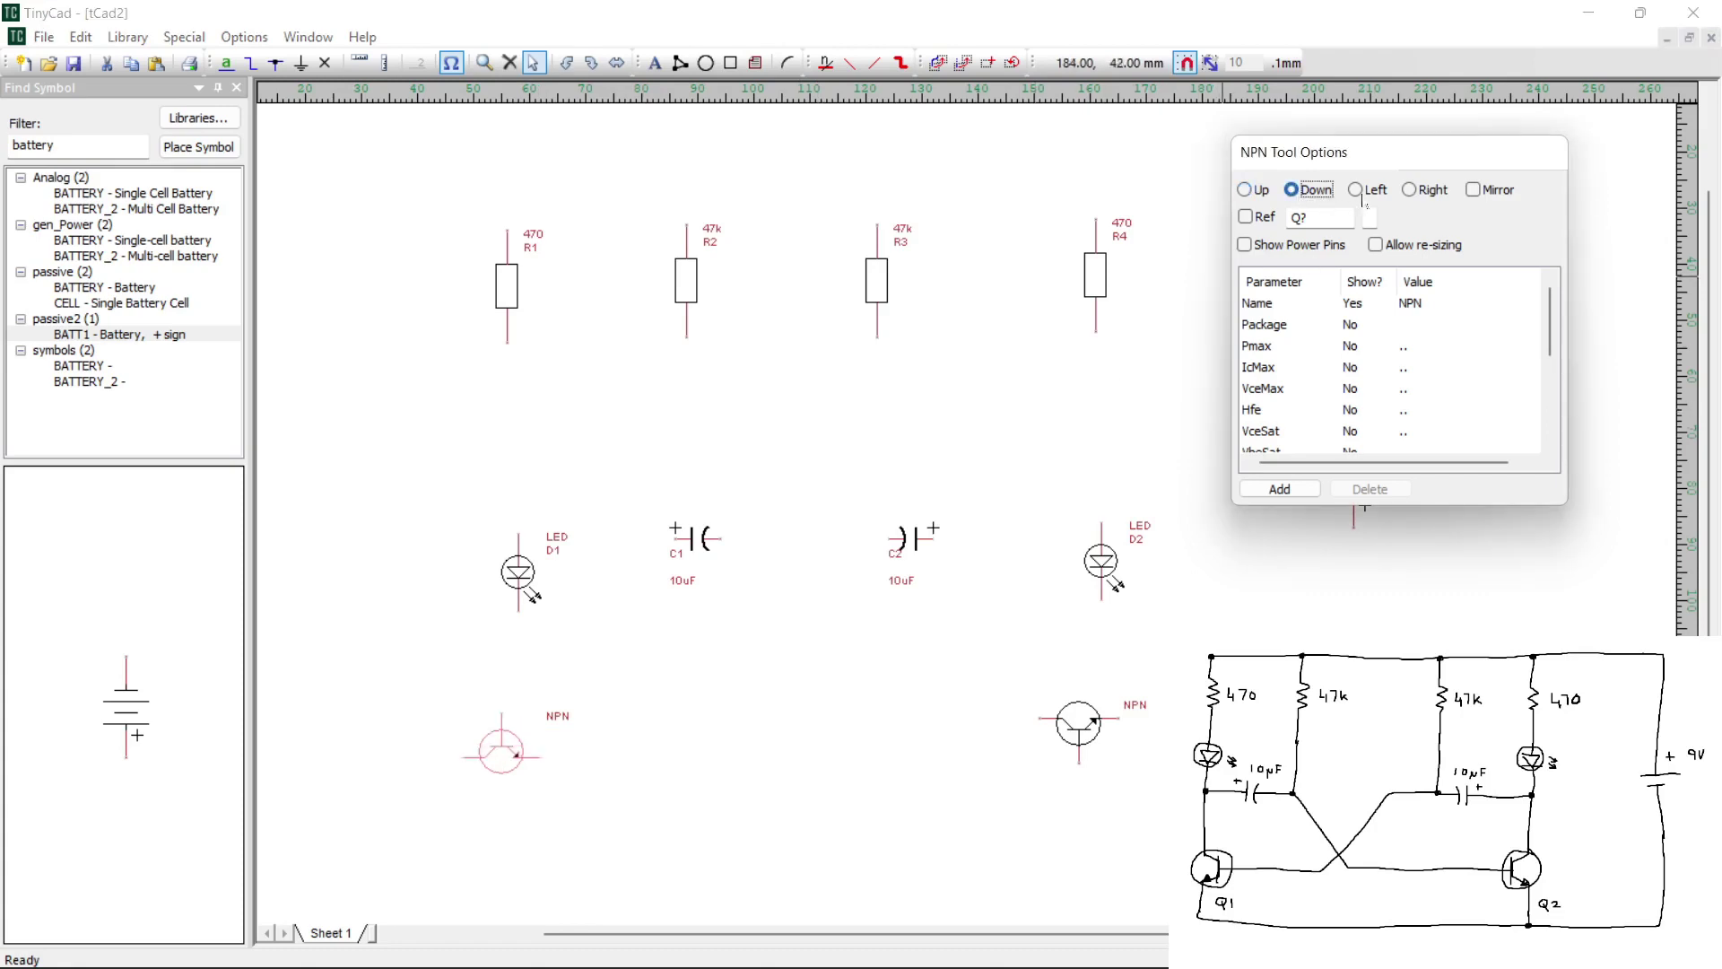
click(1355, 189)
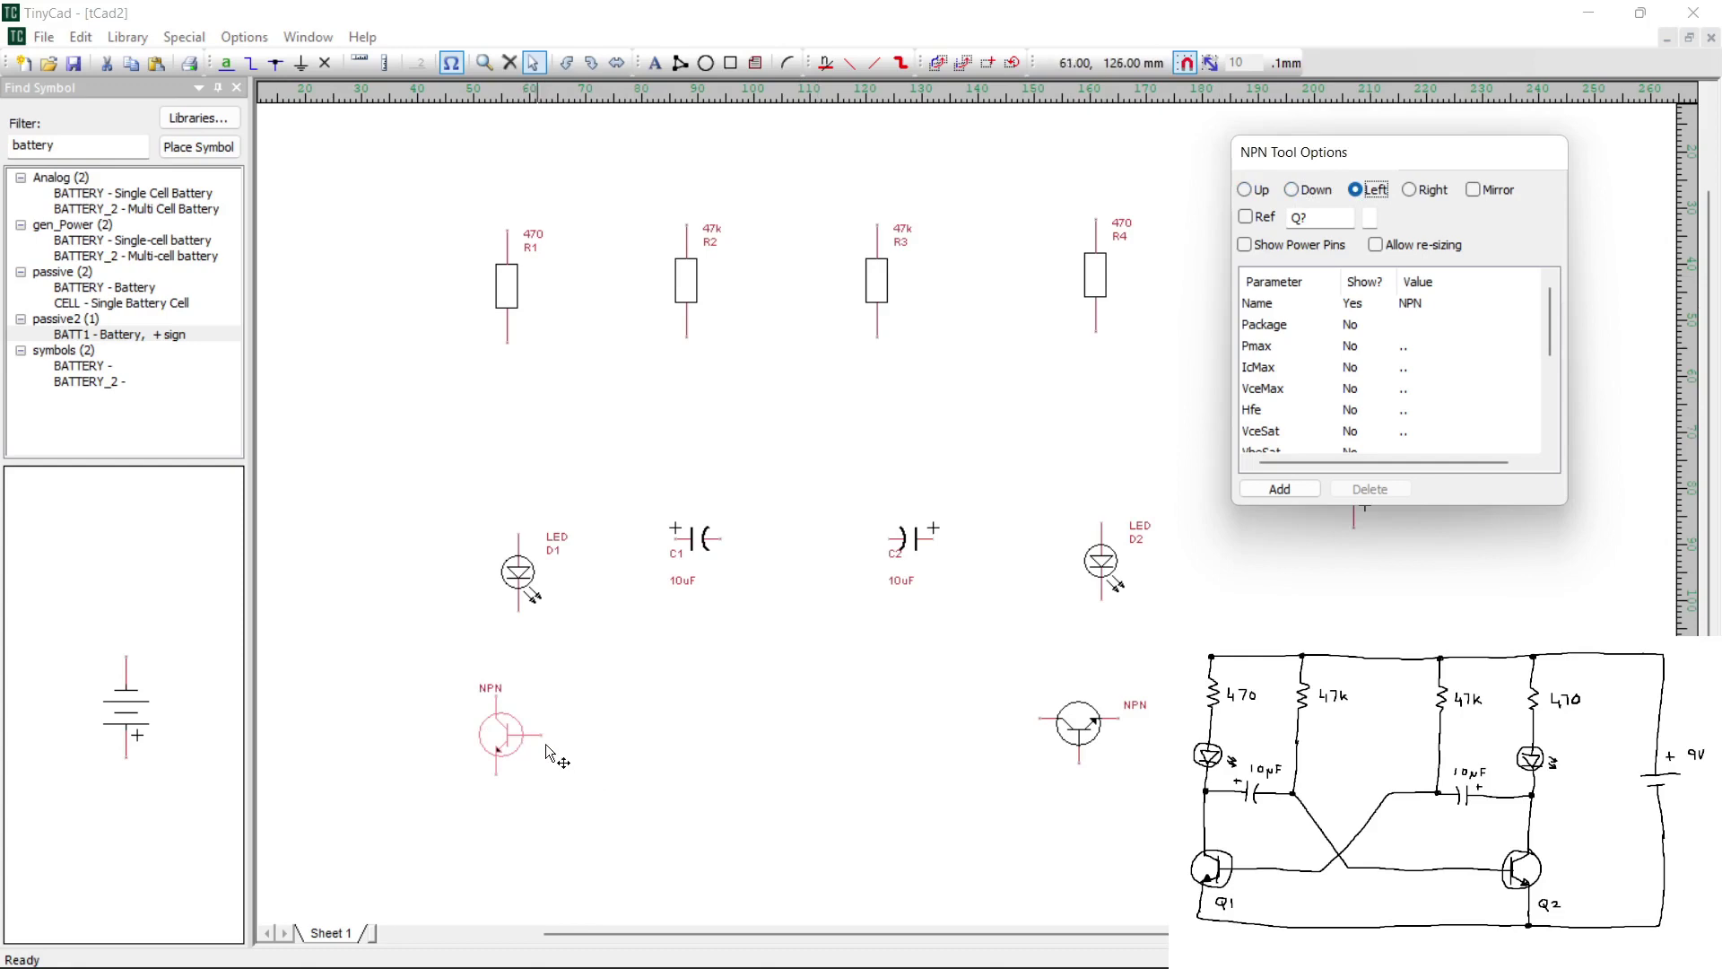
click(1081, 742)
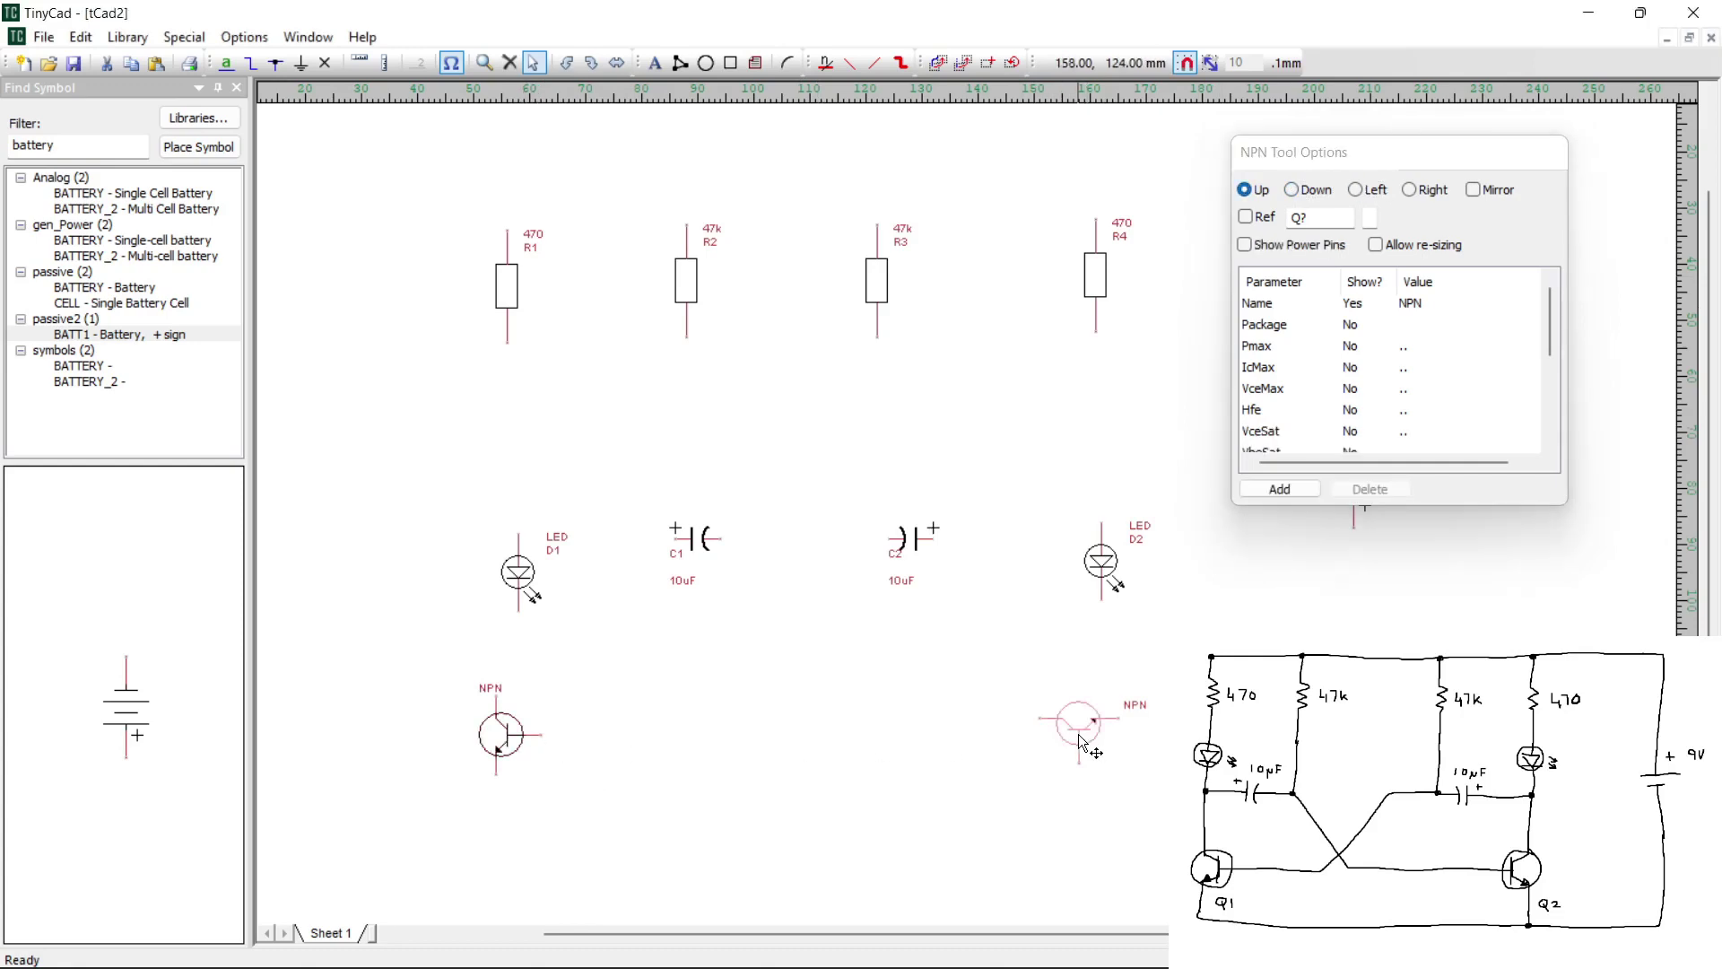
click(1409, 190)
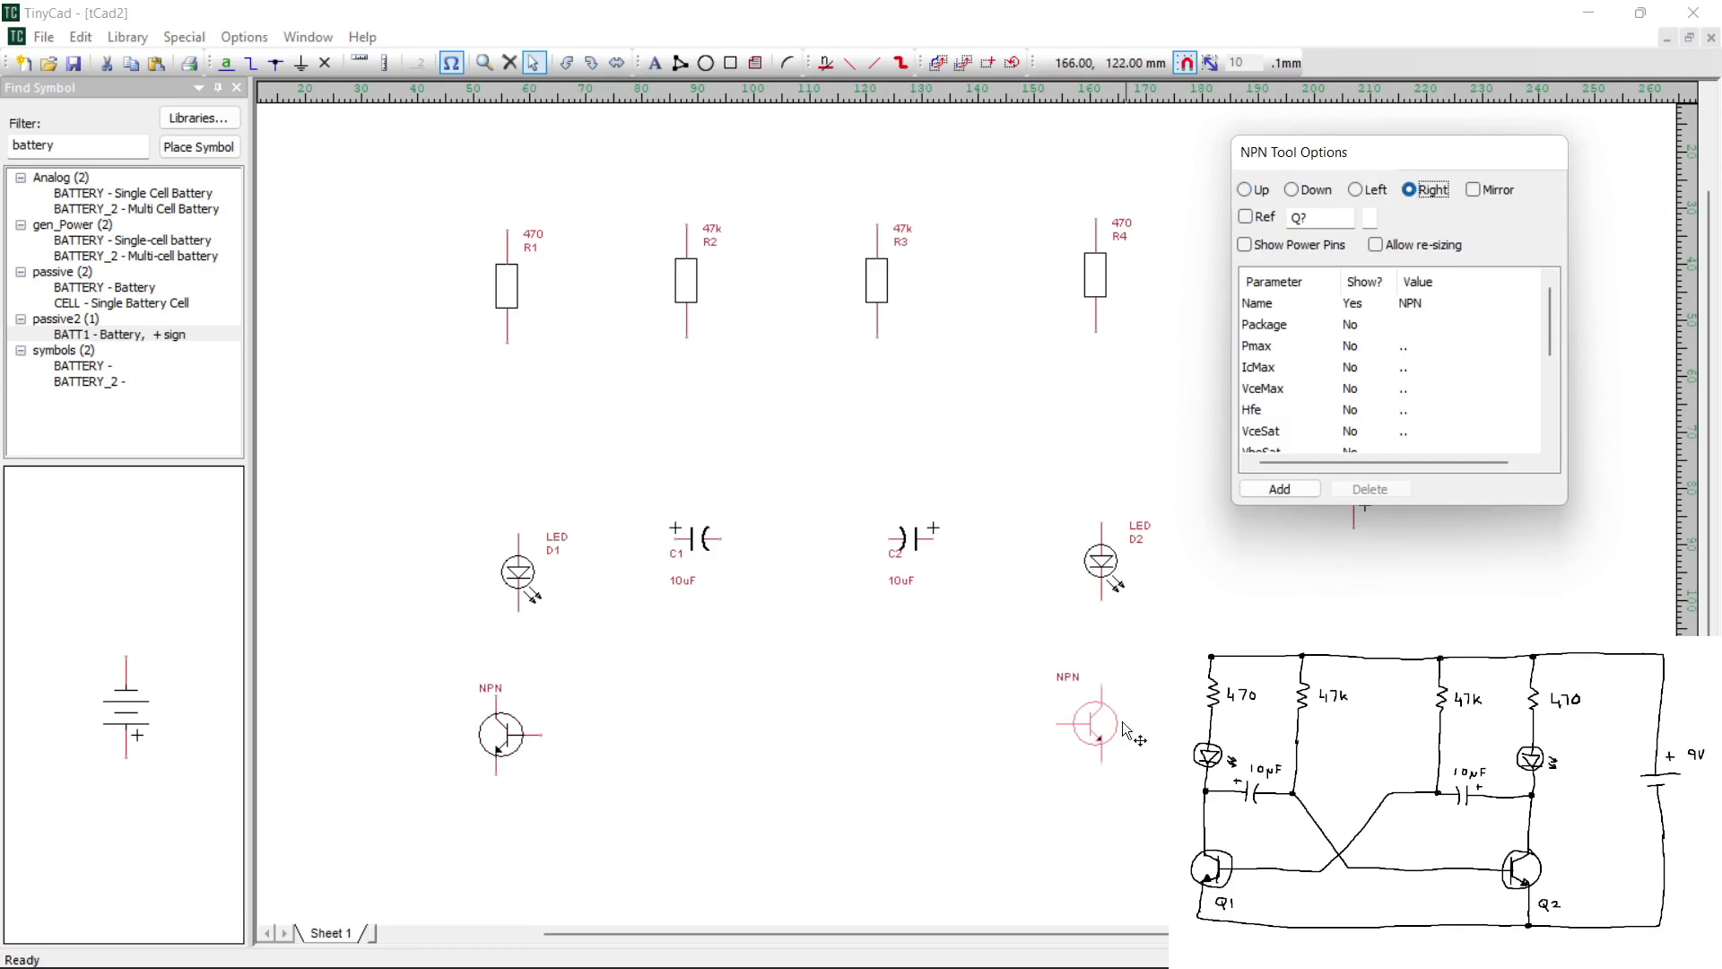
Set the references of the left and right NPN transistors to Q1 and Q2, and show both reference labels
click(497, 750)
click(528, 740)
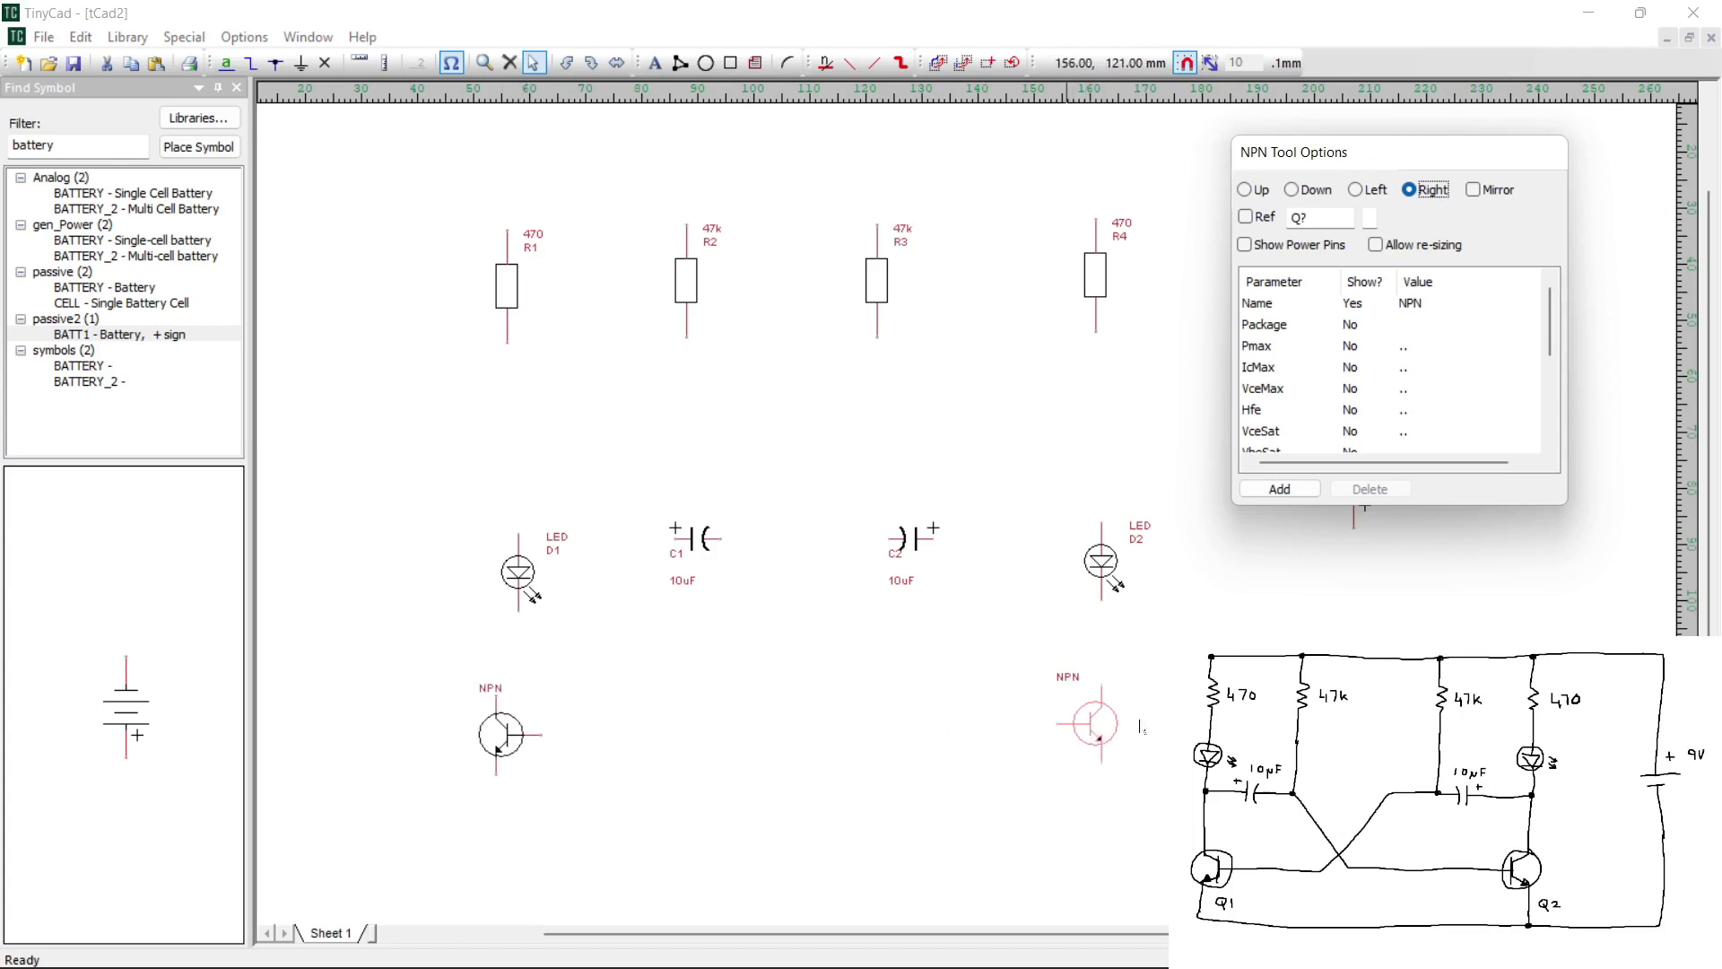
click(1078, 731)
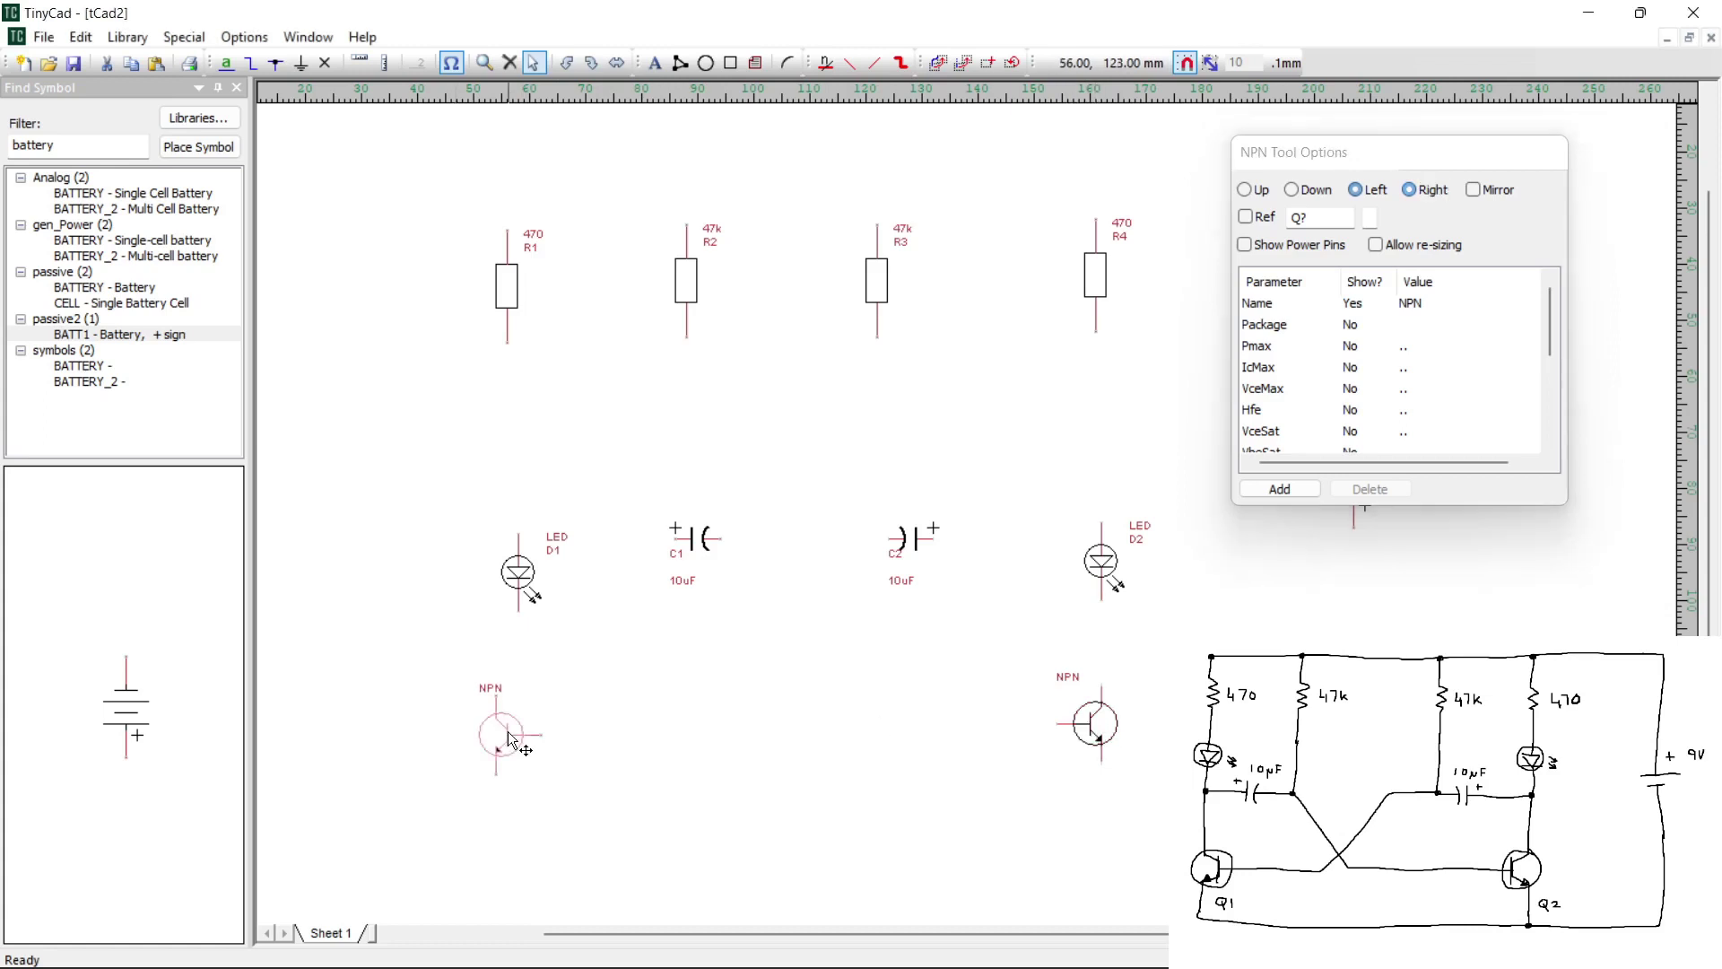
click(1318, 218)
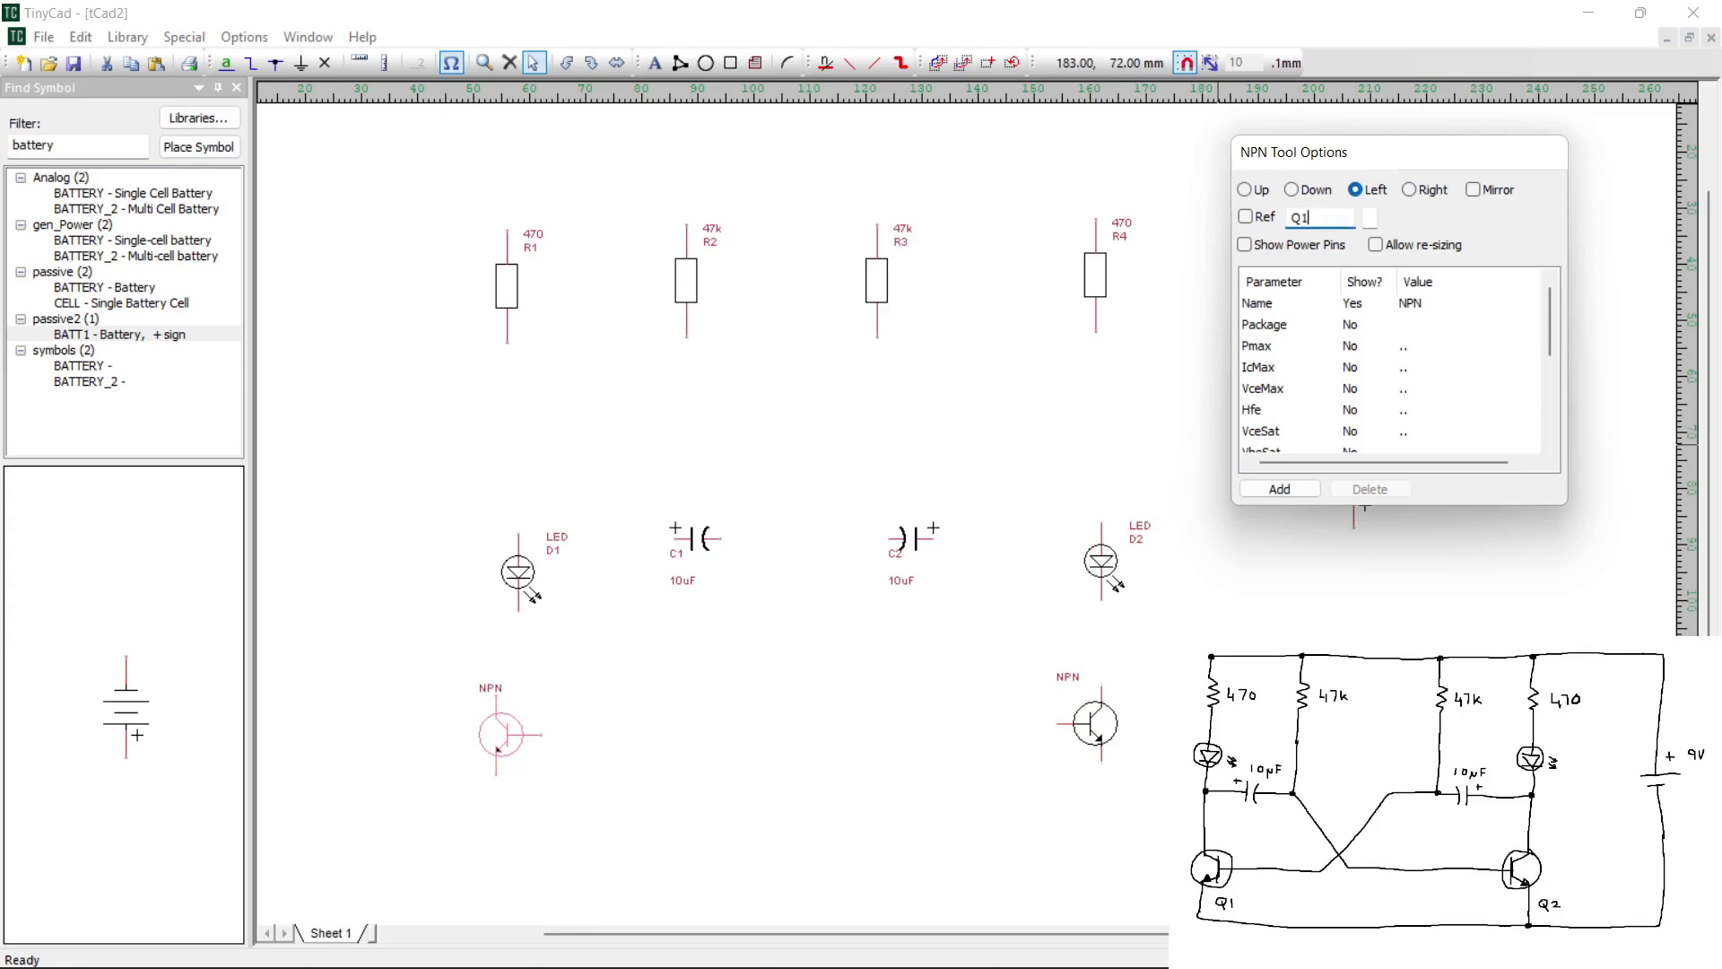
text(1)
click(1246, 216)
click(1088, 723)
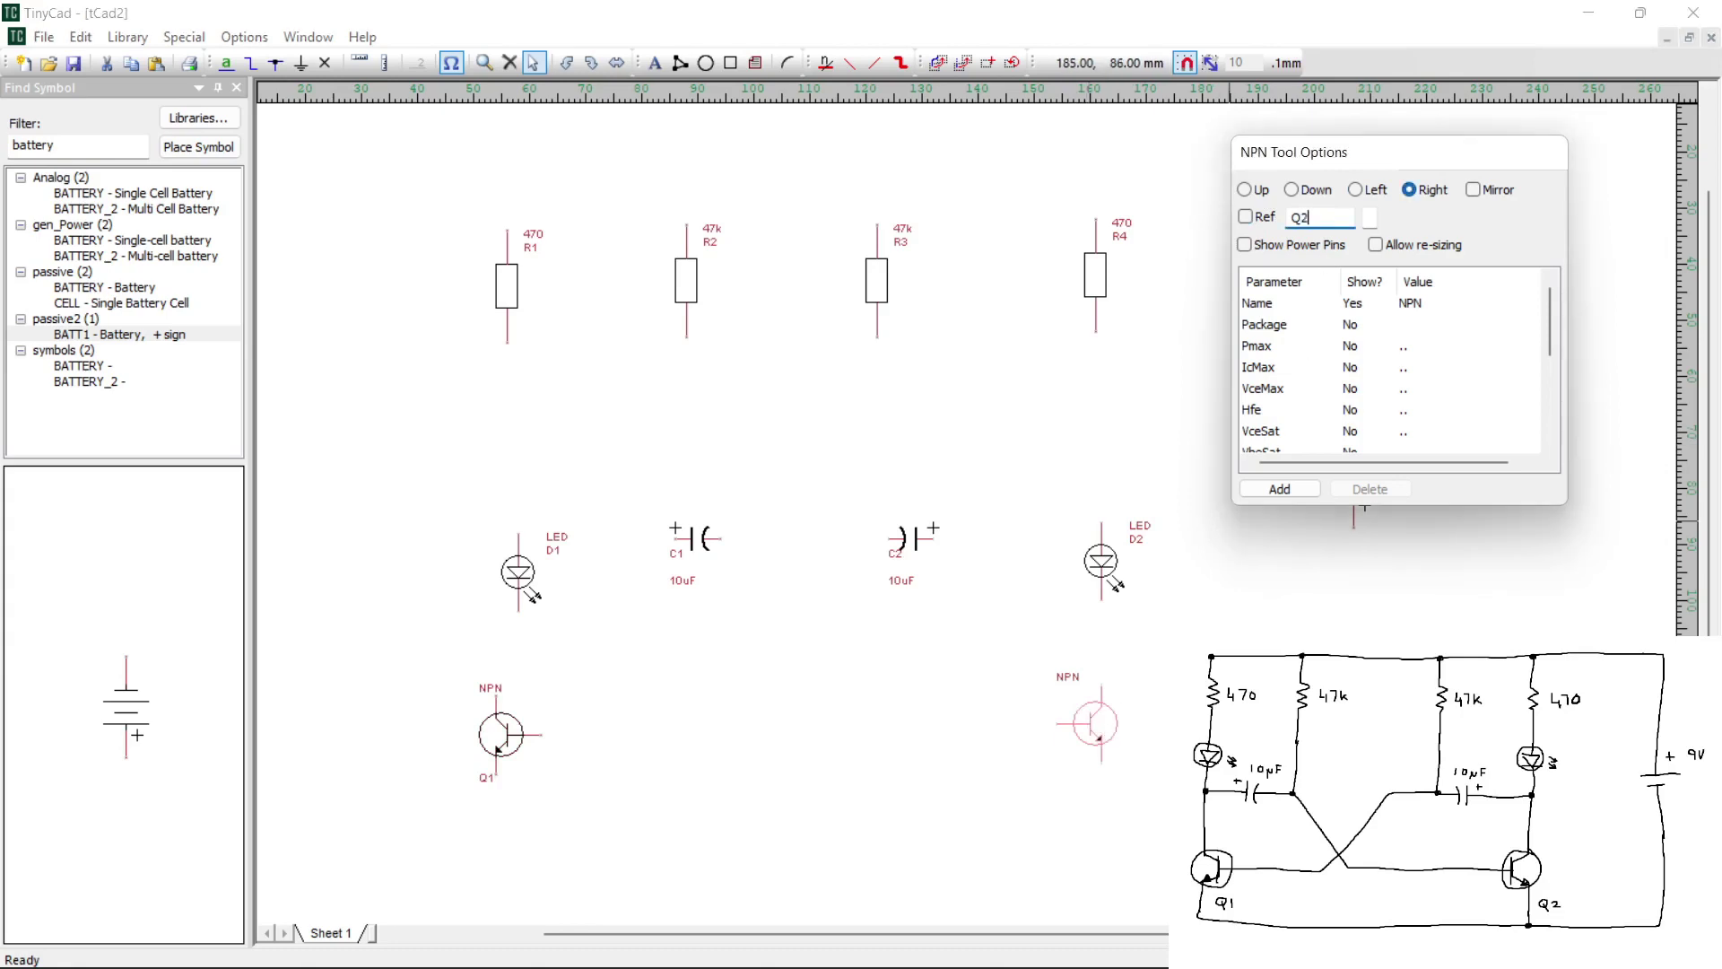
click(1246, 217)
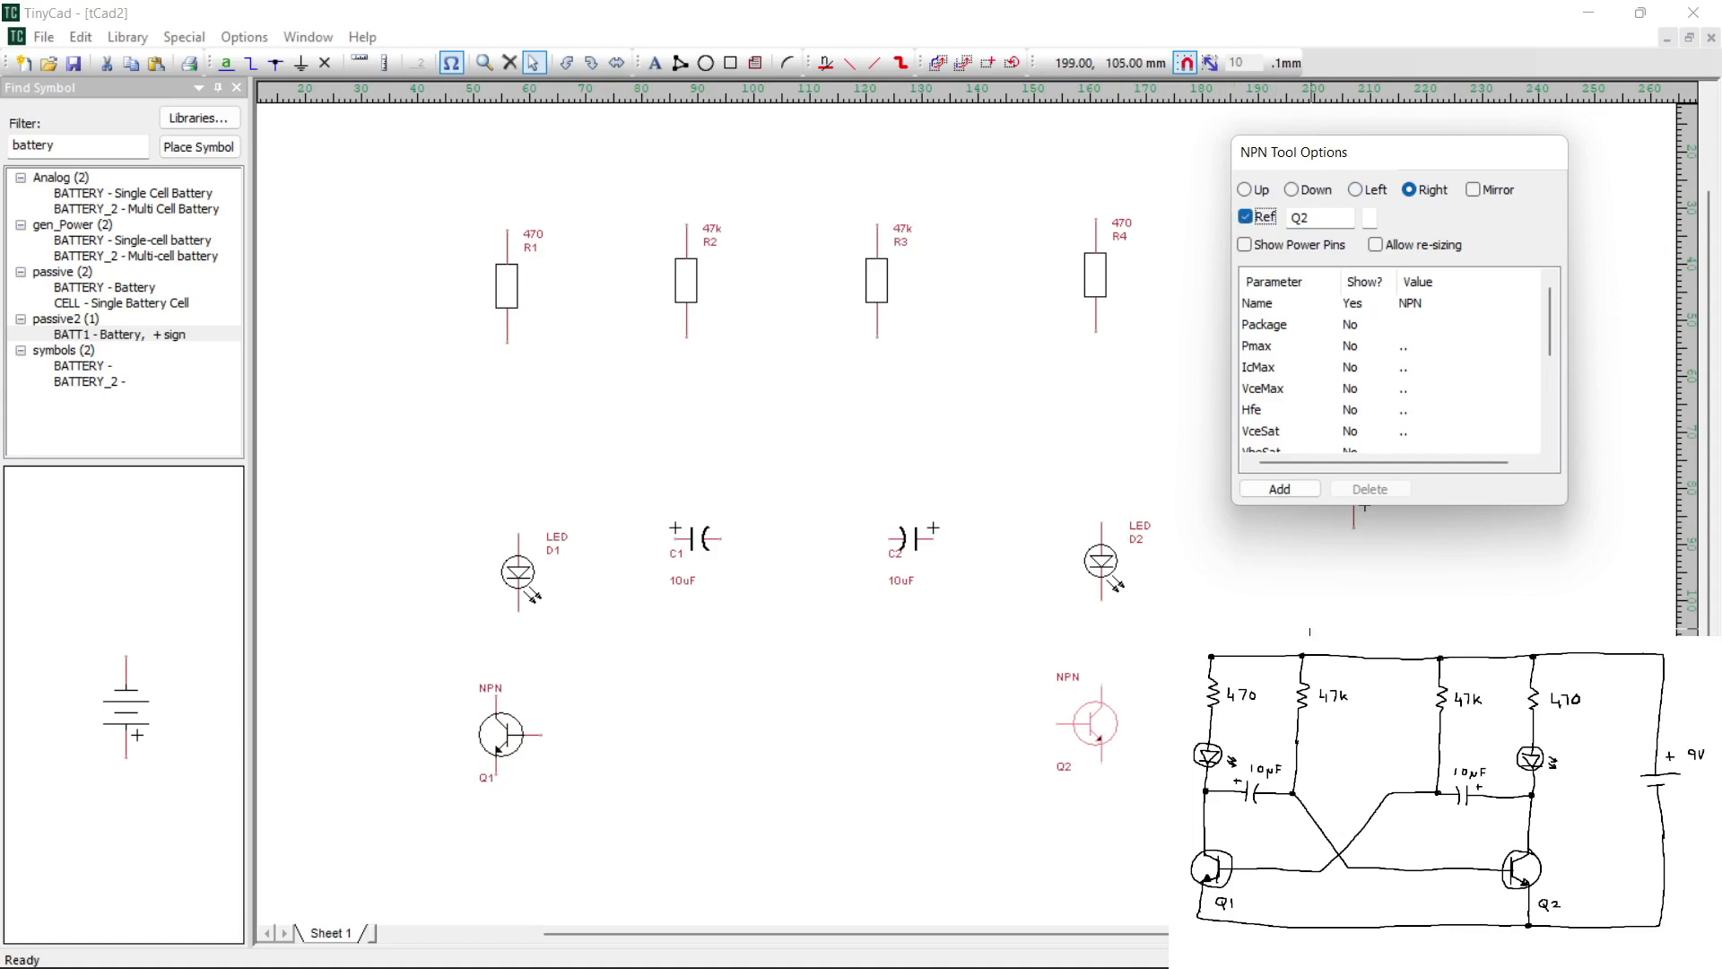
Orient the battery Down with its plus sign upward, and set its reference to B1 and its name to 9 Volts
drag(1388, 166, 1515, 33)
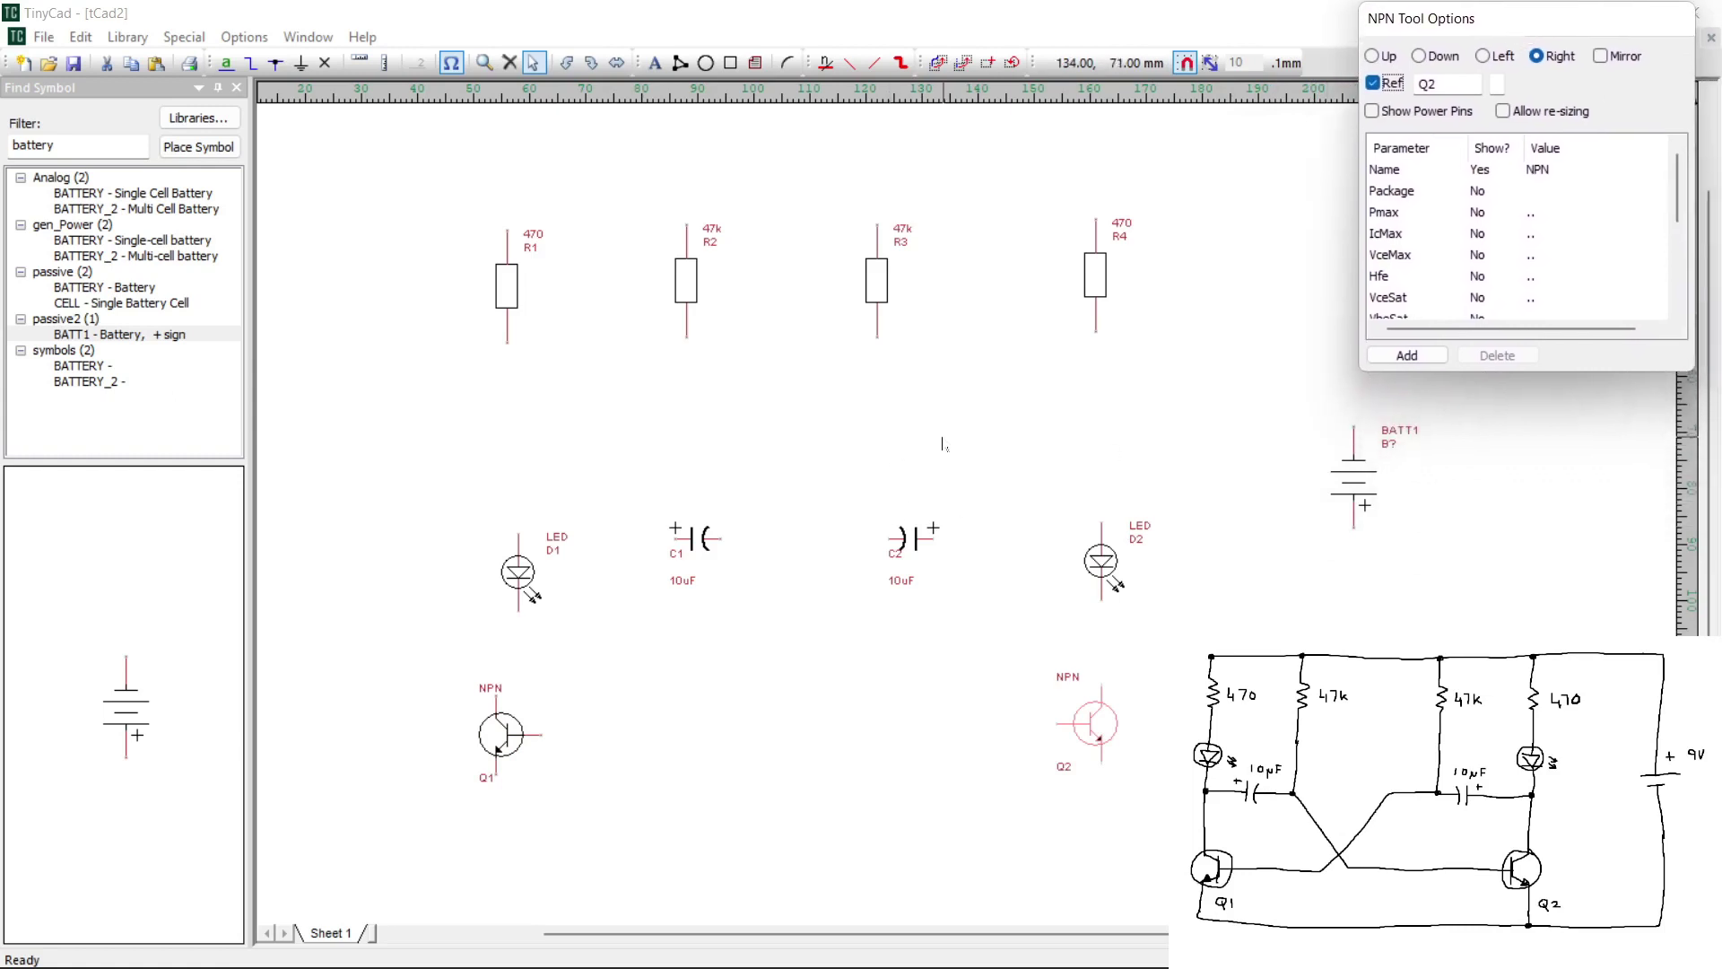
middle_drag(943, 442, 784, 439)
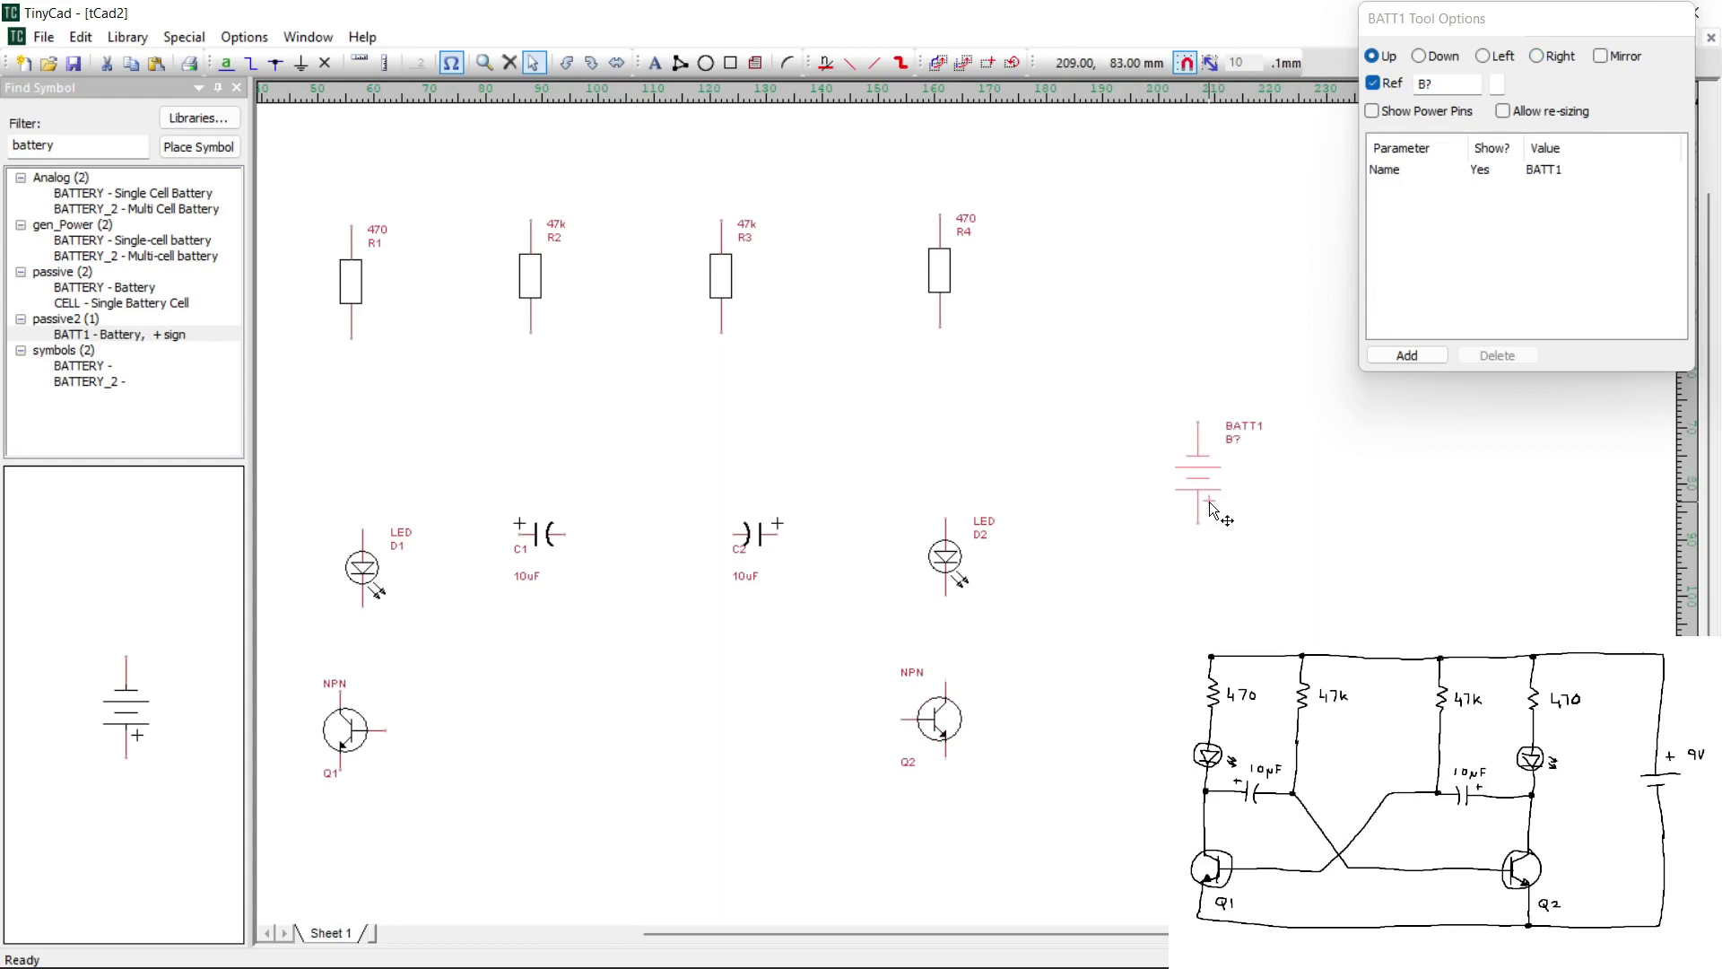
click(1419, 56)
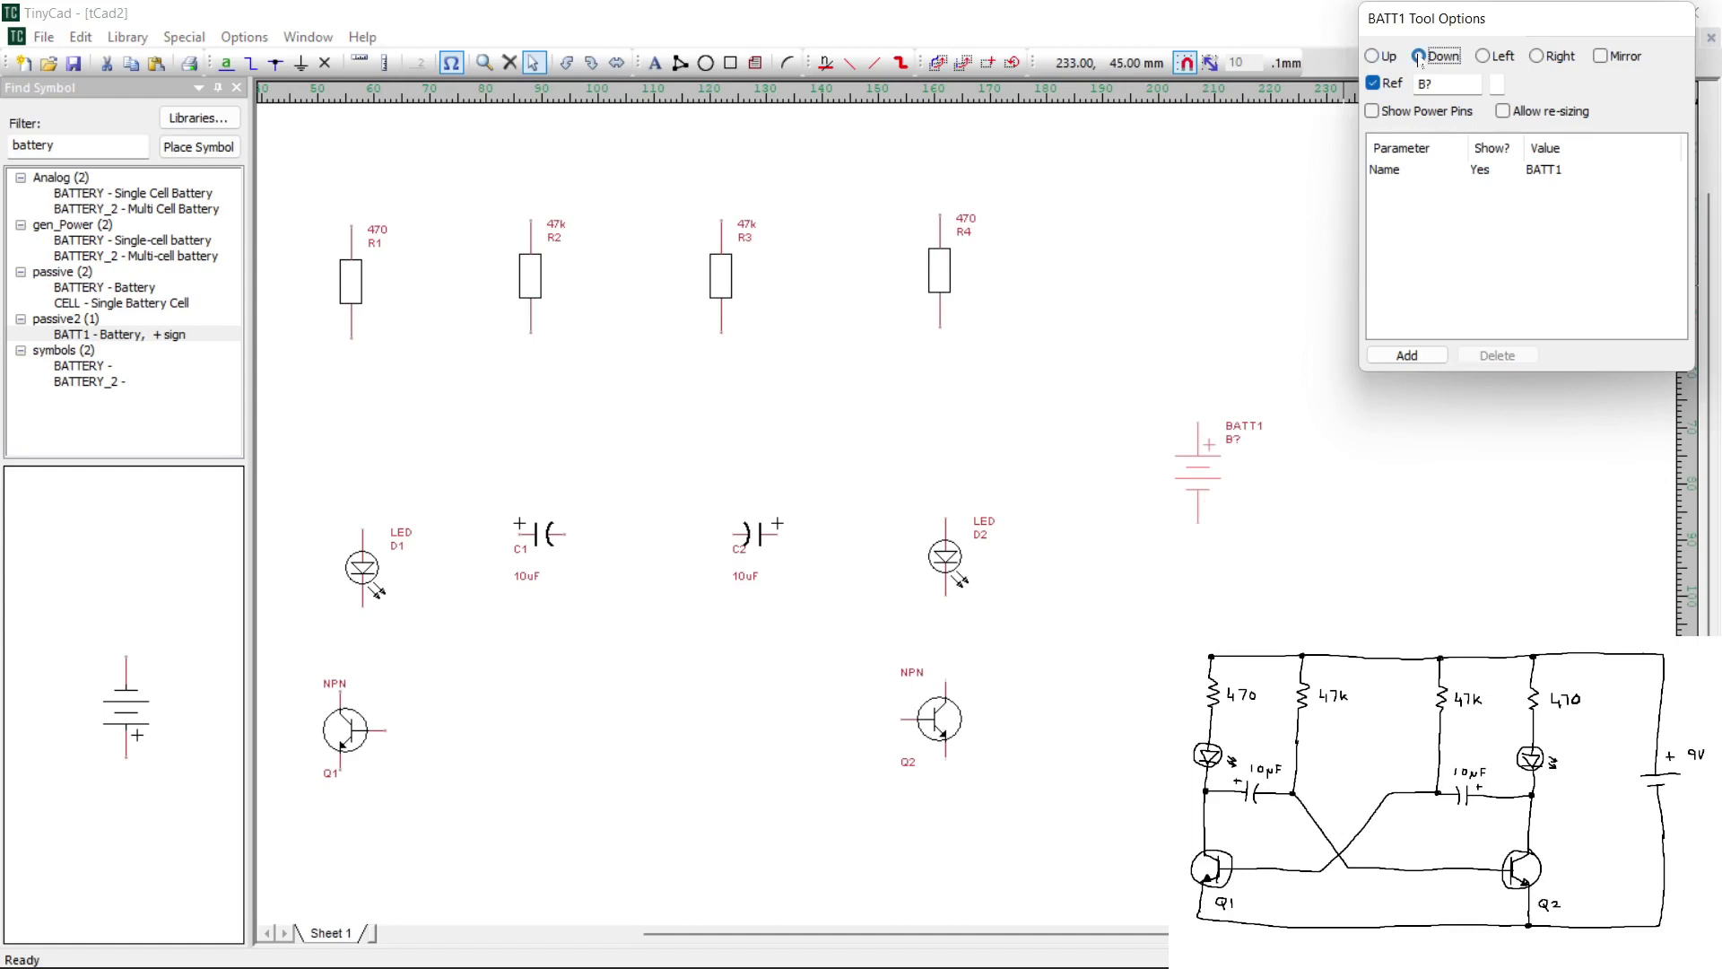
click(1444, 83)
double_click(1541, 173)
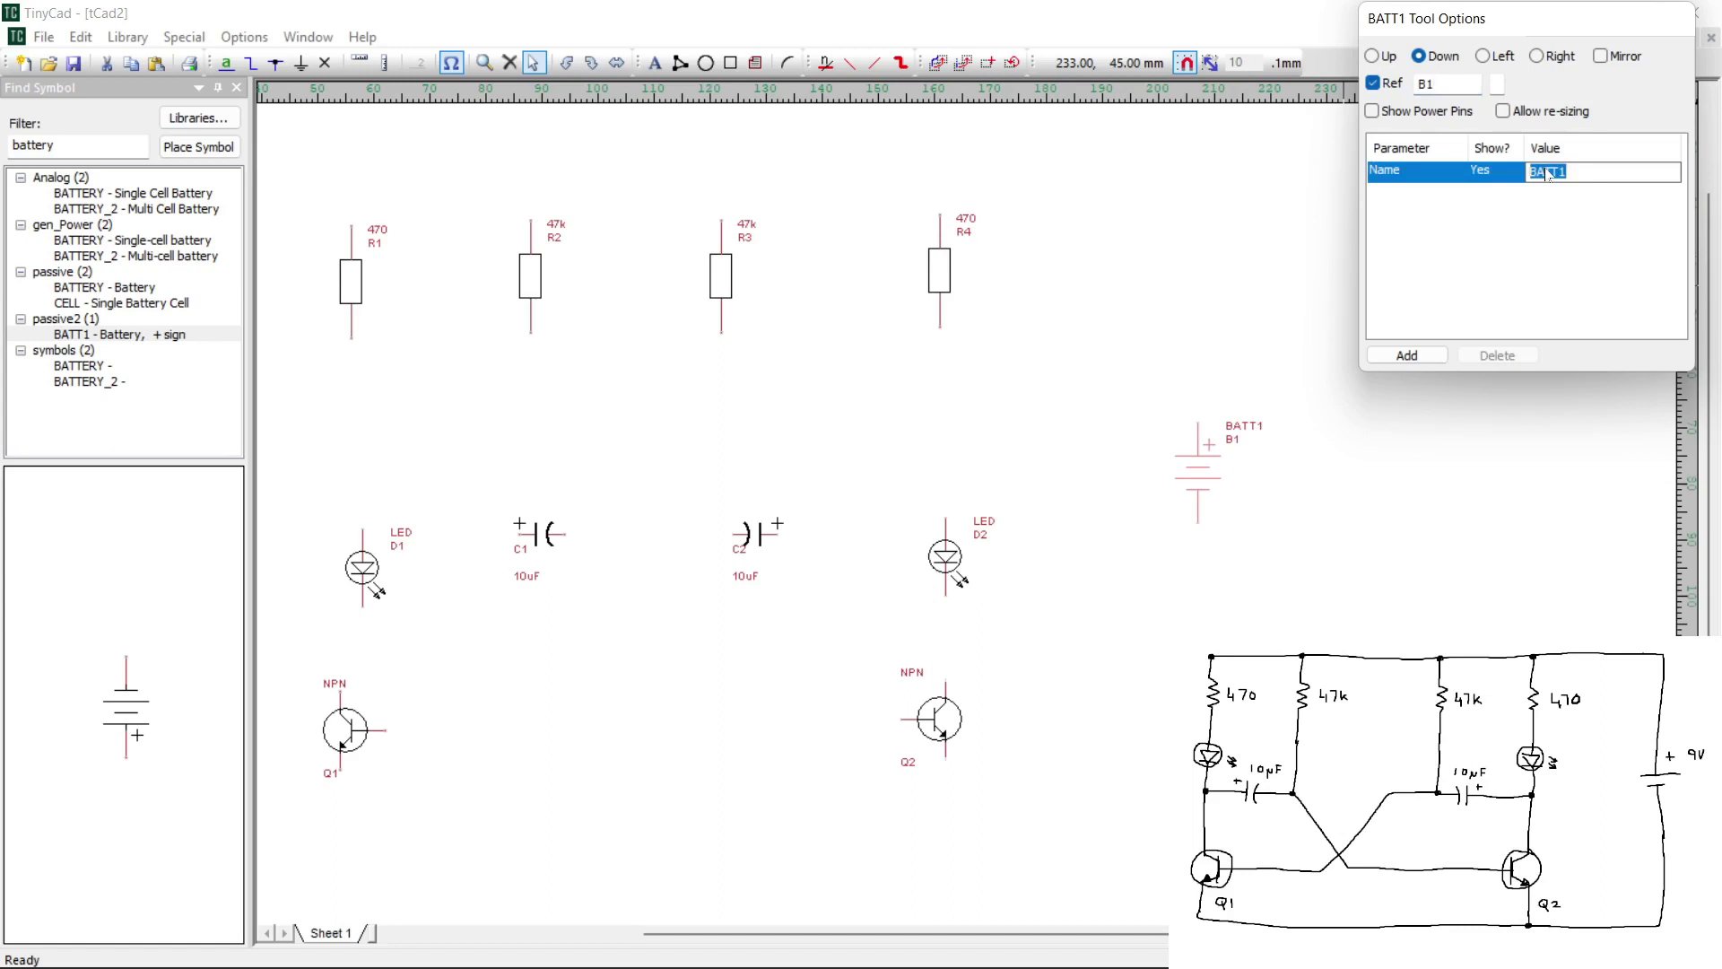
text(9 Volts)
click(1489, 497)
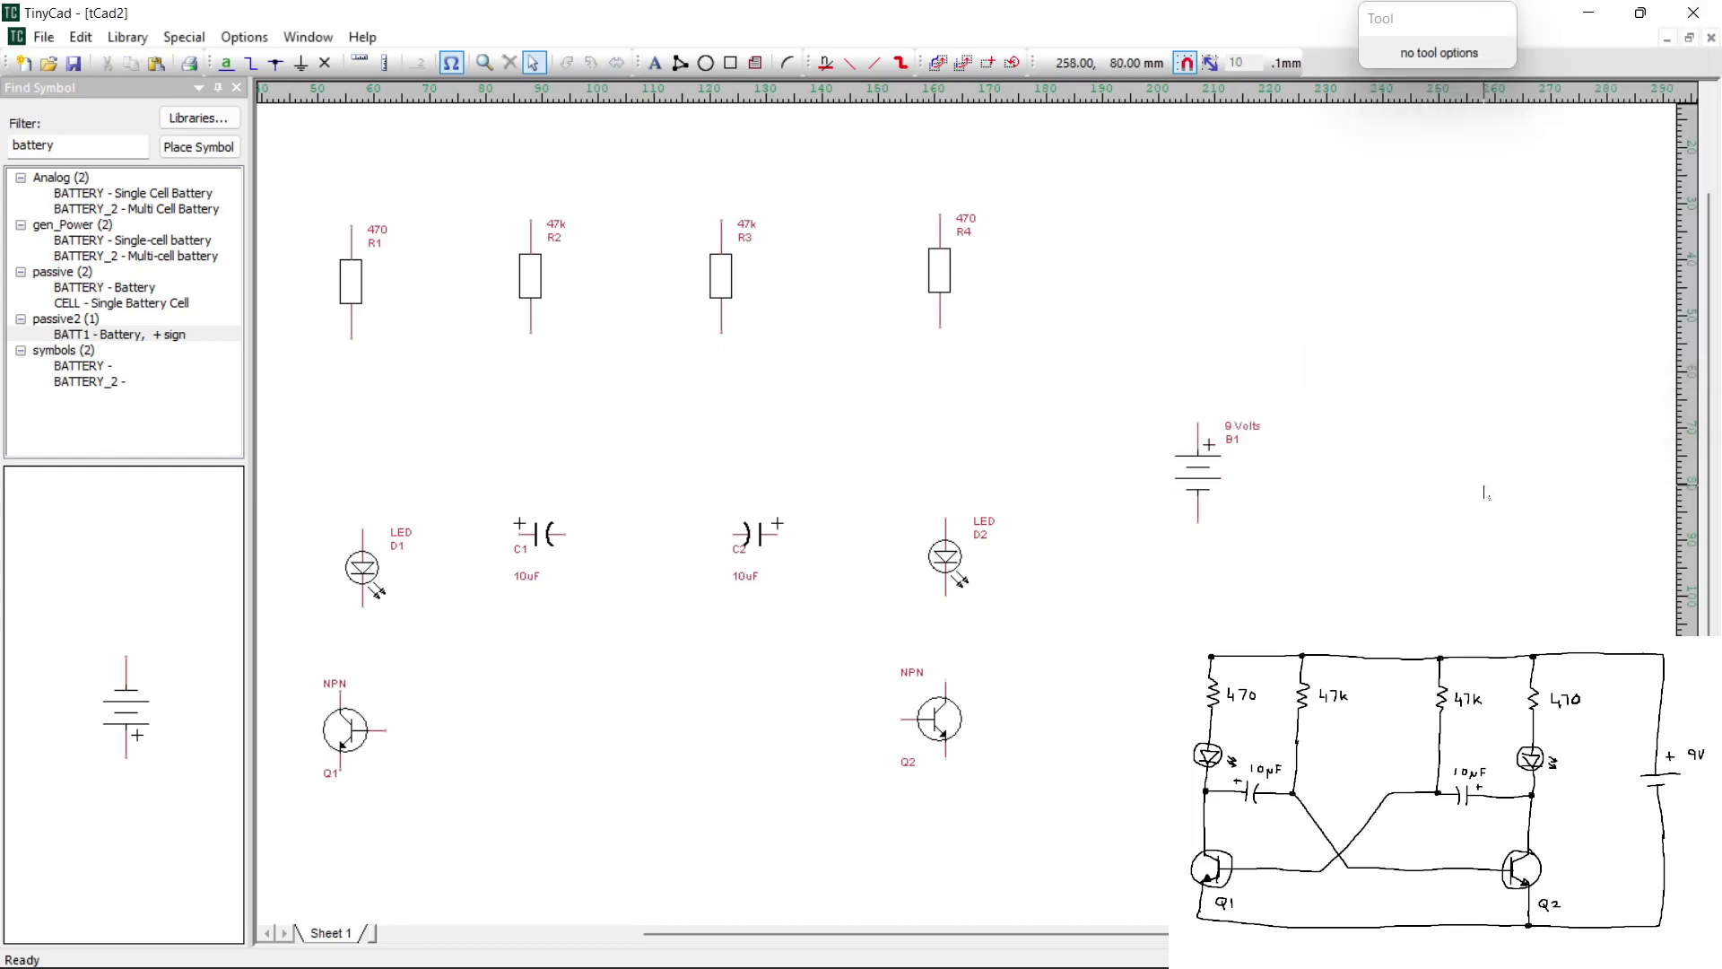
Move all four resistors together about 10 mm down, closer to the LEDs and capacitors
key(w)
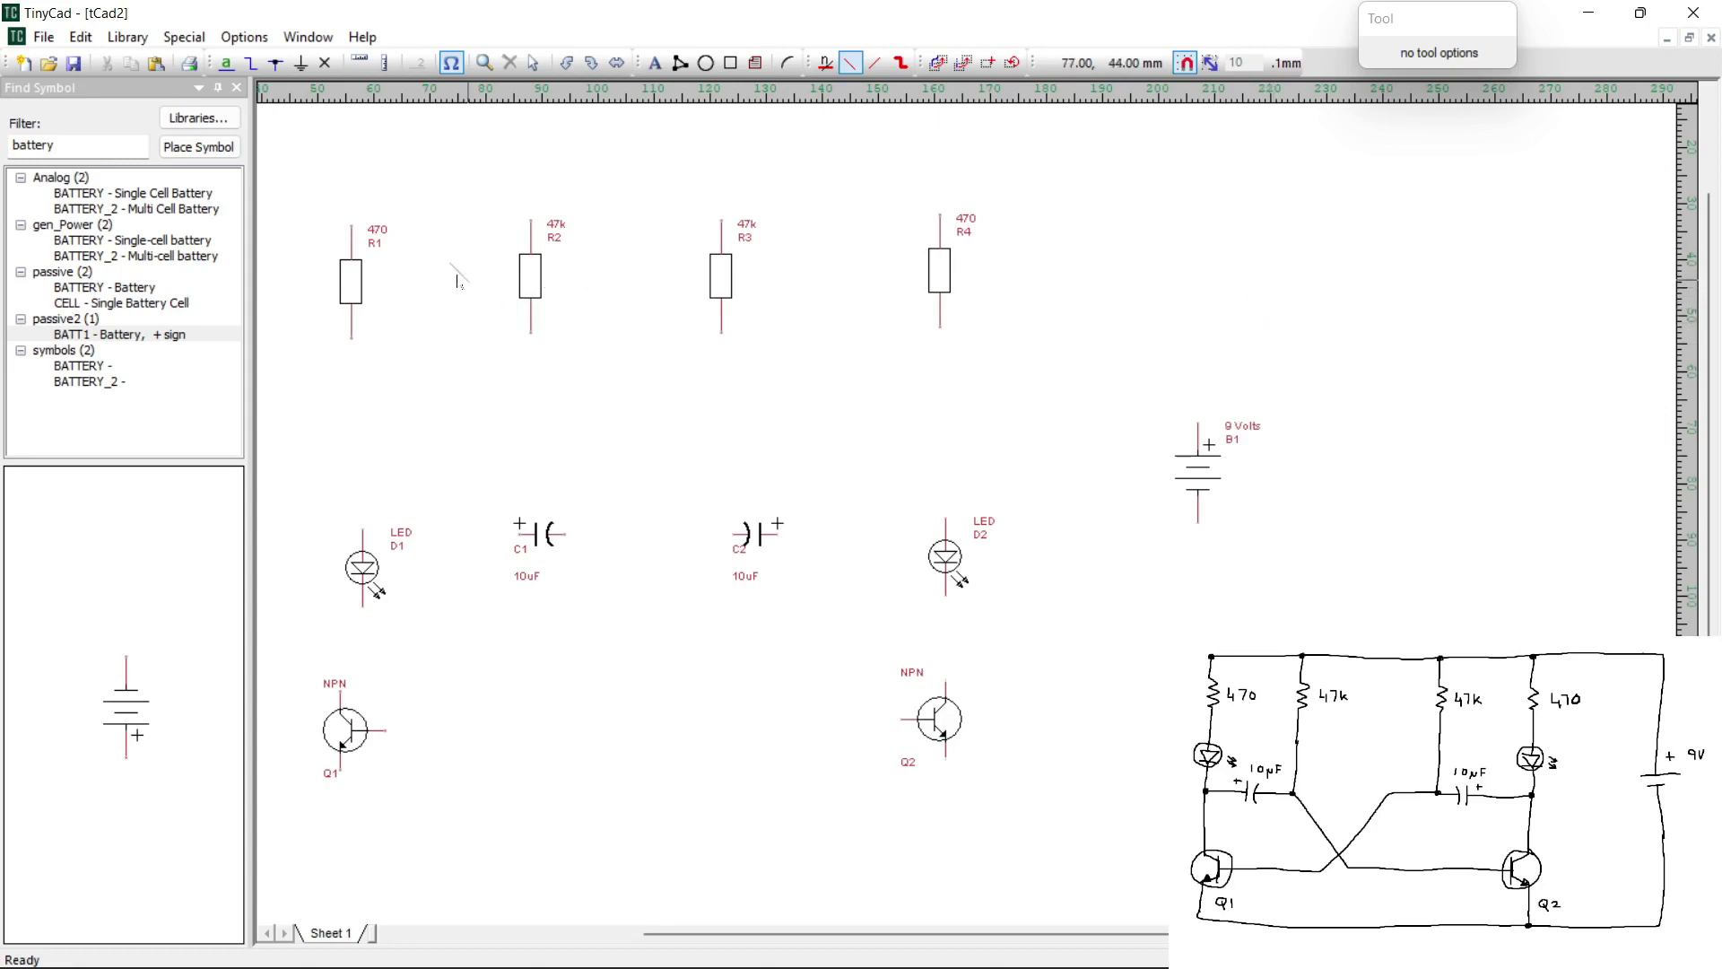
click(531, 63)
drag(319, 177, 1033, 388)
drag(714, 293, 719, 344)
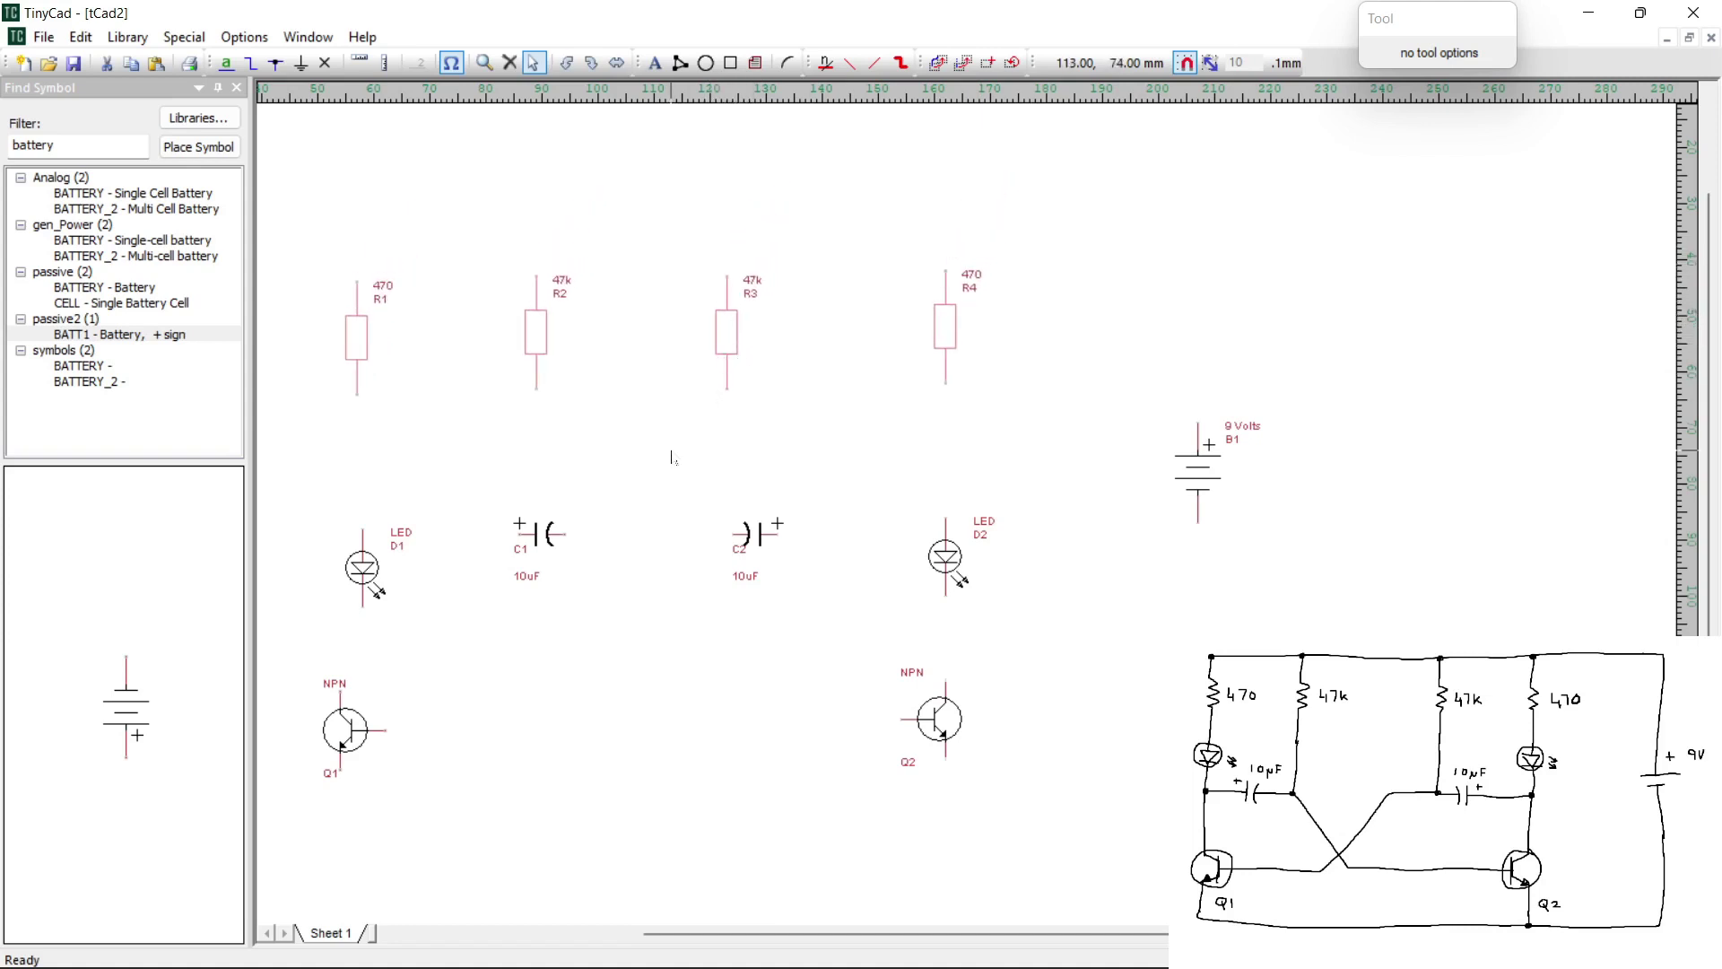
scroll(672, 458, up, 1)
middle_drag(668, 457, 756, 410)
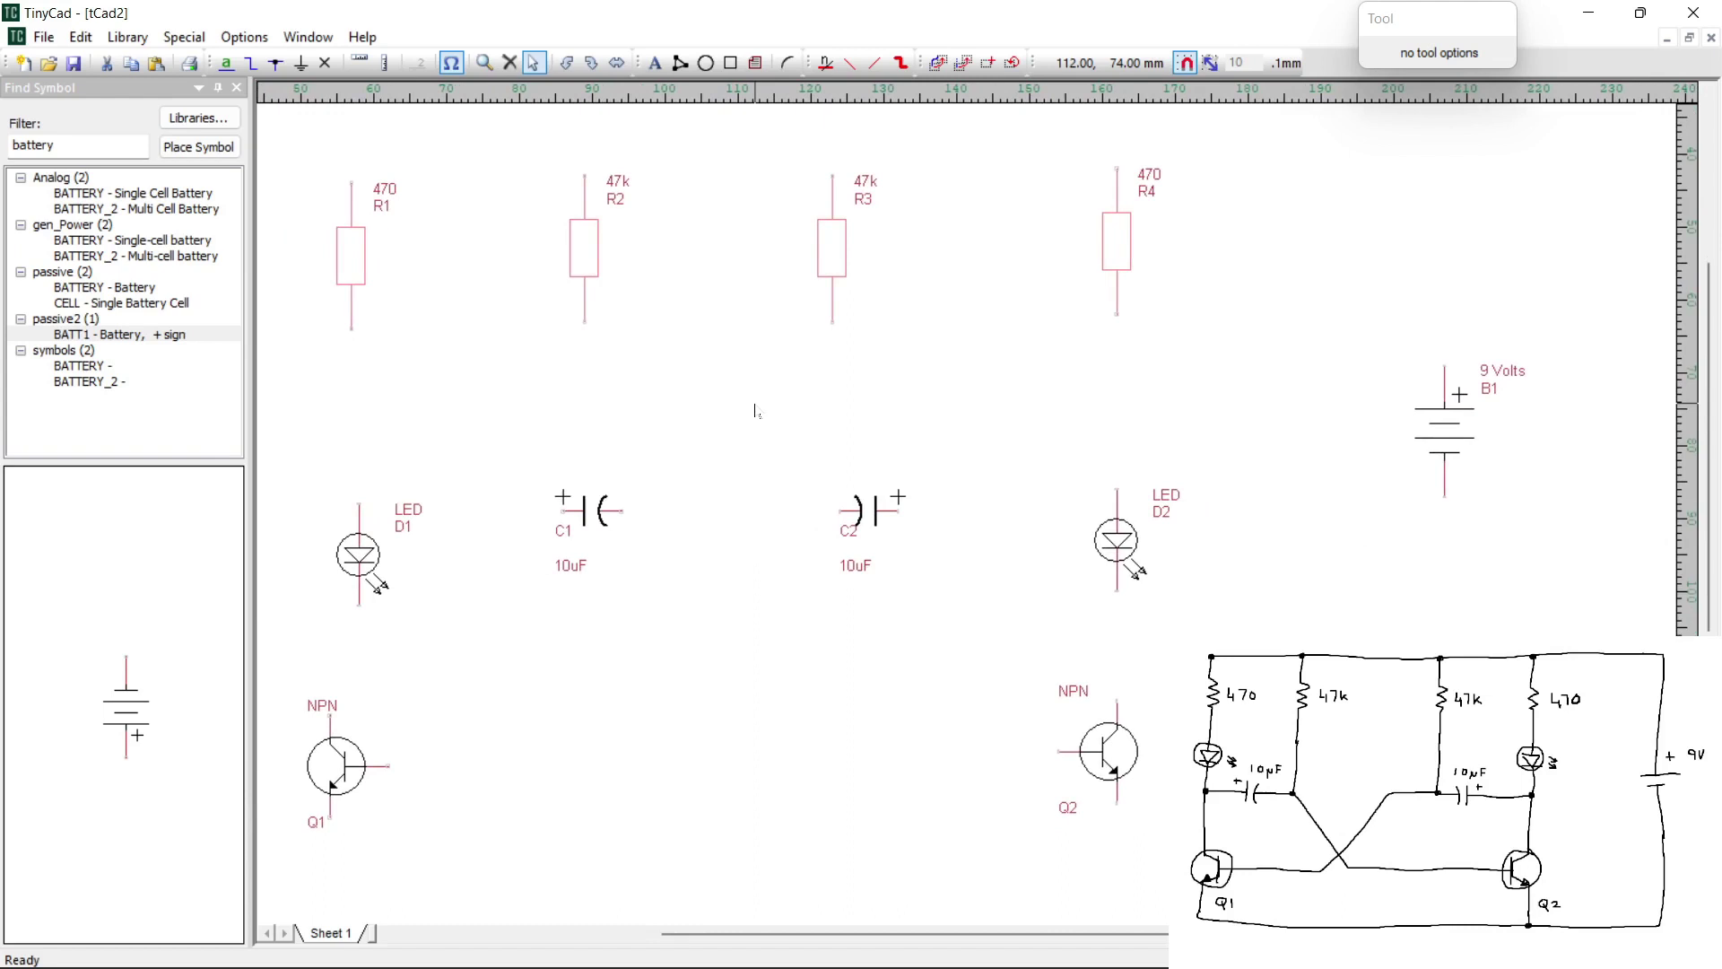
Move LED D1 up into line directly beneath R1, and shift capacitor C1 closer to it
key(w)
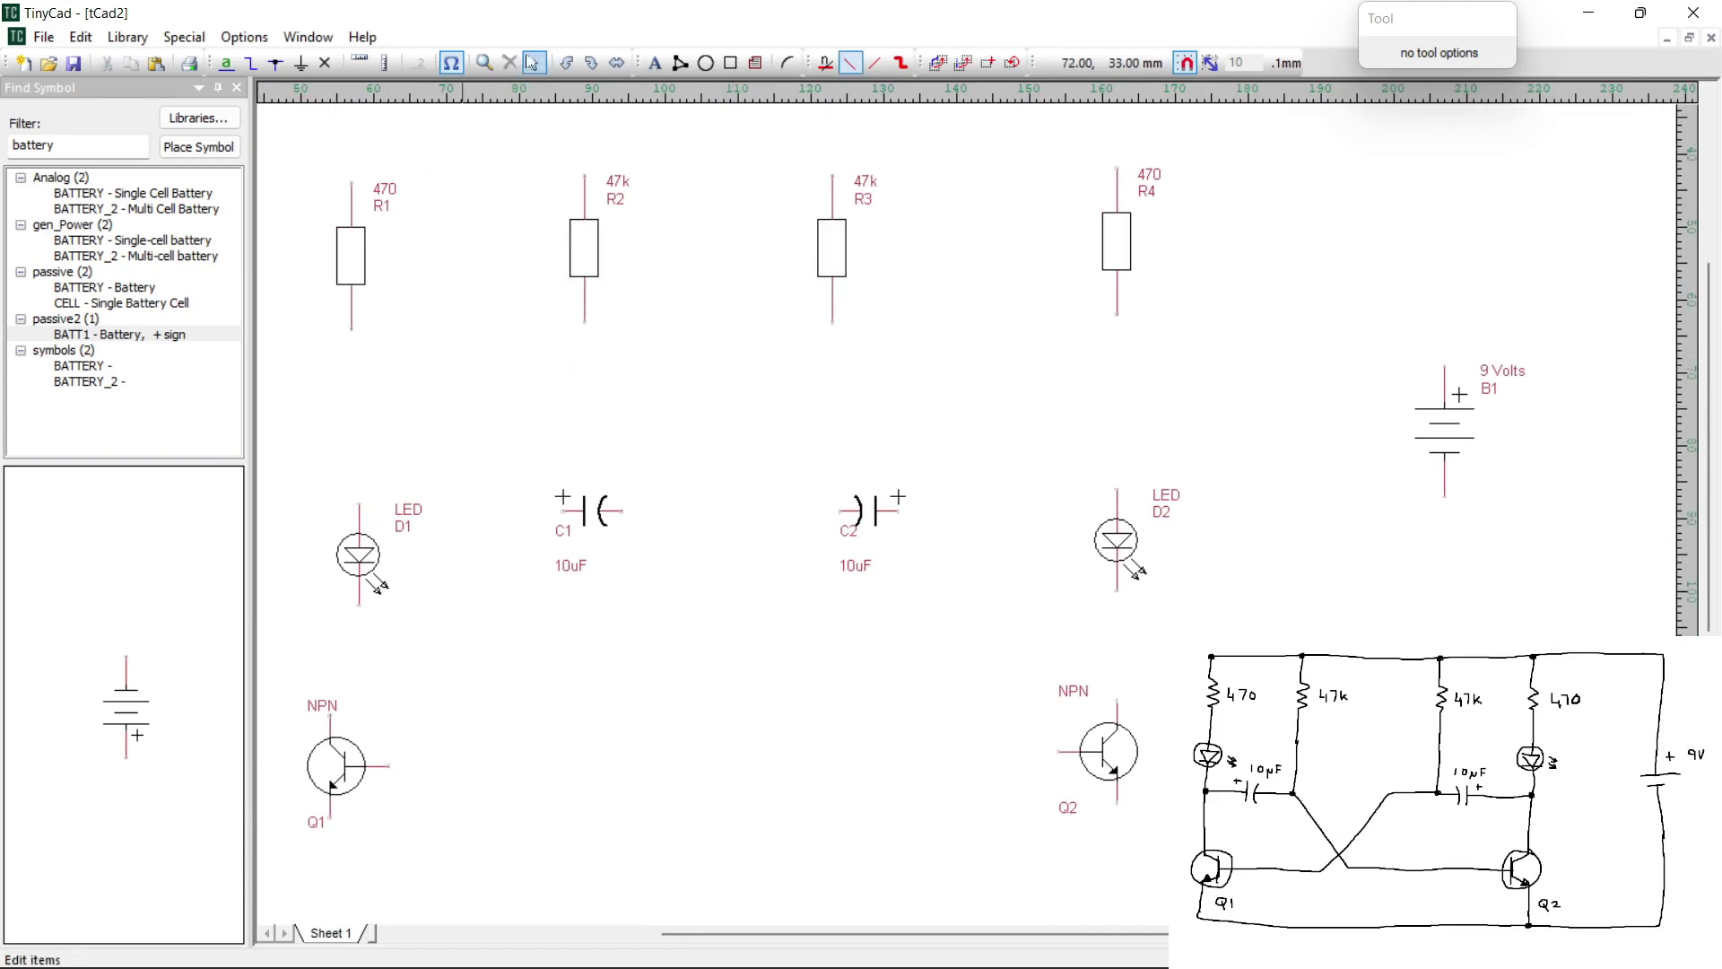
key(Escape)
click(364, 546)
drag(364, 546, 356, 451)
drag(562, 525, 477, 513)
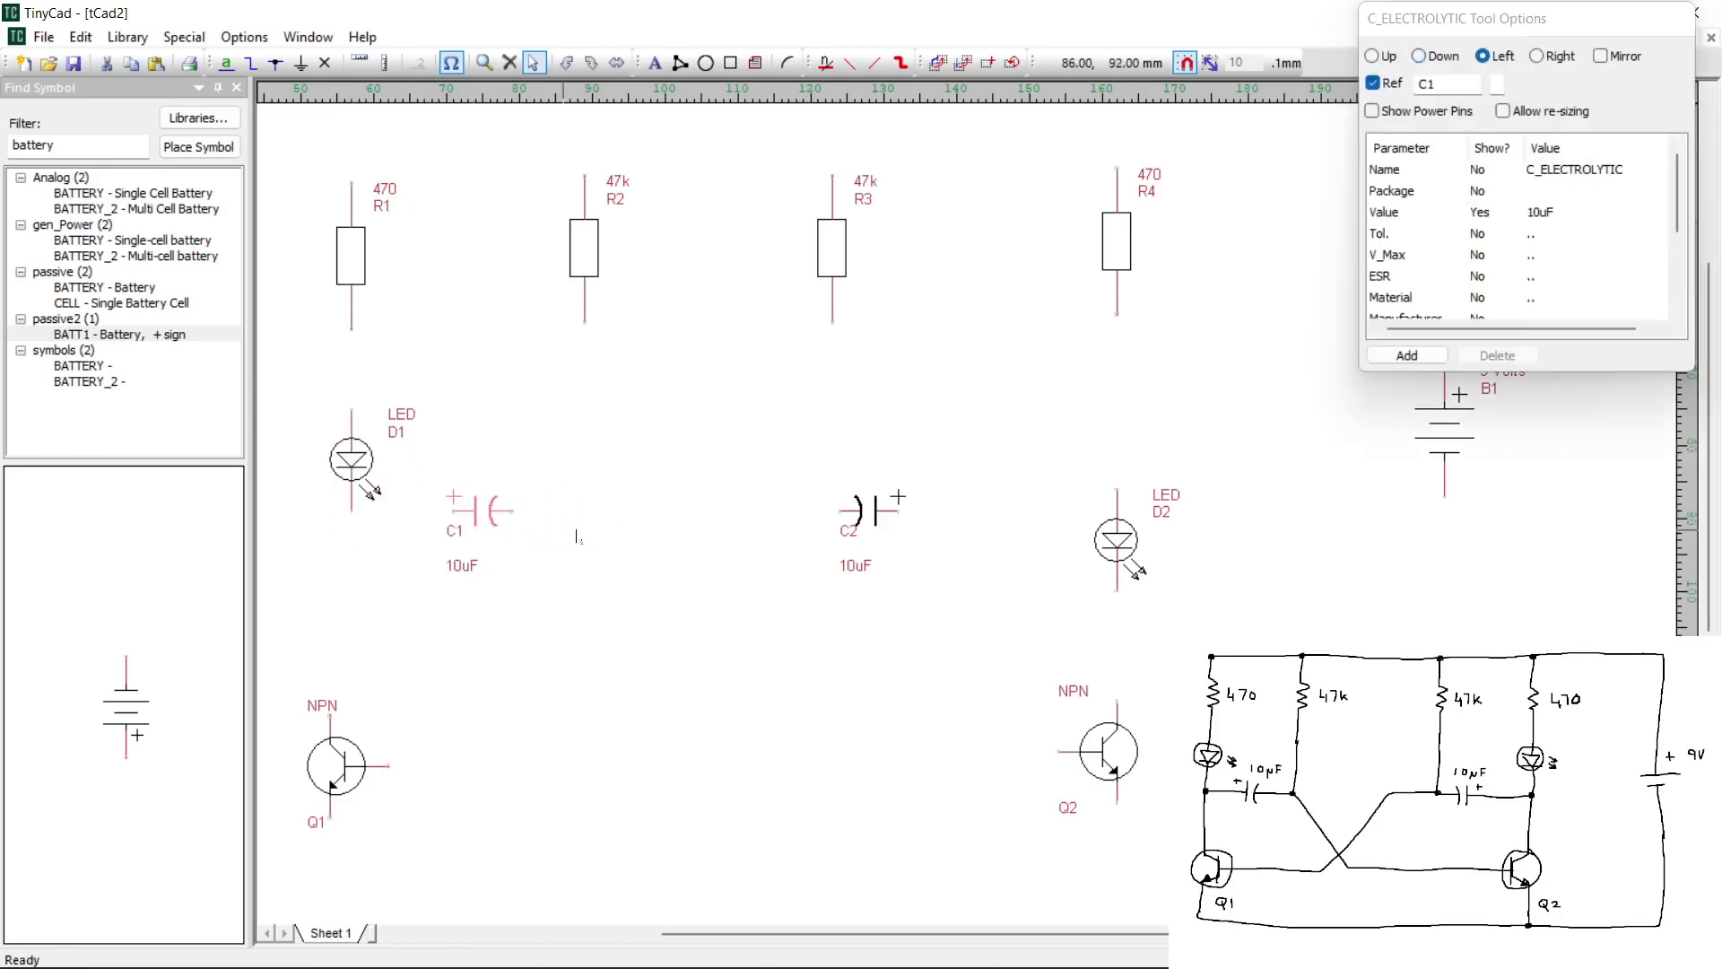
Move R2, R3 and R4 into a tighter, roughly evenly spaced row beside R1, and bring D2 directly under R4 with C2 close to it
drag(595, 256, 547, 255)
drag(835, 264, 729, 261)
drag(1124, 277, 929, 283)
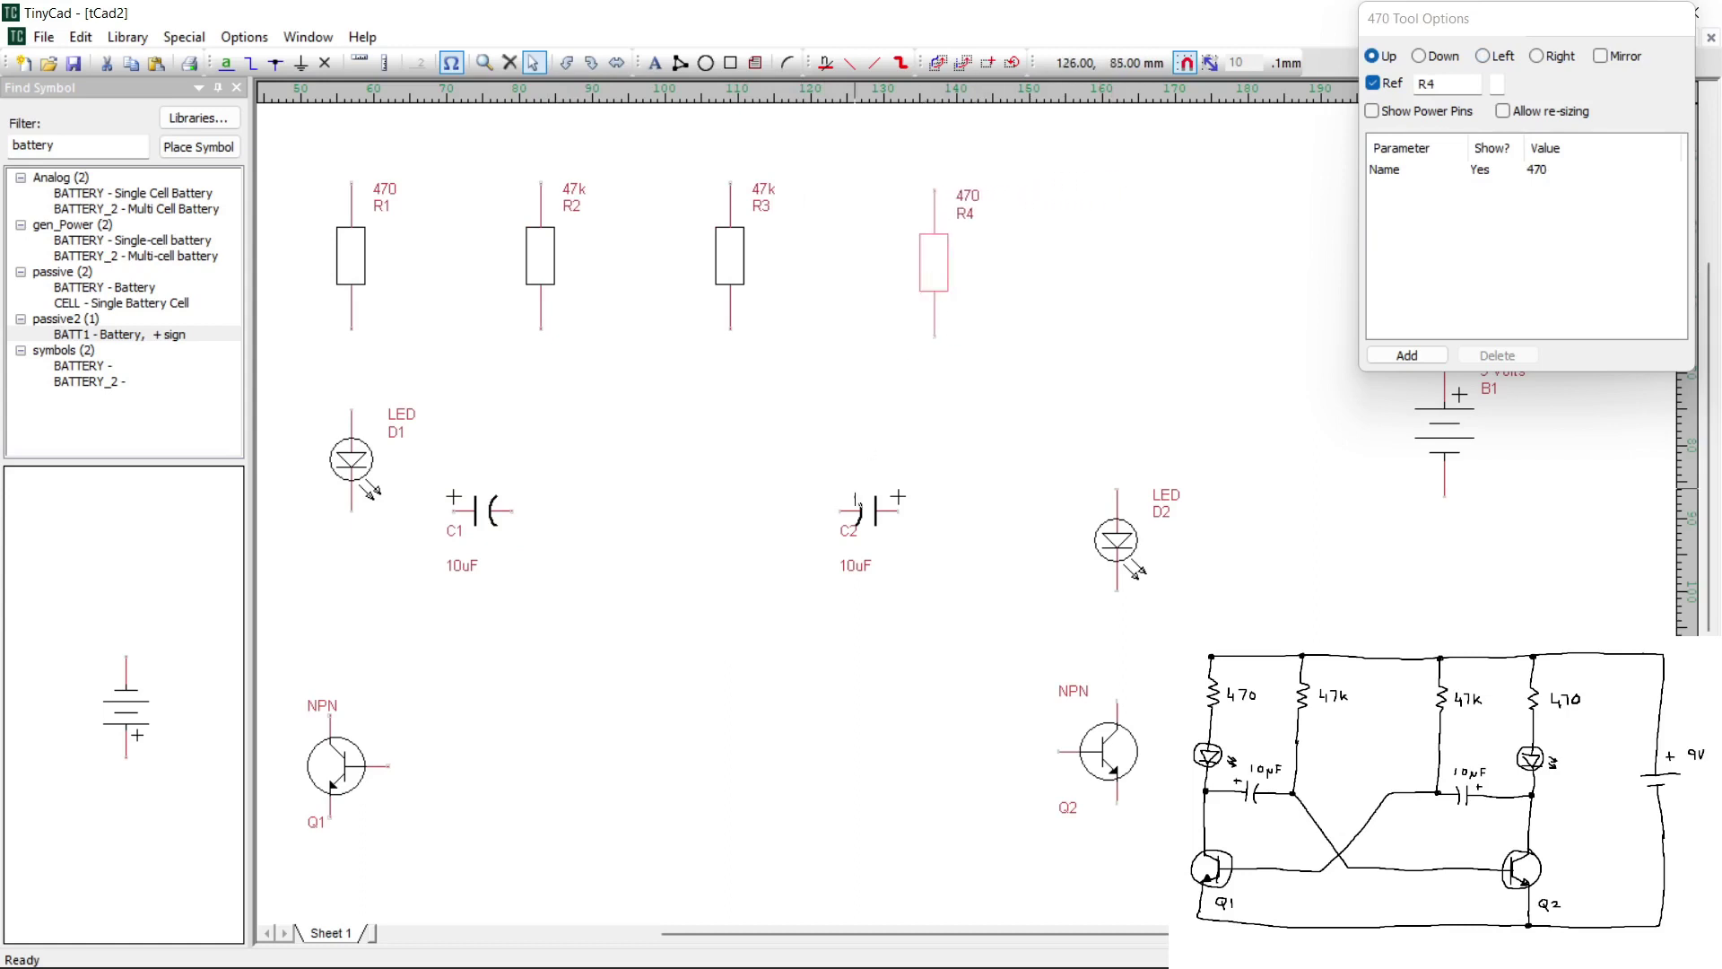
drag(880, 525, 816, 517)
drag(1110, 540, 922, 433)
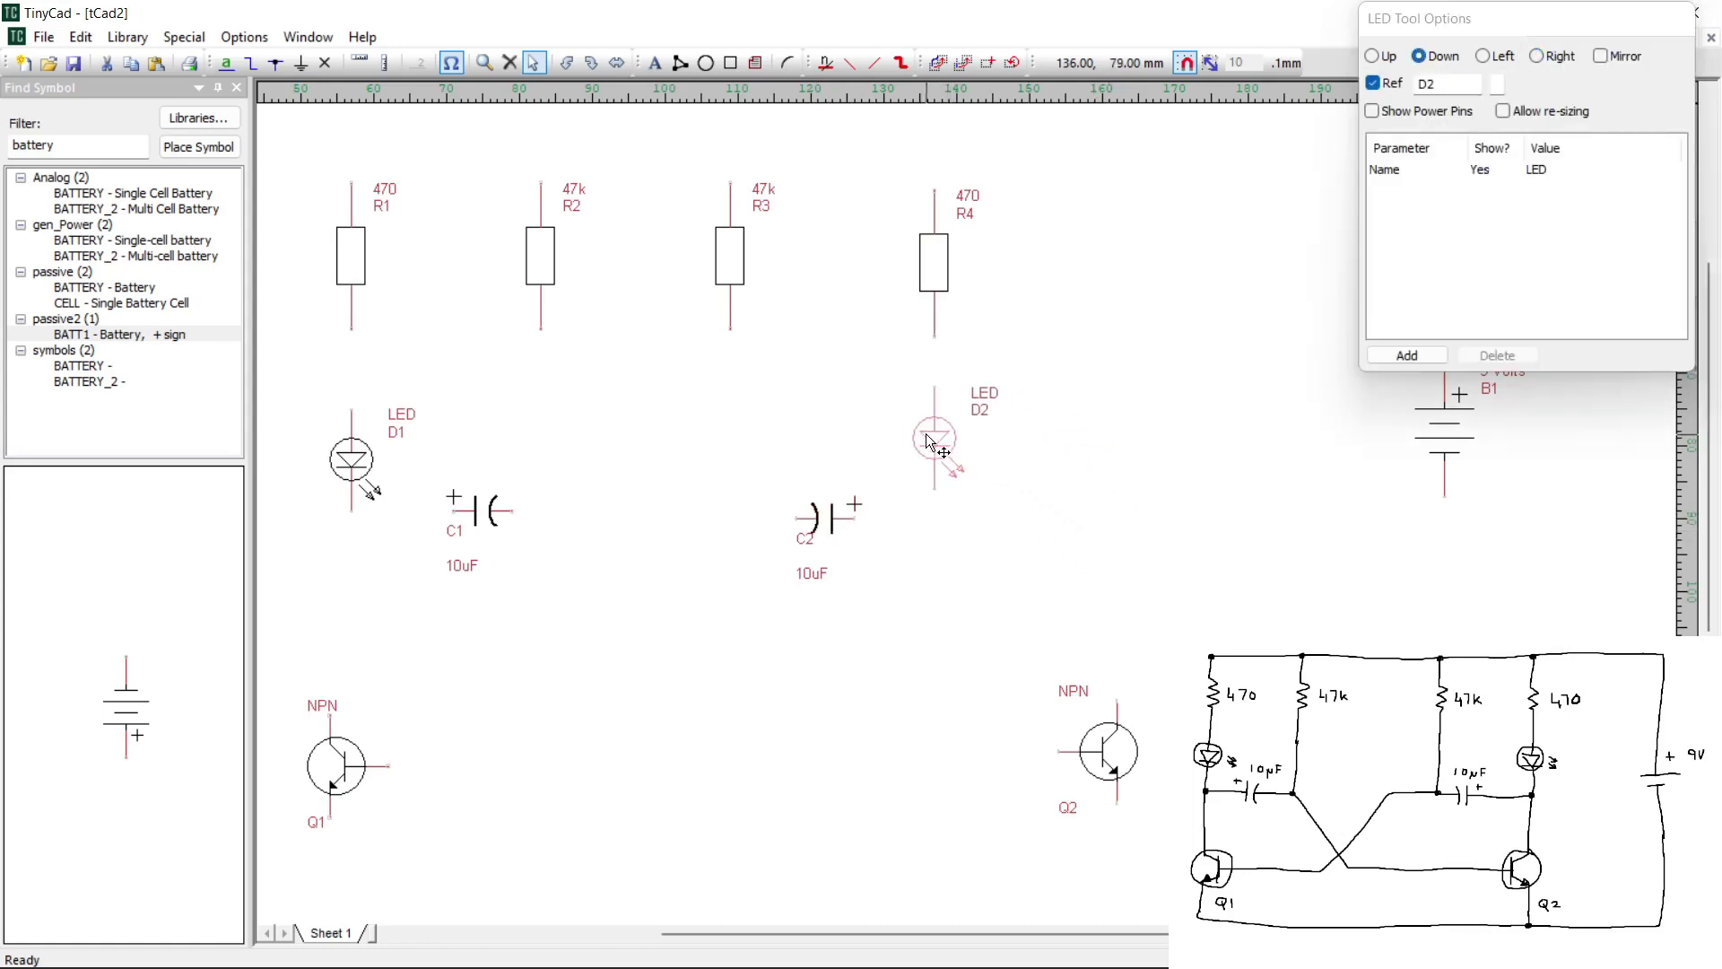
Move transistors Q1 and Q2 to the same height, with their collectors aligned beneath LEDs D1 and D2
drag(342, 765, 364, 716)
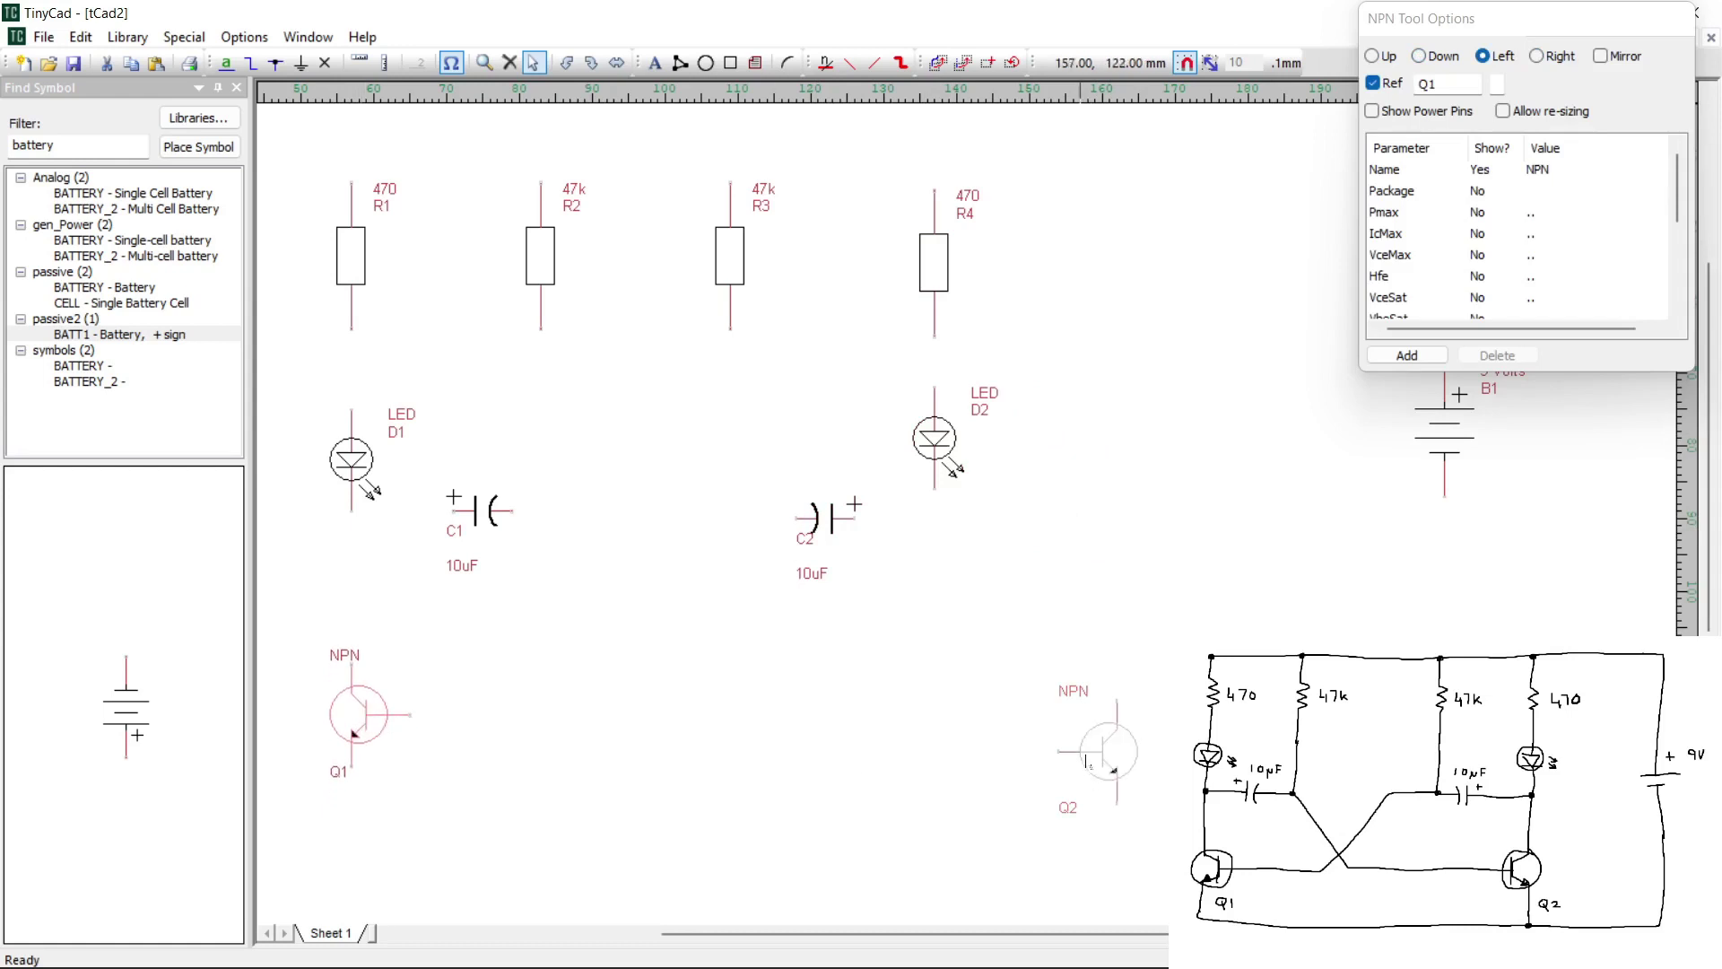
drag(1088, 762, 921, 717)
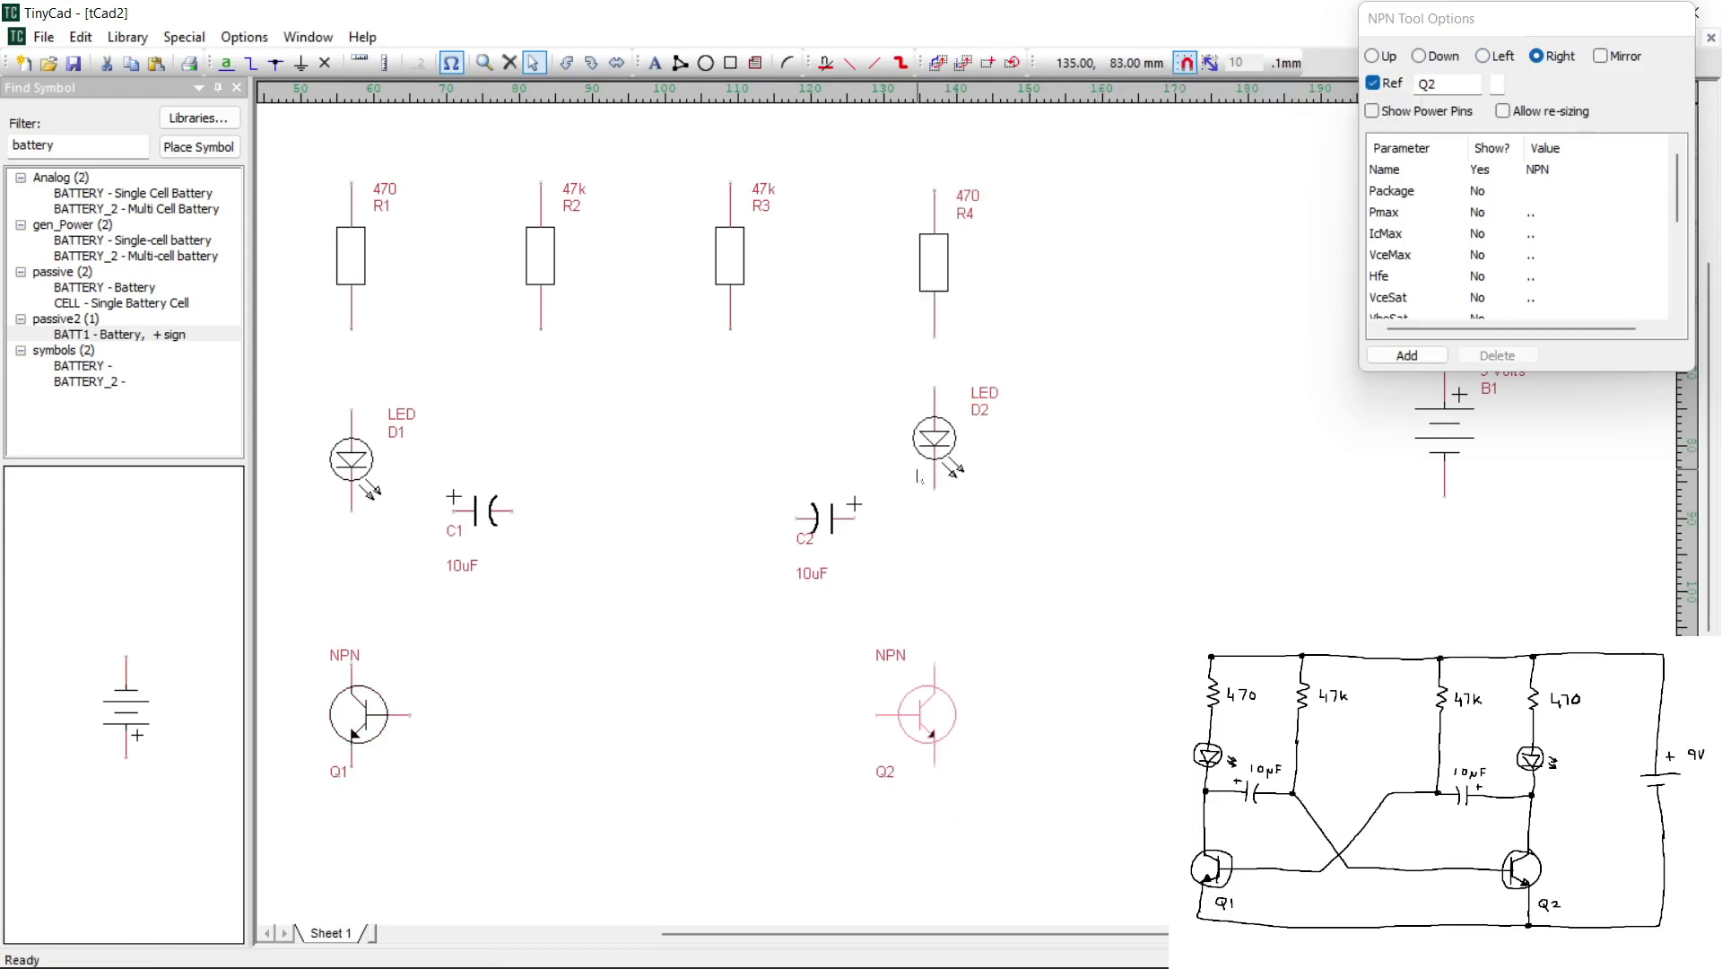
key(l)
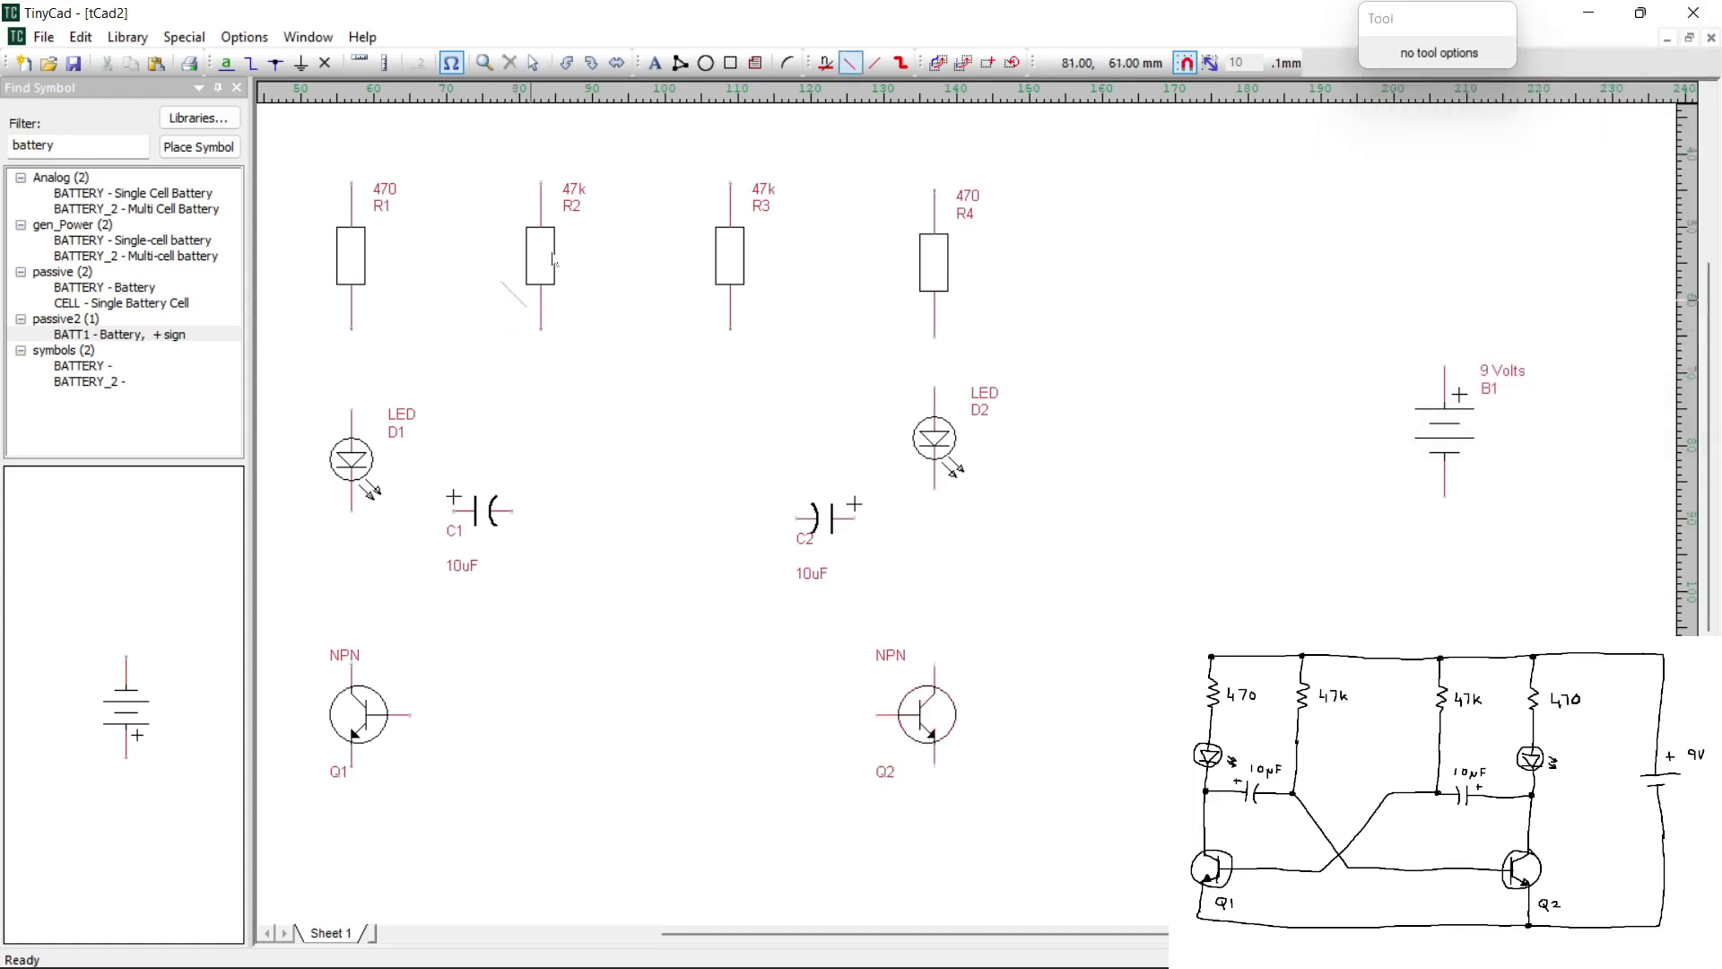
click(534, 63)
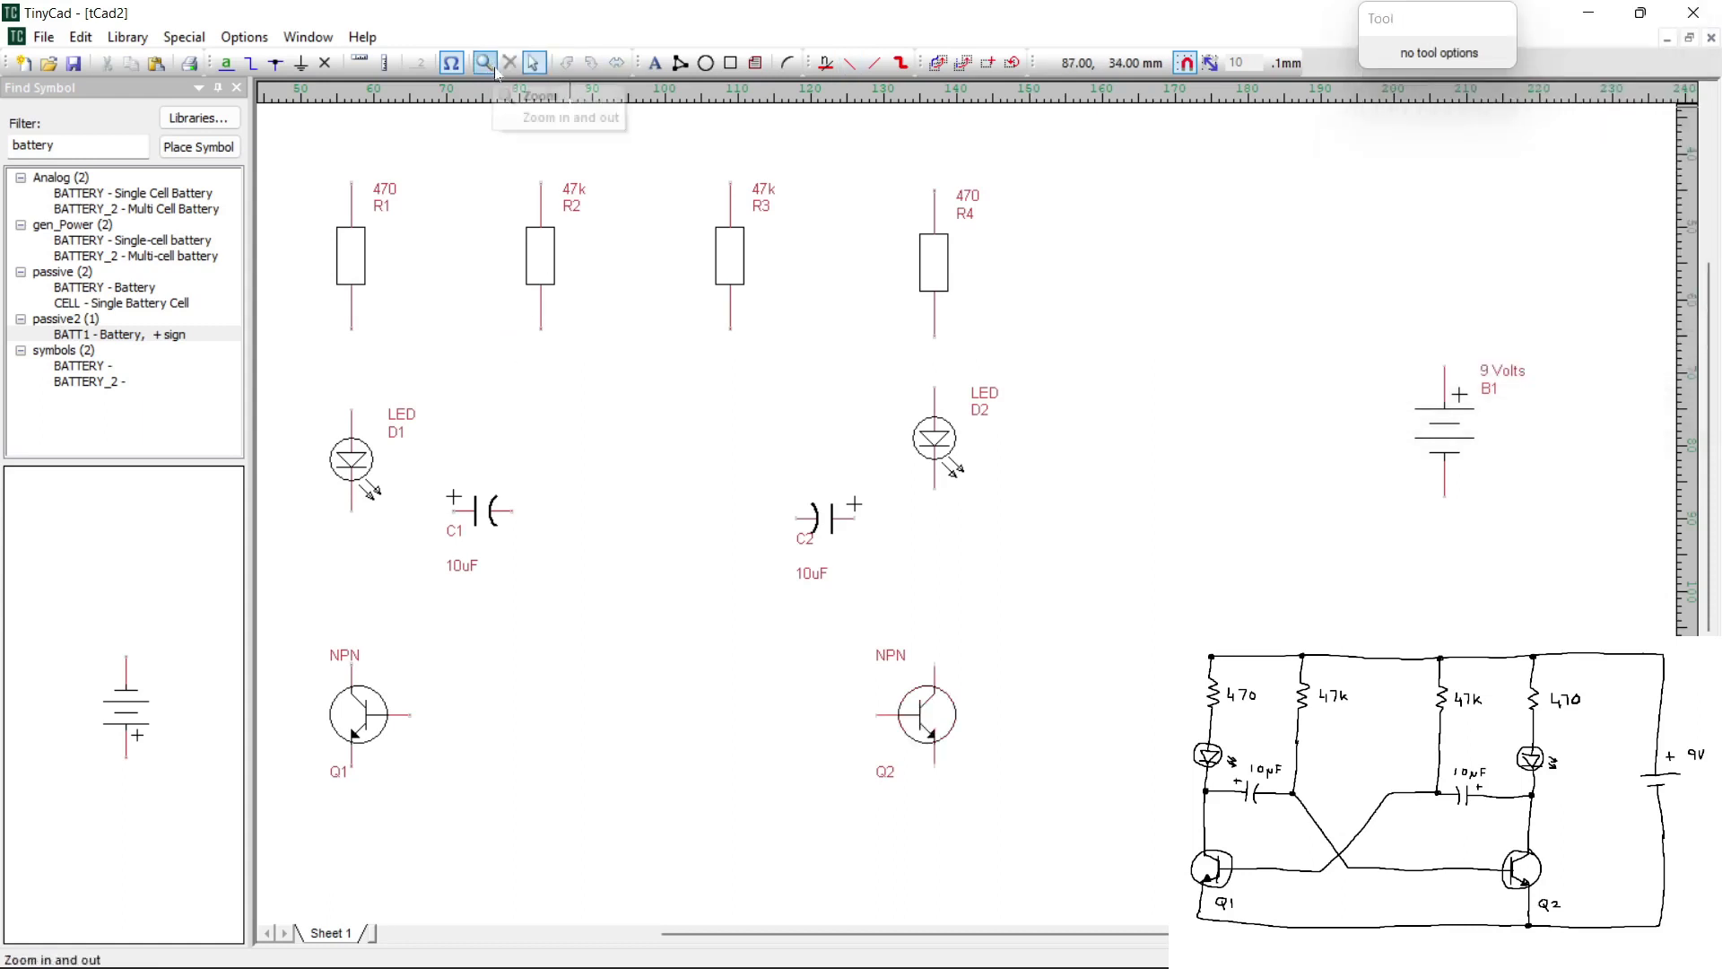
Wire the upper ends of resistors R1, R2, R3 and R4 together with one common supply line using 90° wires
click(252, 63)
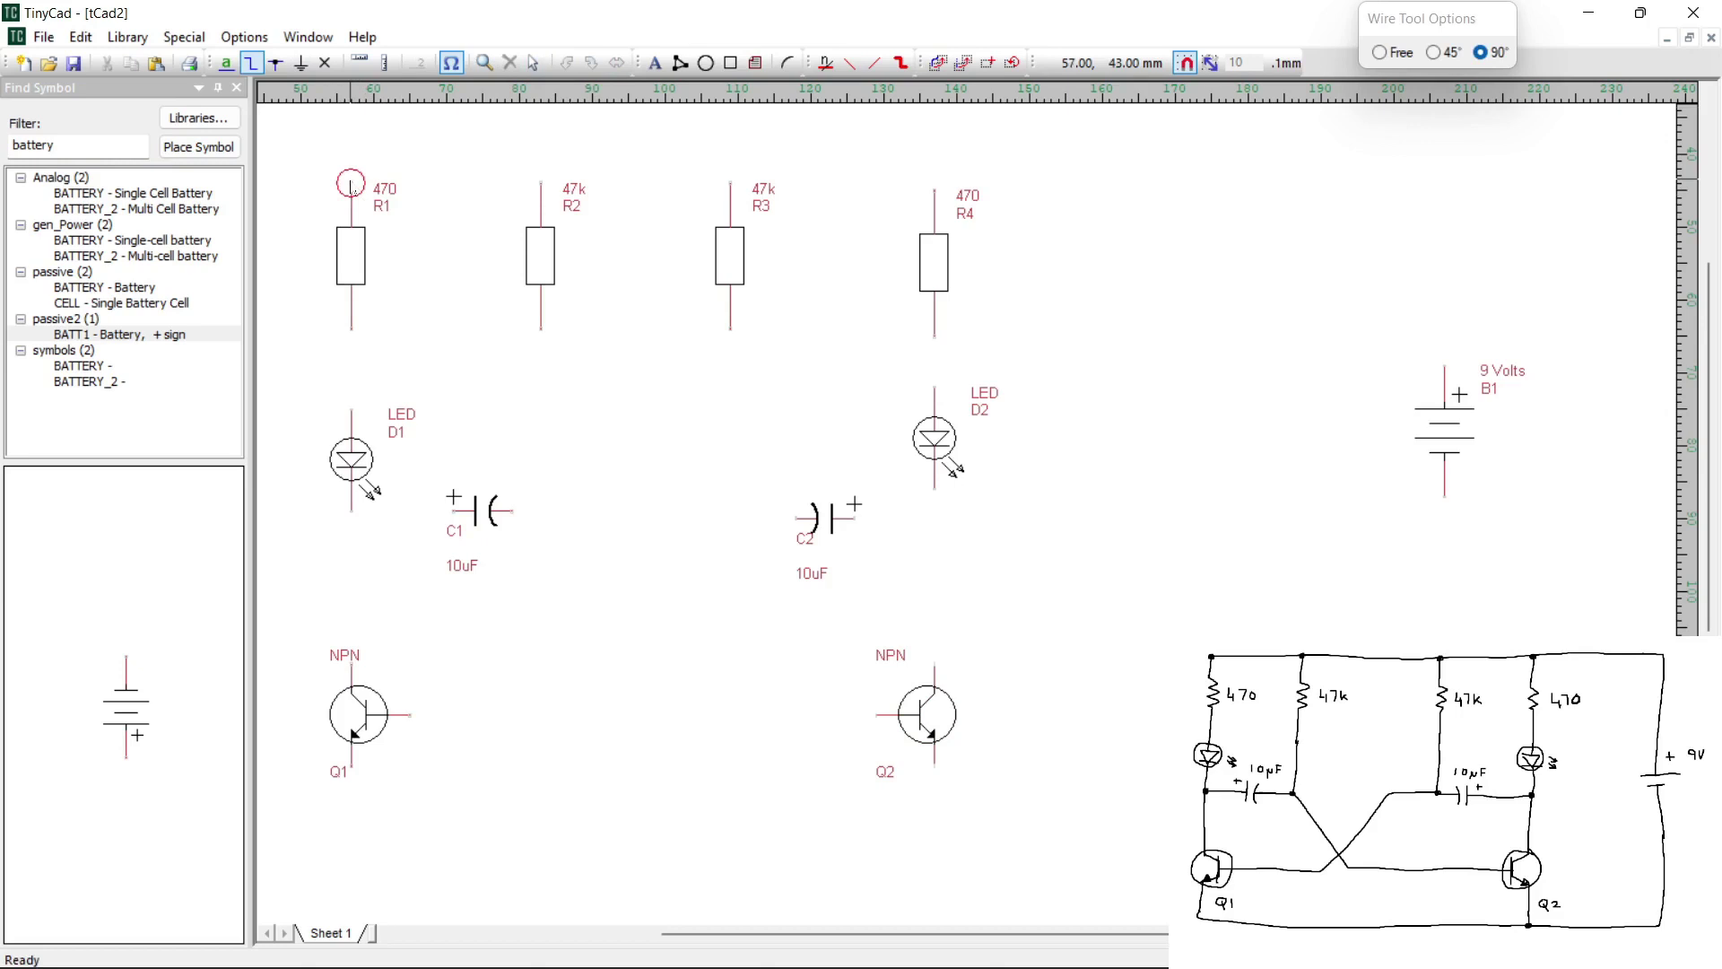
click(373, 190)
click(545, 198)
click(541, 184)
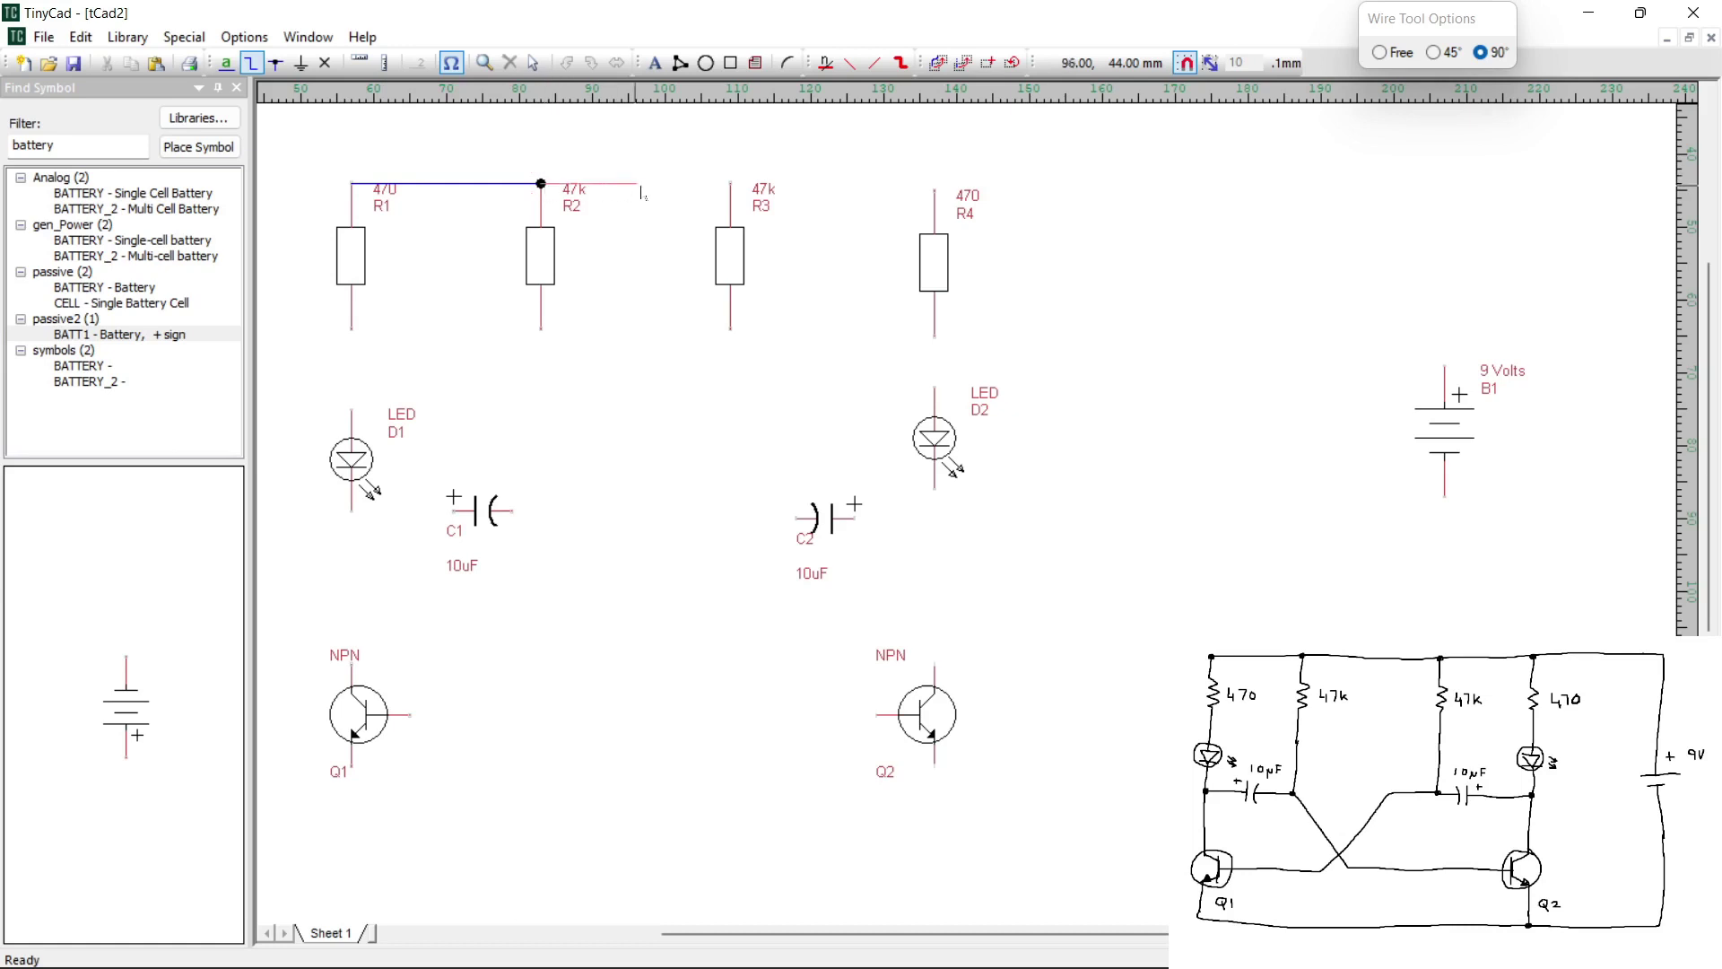
click(731, 184)
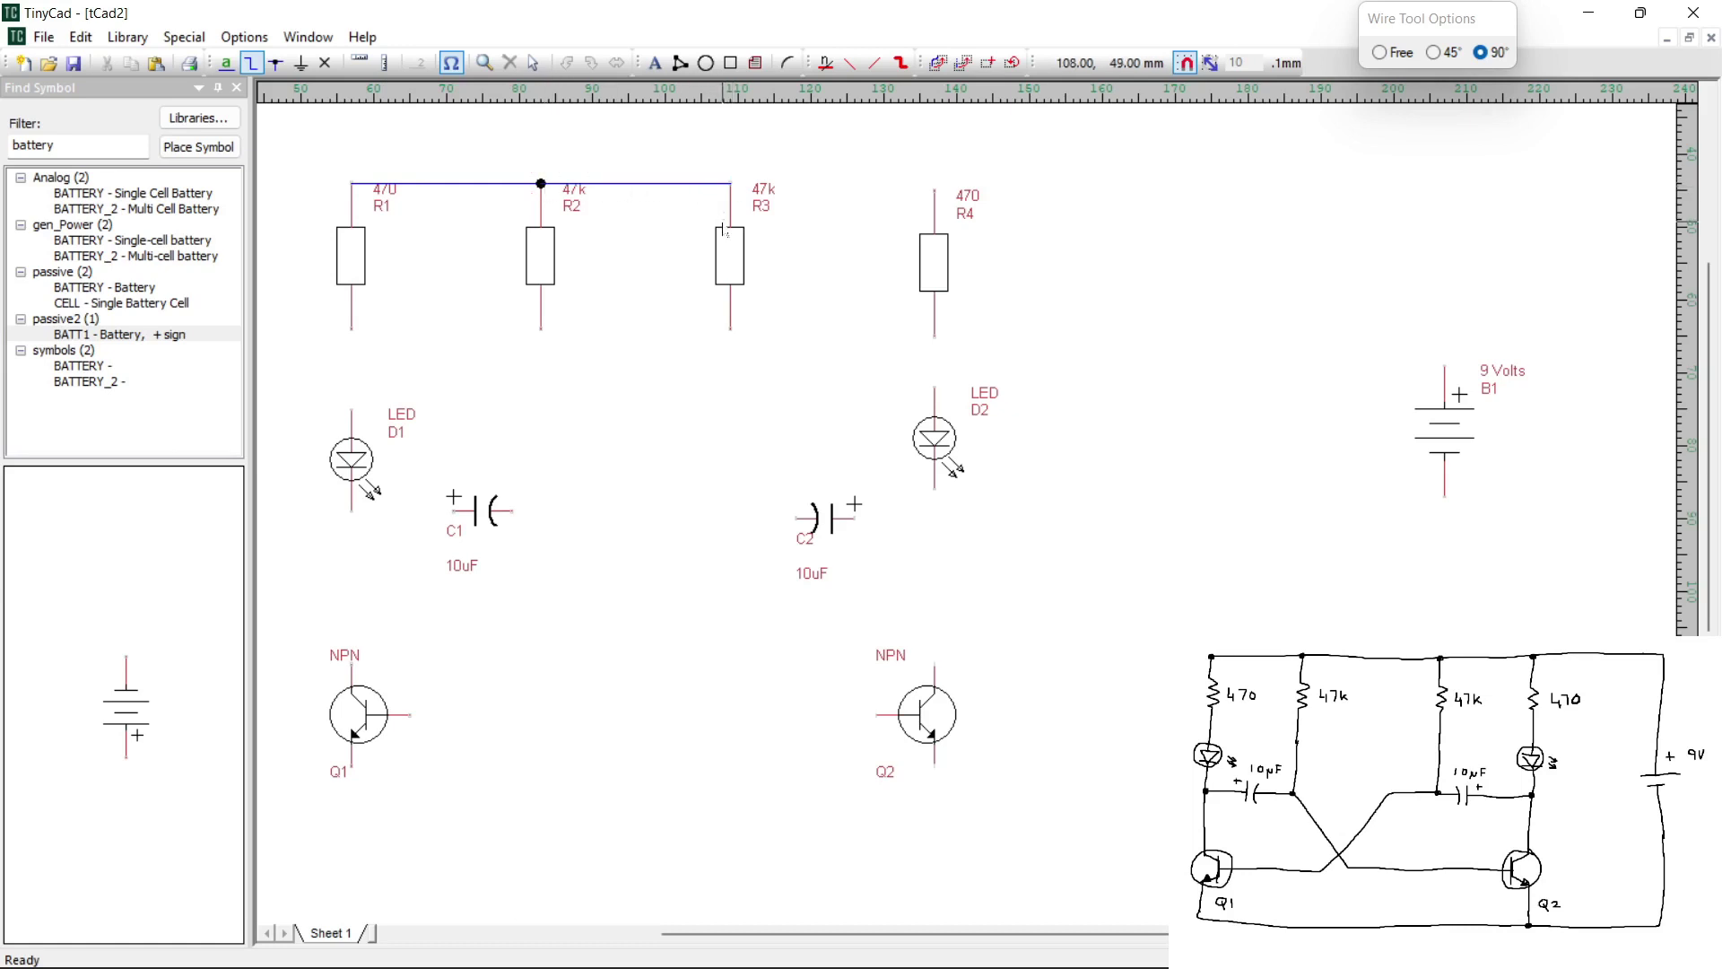
click(731, 184)
click(934, 185)
click(934, 185)
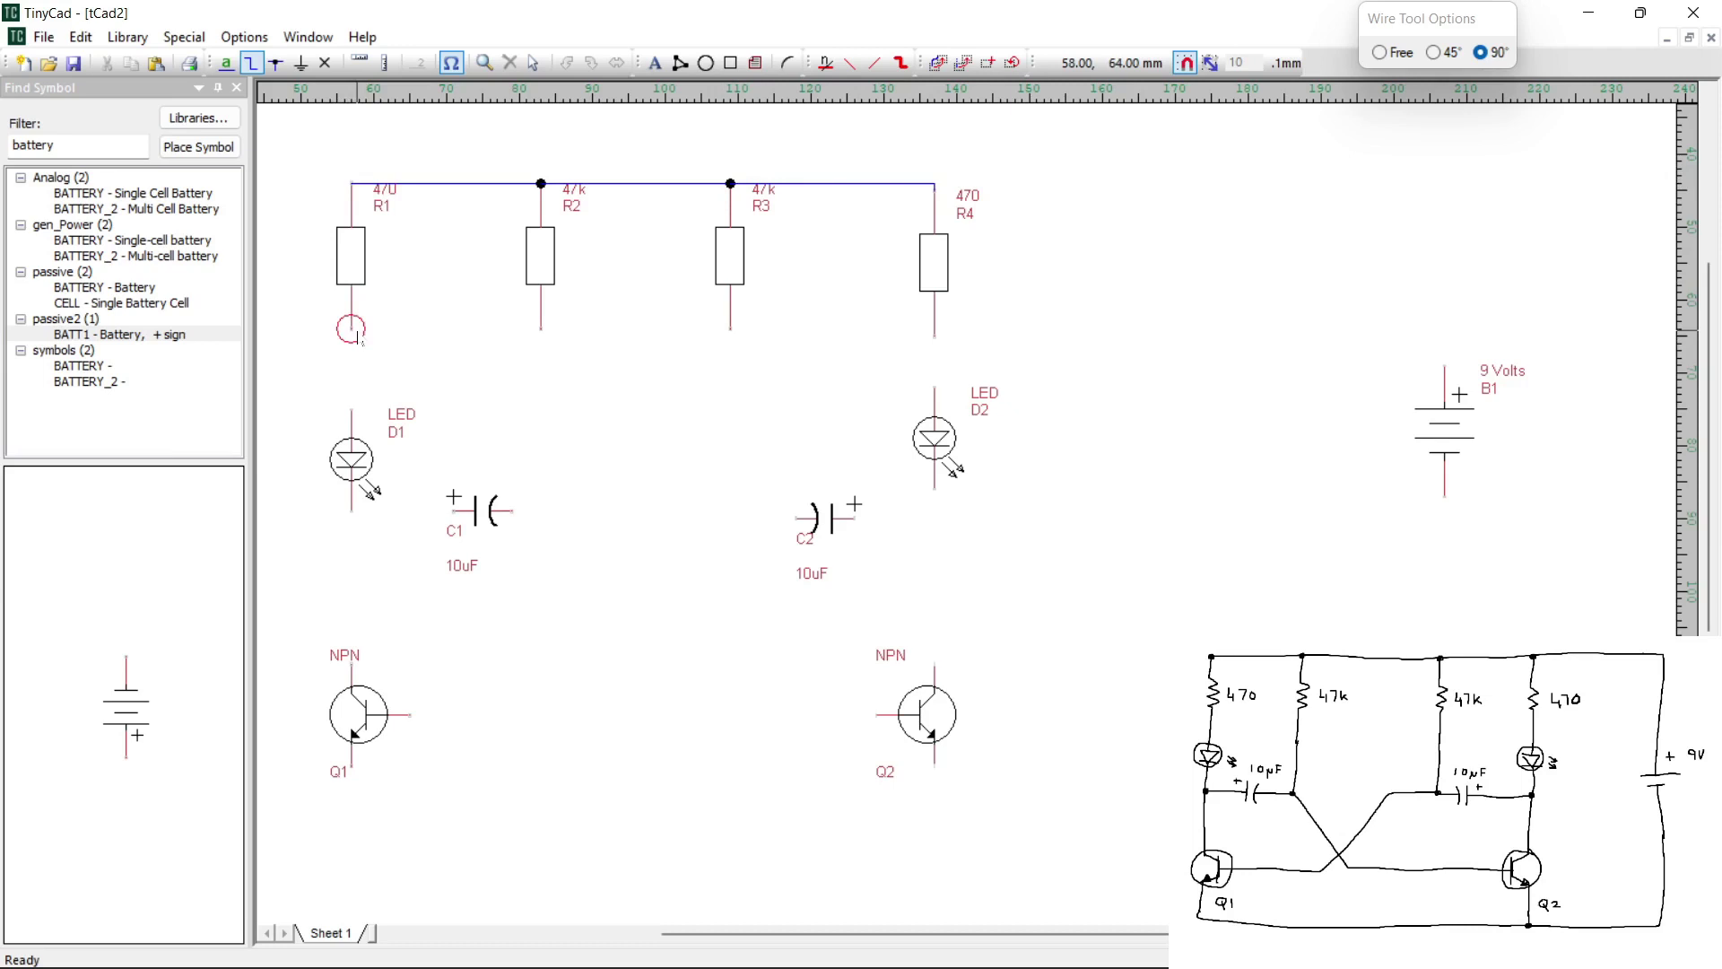
Wire R1 down to LED D1, D1's lower end to the positive side of C1, and C1's other side up to R2
click(351, 330)
click(350, 408)
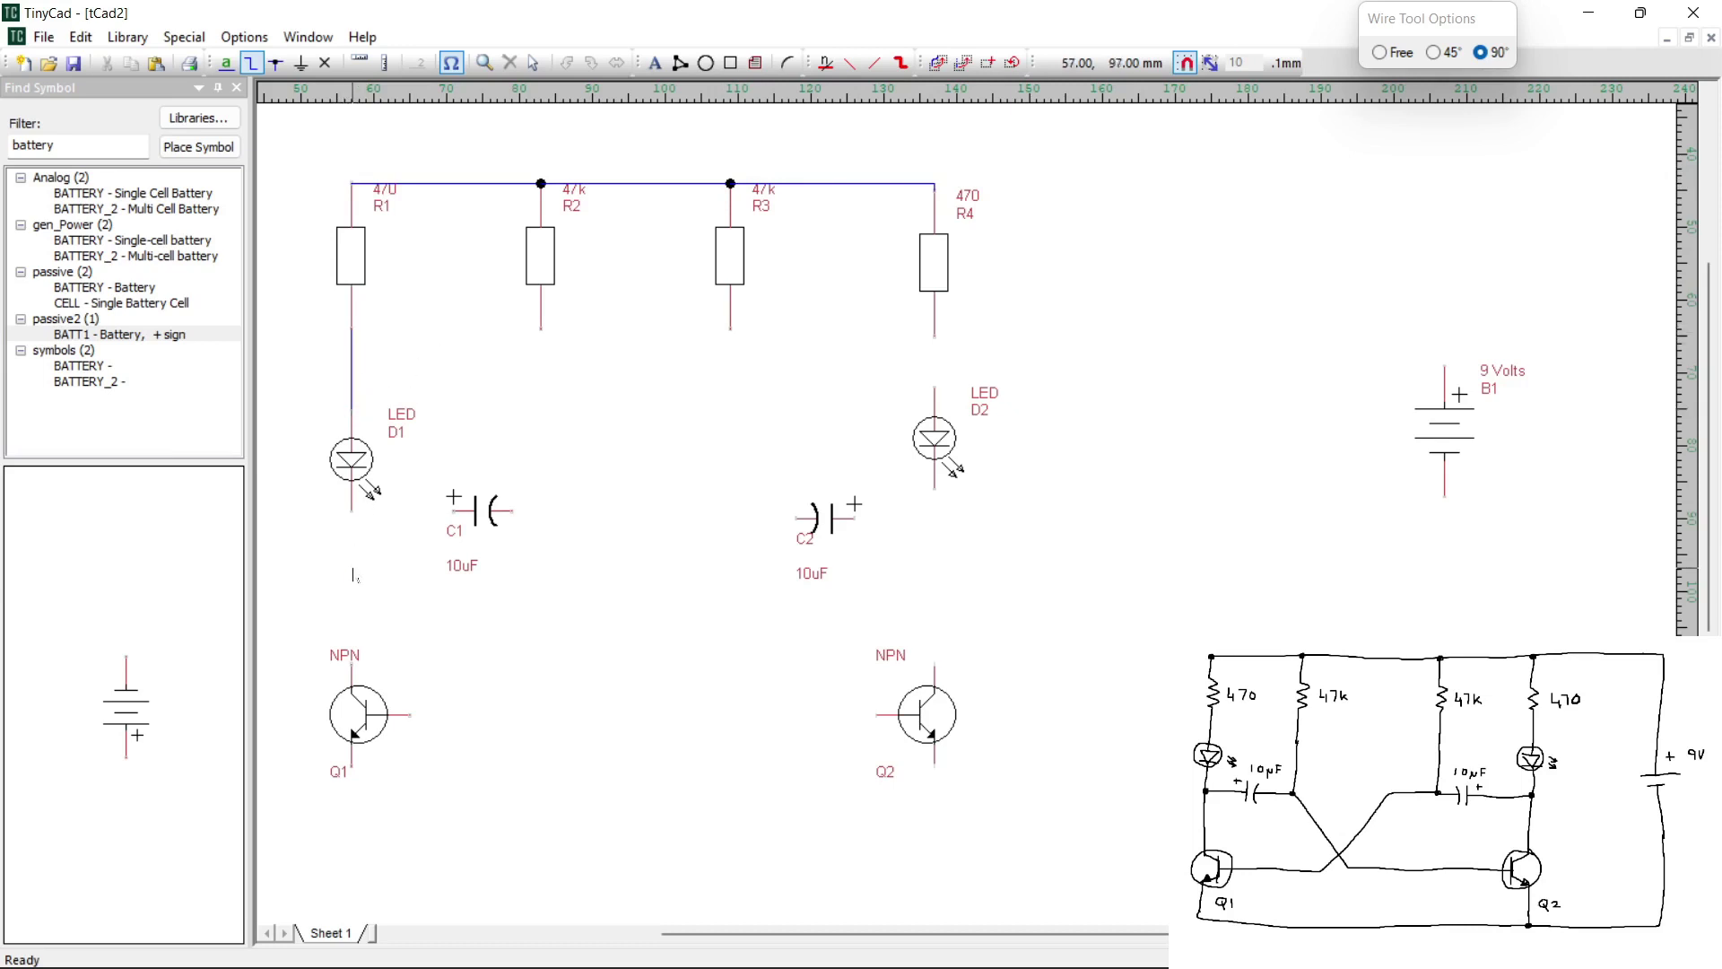
click(351, 511)
click(454, 511)
click(524, 519)
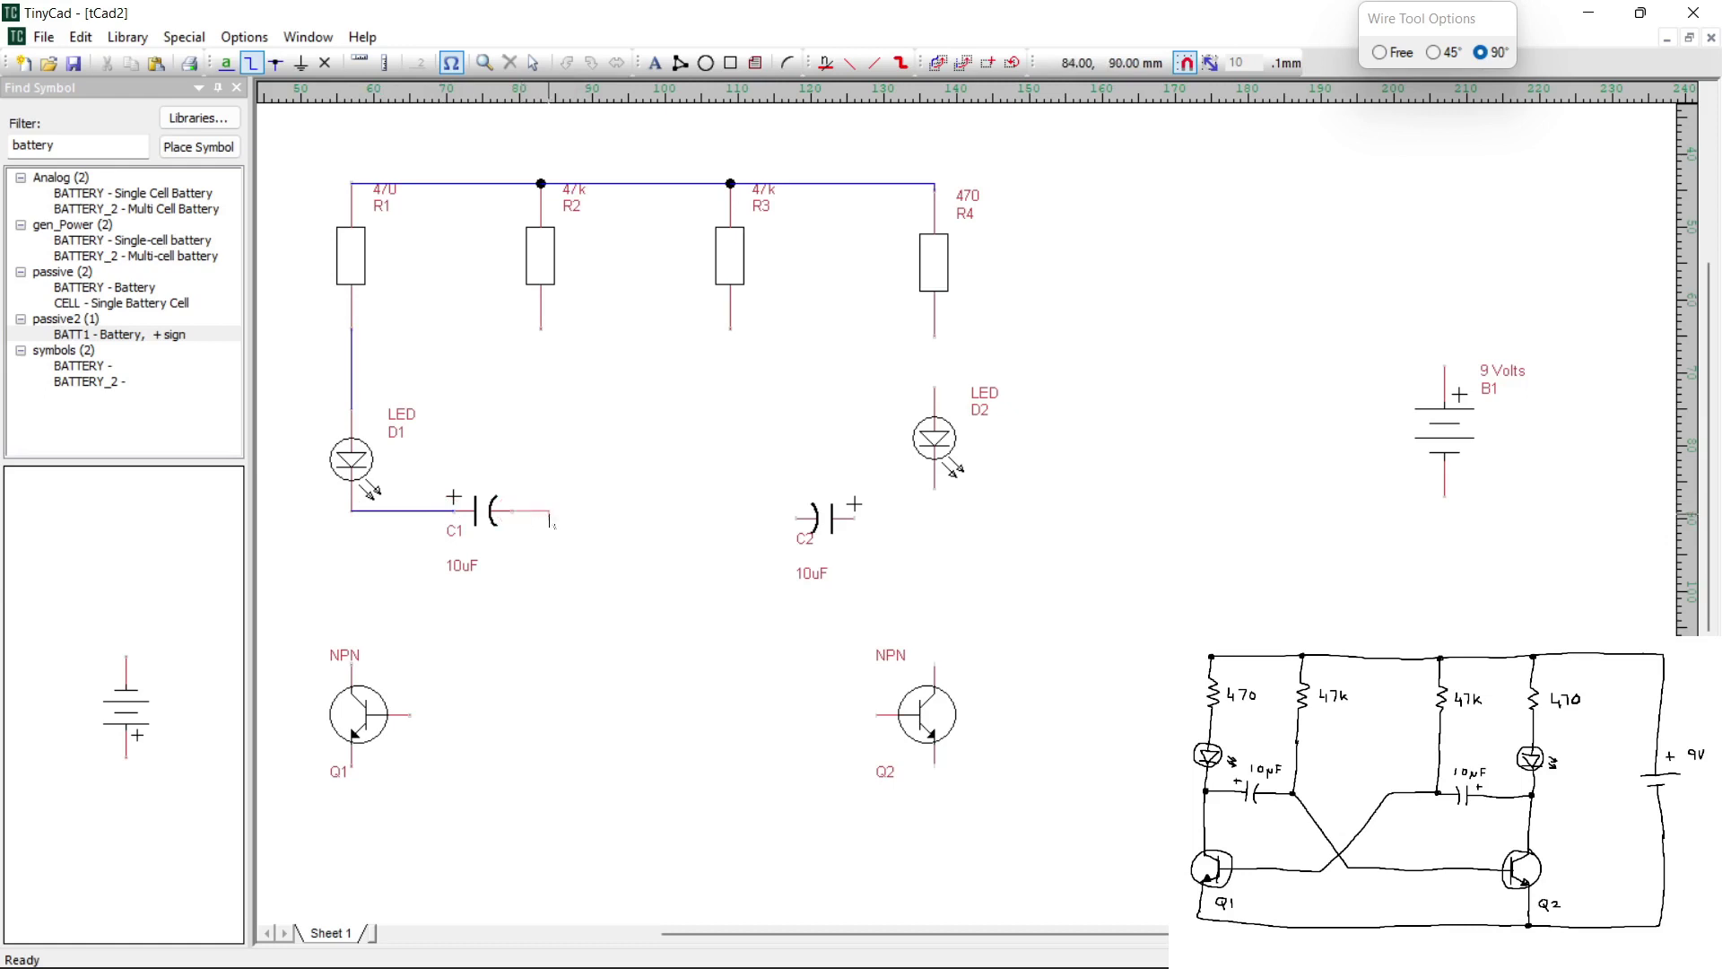
click(541, 329)
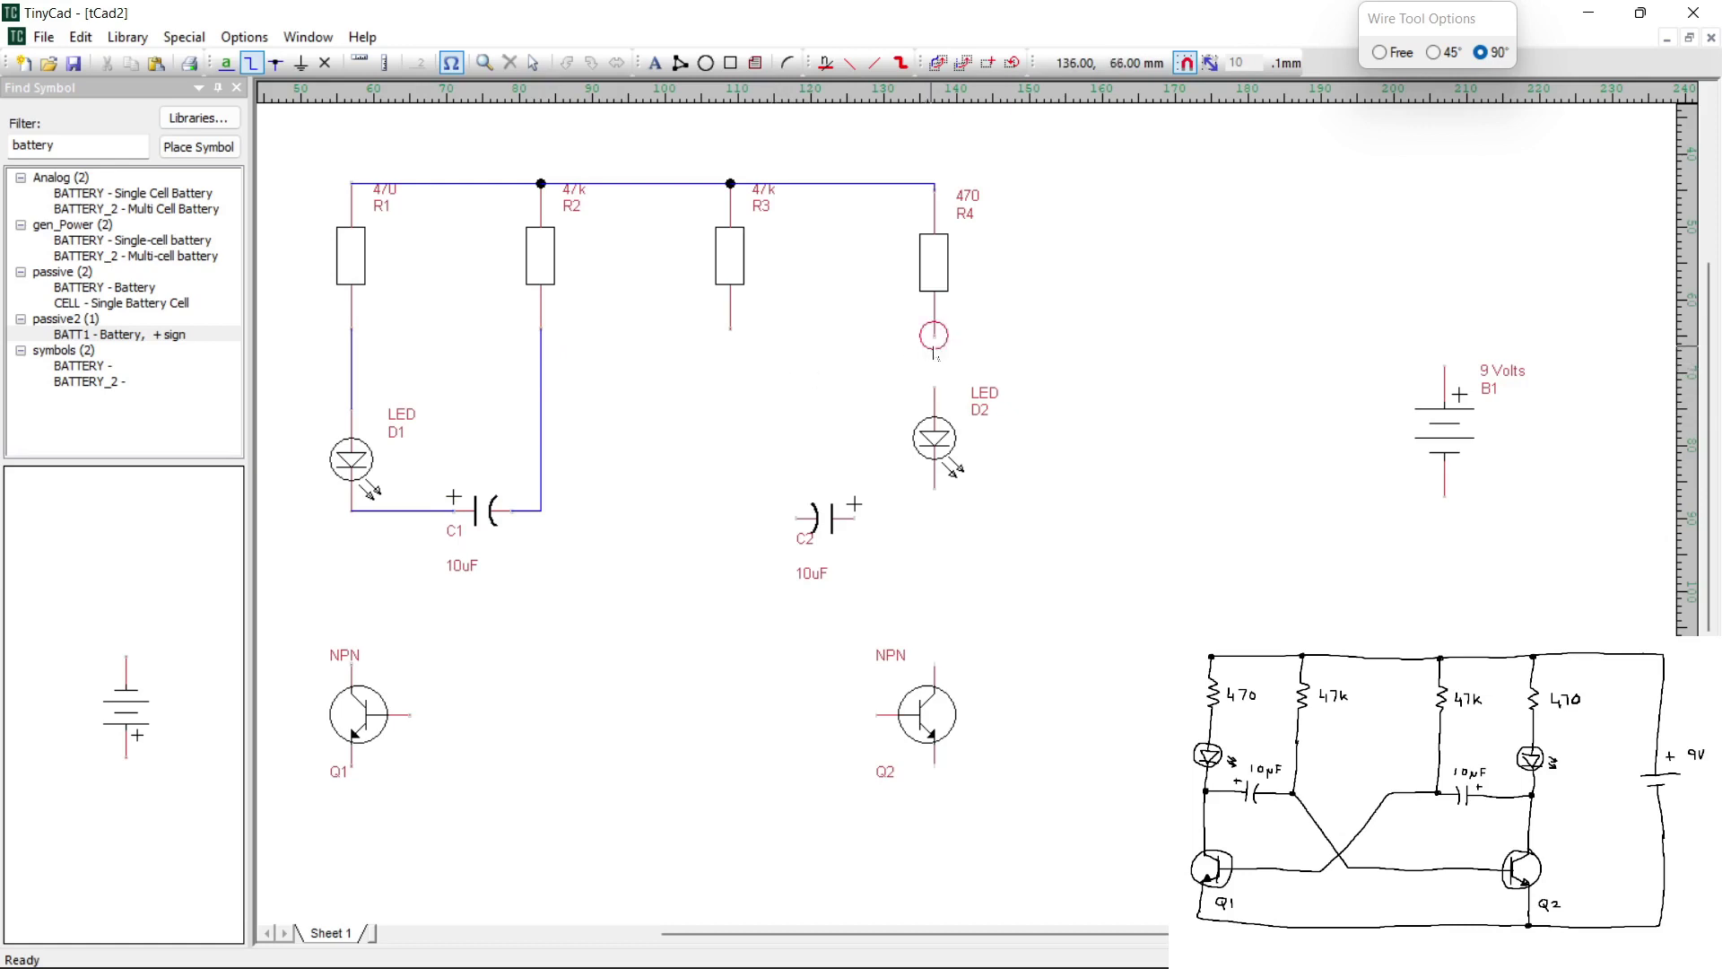
Wire R4 down to LED D2, D2's lower end to the positive side of C2, and C2's other side up to R3
click(937, 355)
click(936, 391)
click(852, 518)
click(731, 329)
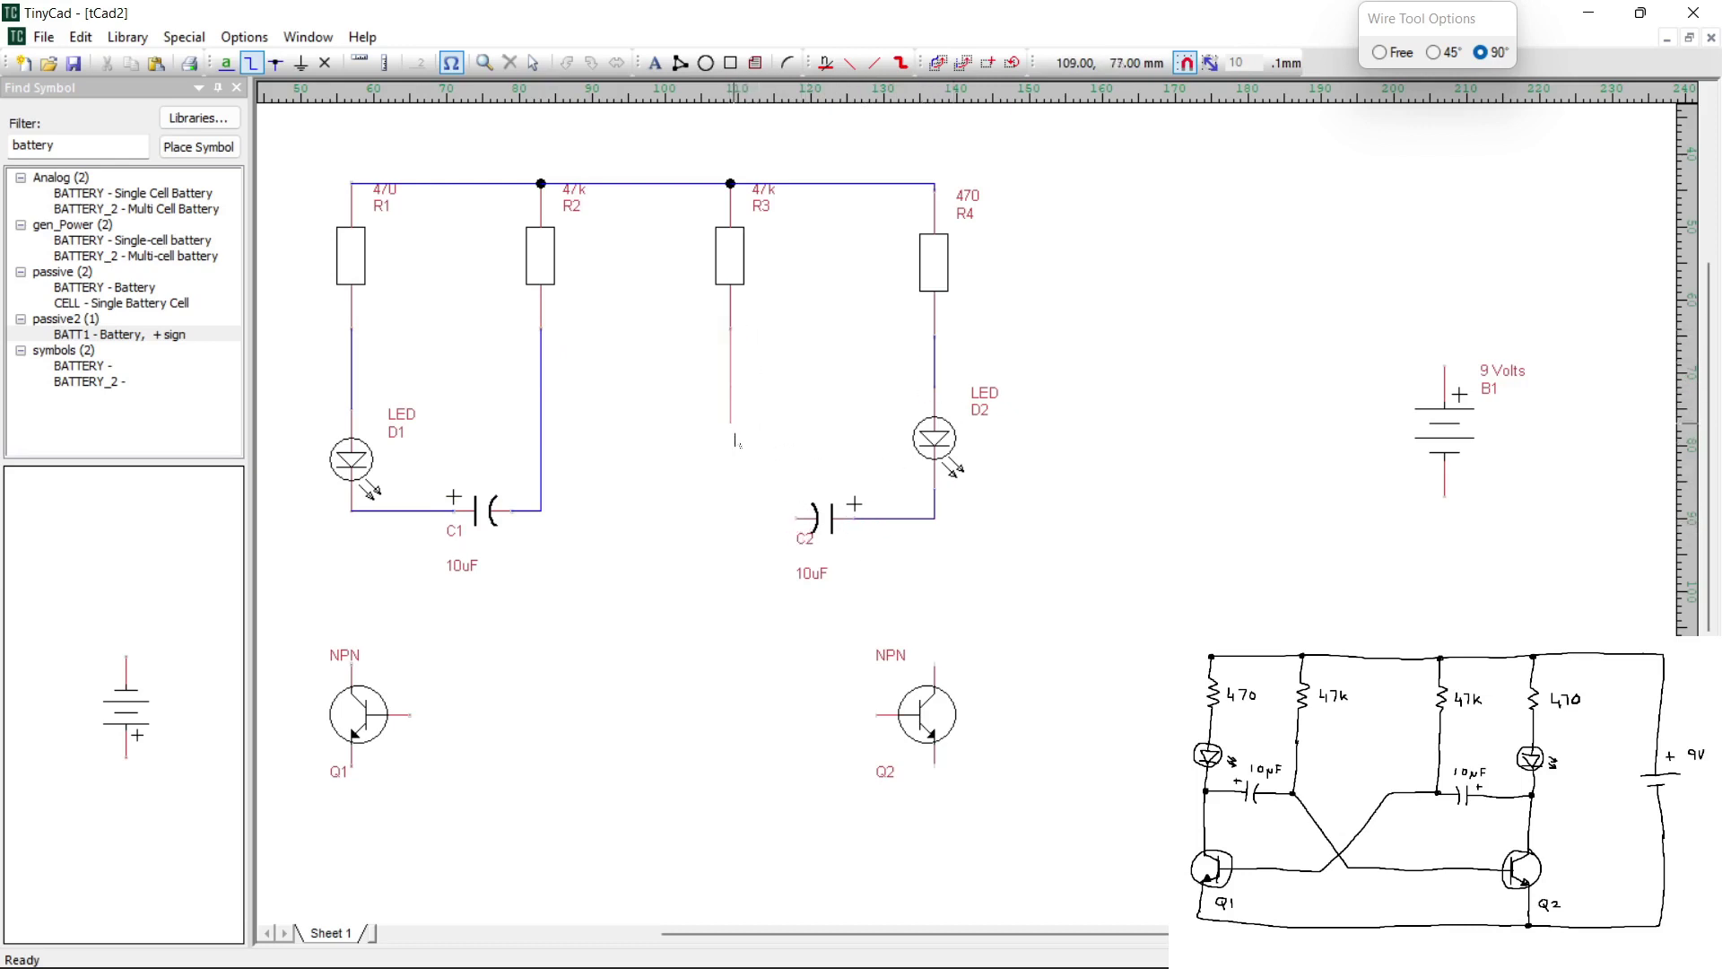
click(796, 518)
key(l)
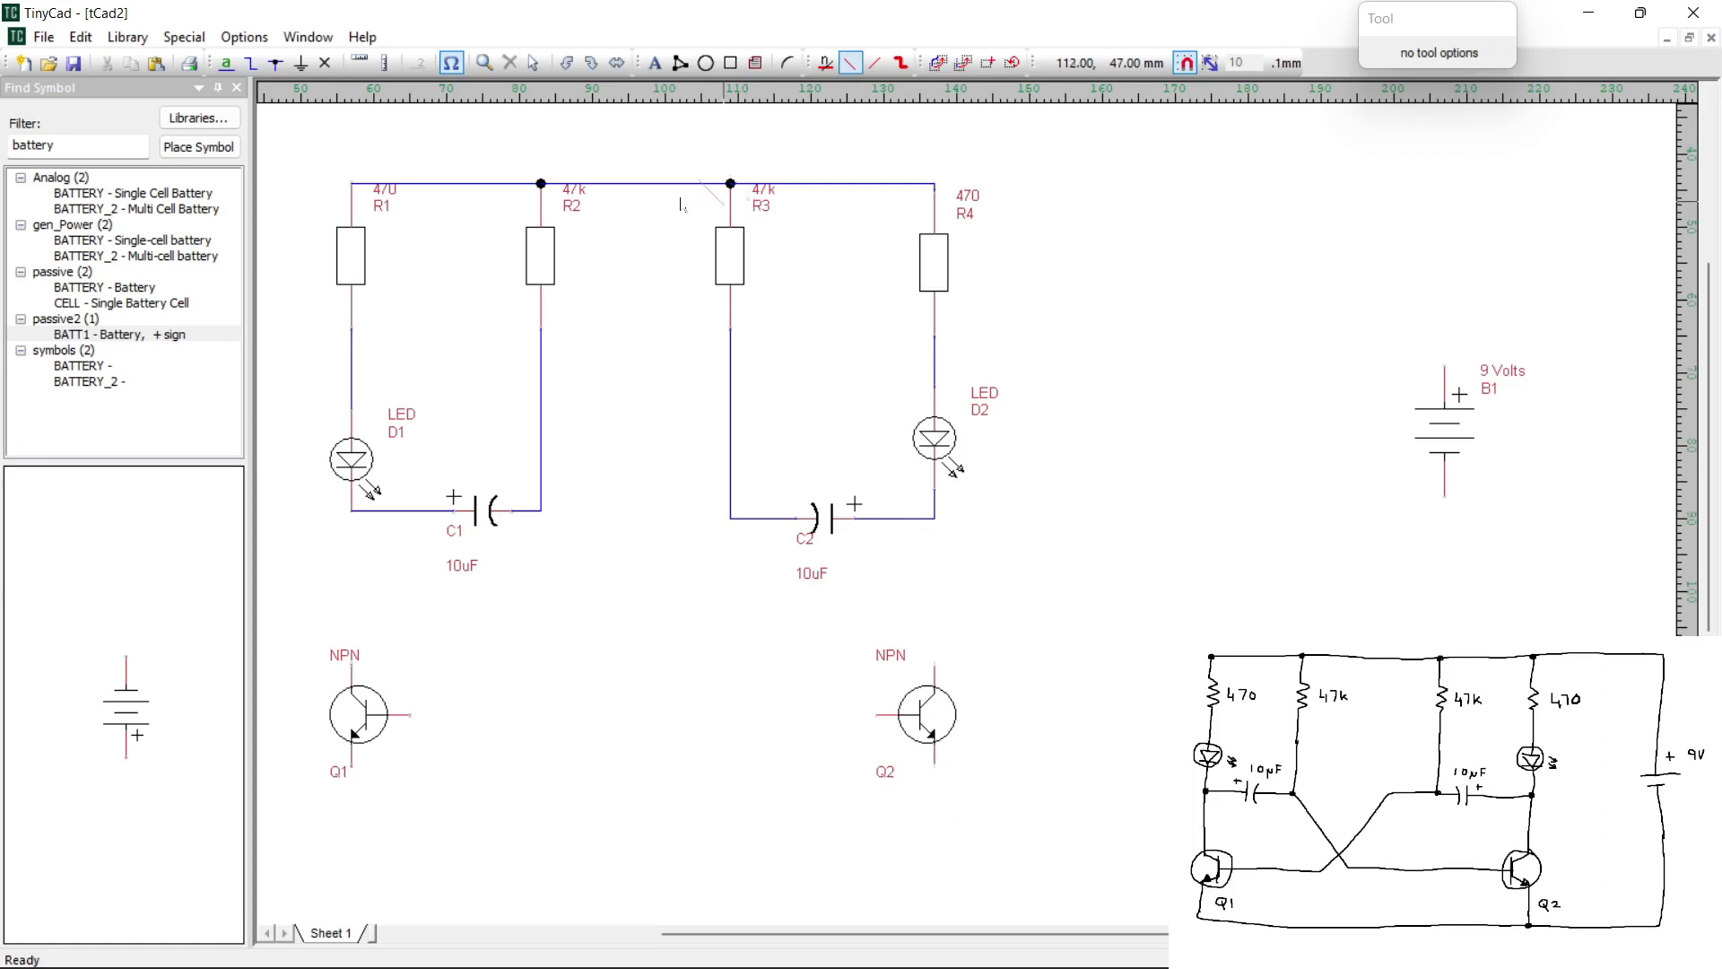
Move transistors Q1 and Q2 up closer to the capacitors, keeping both at the same height
click(534, 65)
drag(378, 714, 378, 646)
drag(935, 718, 934, 664)
scroll(515, 728, up, 2)
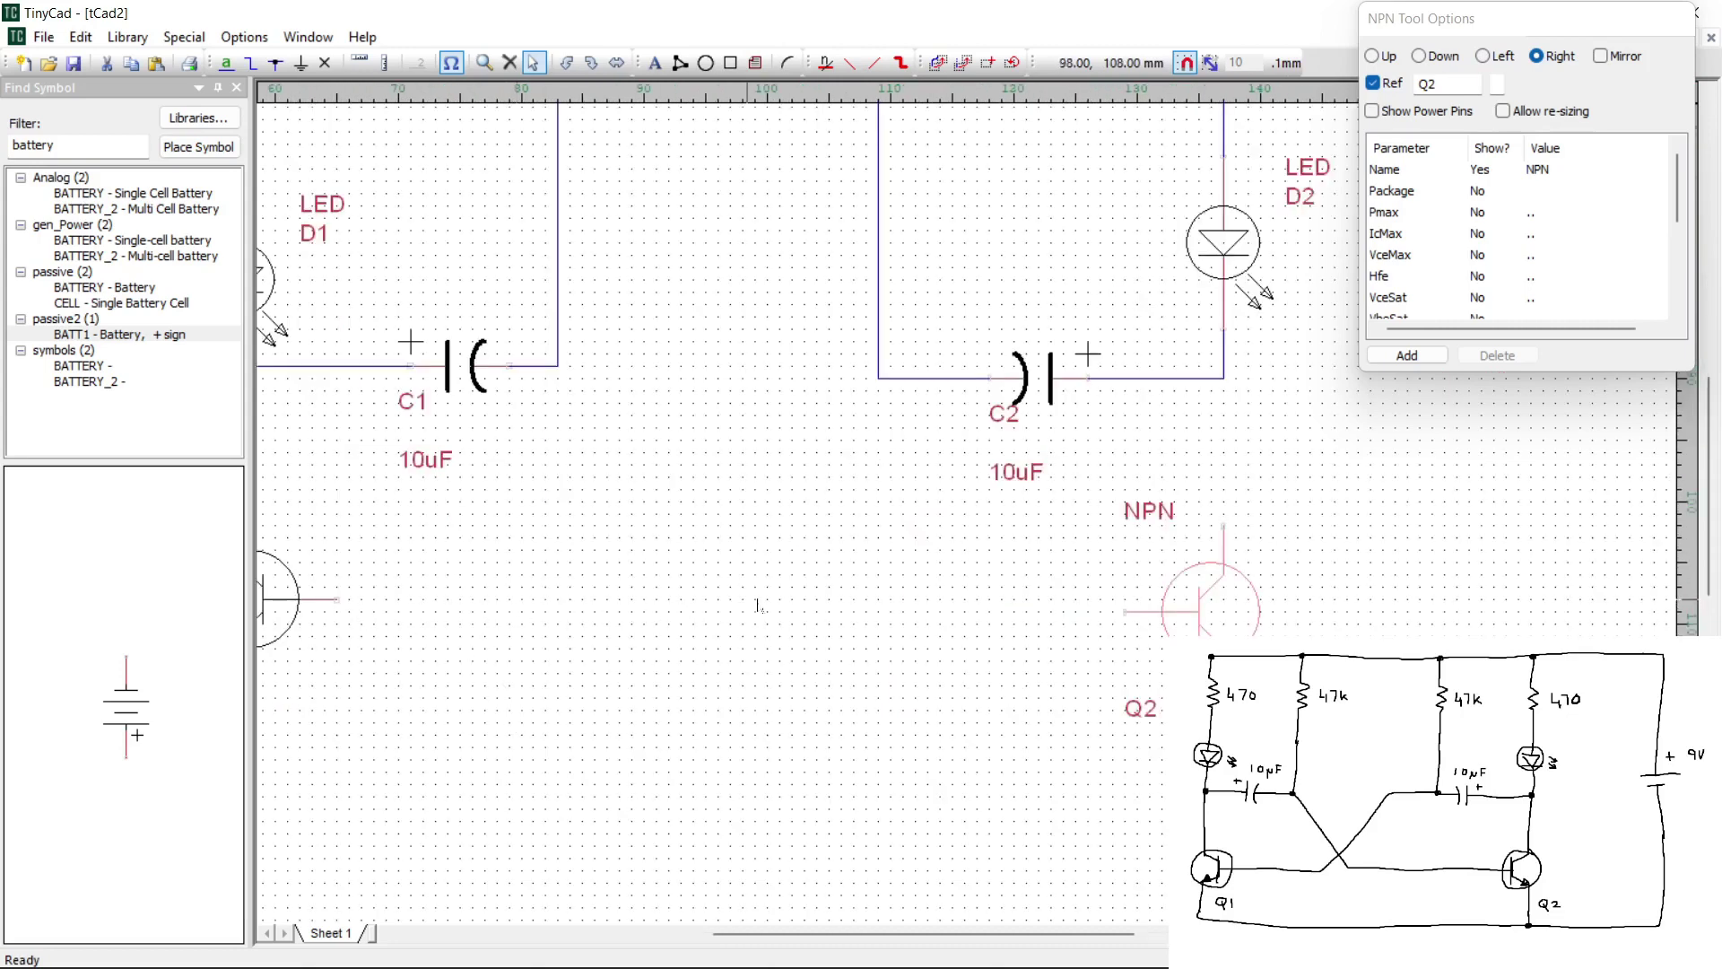
drag(1193, 613, 1193, 605)
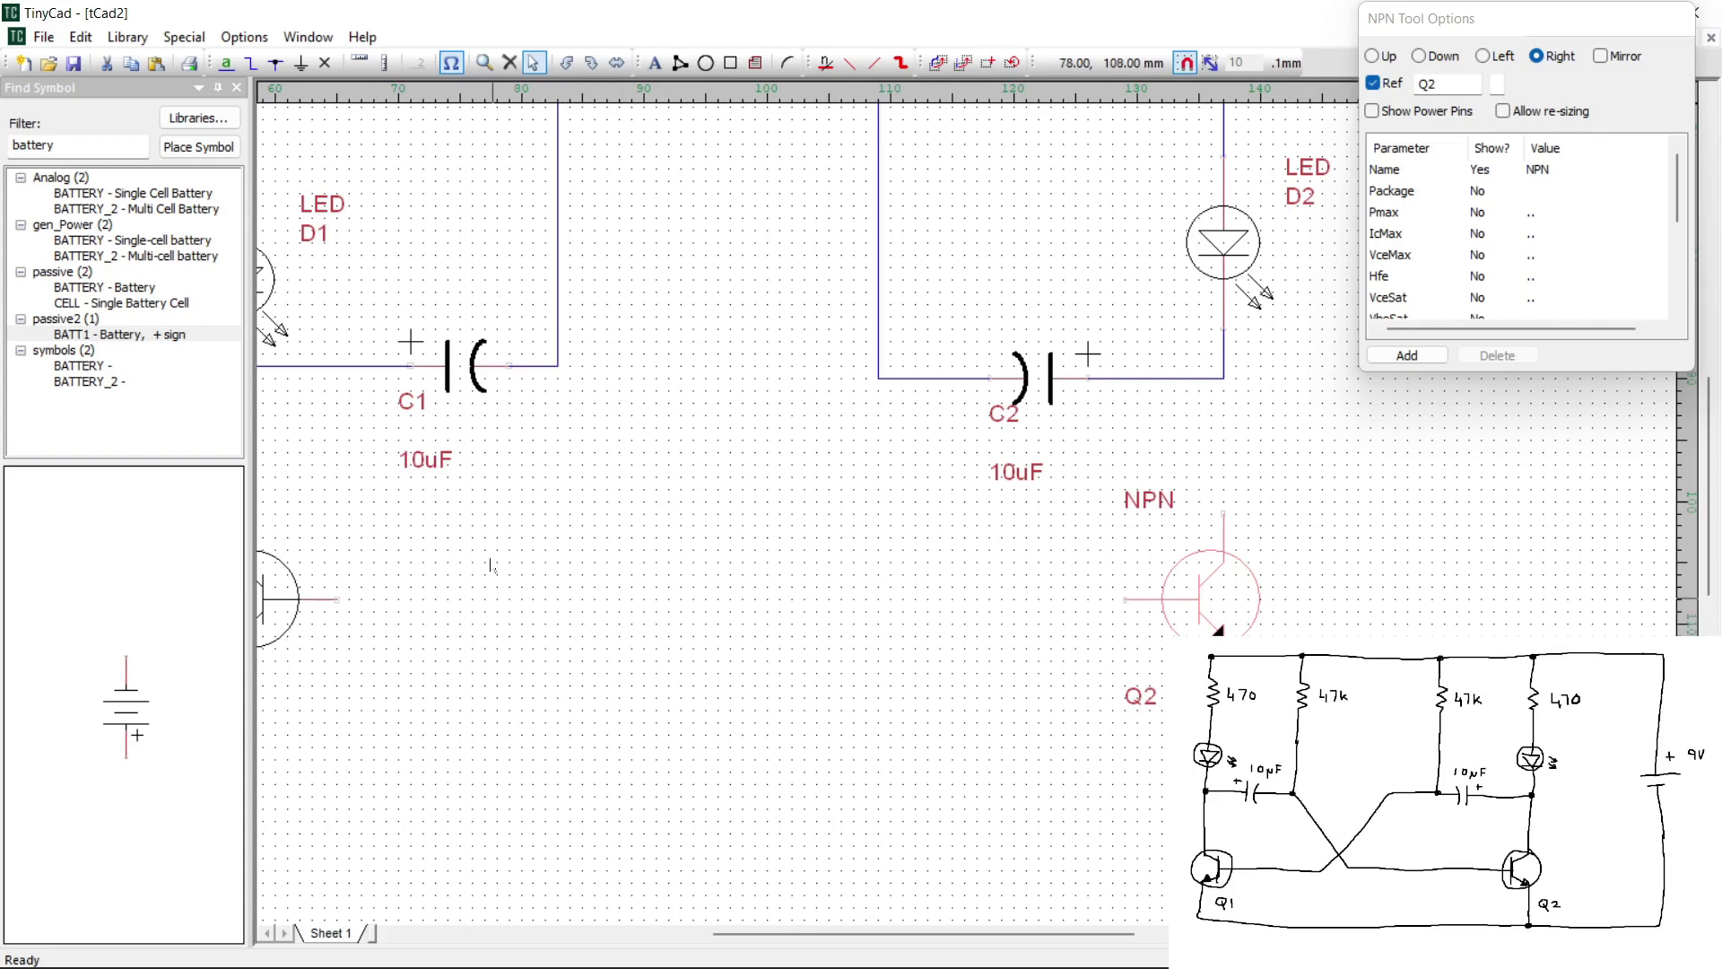
scroll(543, 538, down, 1)
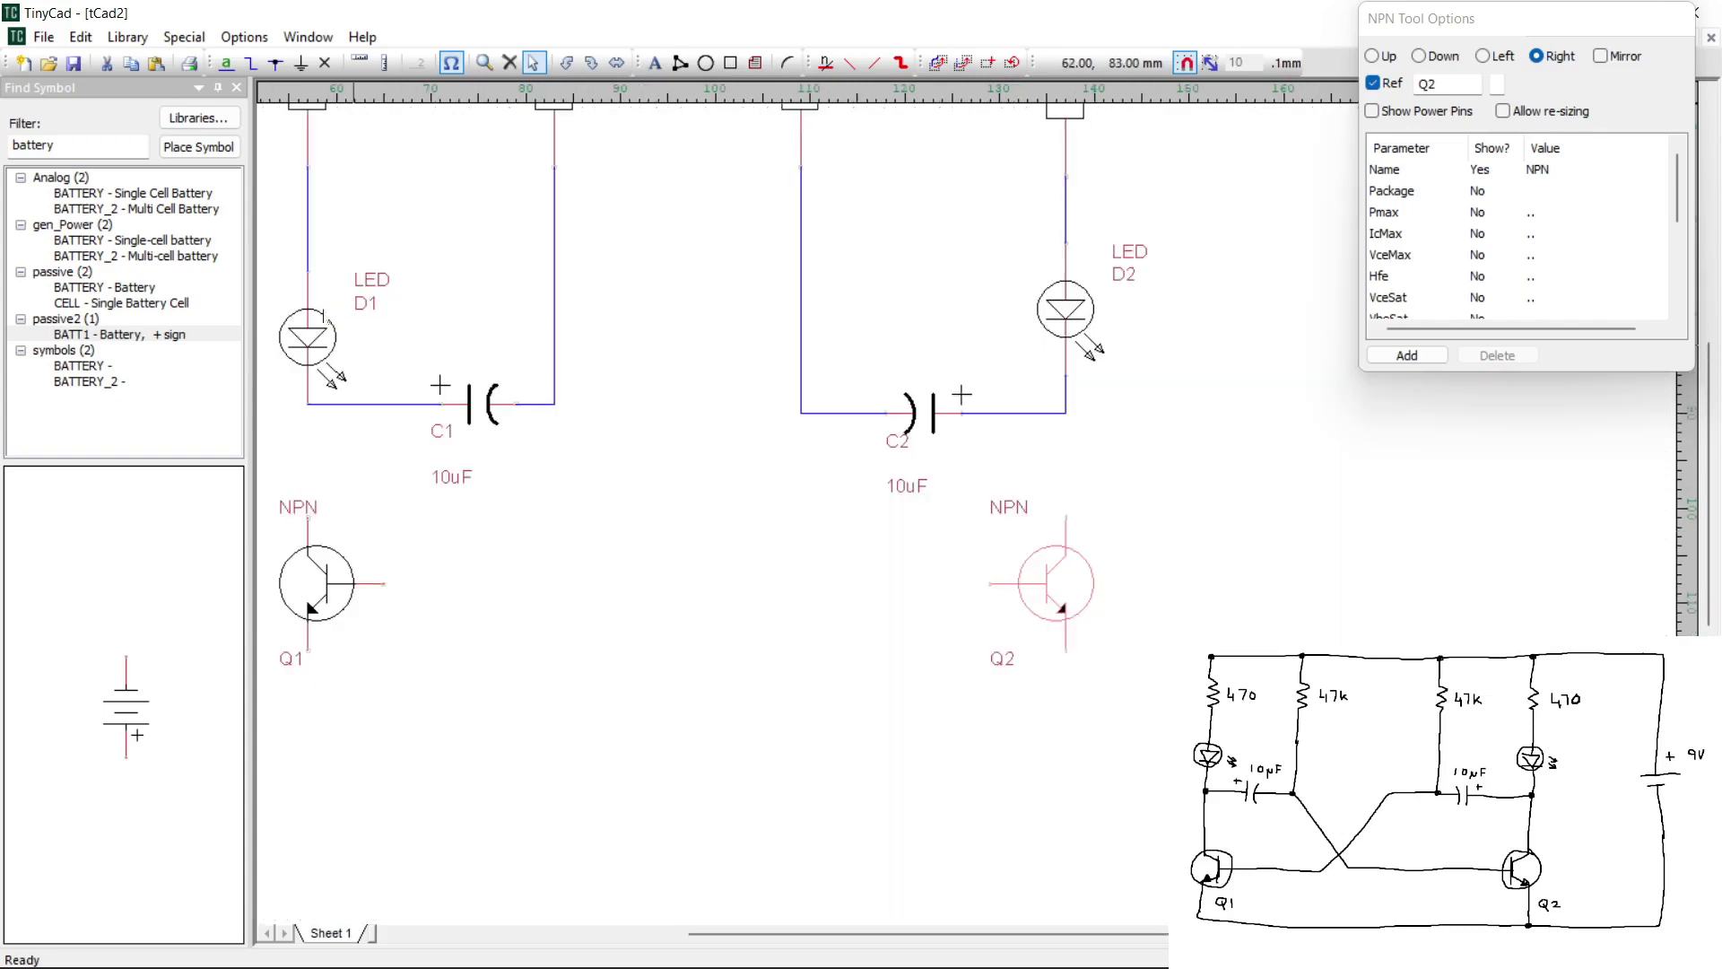
Wire Q1's collector up to the D1–C1 junction and Q2's collector up to the D2–C2 junction
click(250, 63)
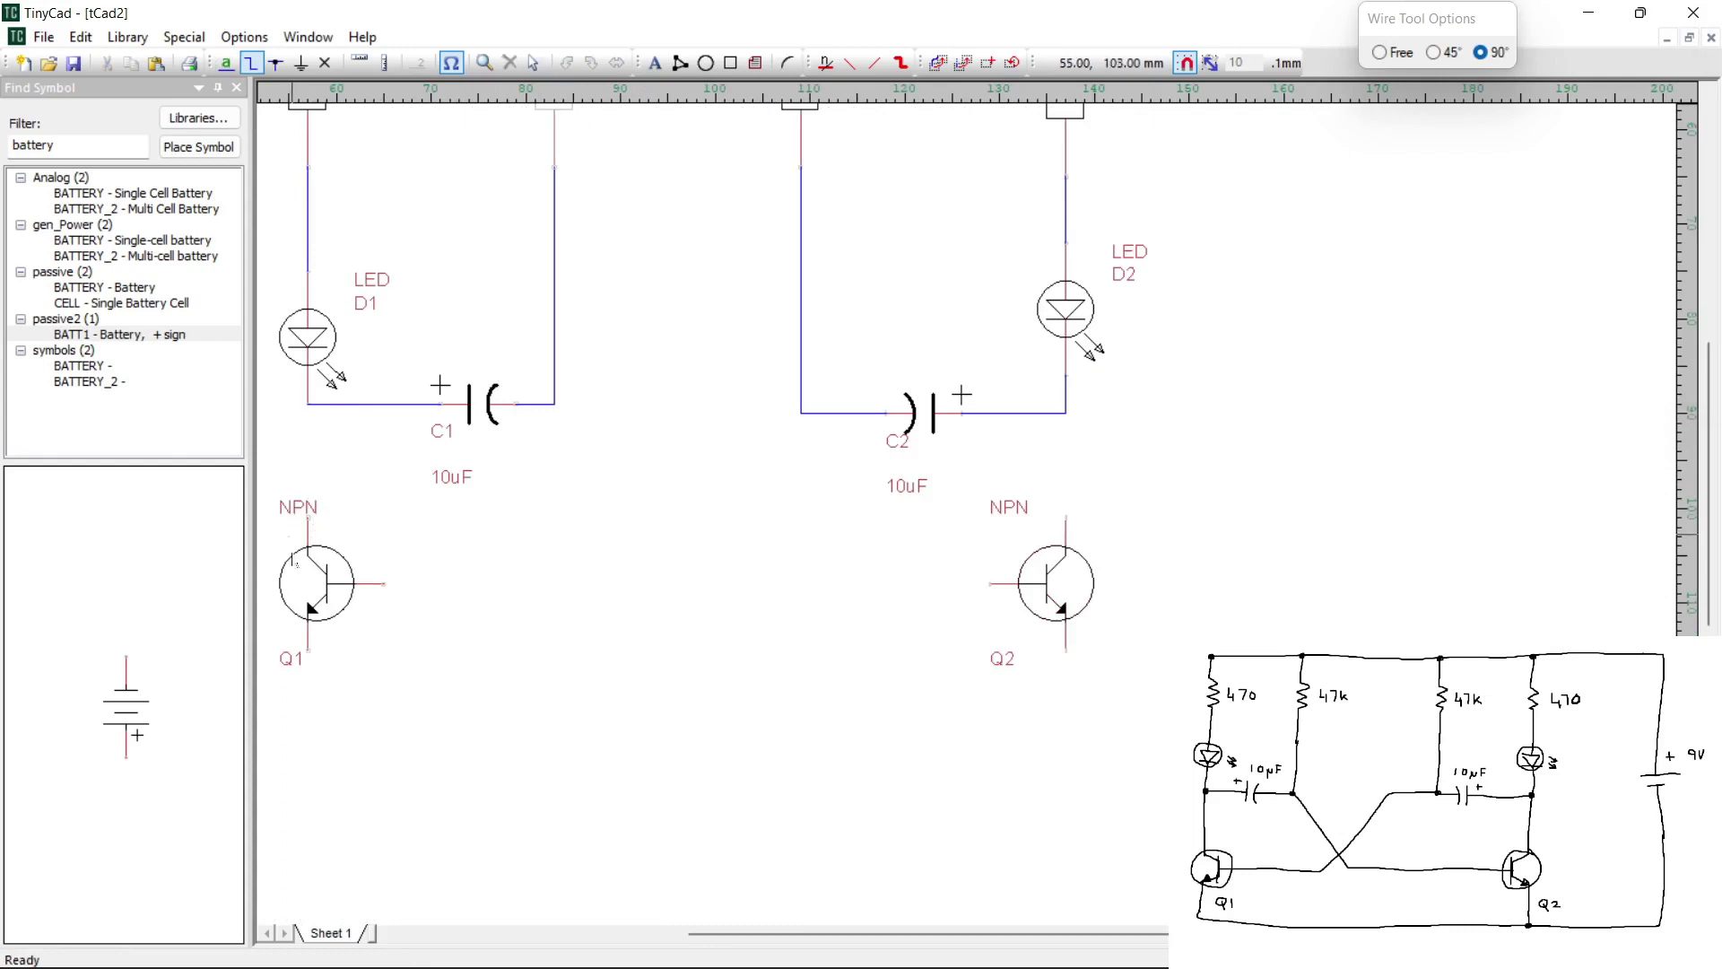
click(307, 517)
click(307, 412)
click(1068, 523)
click(1065, 412)
Join the emitters of Q1 and Q2 with a common wire running below both transistors
click(311, 665)
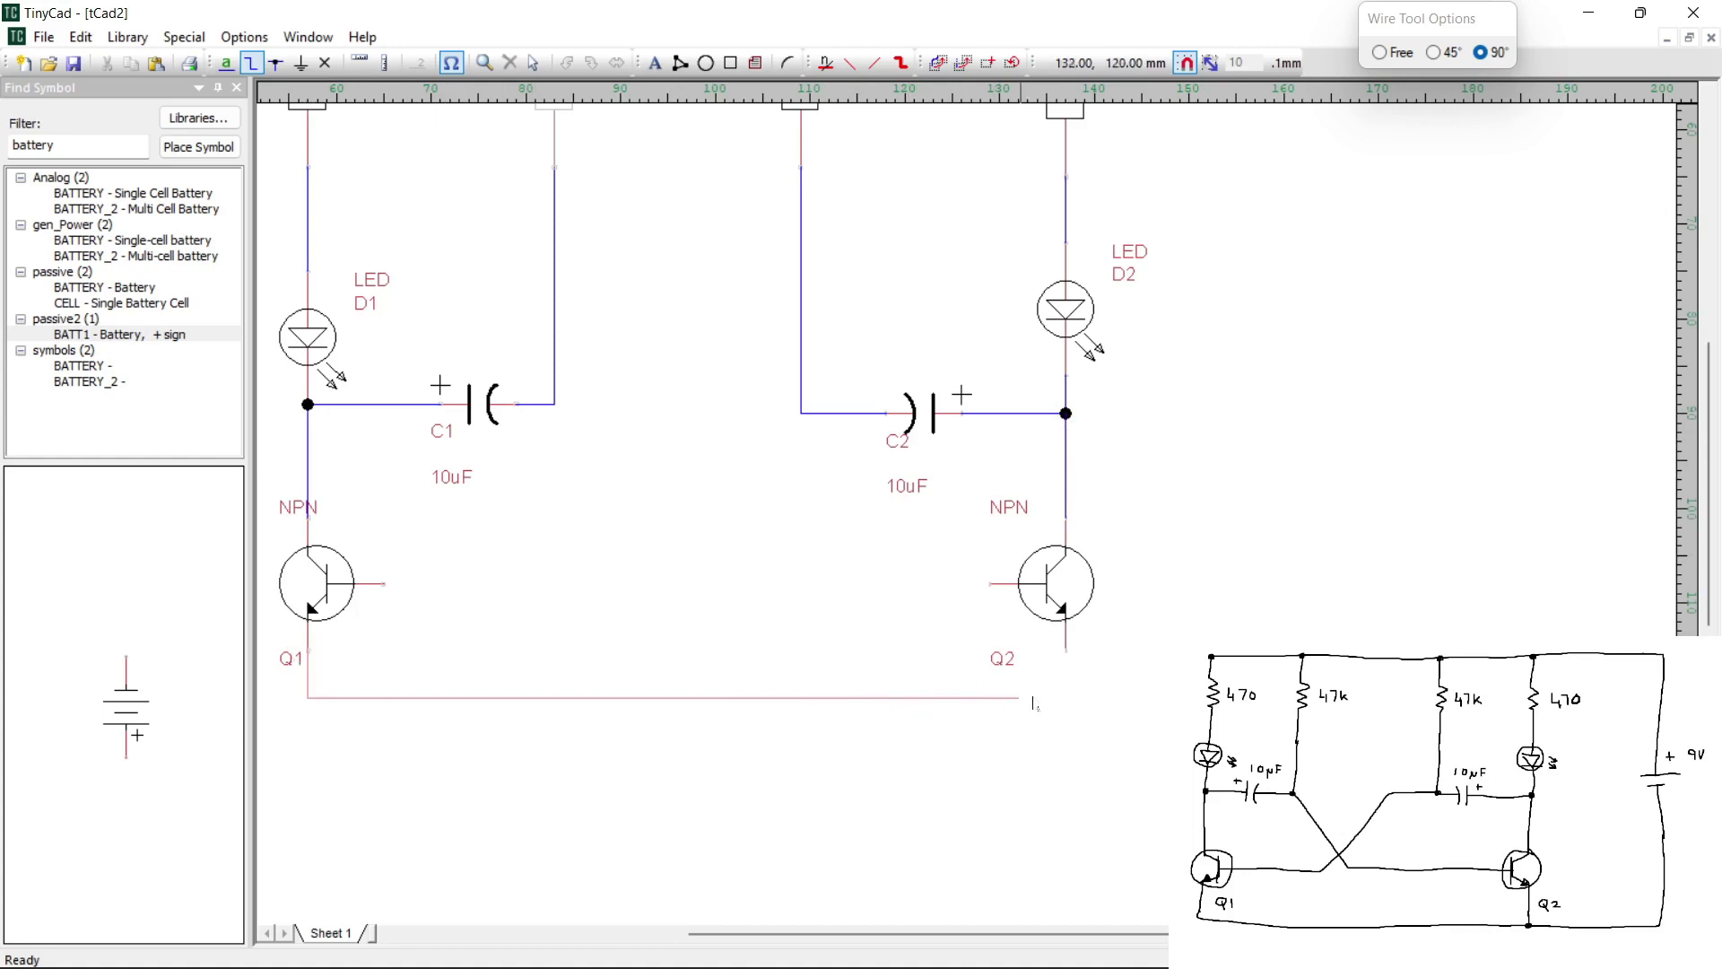
click(1068, 700)
click(1067, 661)
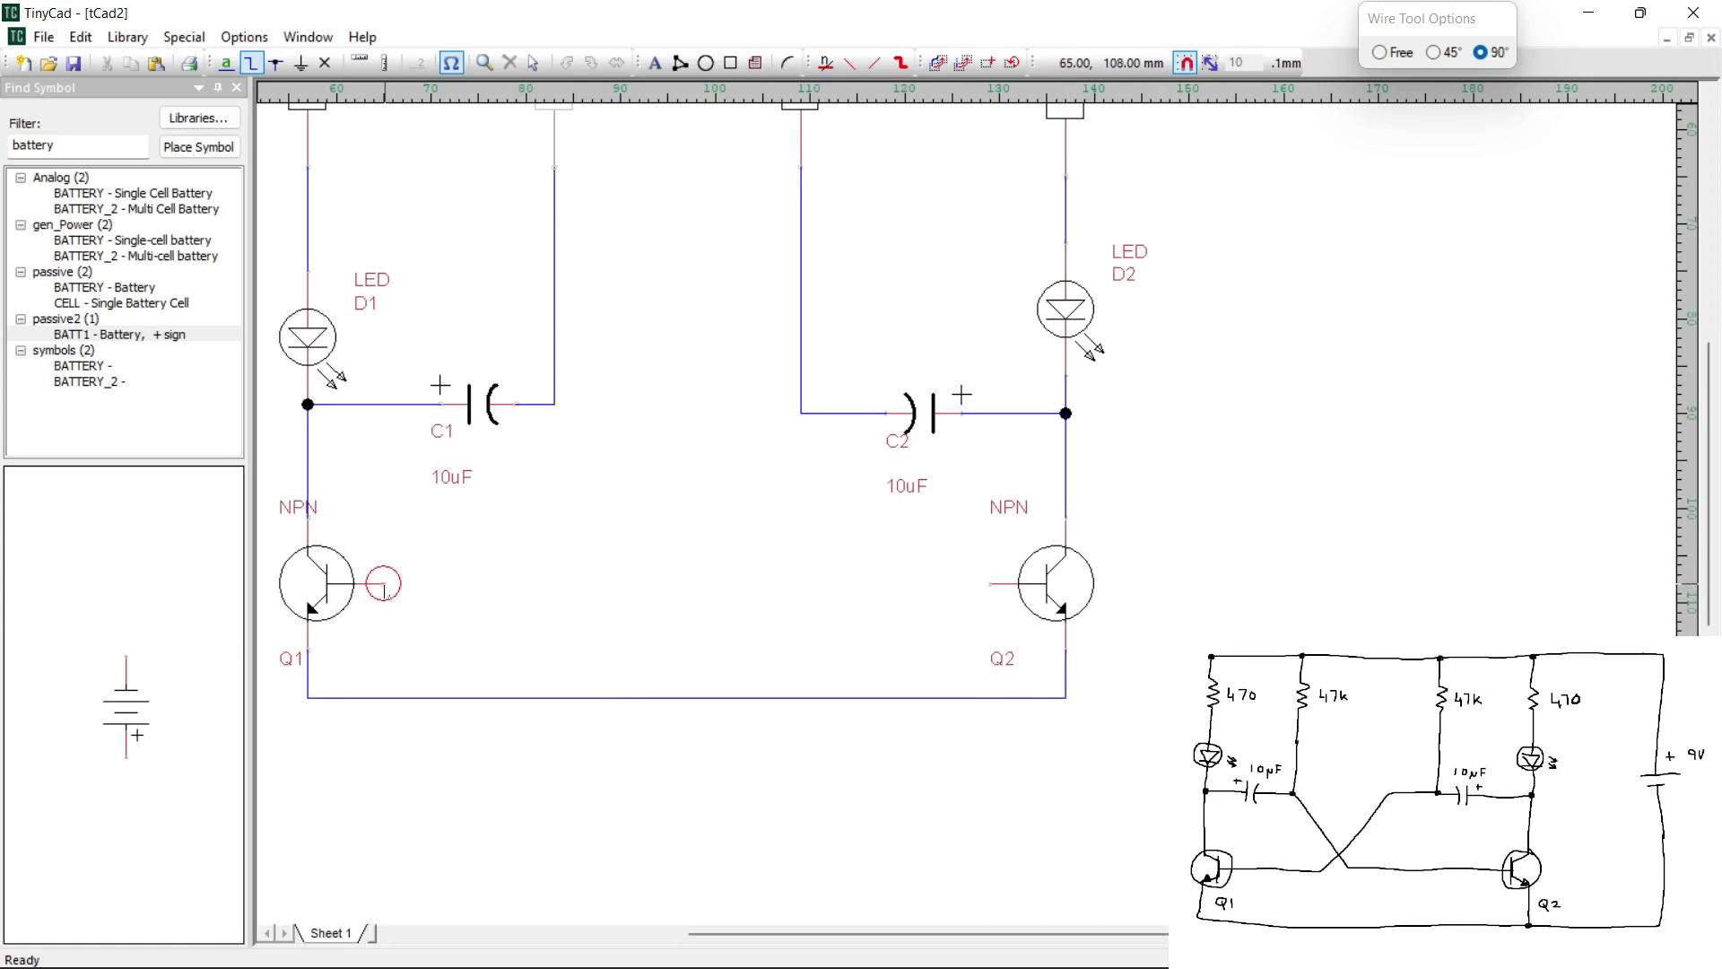
Wire Q1's base to the R3–C2 junction and Q2's base to the R2–C1 junction
click(383, 586)
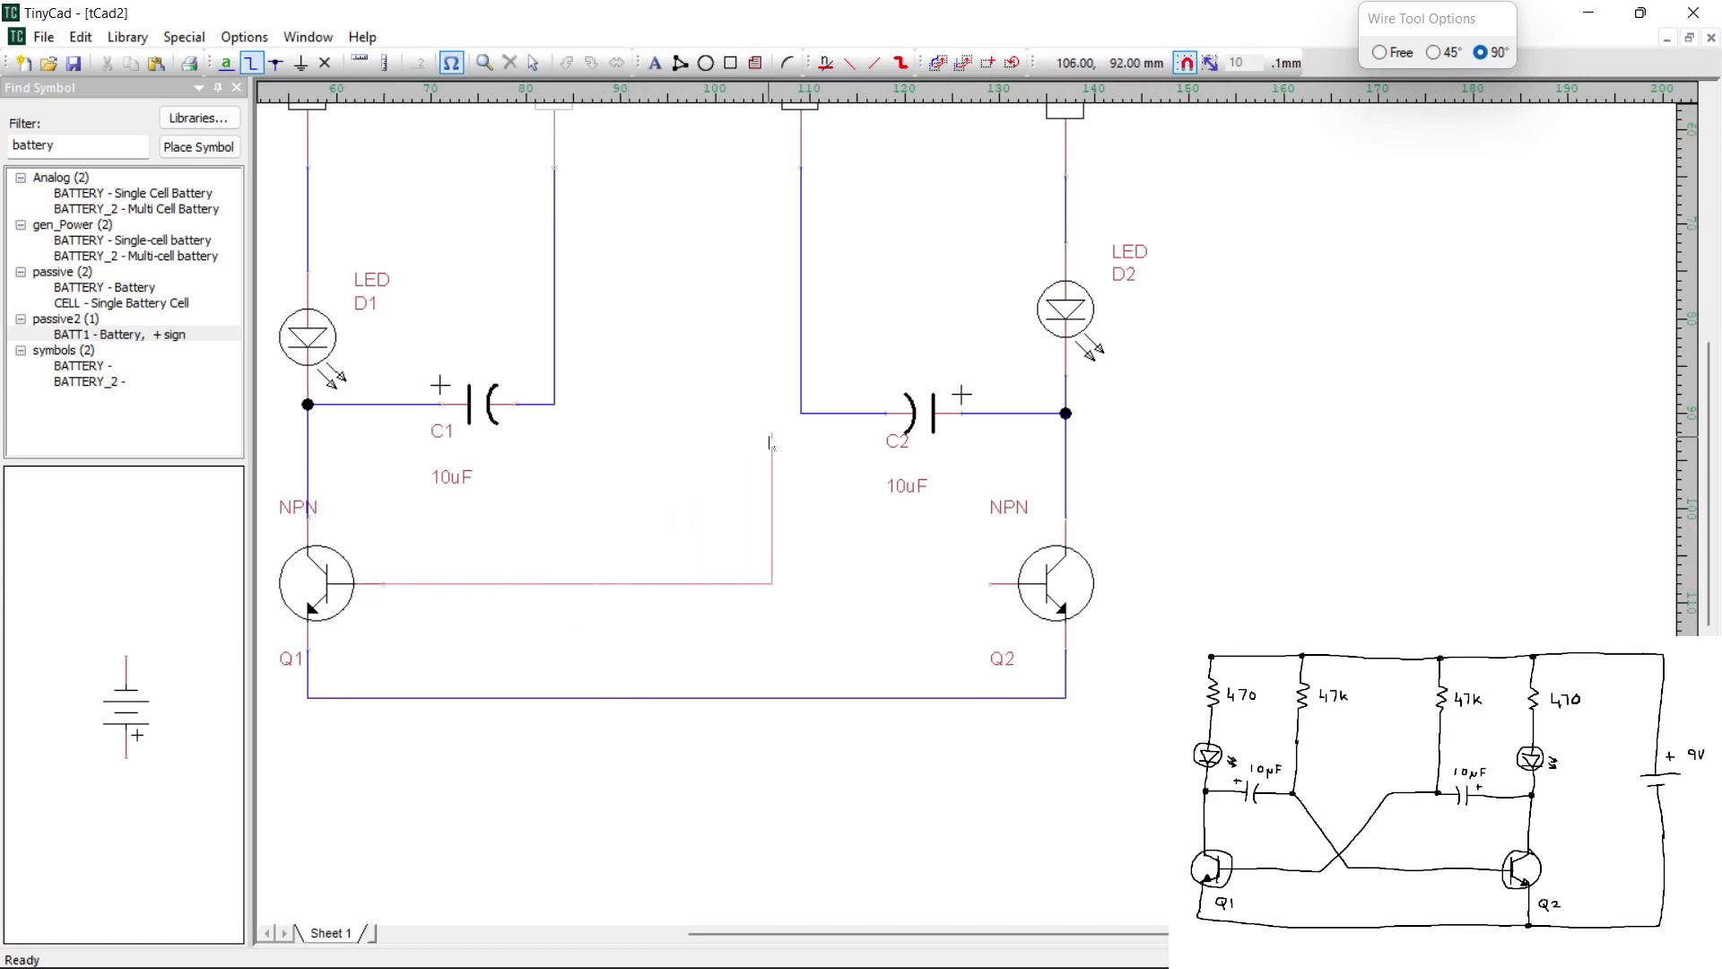
click(801, 412)
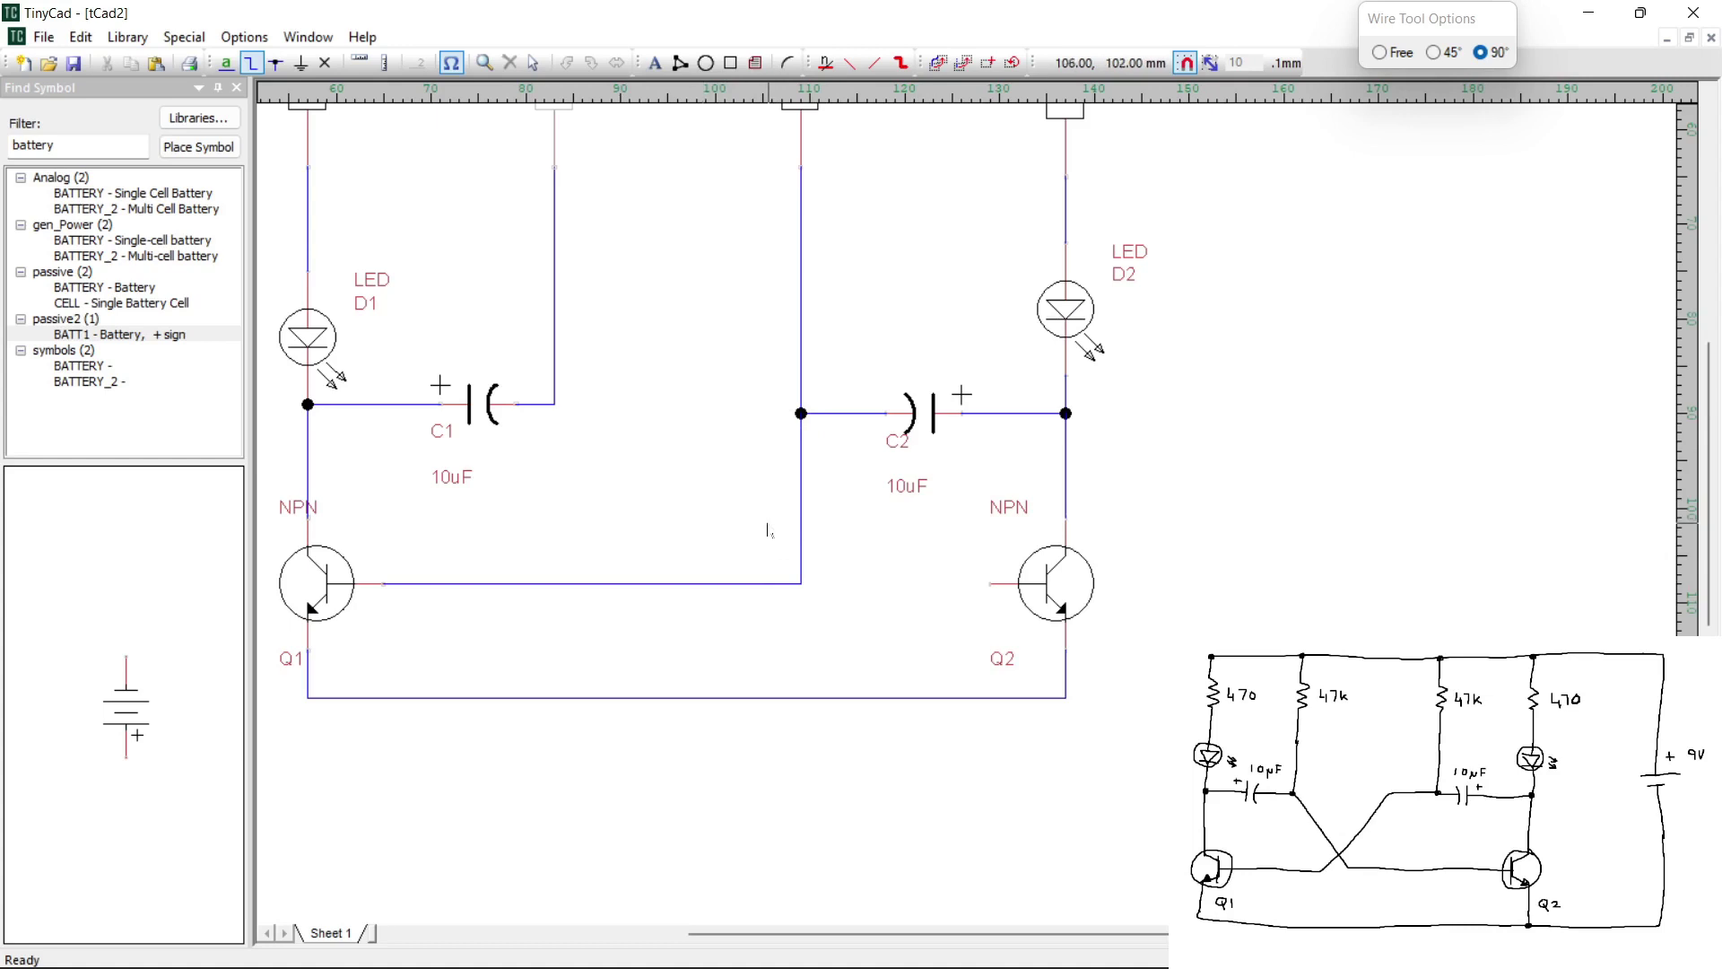
click(554, 404)
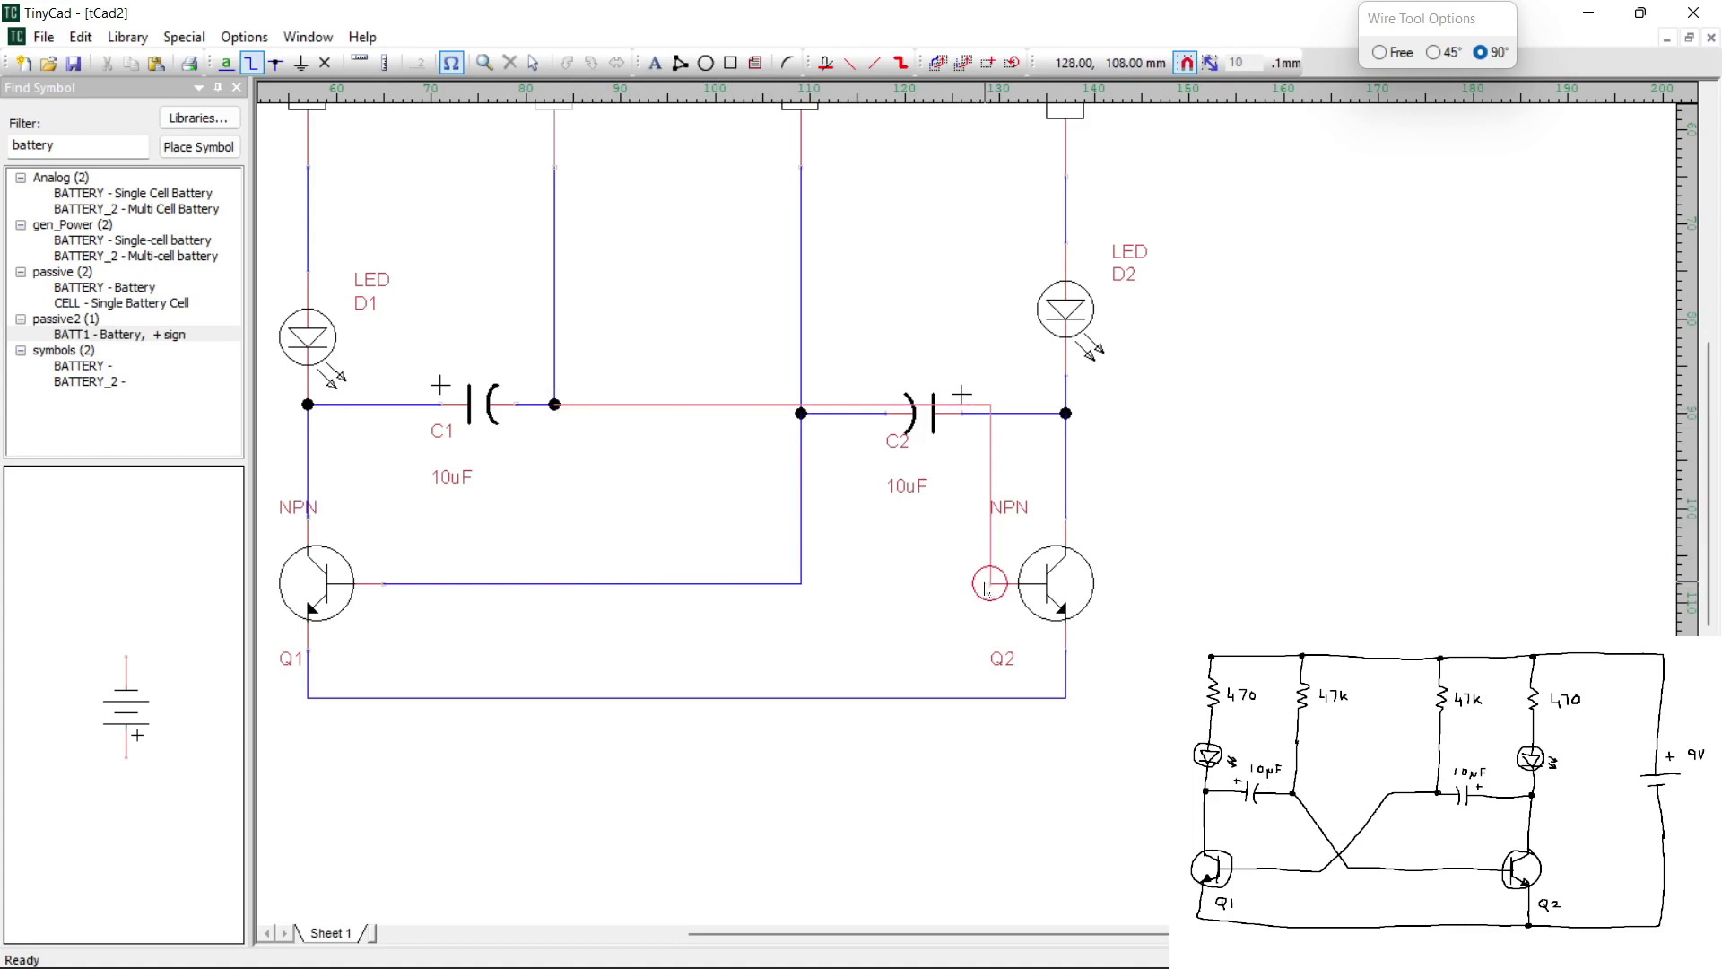
click(989, 584)
key(l)
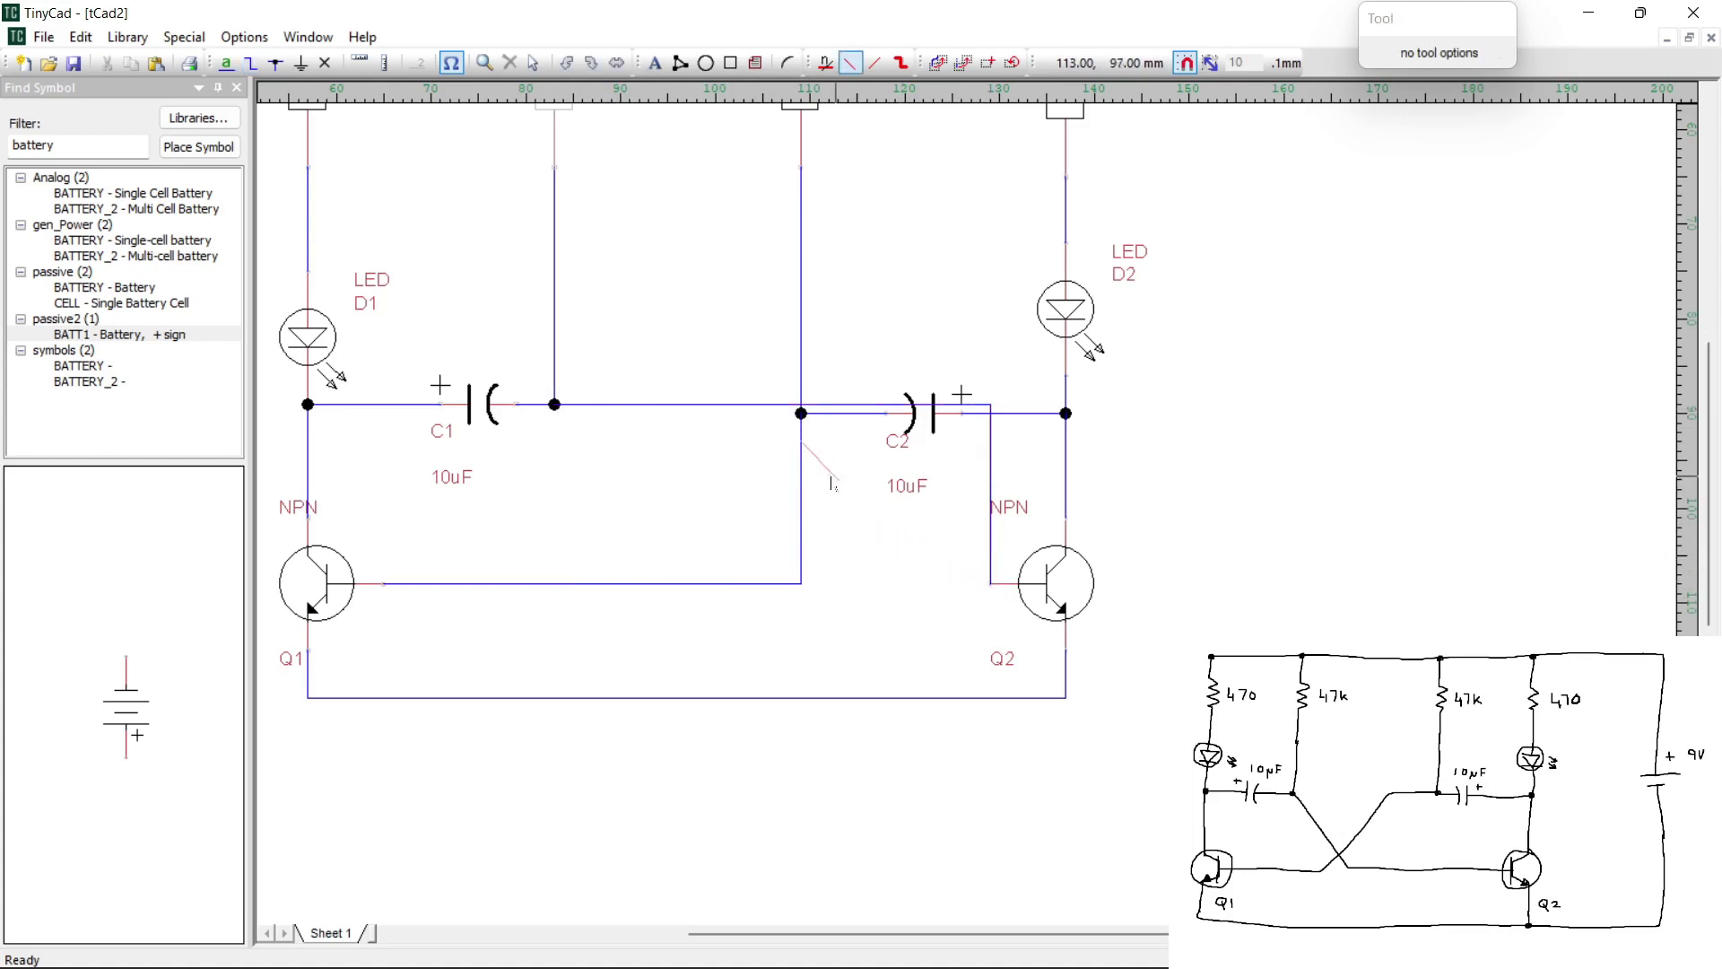
Reshape the two base wires into crossing diagonals between the transistors, as in the hand-drawn reference
click(534, 64)
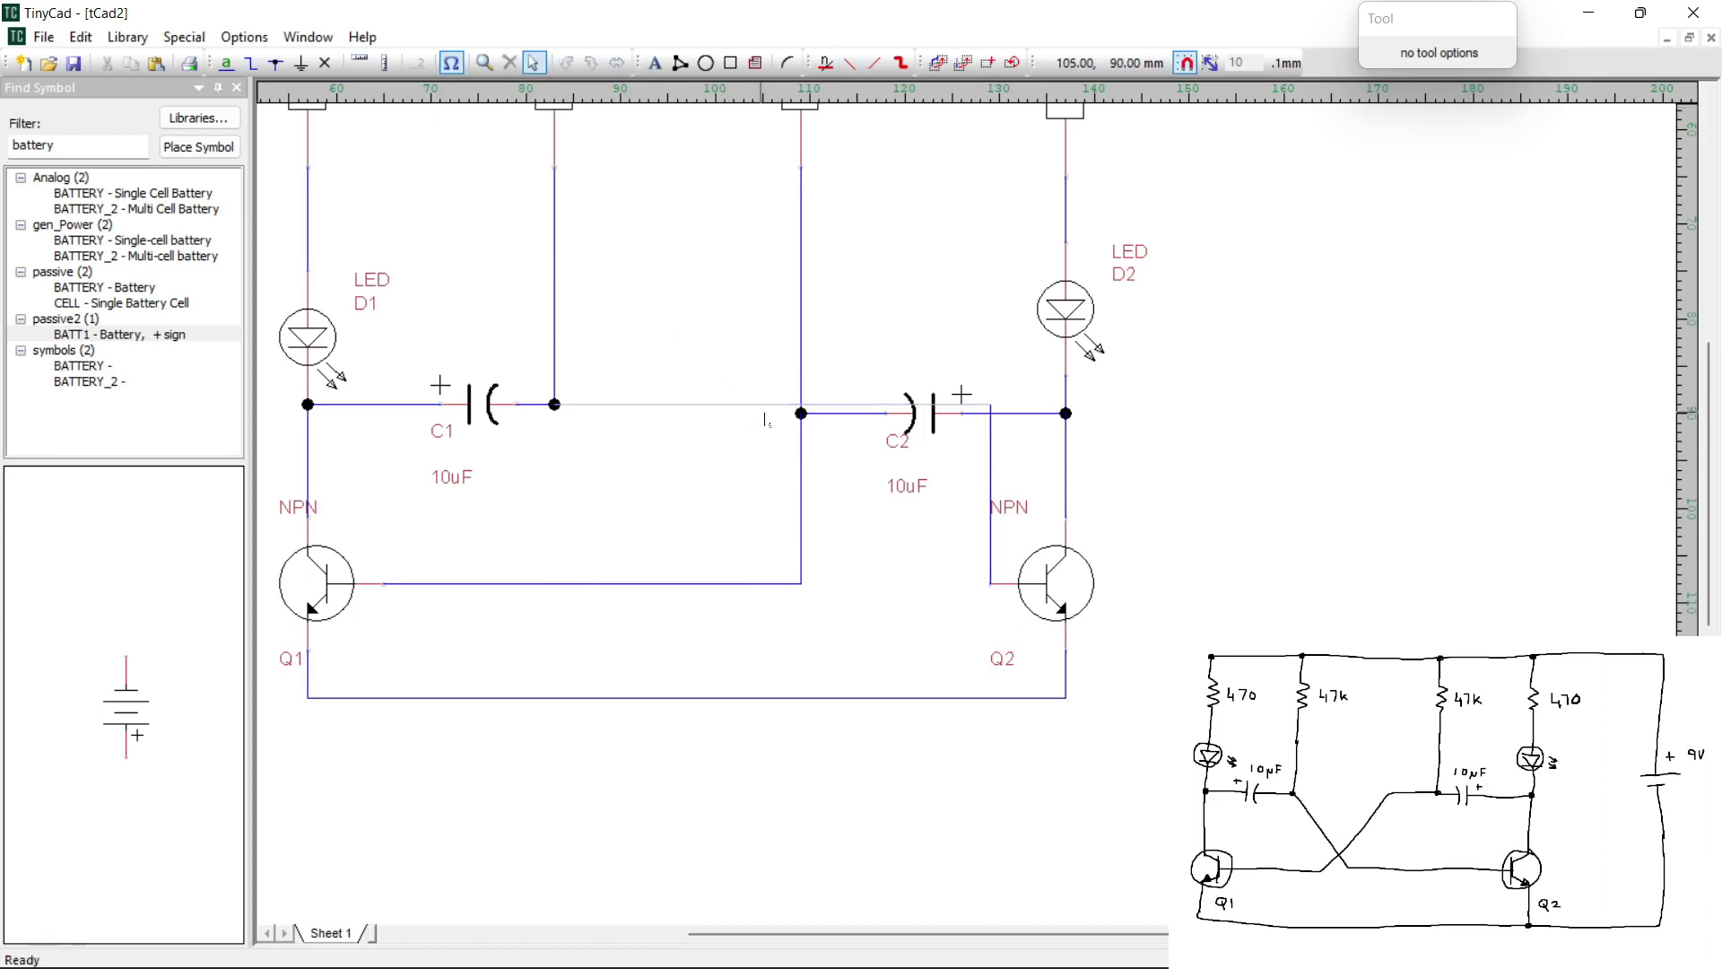
mouse_move(771, 411)
mouse_down()
mouse_move(726, 460)
mouse_move(740, 415)
mouse_move(769, 411)
mouse_up()
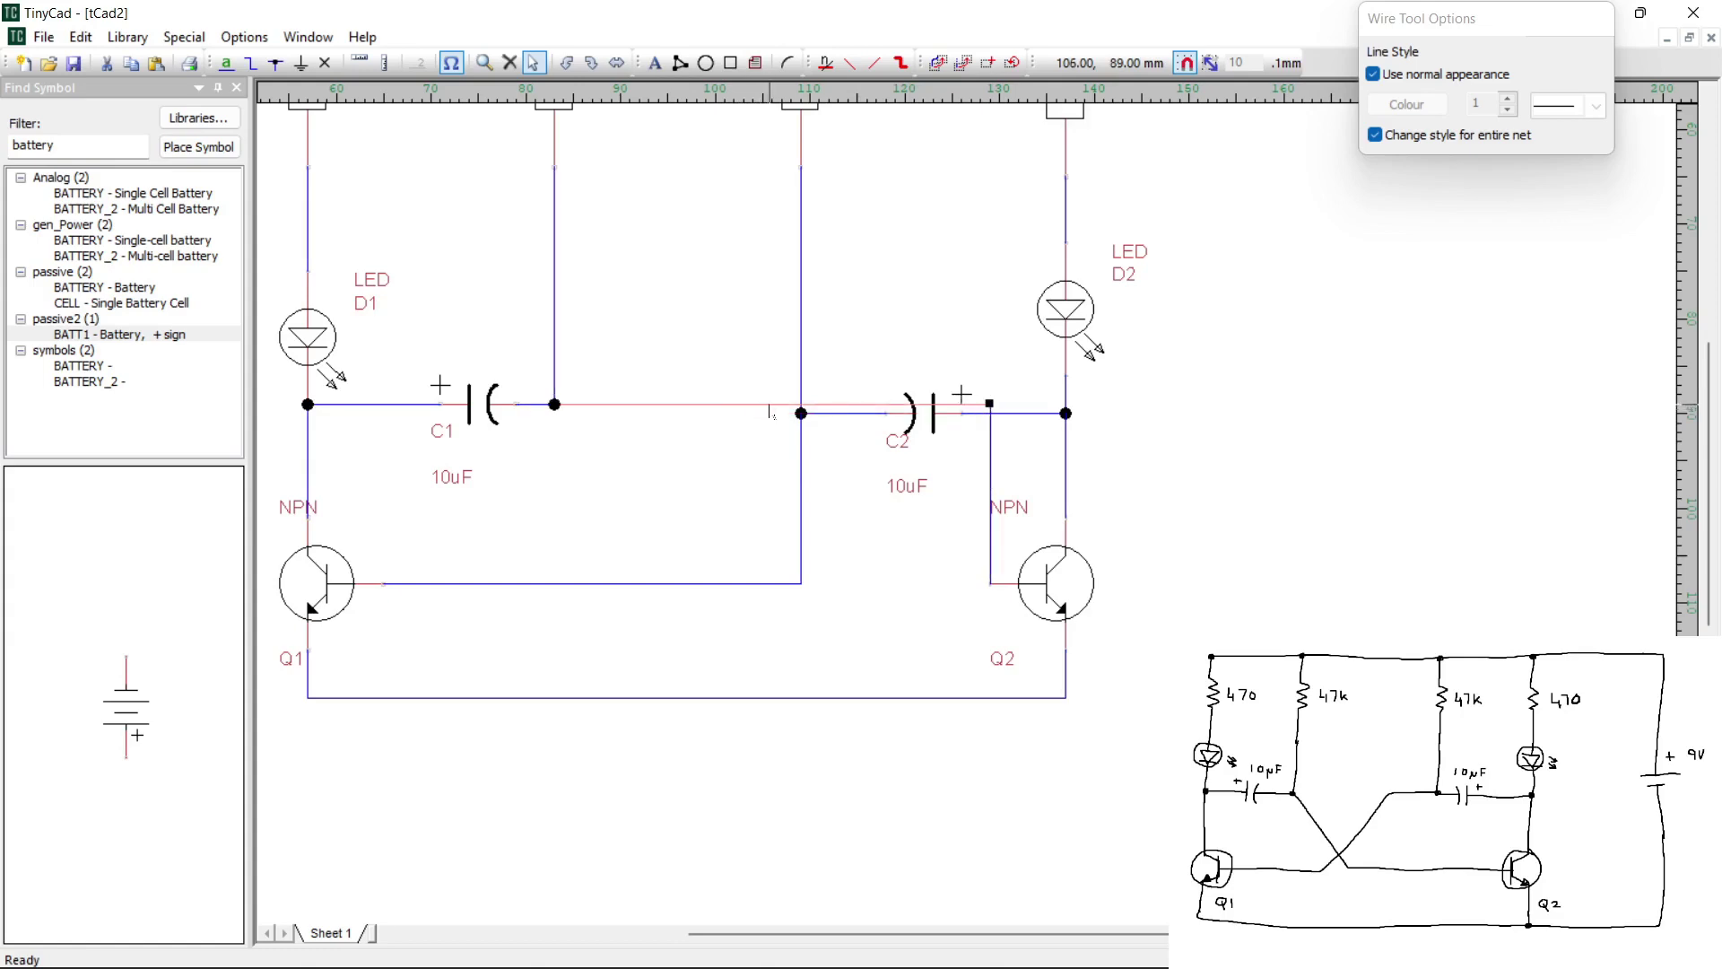
drag(990, 404, 564, 584)
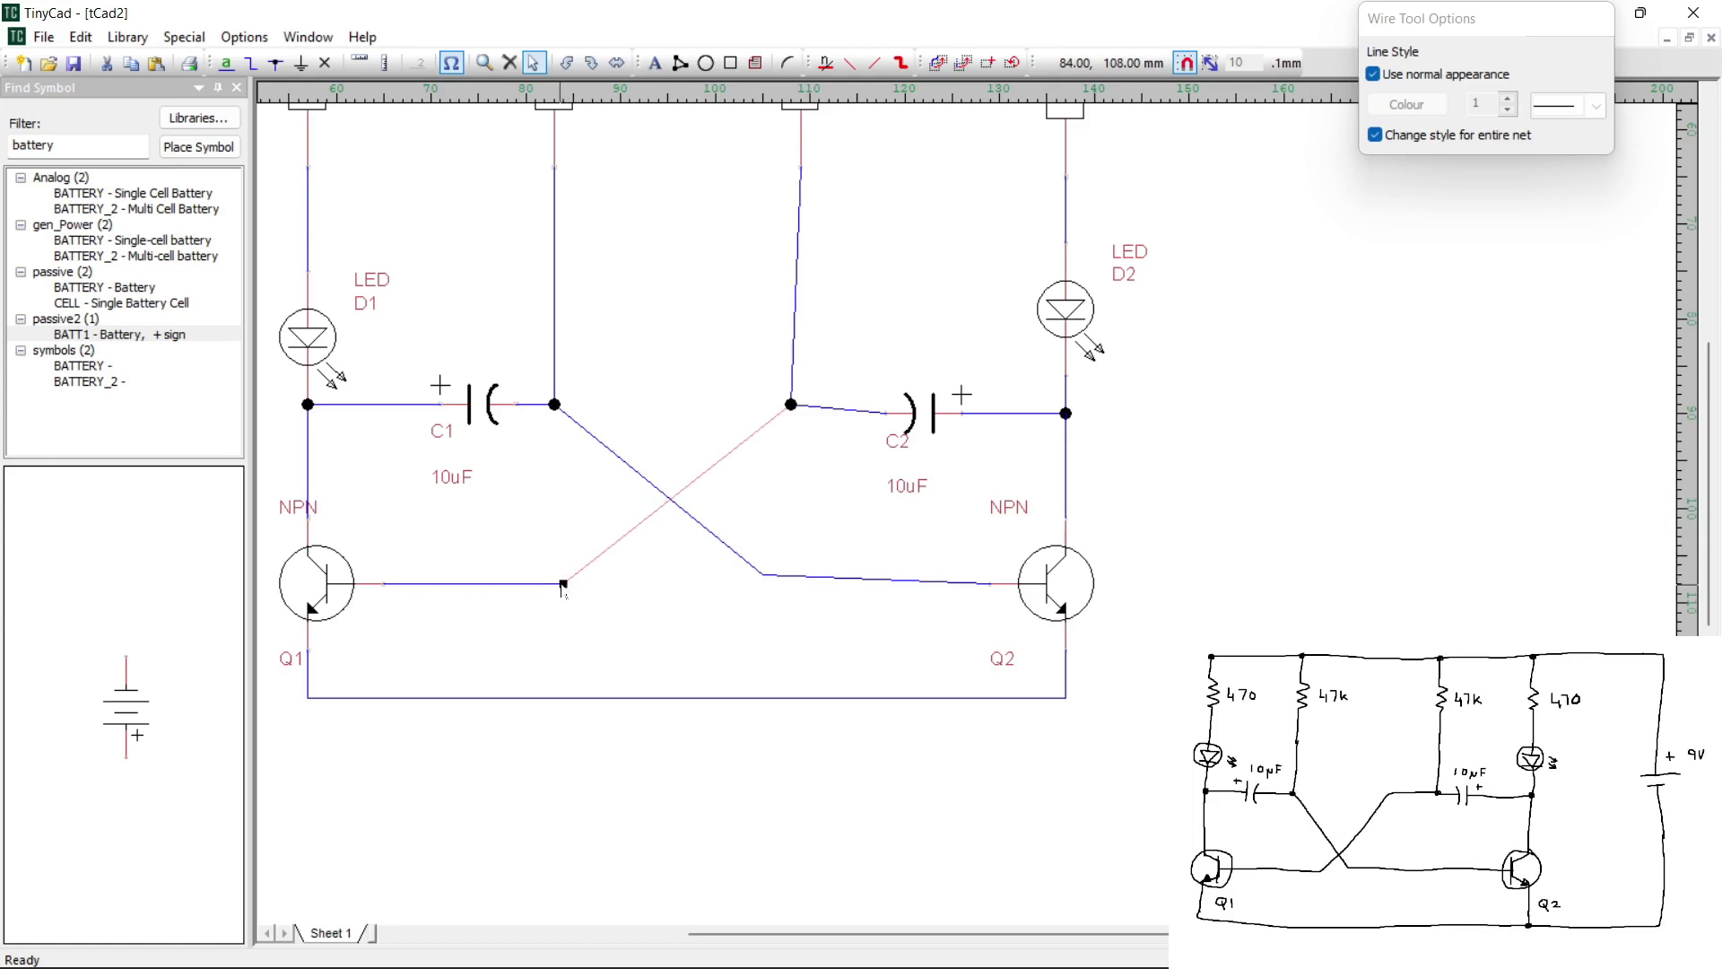
Realign the R3–C2 junction directly beneath R3 and level with C2, and level the bend of Q2's base wire with the base
click(787, 410)
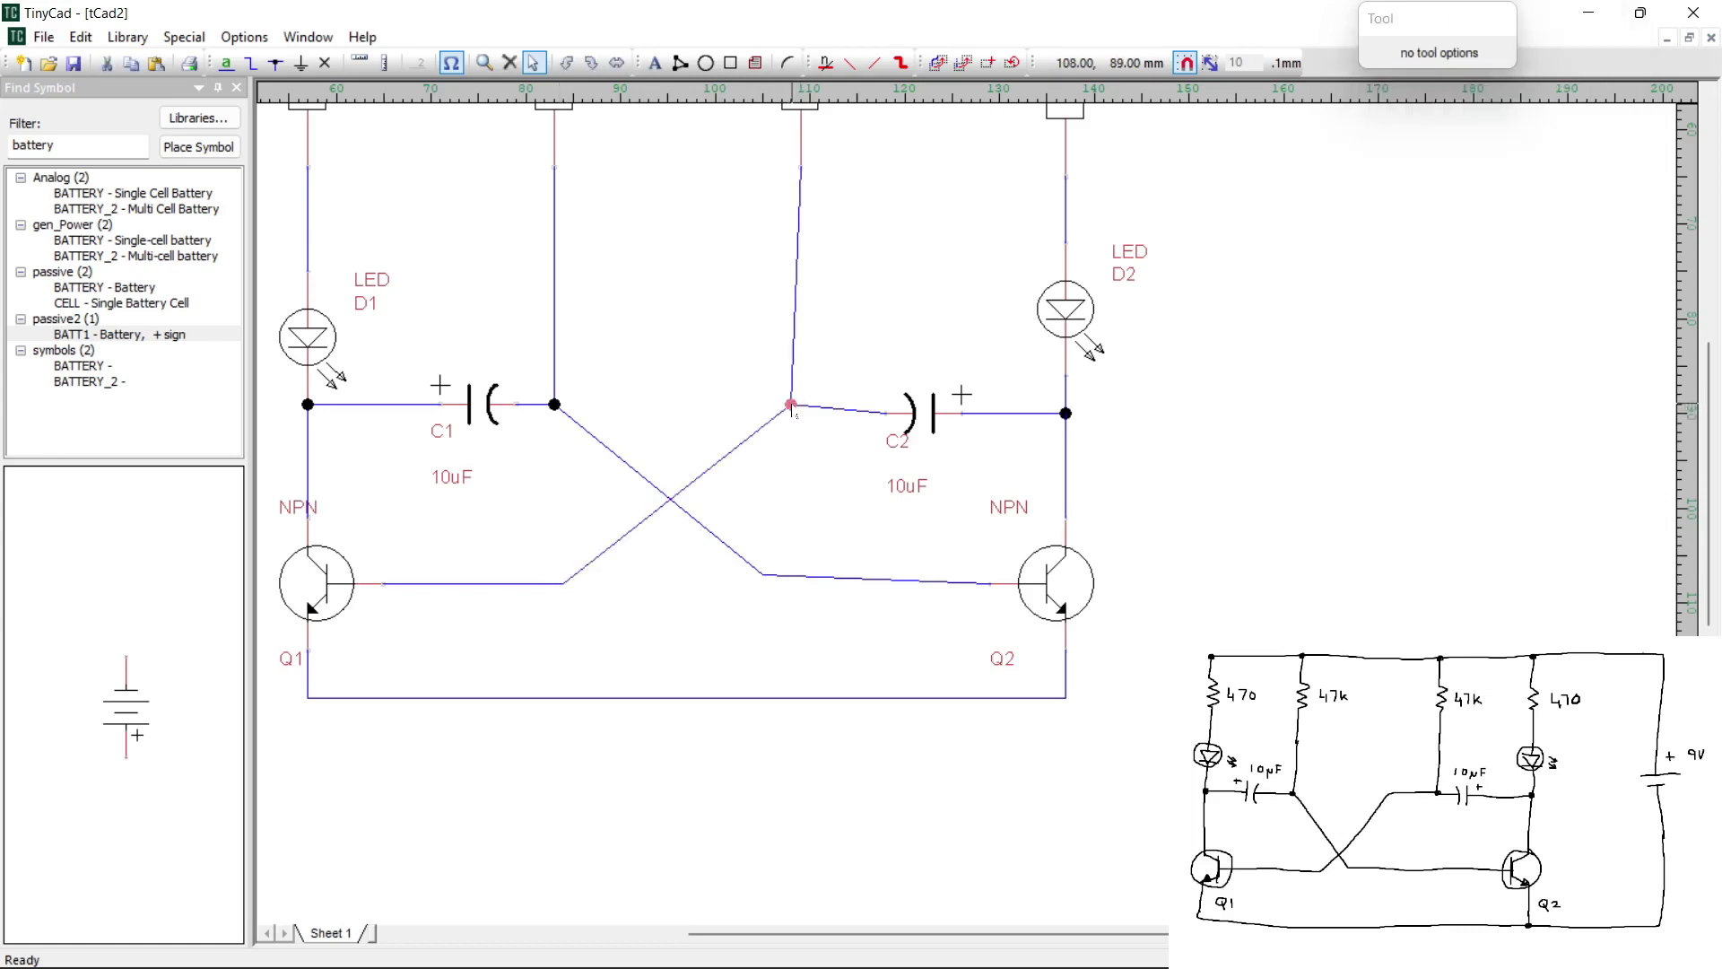
click(791, 411)
drag(791, 411, 800, 413)
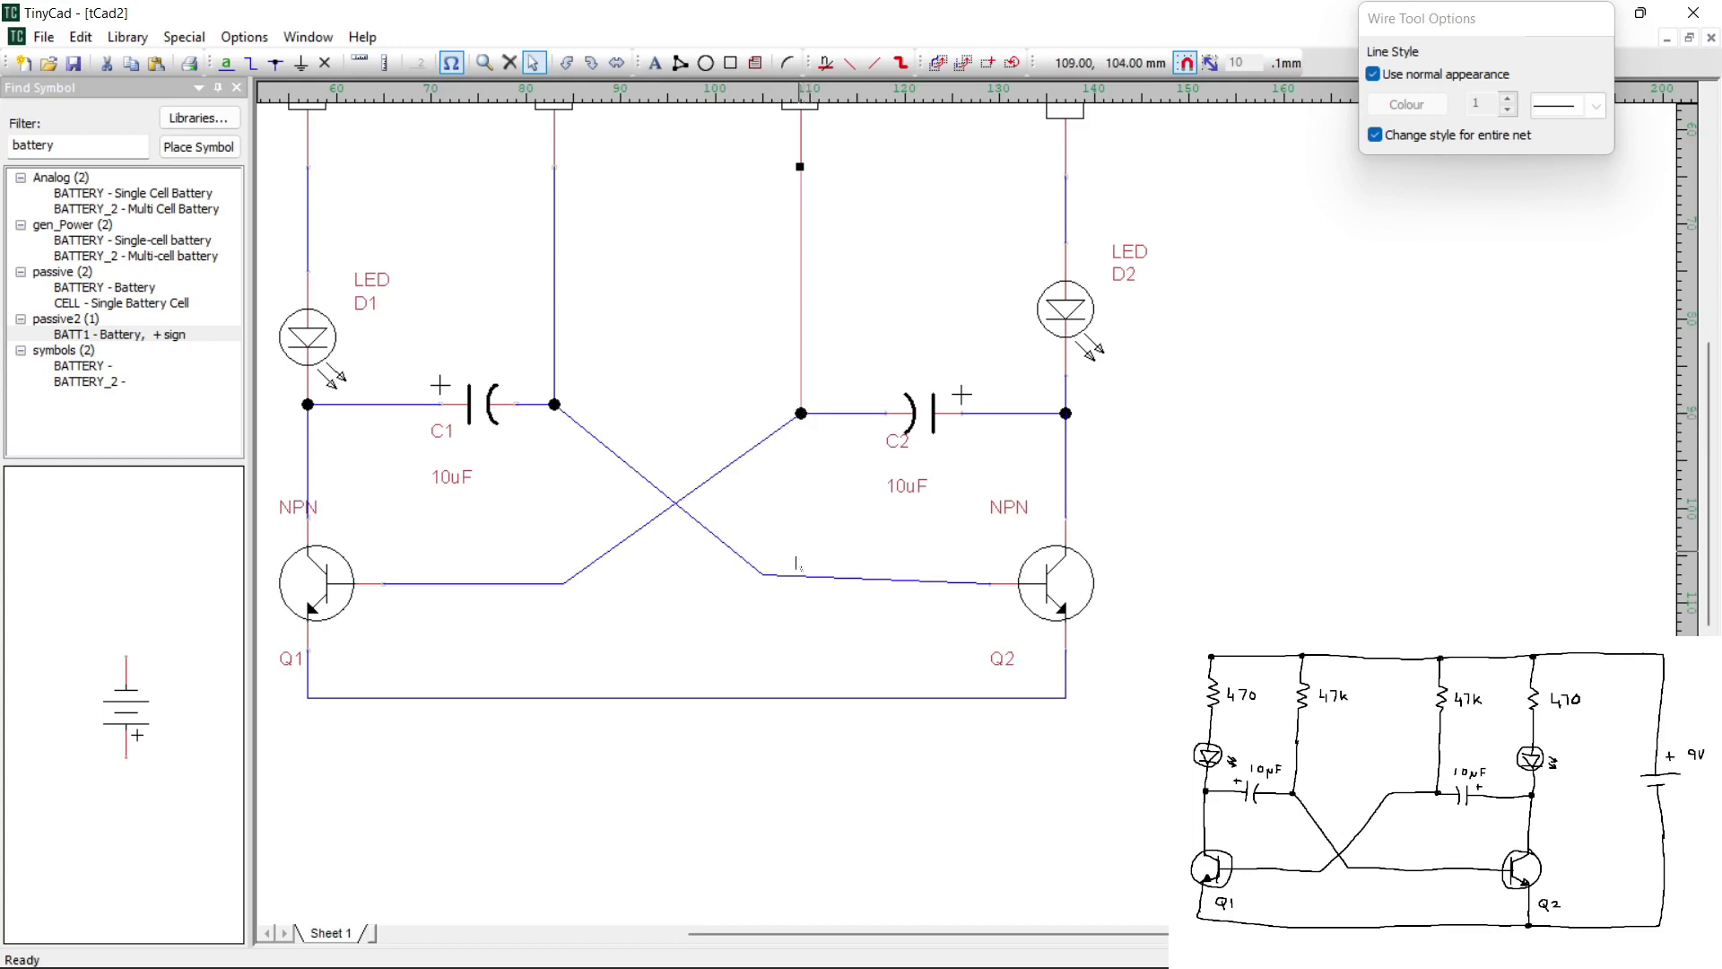
click(770, 576)
drag(759, 573, 798, 583)
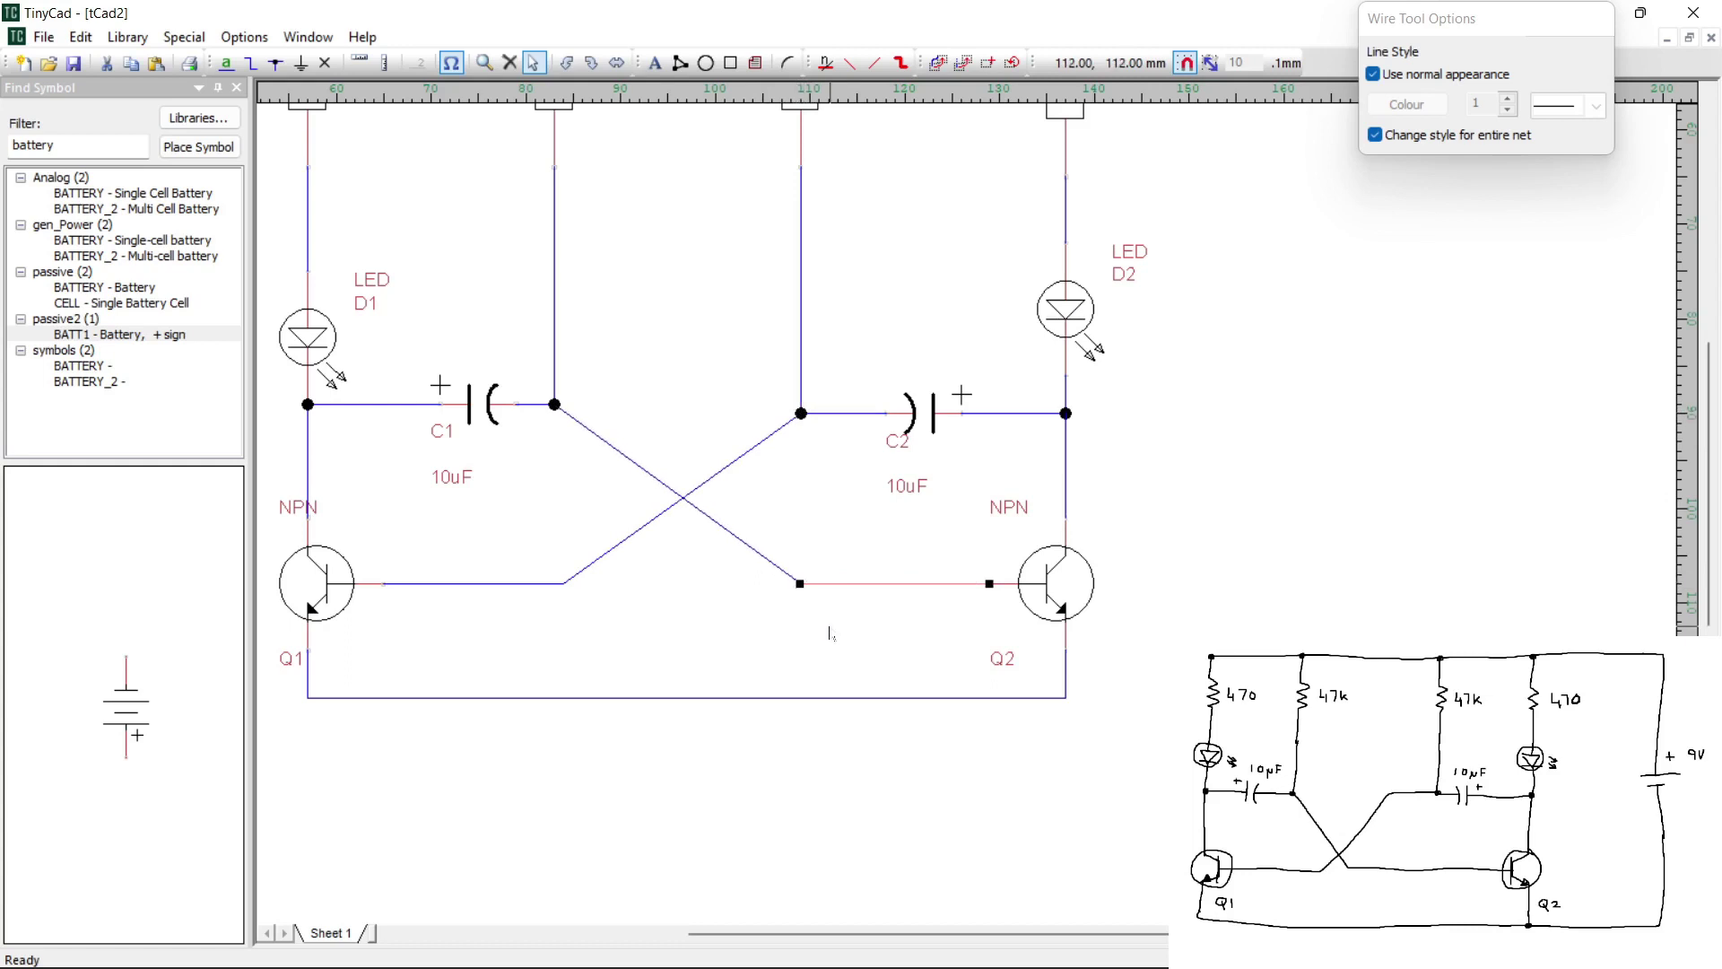
click(752, 652)
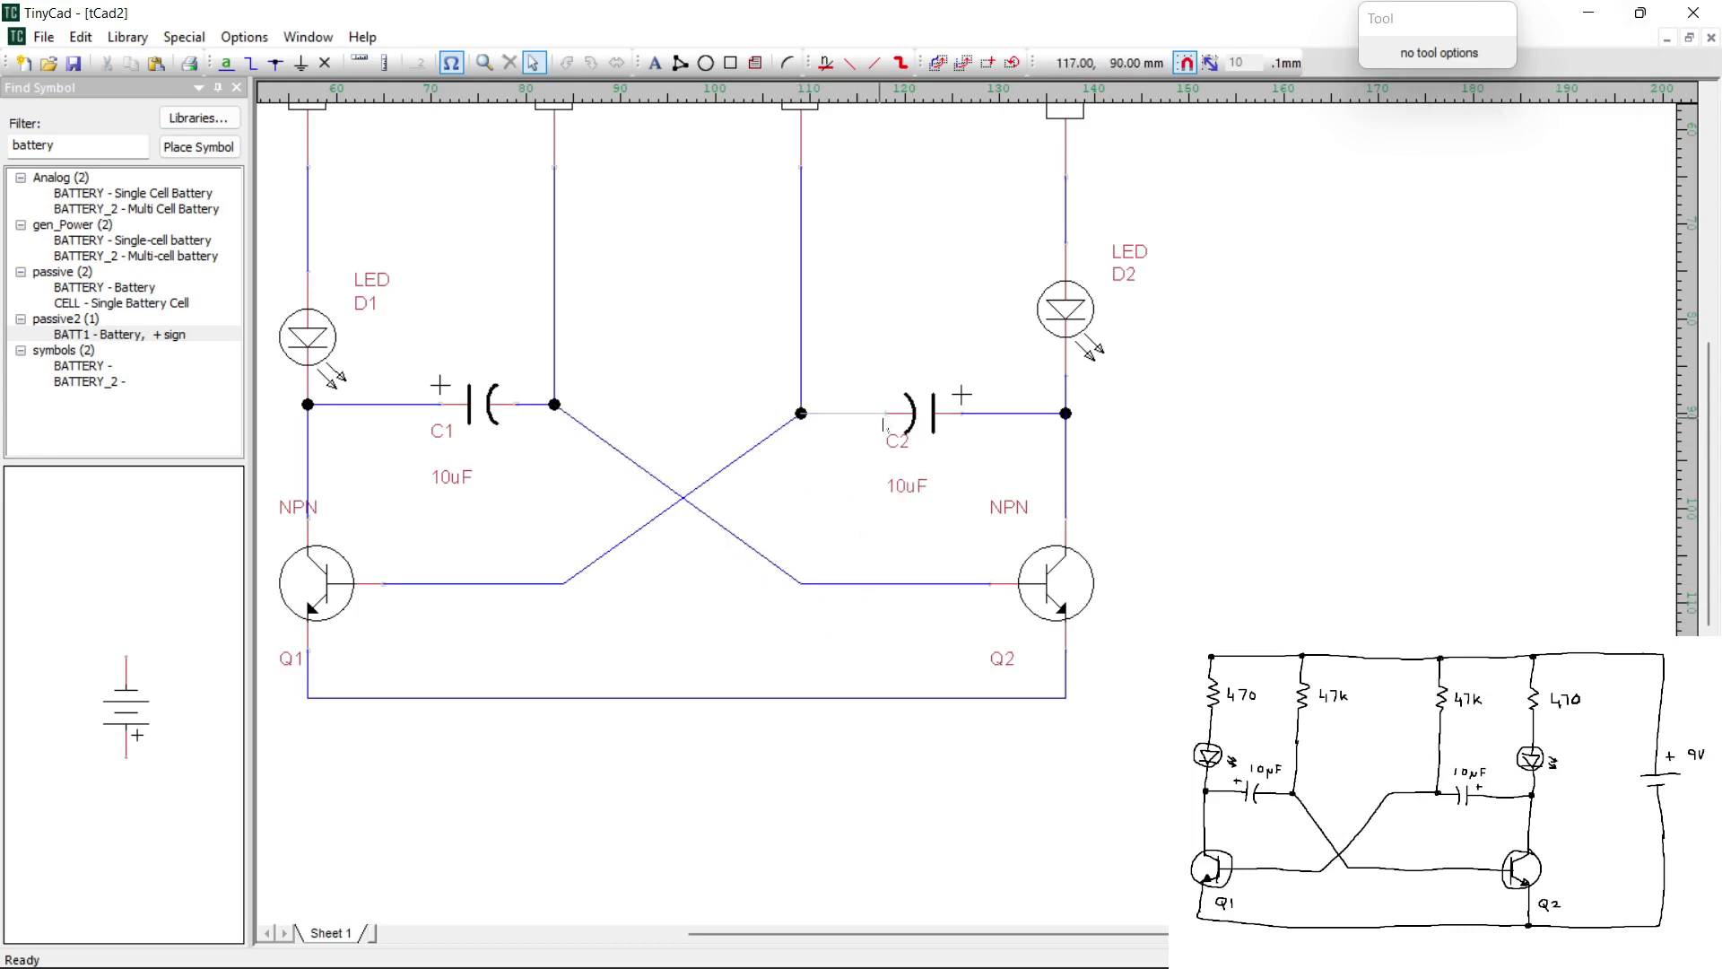
Move battery B1 closer to the circuit, beside LED D2, and shift its options window clear of the drawing
scroll(1195, 447, down, 1)
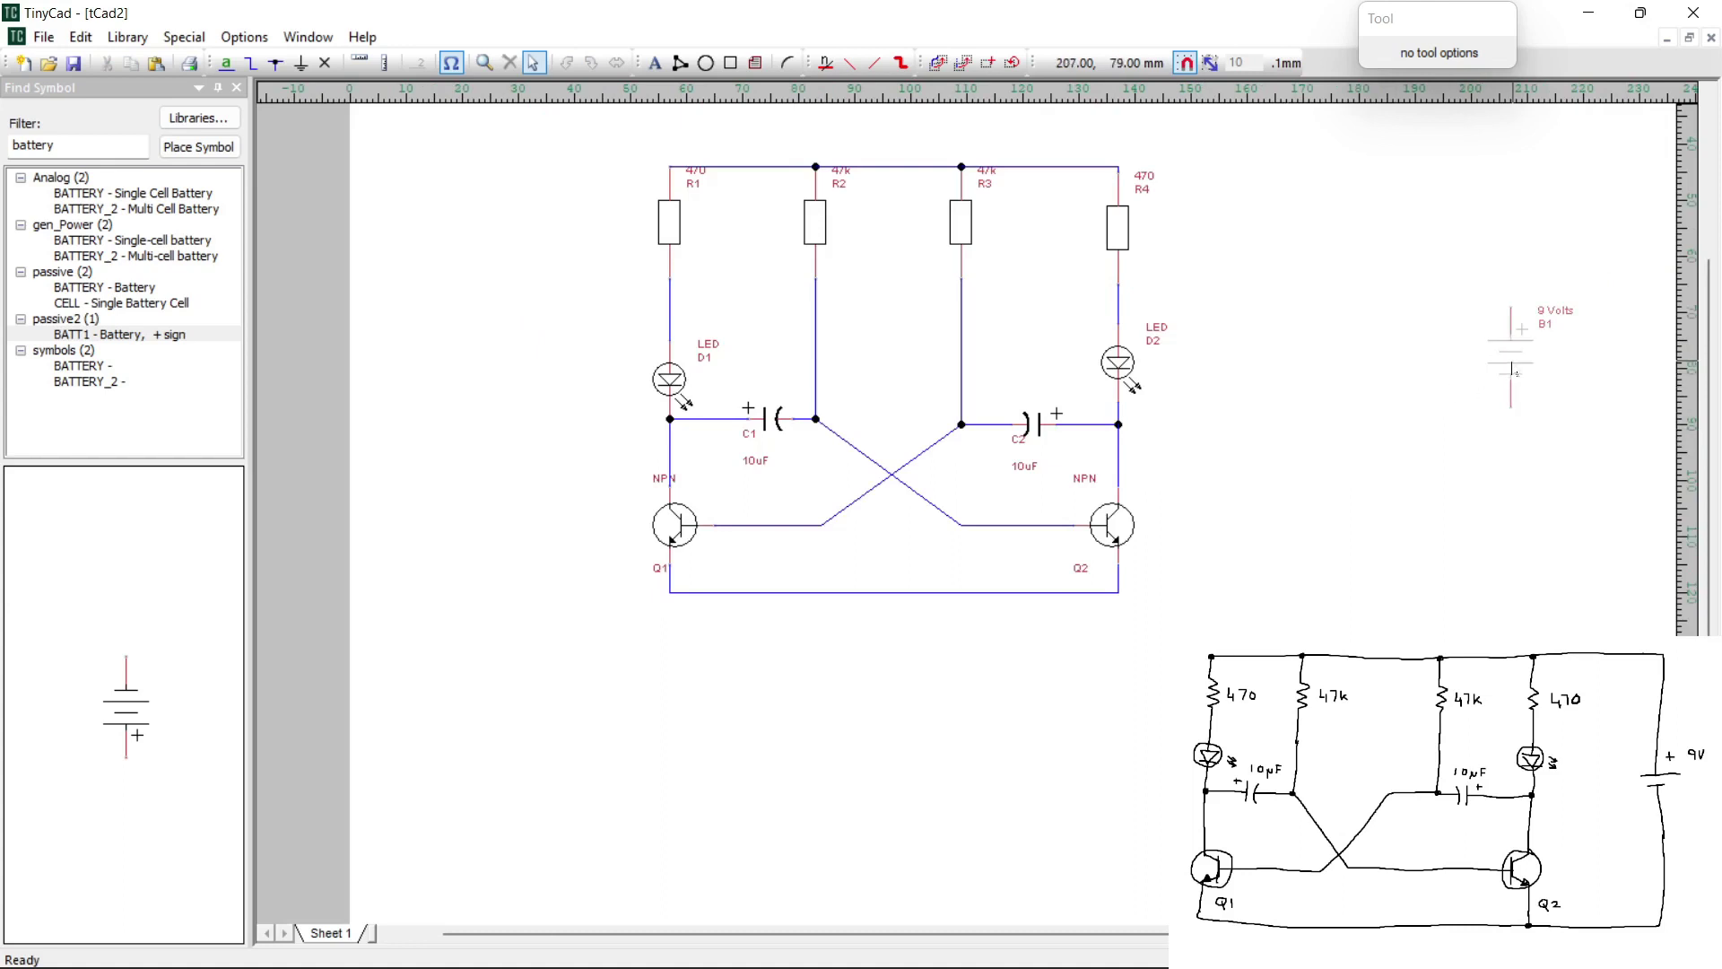
key(w)
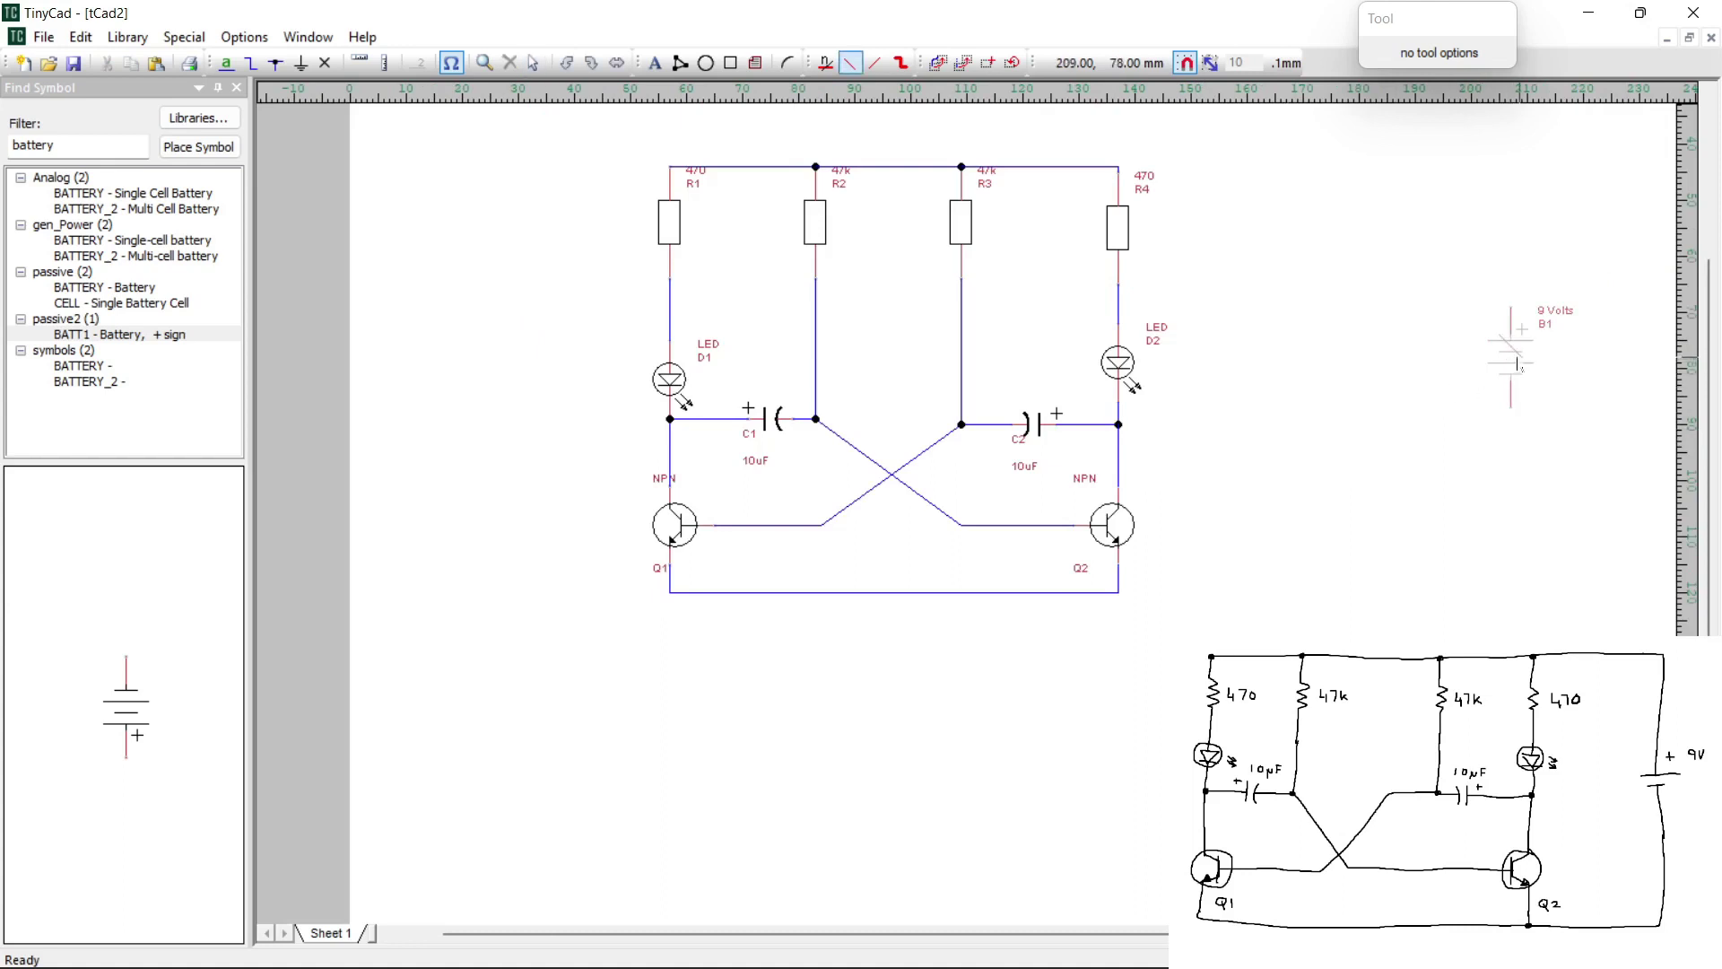
click(535, 65)
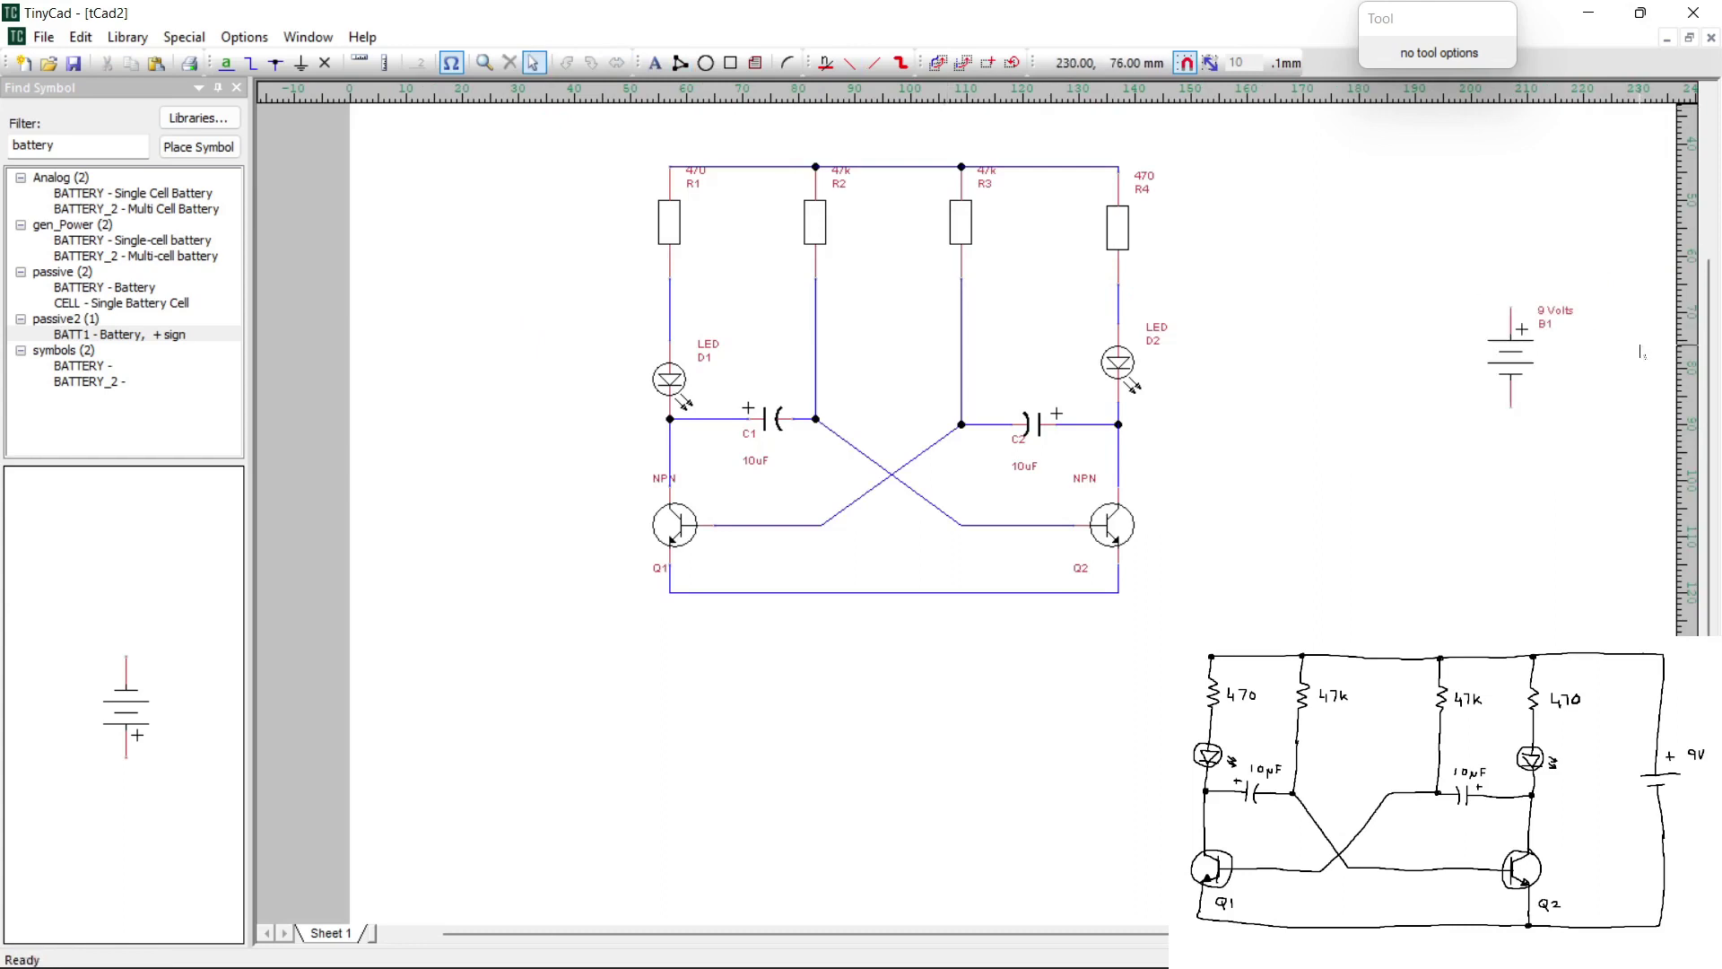
drag(1512, 337, 1445, 370)
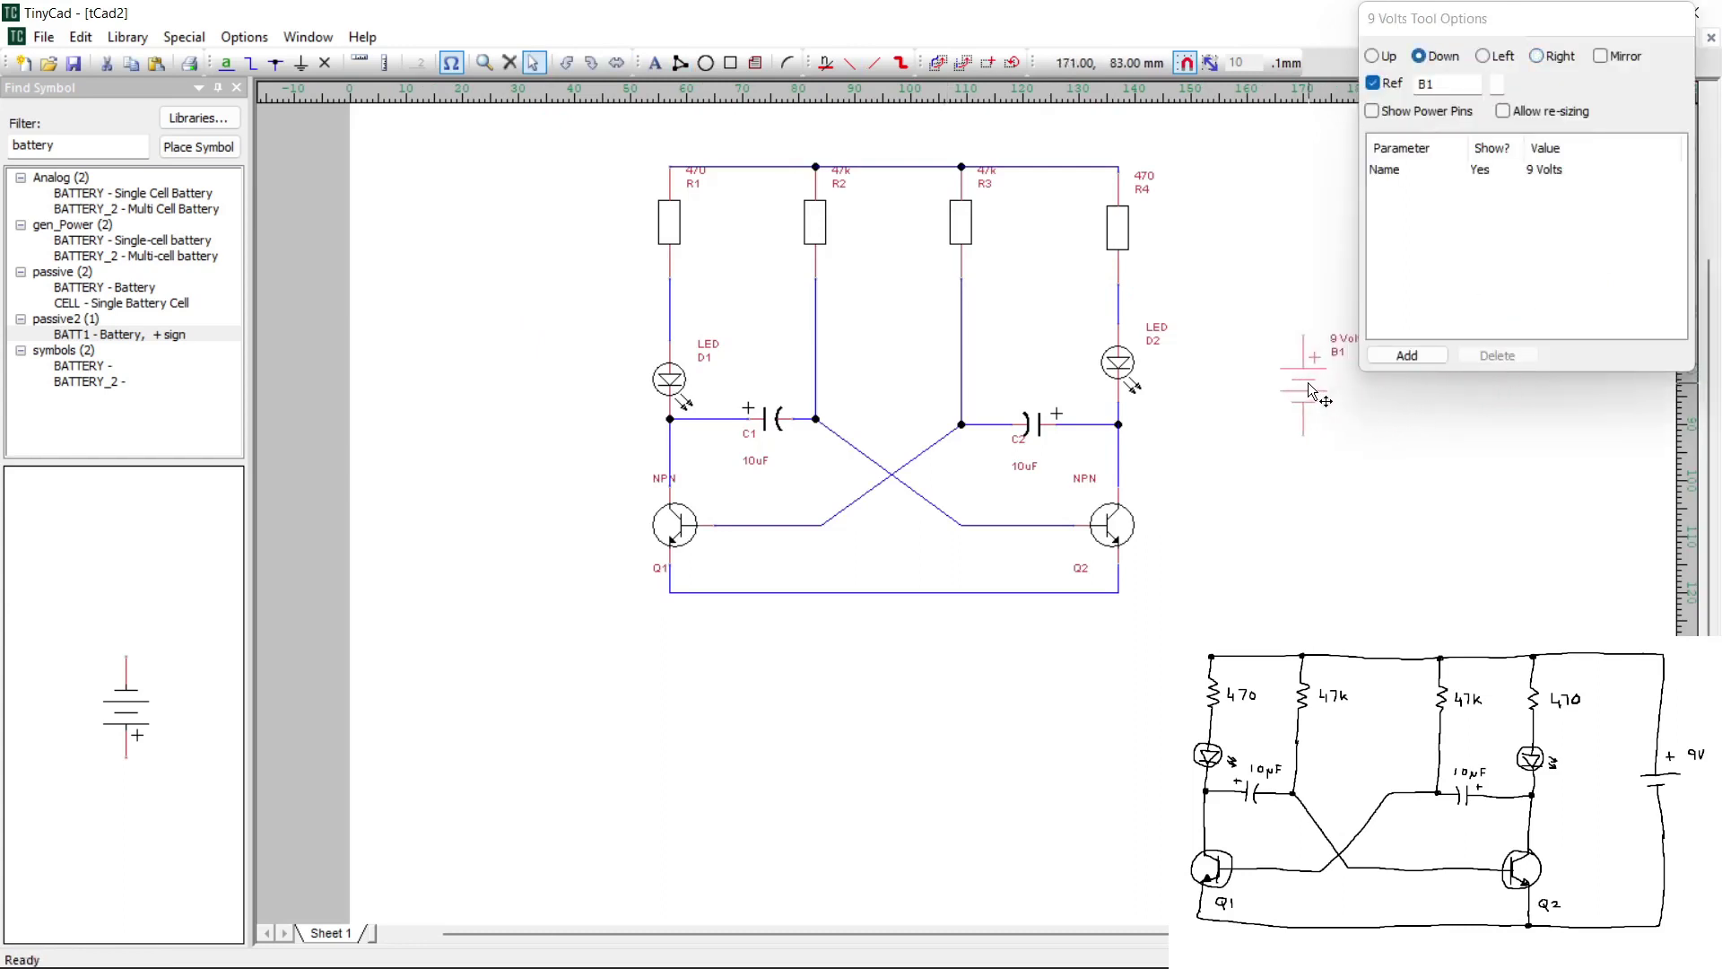
drag(1309, 383, 1290, 375)
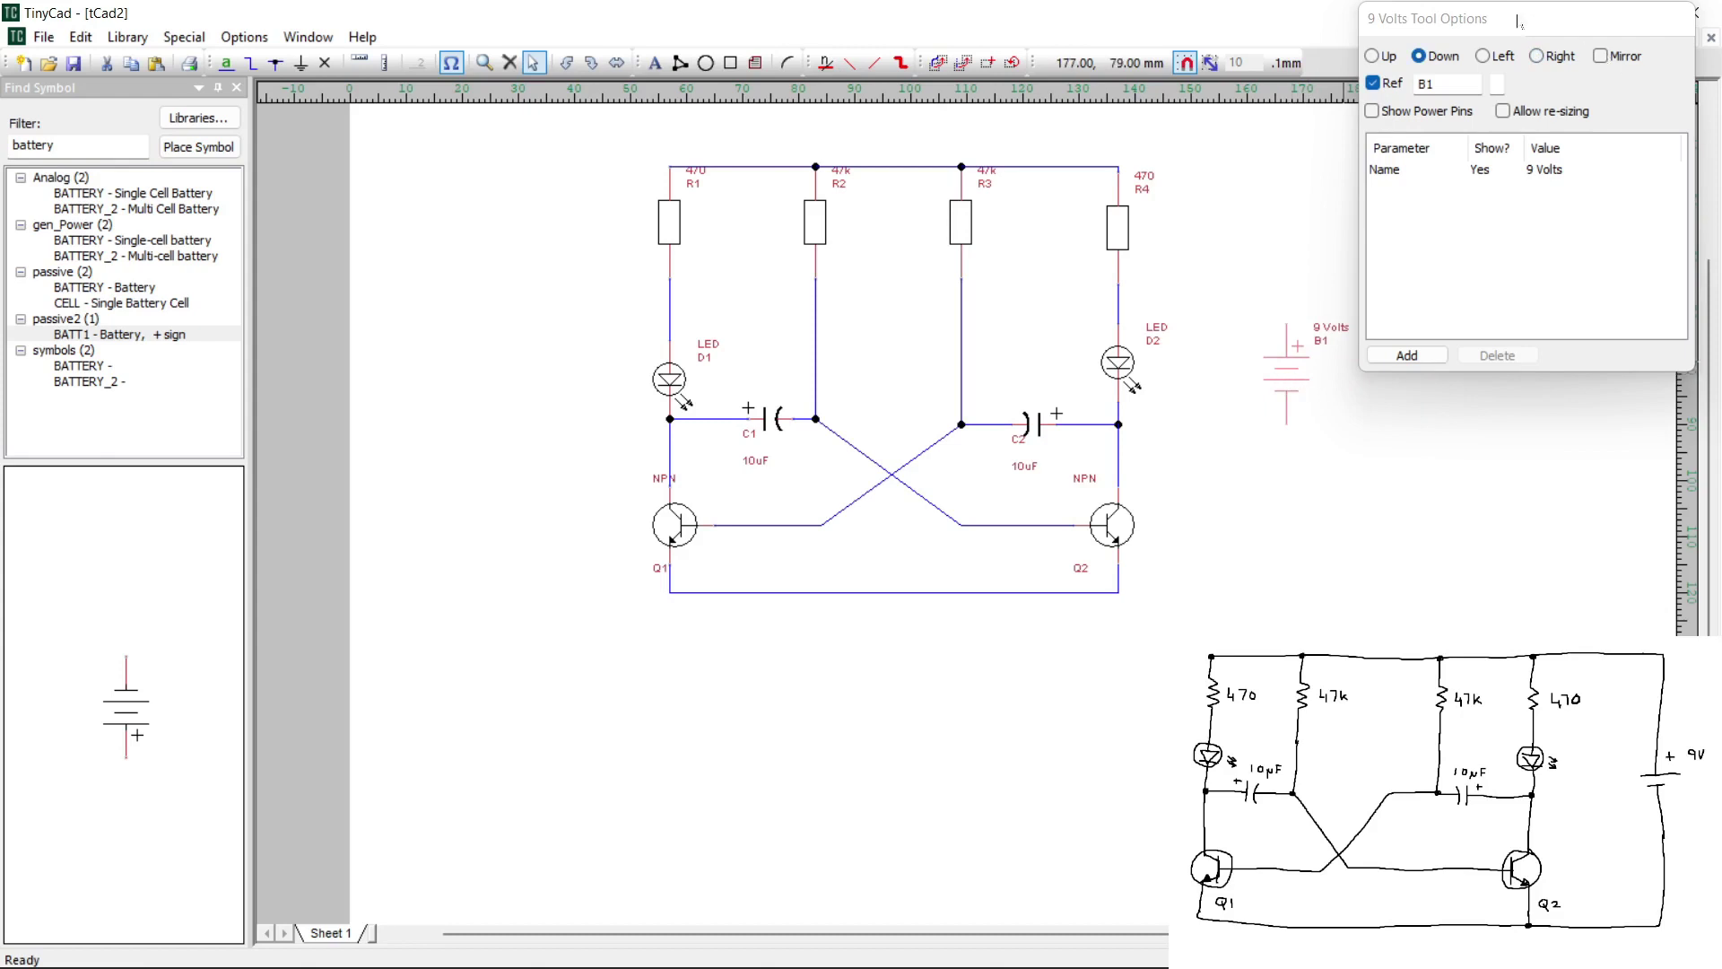
drag(1506, 28, 1578, 33)
Wire battery B1's positive terminal to the supply rail above R4 and its negative terminal to the rail at Q2's emitter
scroll(1368, 309, up, 1)
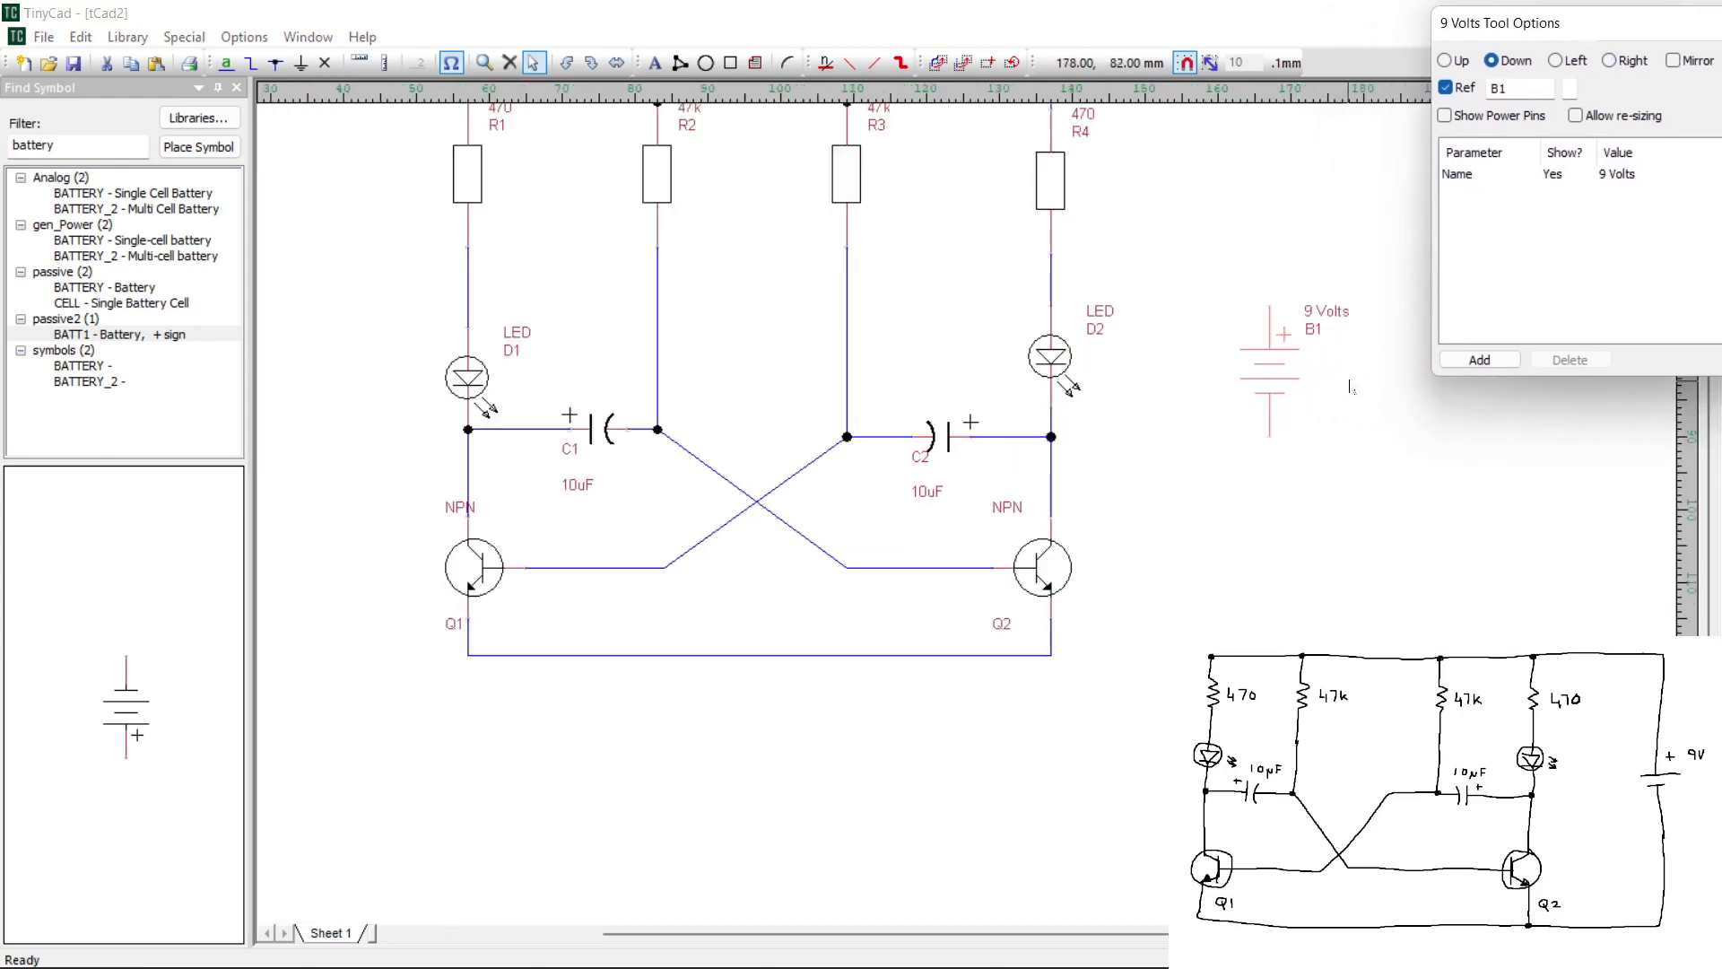
scroll(1263, 311, up, 1)
middle_drag(1262, 311, 745, 332)
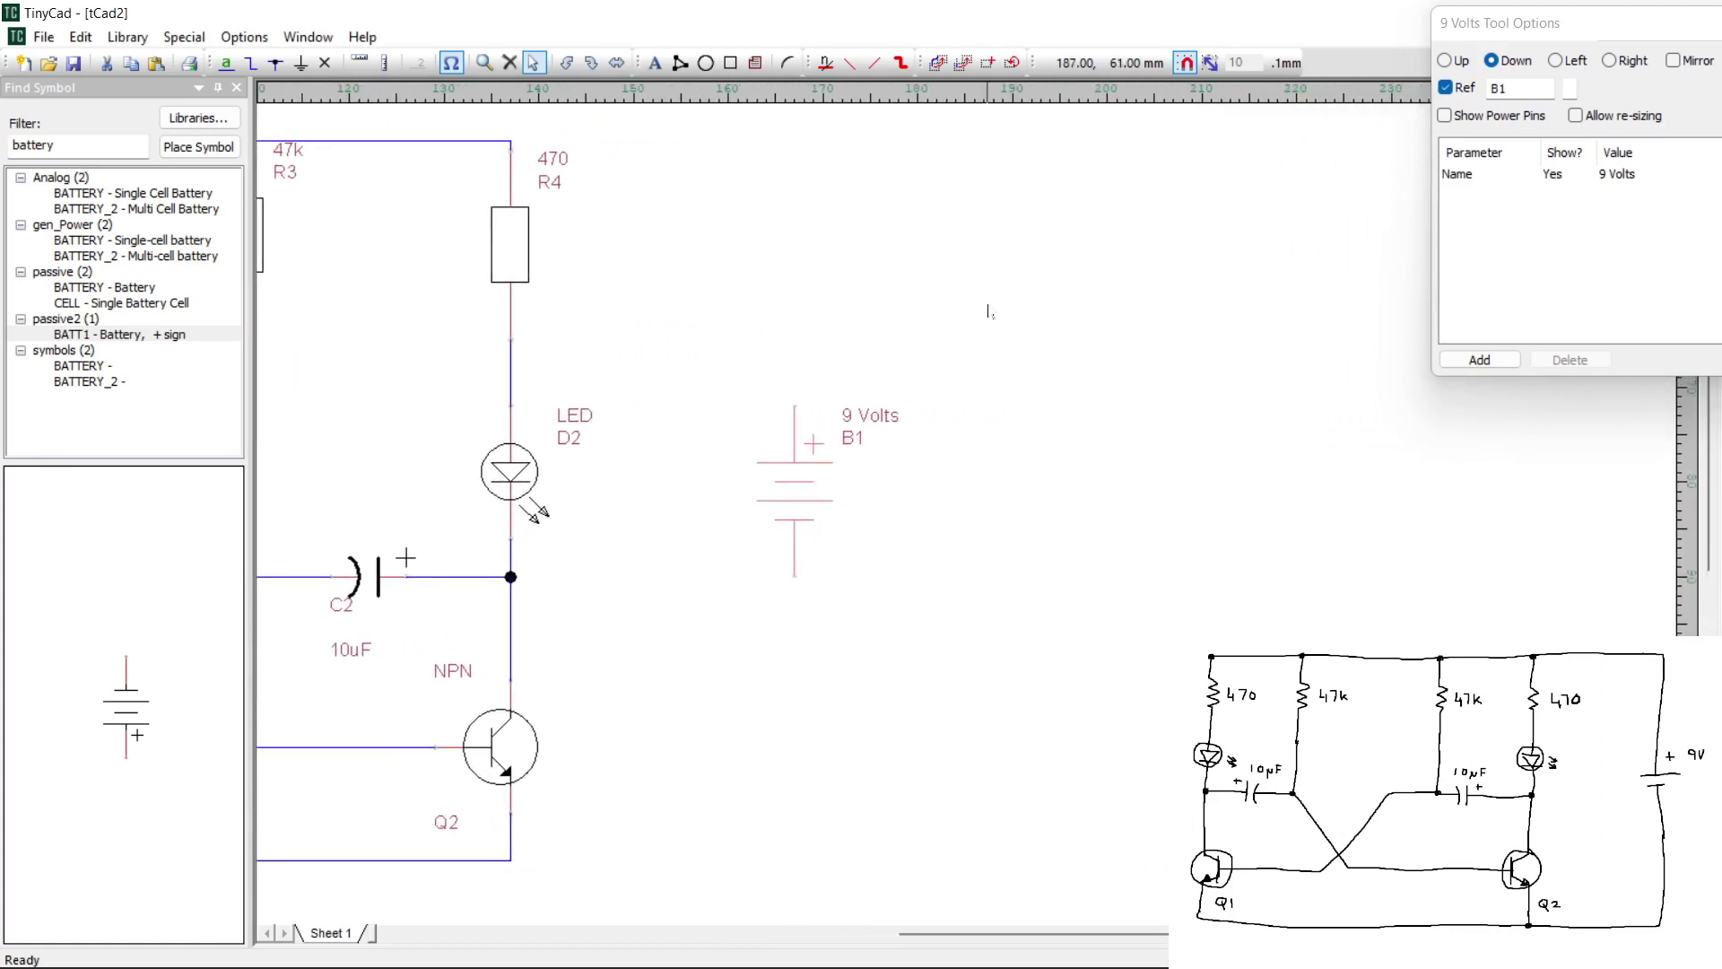
click(251, 63)
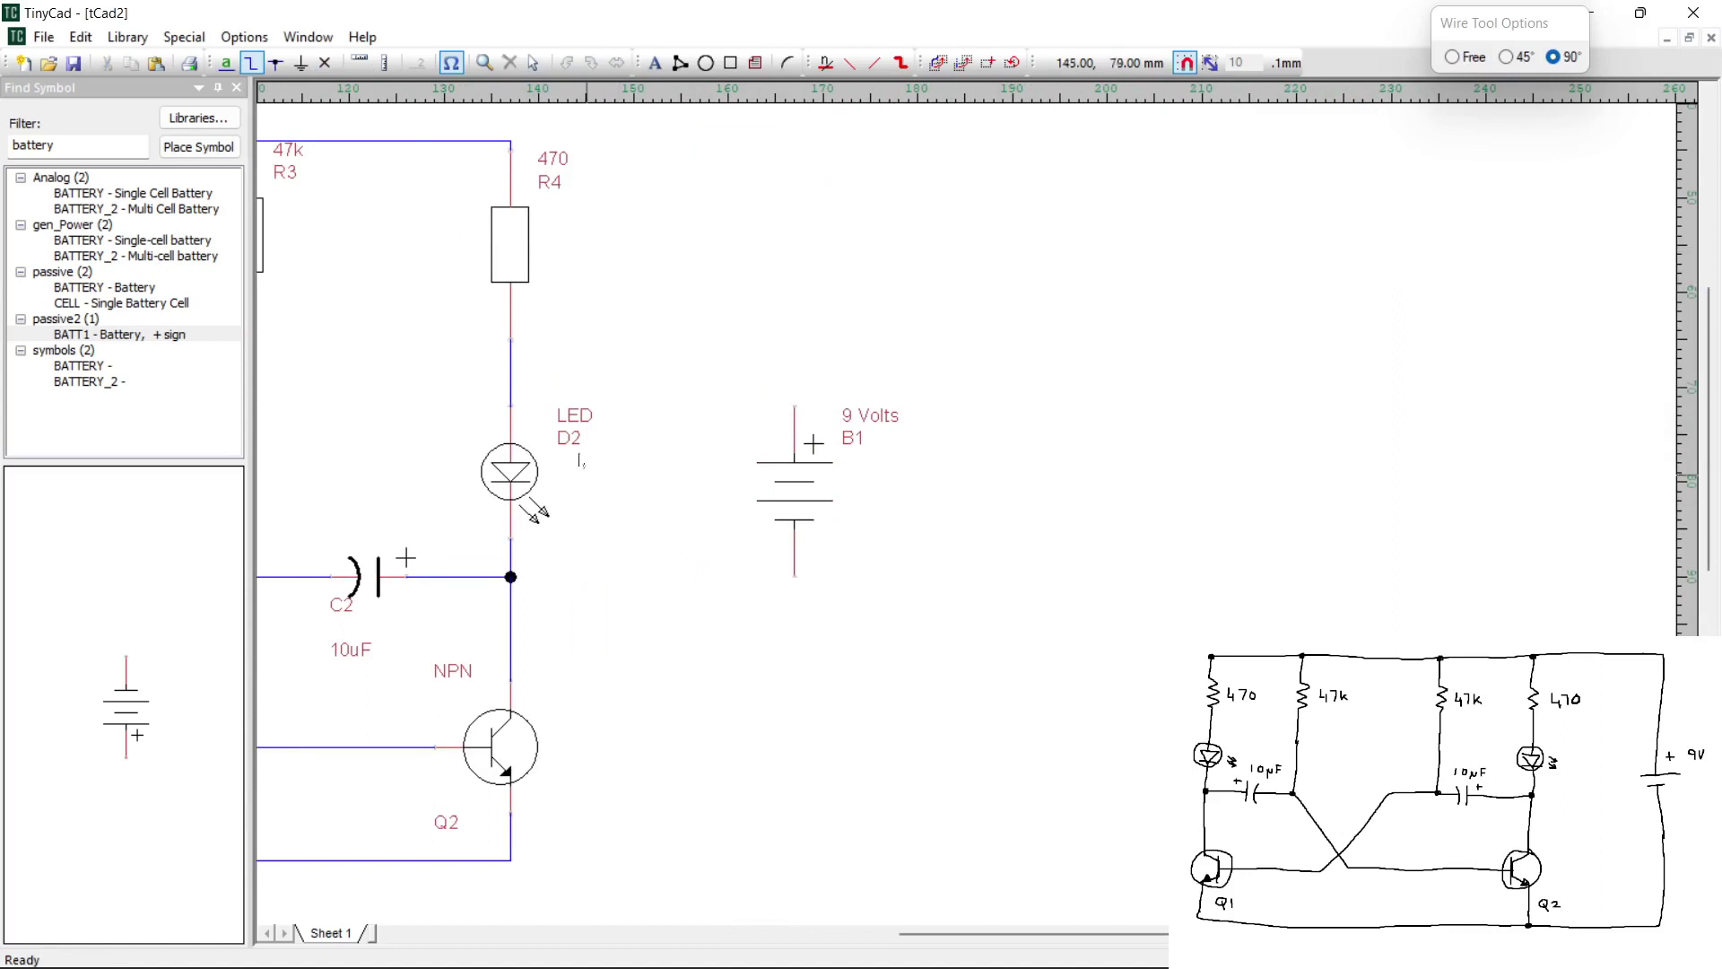
click(510, 142)
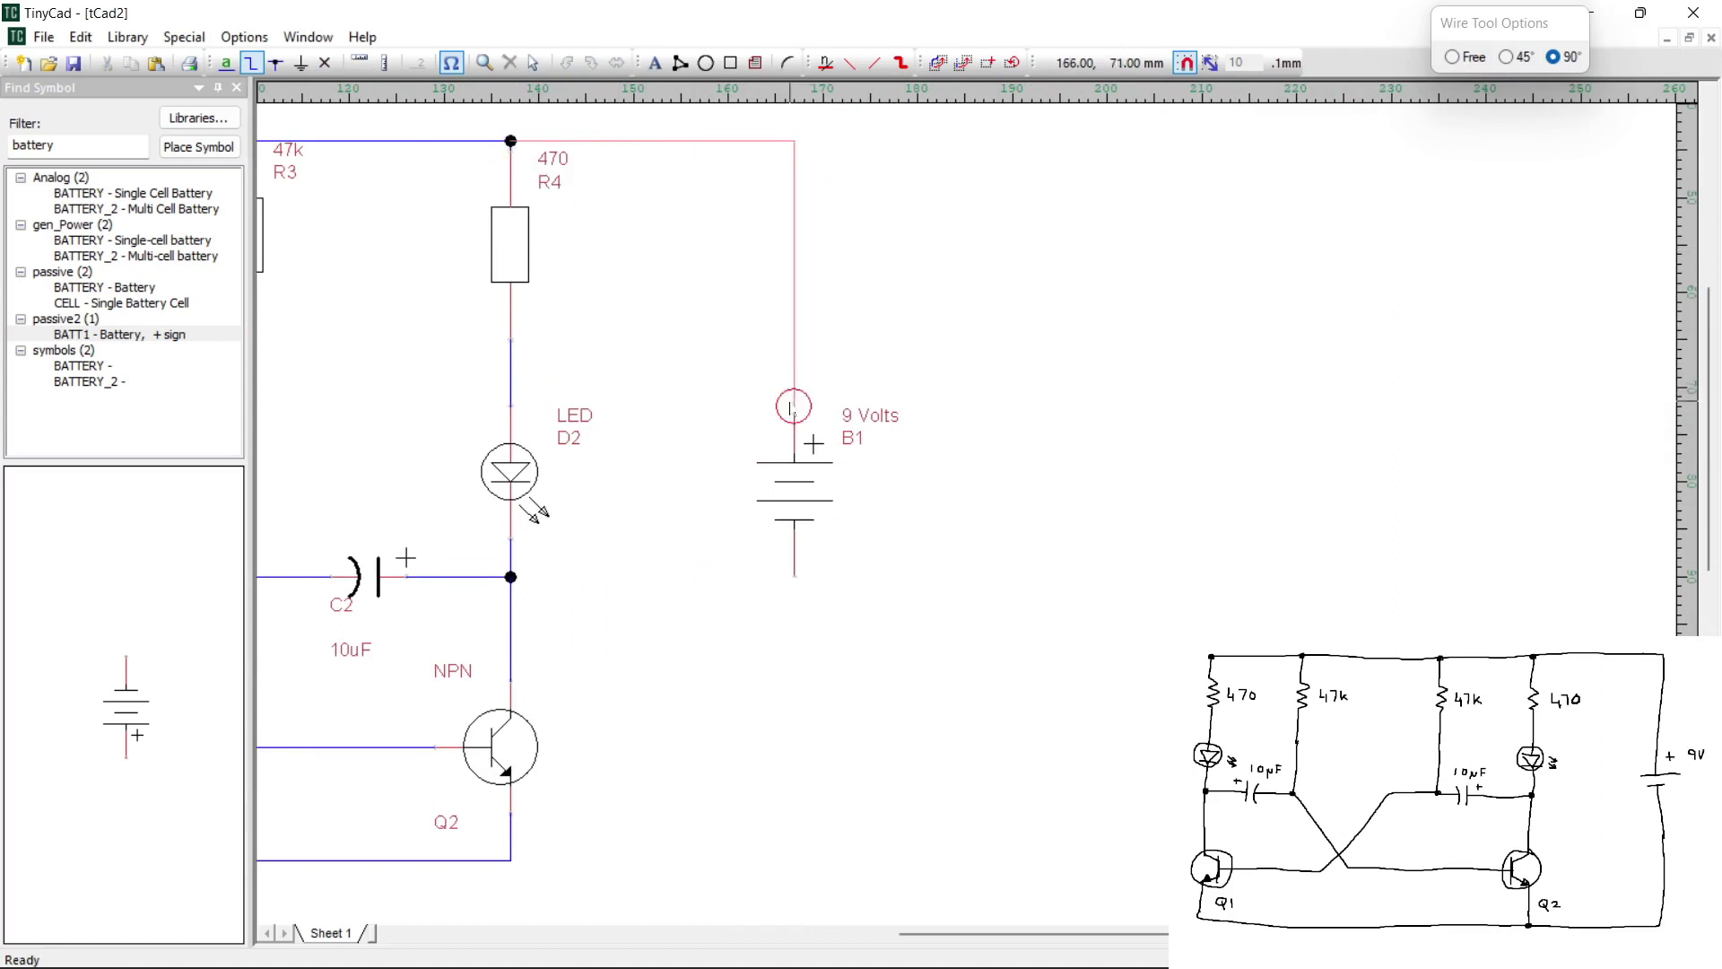
click(793, 406)
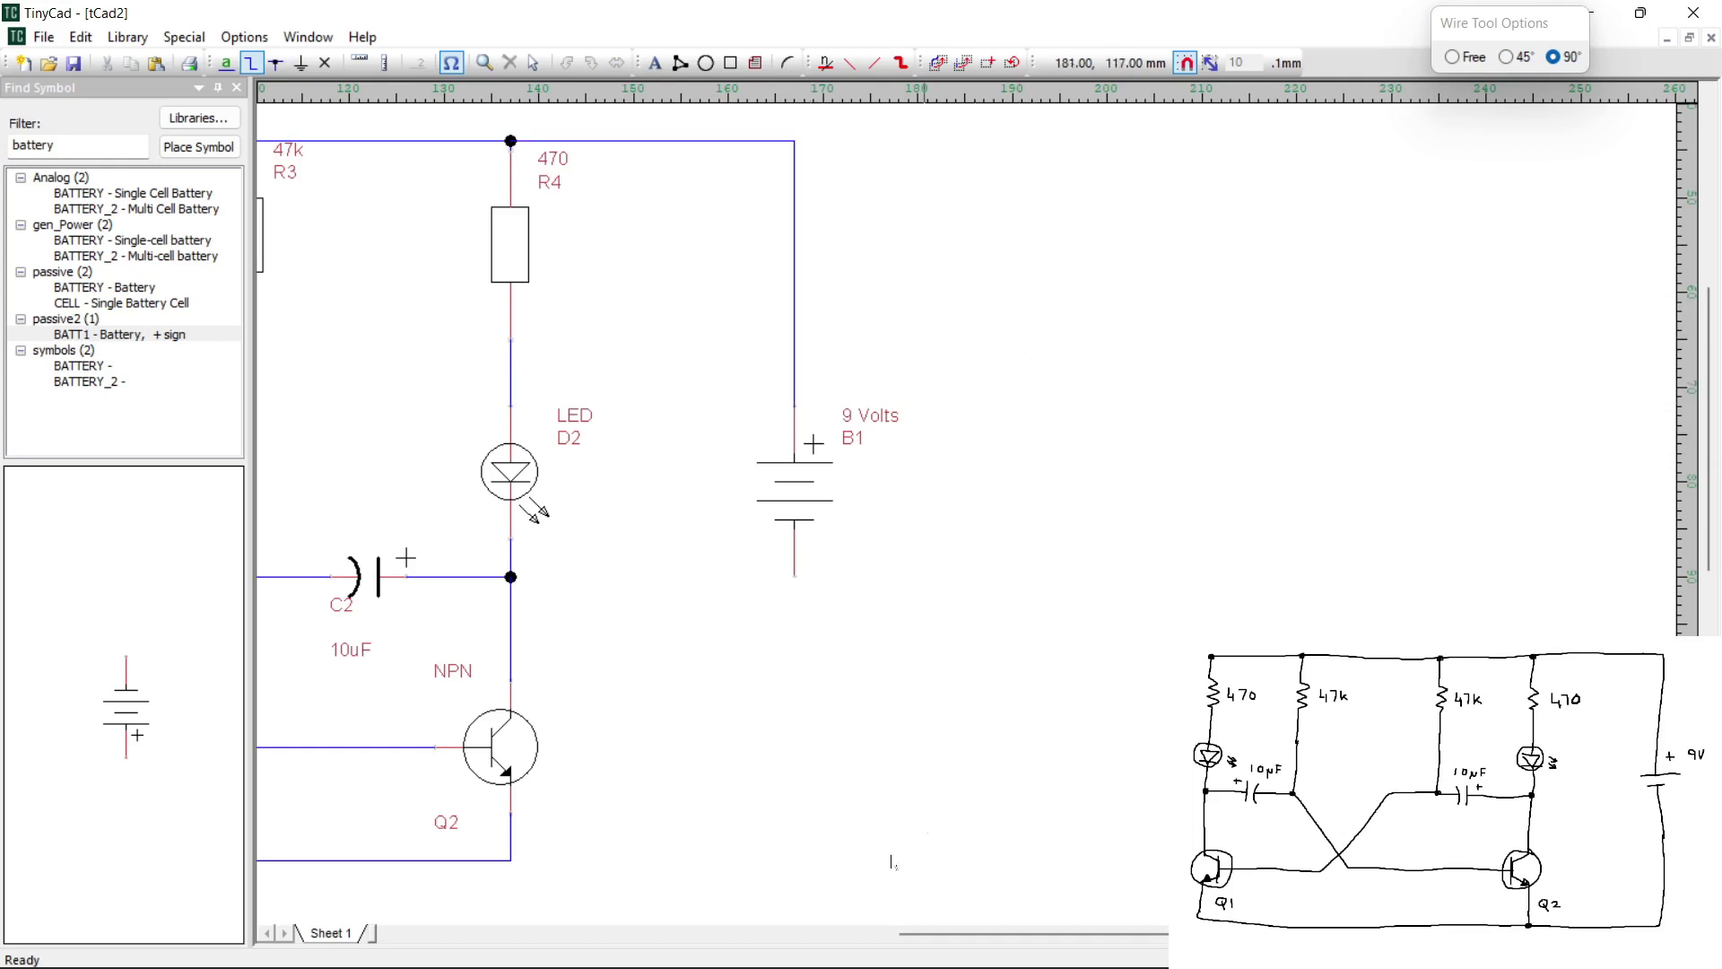
click(513, 862)
click(796, 580)
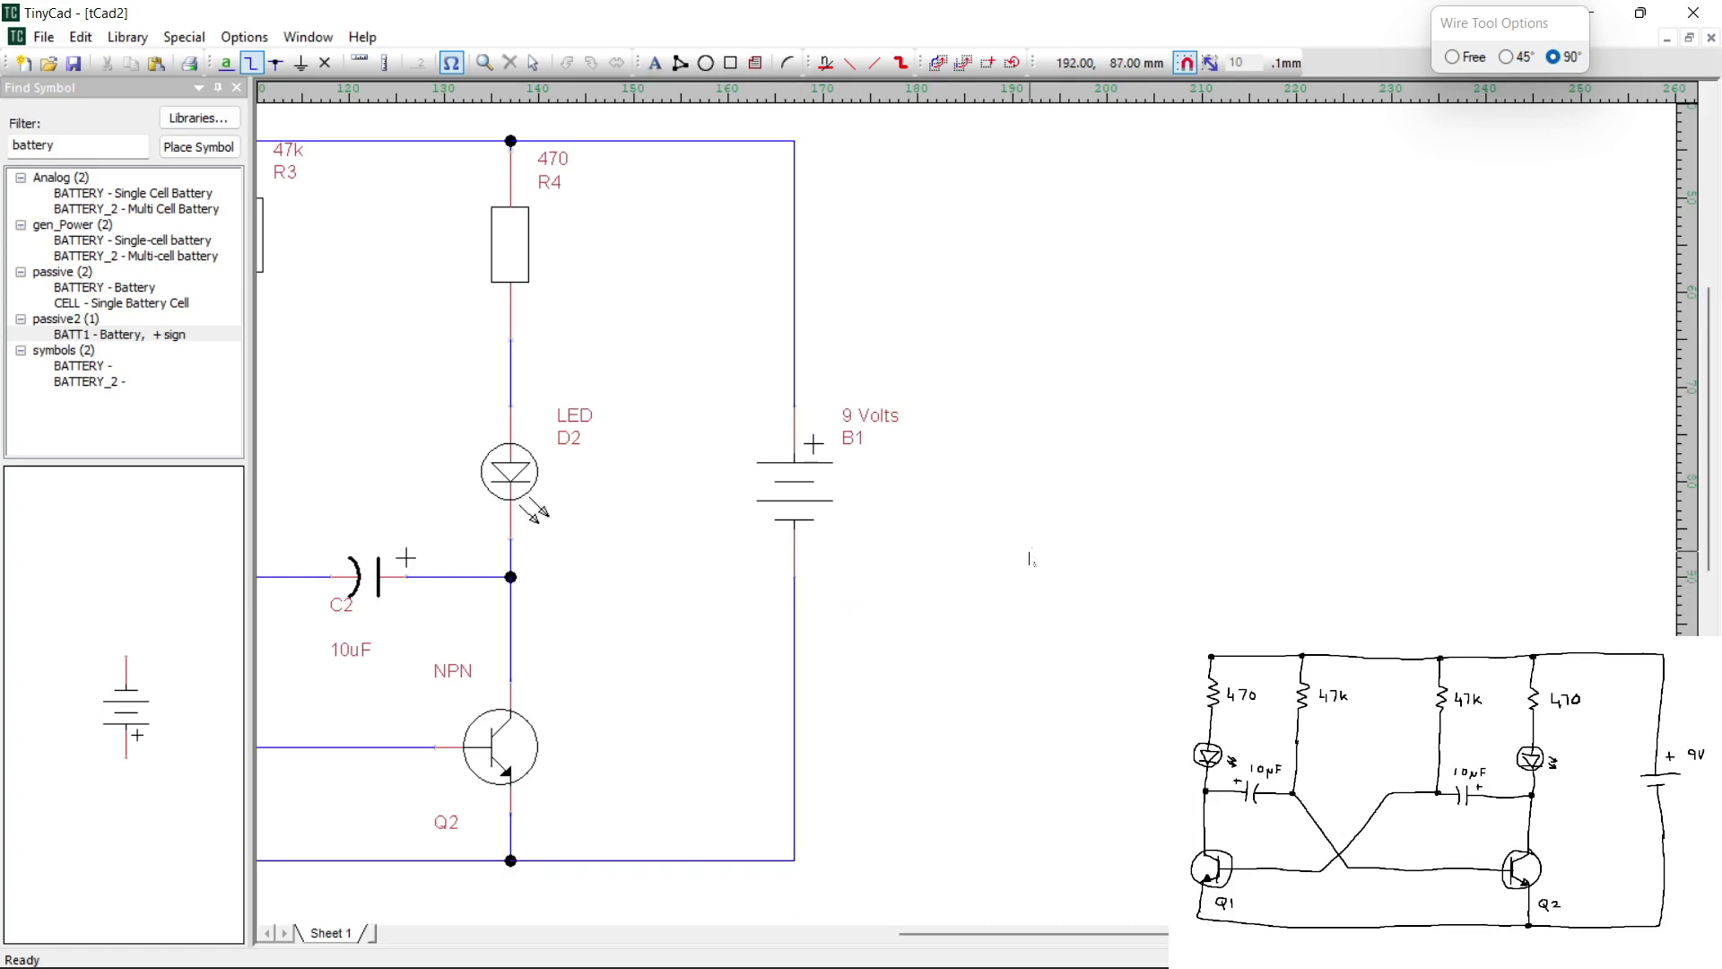
scroll(1034, 563, left, 8)
key(l)
click(883, 350)
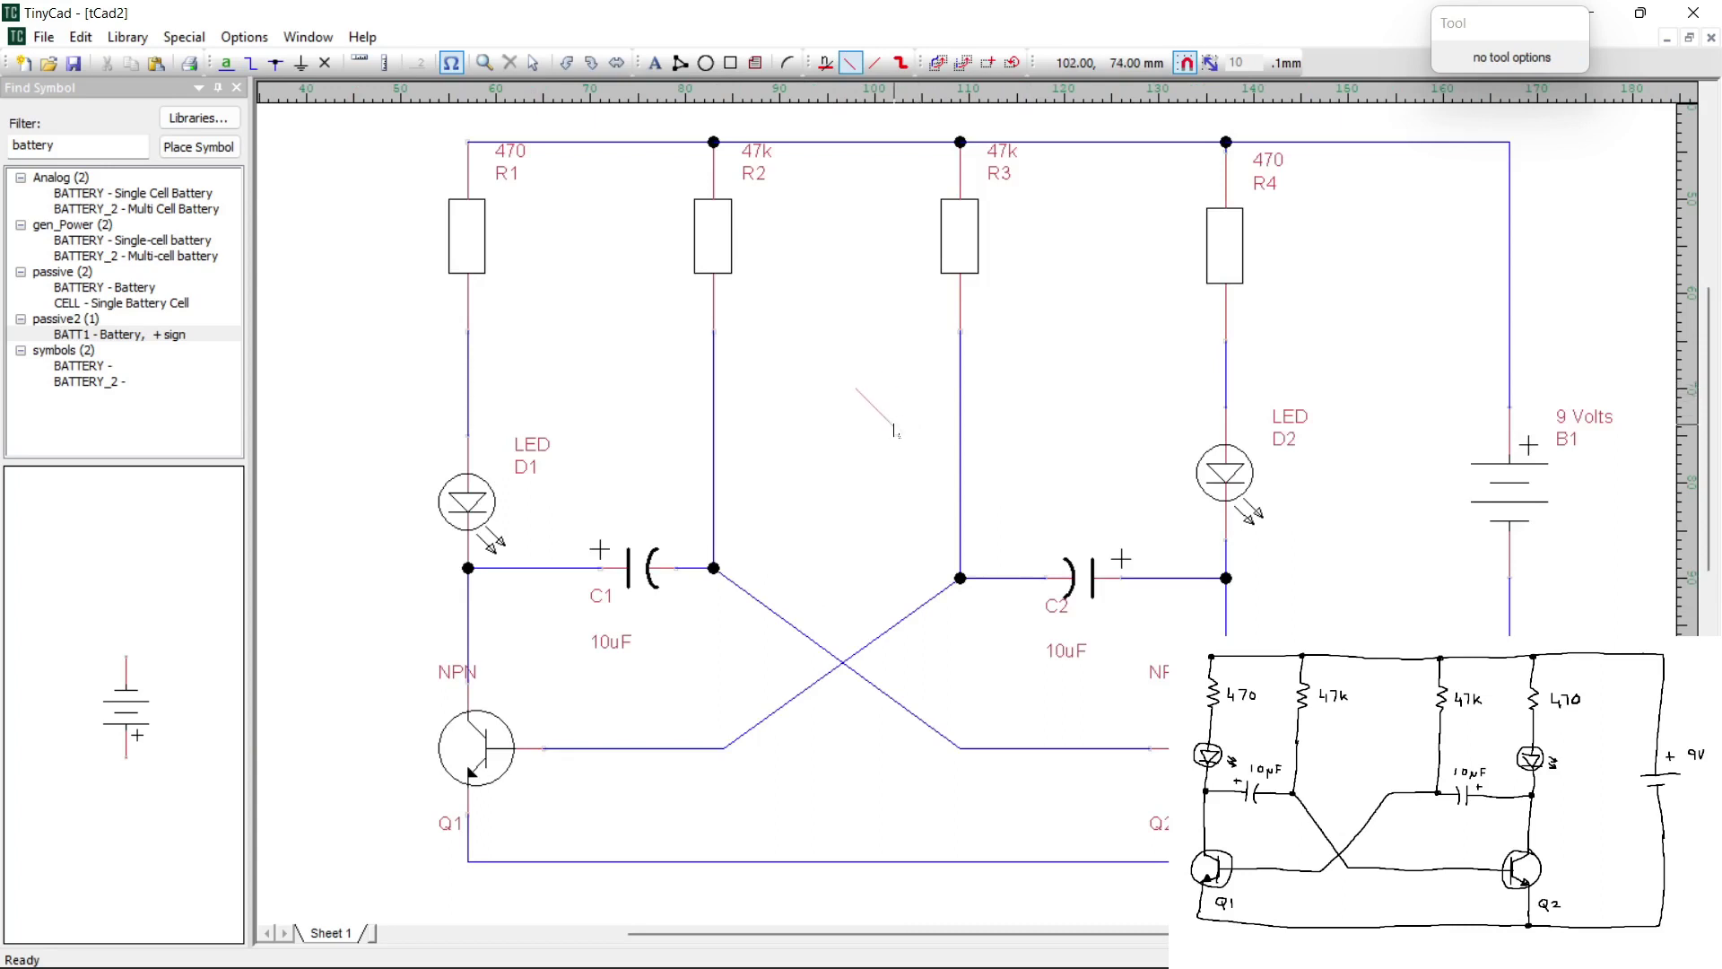
middle_drag(901, 417, 668, 369)
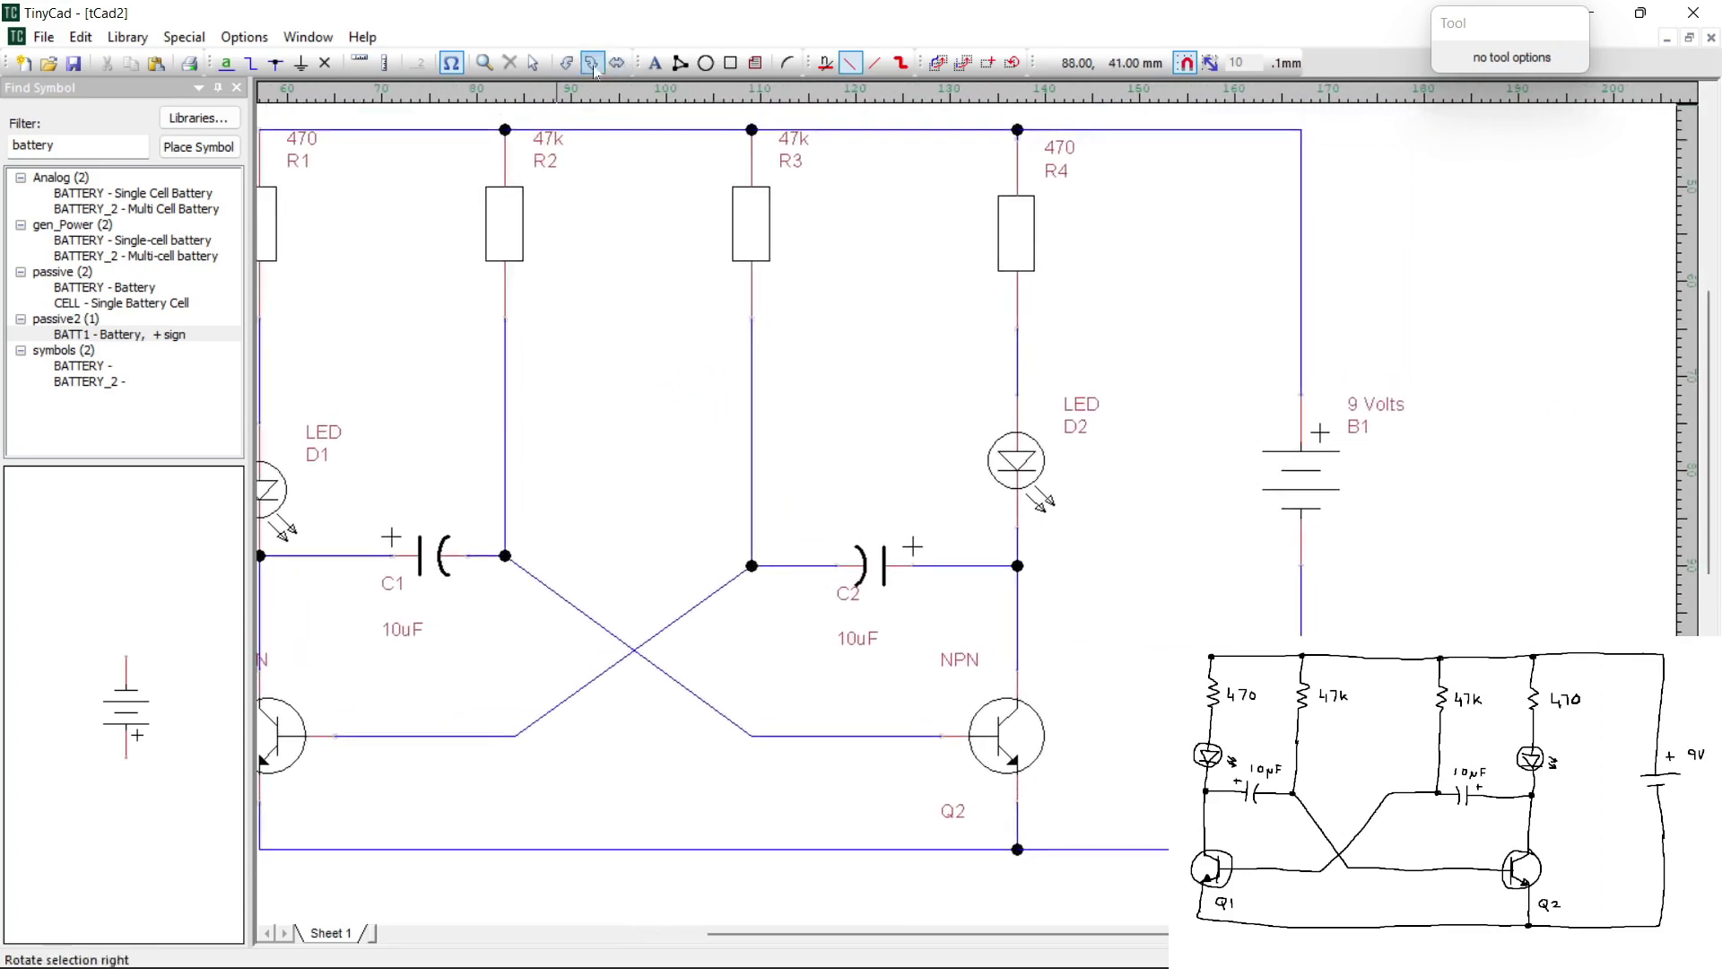
Raise capacitor C2 slightly to bring it level with C1
click(533, 62)
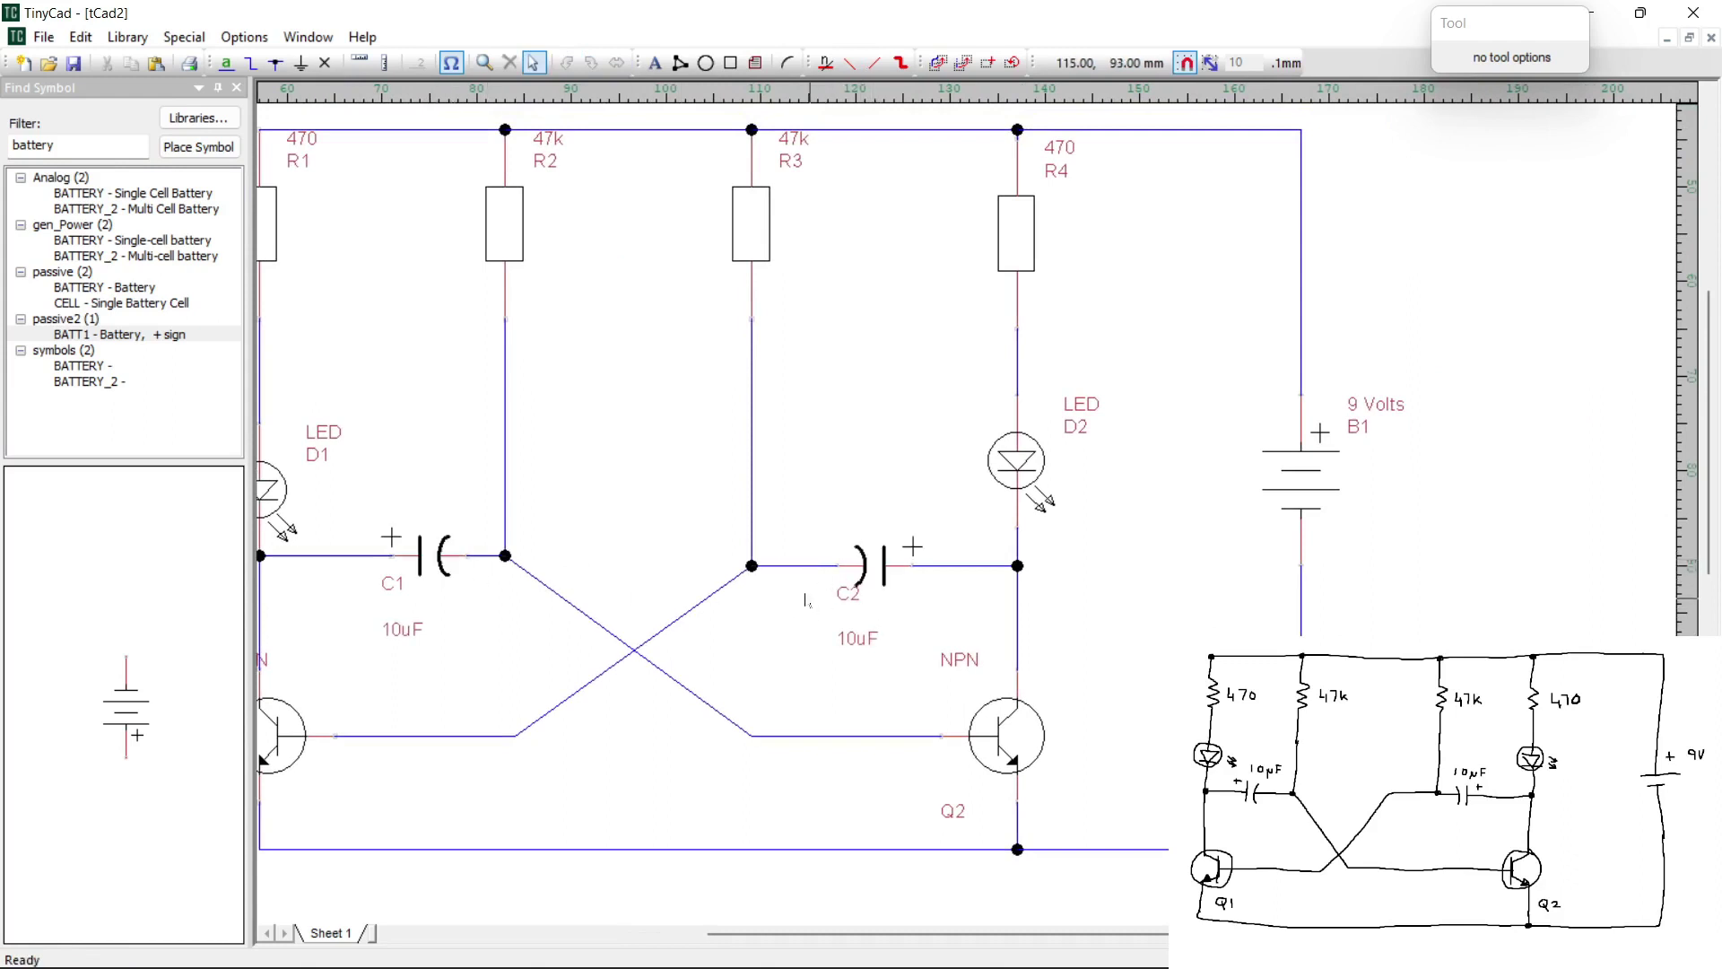
click(875, 574)
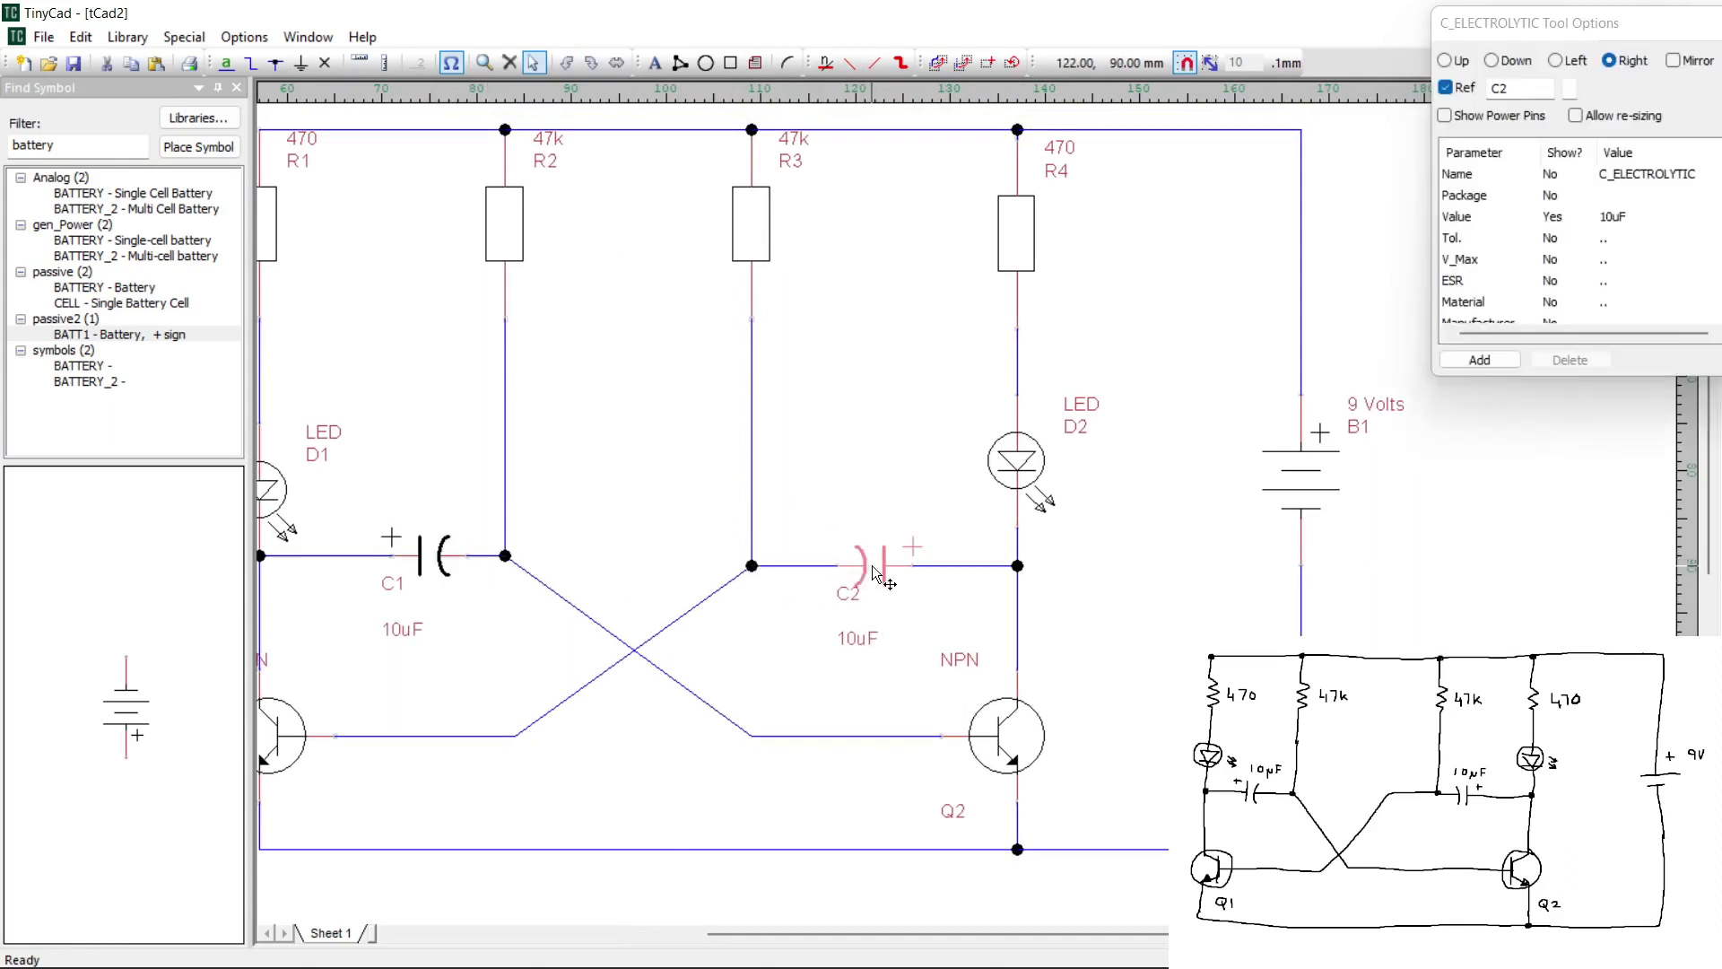
drag(874, 574, 875, 565)
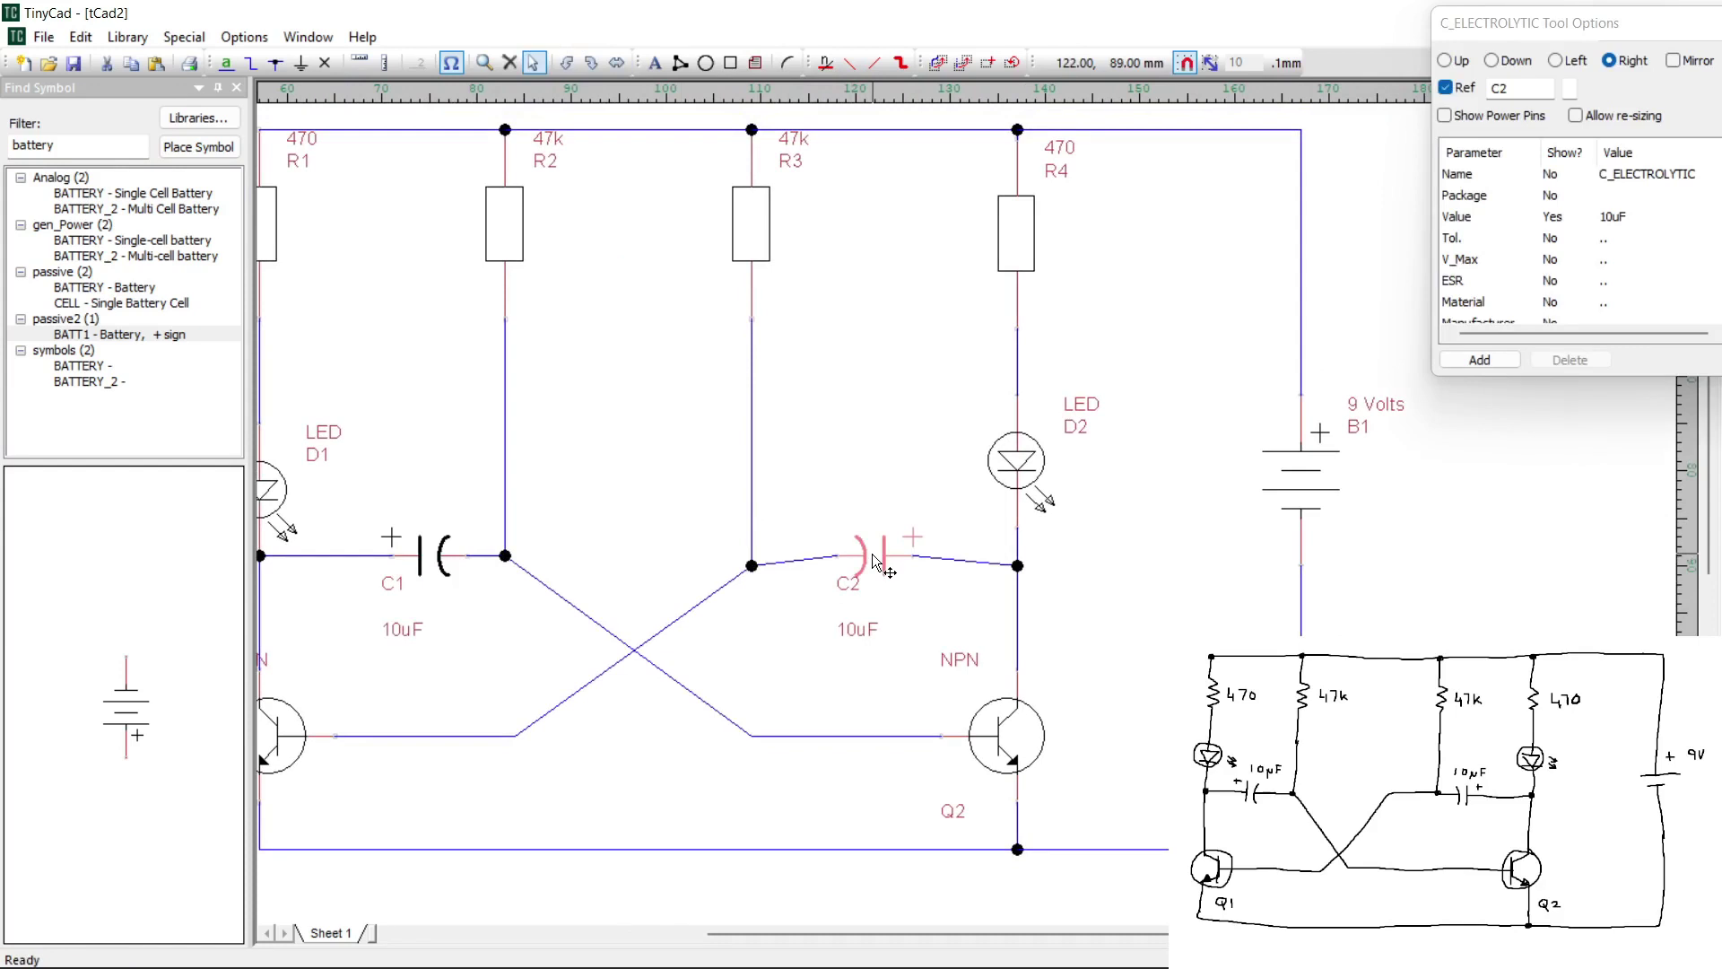
click(755, 568)
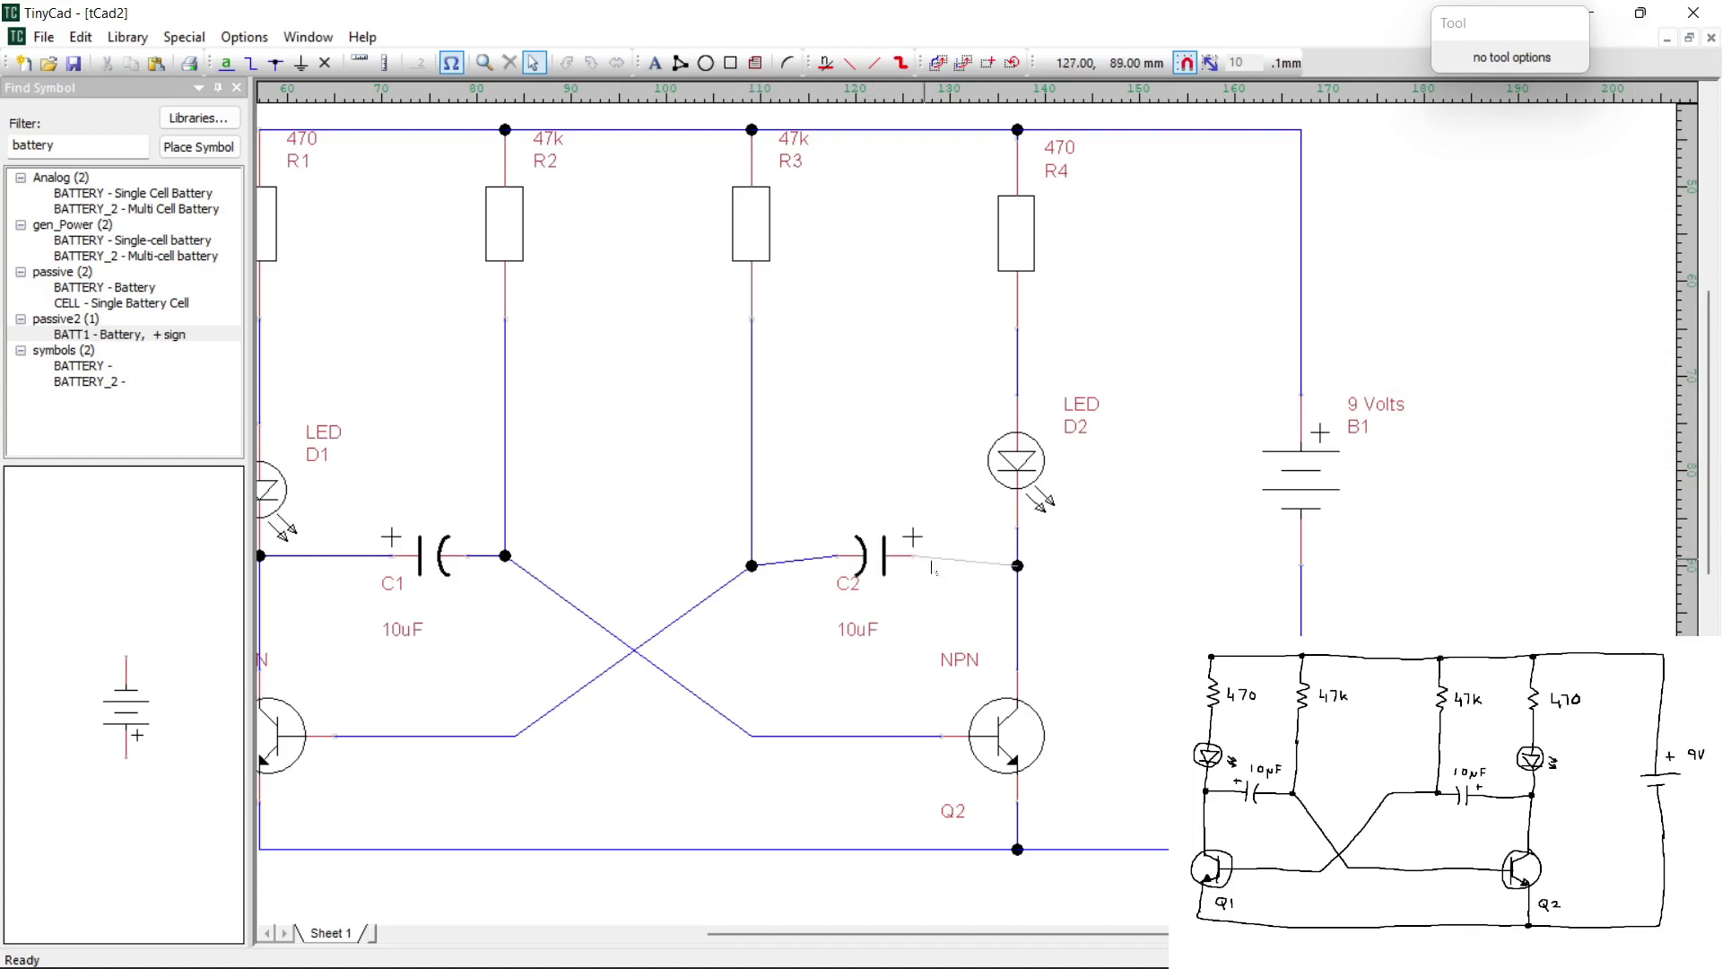
Raise the D2–C2 and R3–C2 wire junctions level with C2's leads to straighten the connecting wires
click(1017, 565)
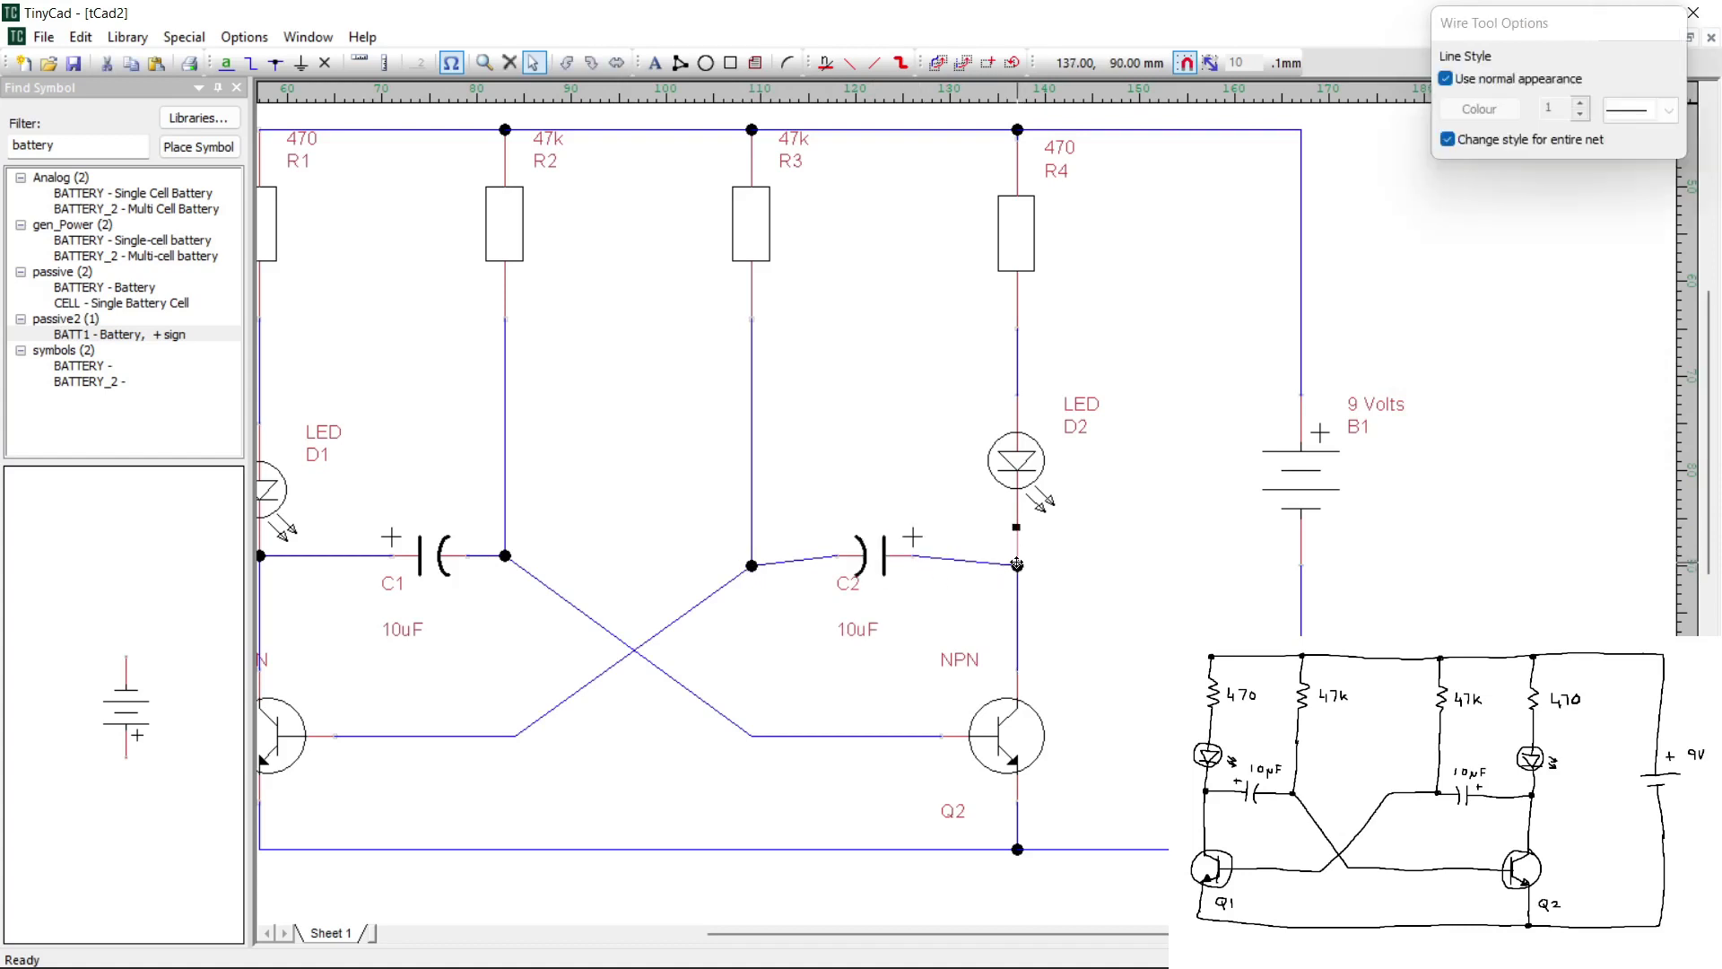
drag(1017, 565, 1017, 555)
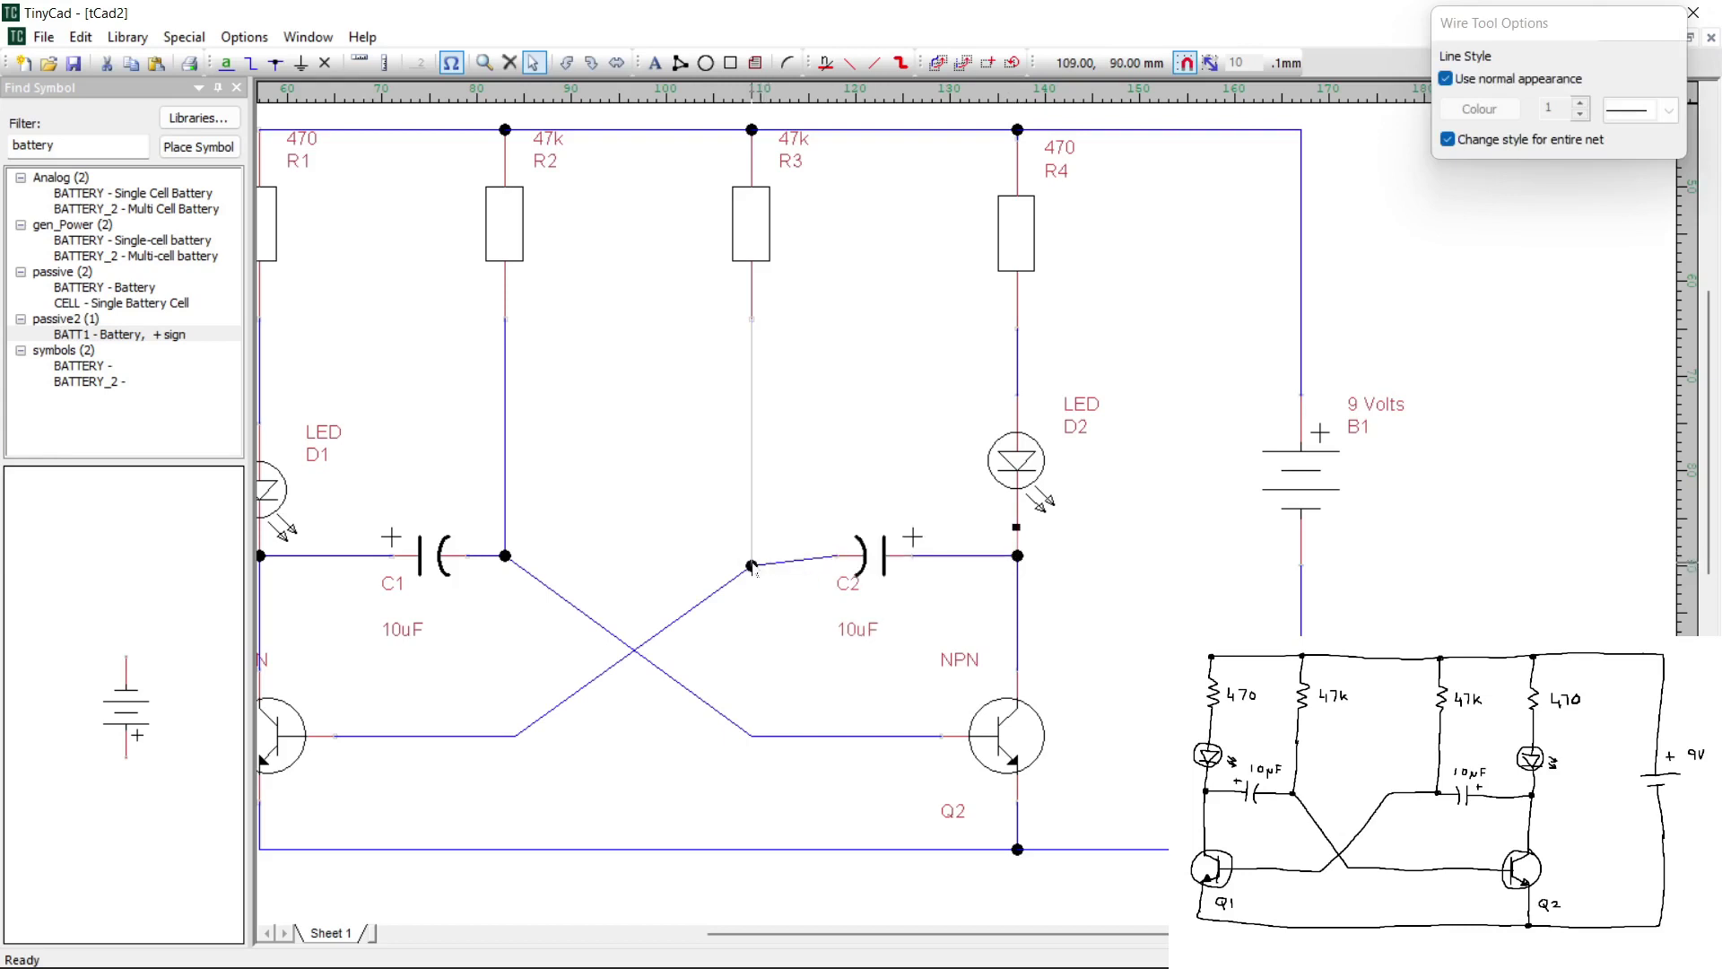
click(751, 566)
drag(751, 565, 751, 555)
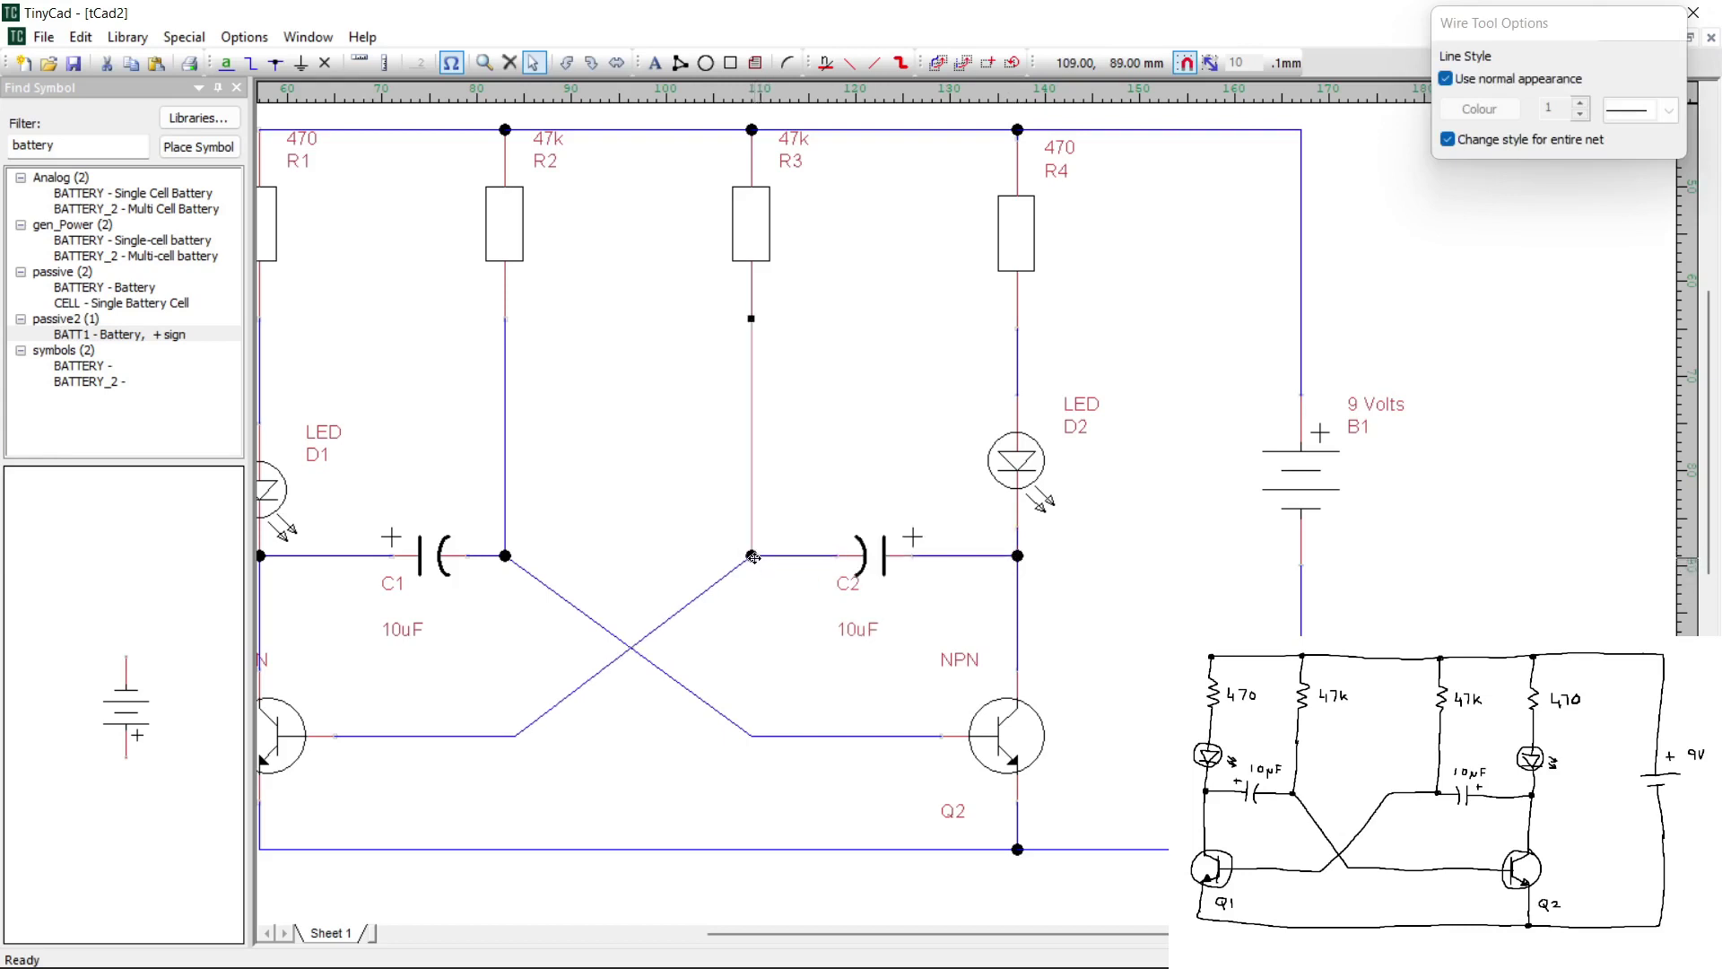
click(752, 662)
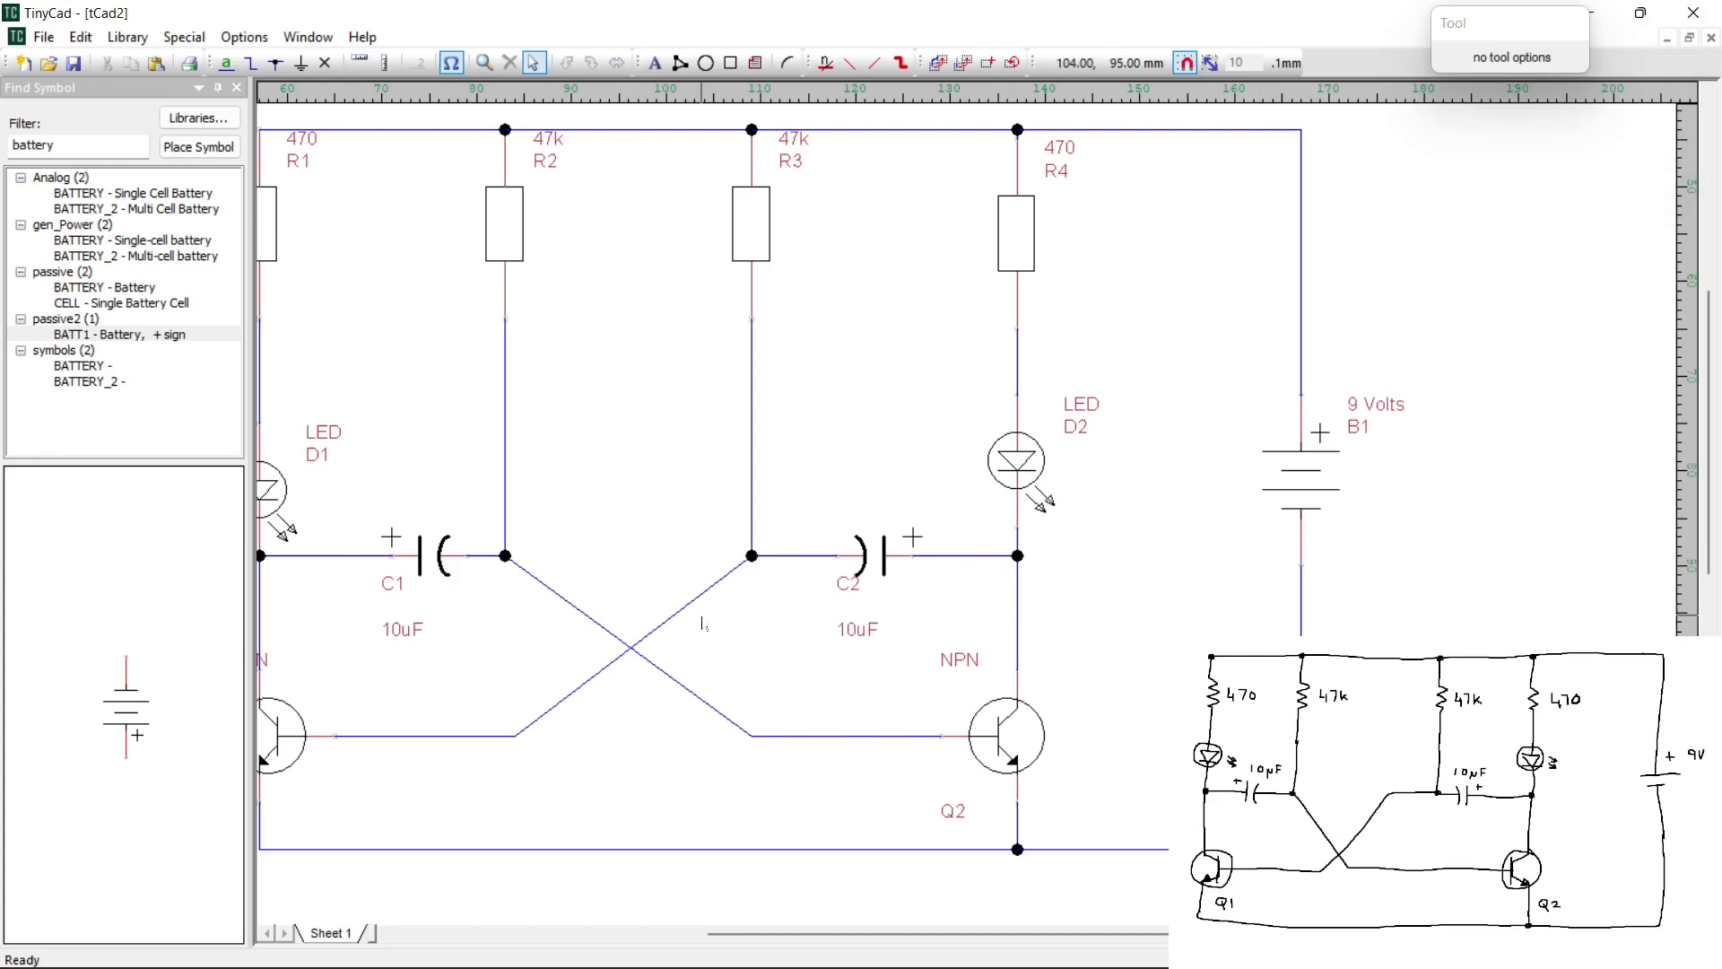
scroll(702, 622, down, 1)
key(w)
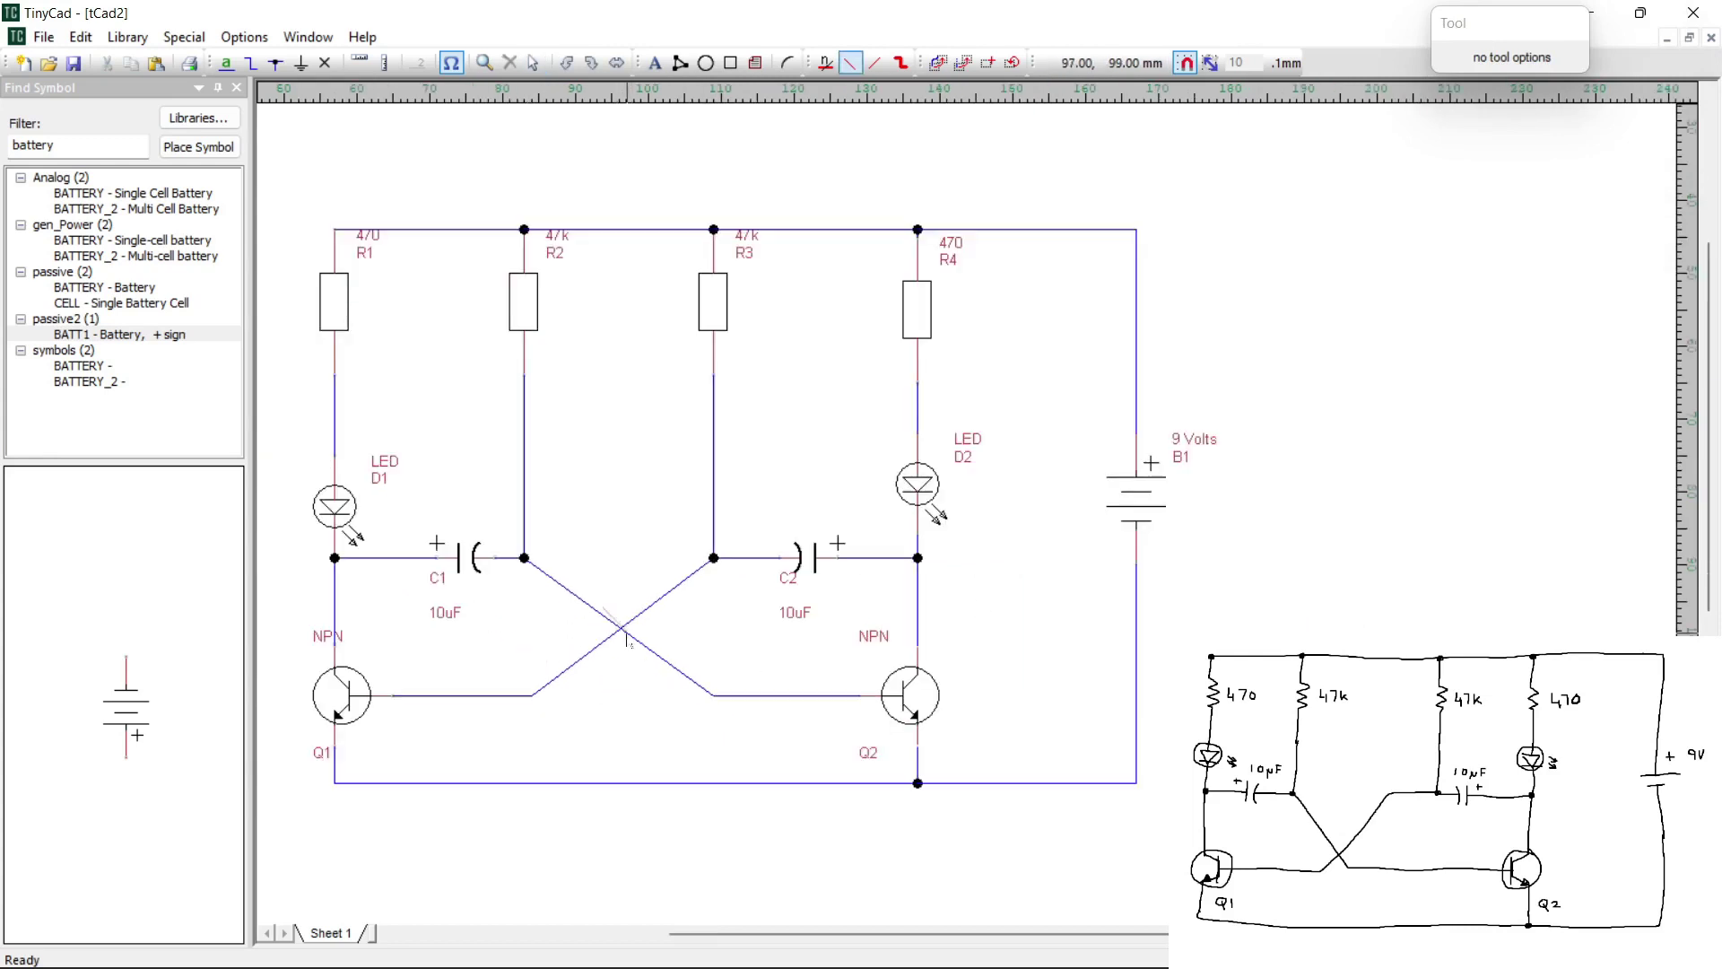
click(533, 67)
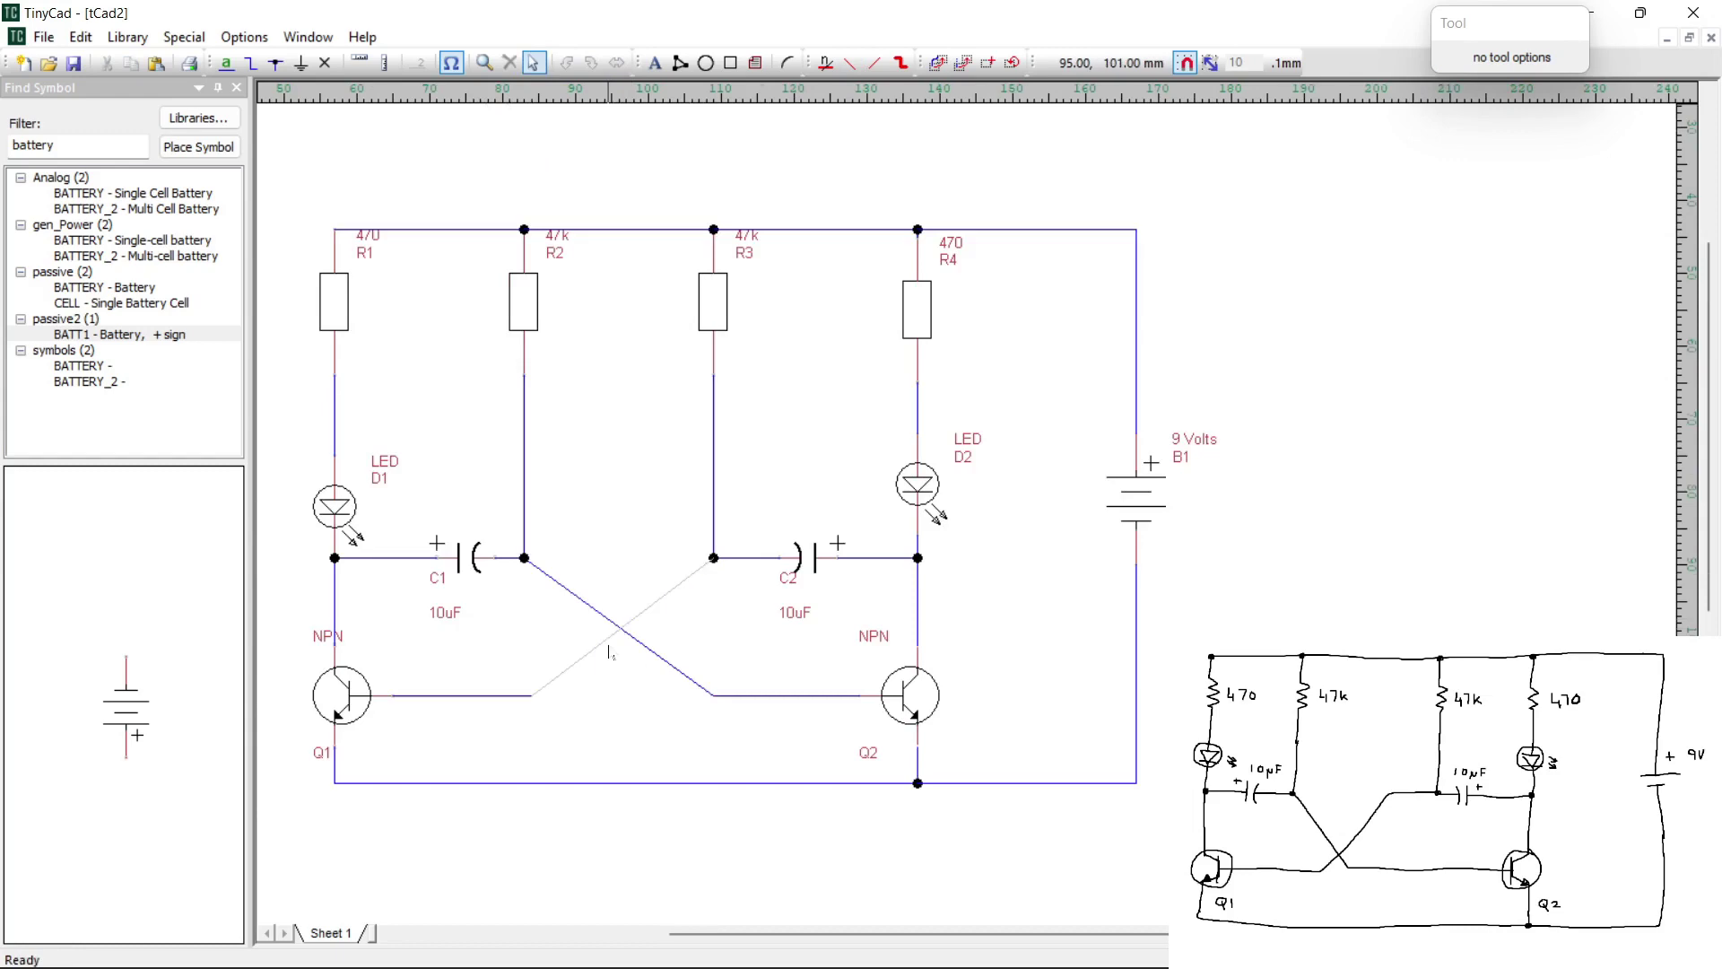
scroll(615, 628, up, 2)
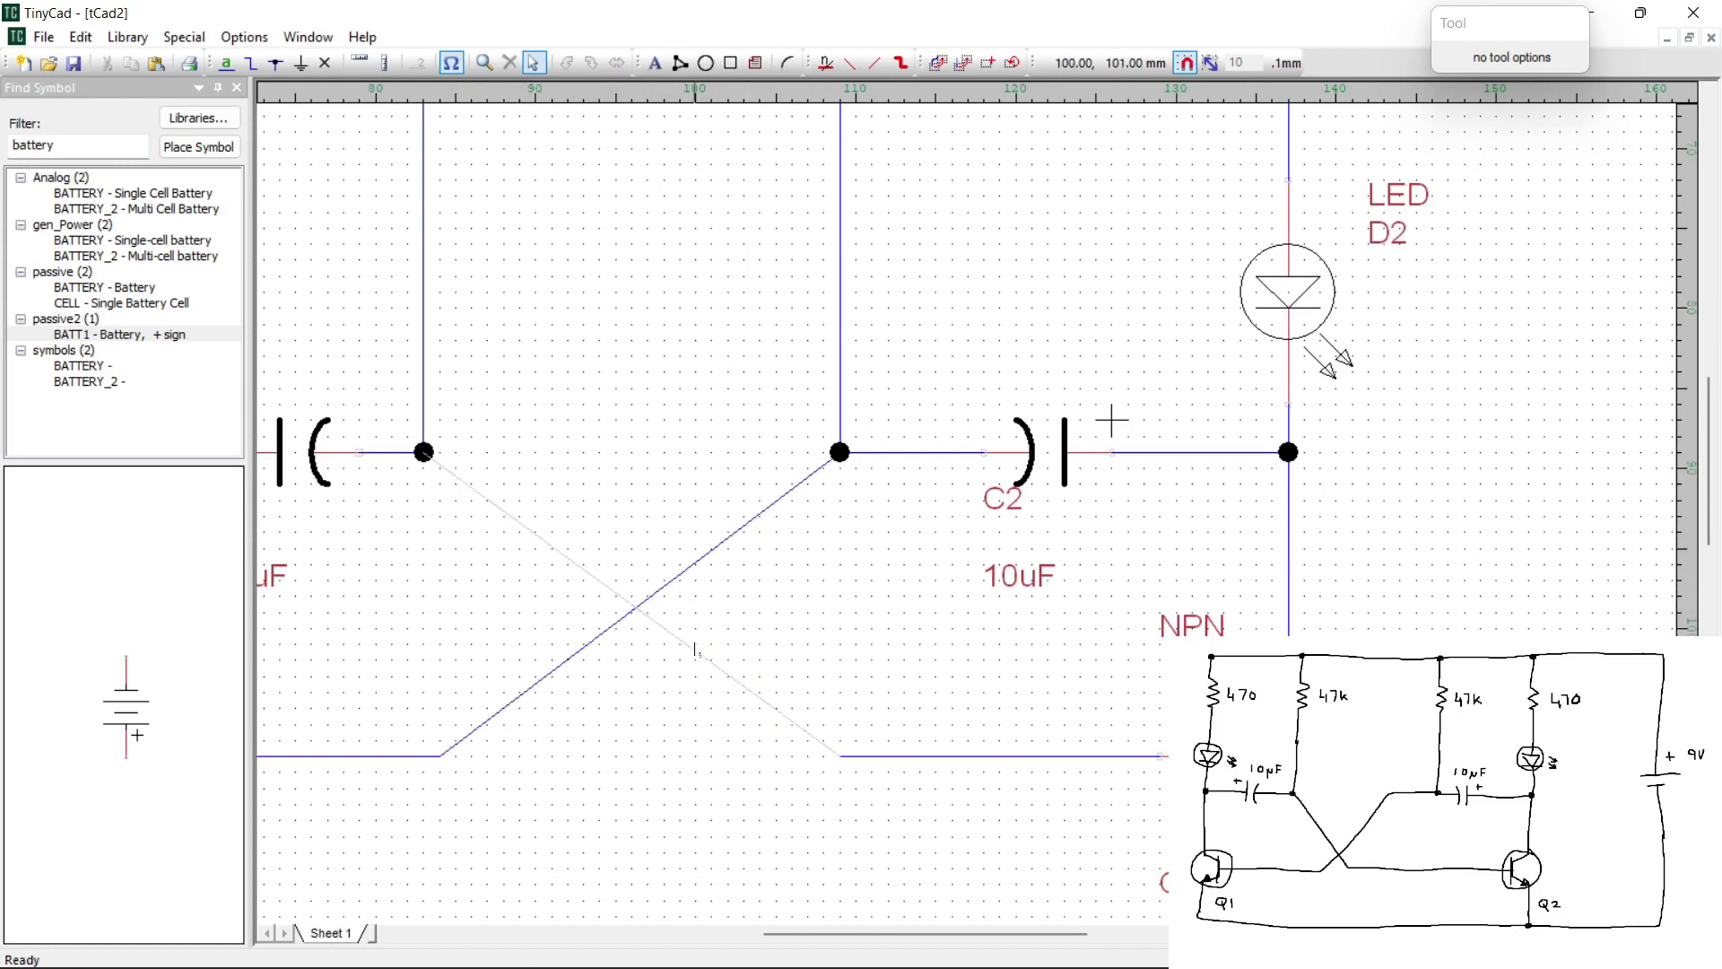
key(w)
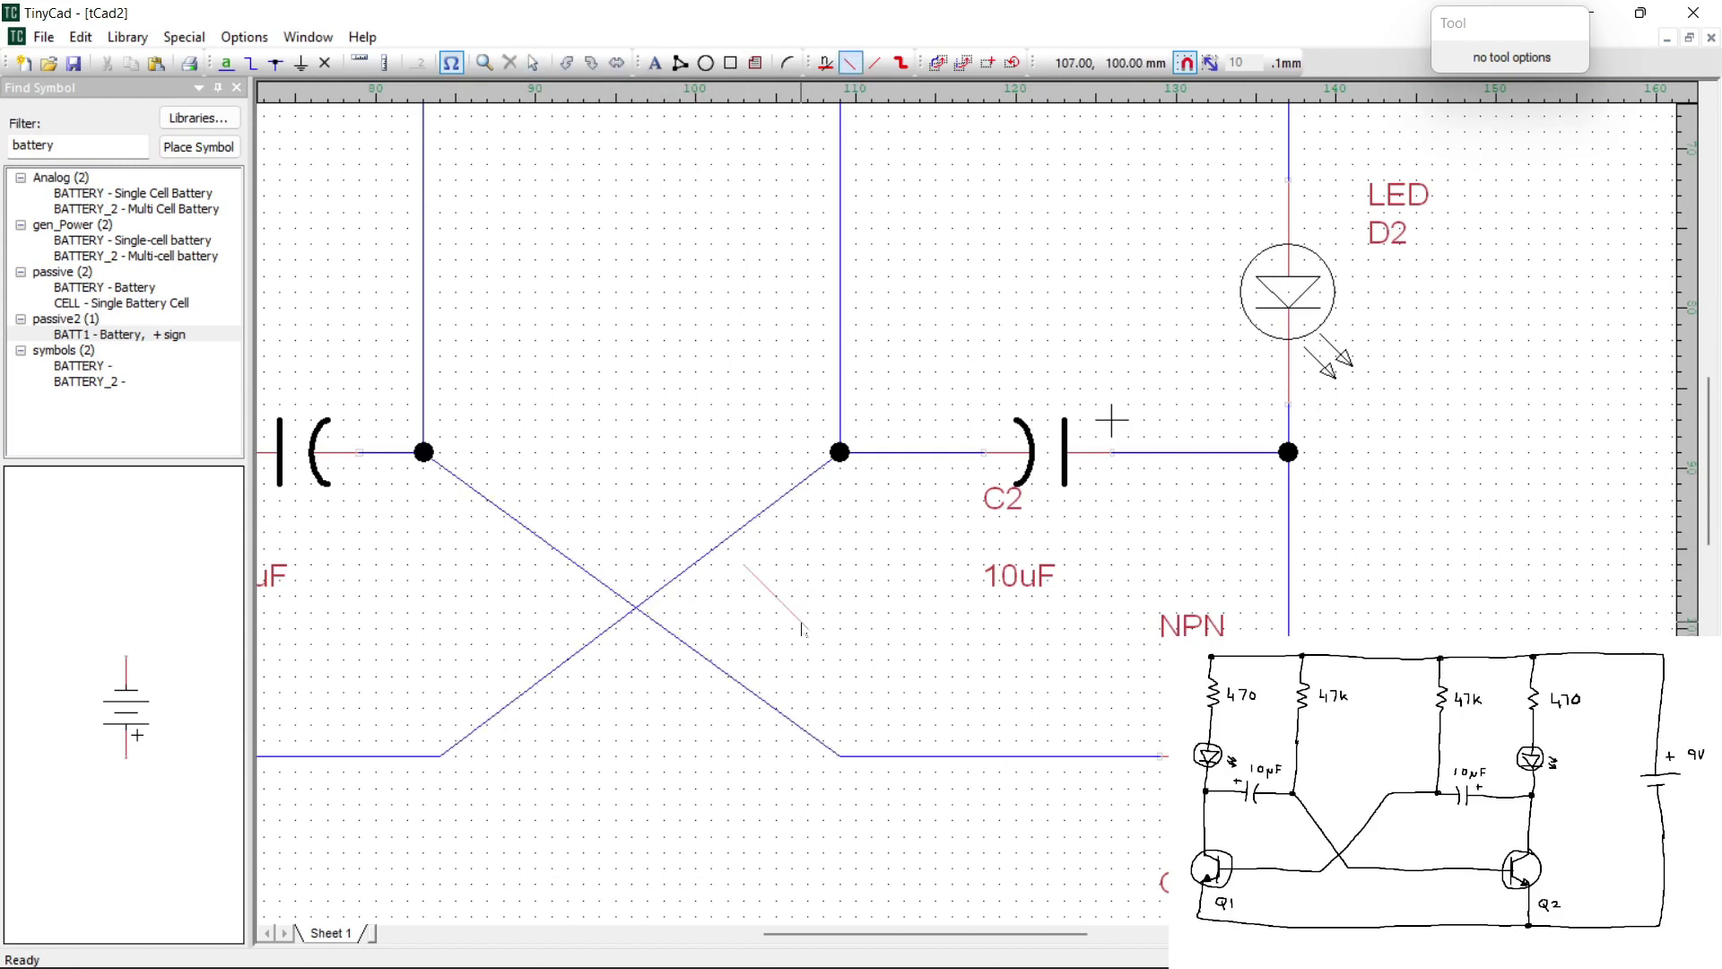
click(532, 63)
scroll(684, 461, down, 1)
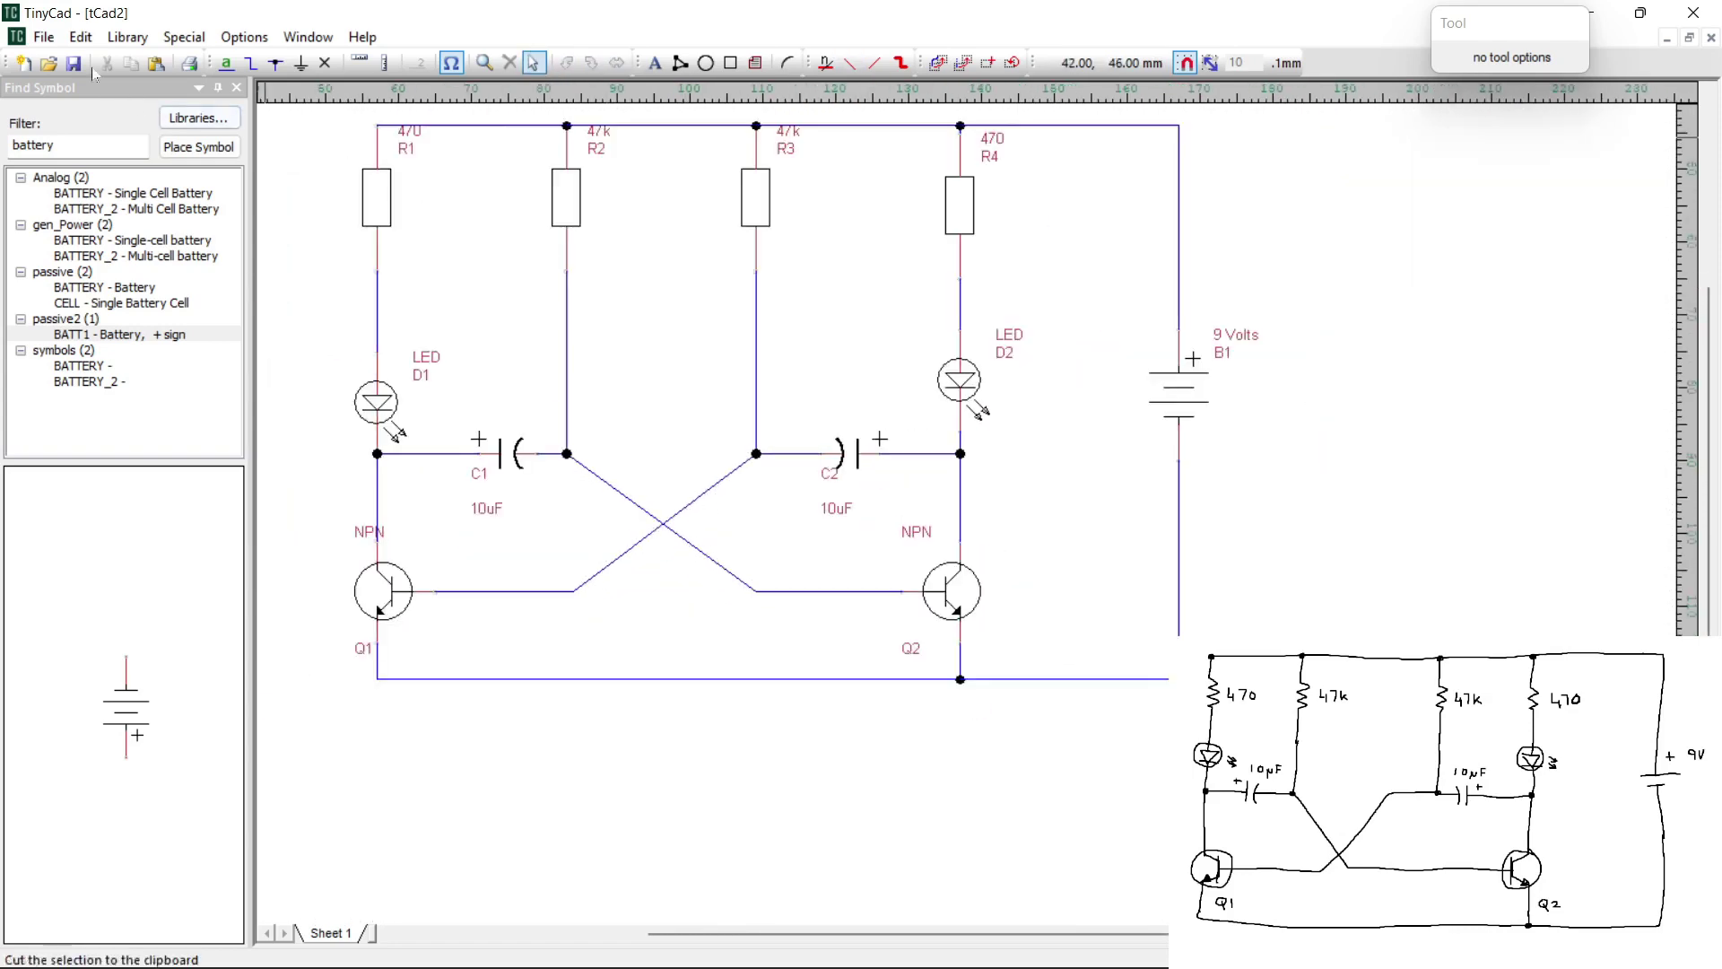
Save the design under the new file name astable in the TinyCAD examples folder
click(43, 36)
click(109, 172)
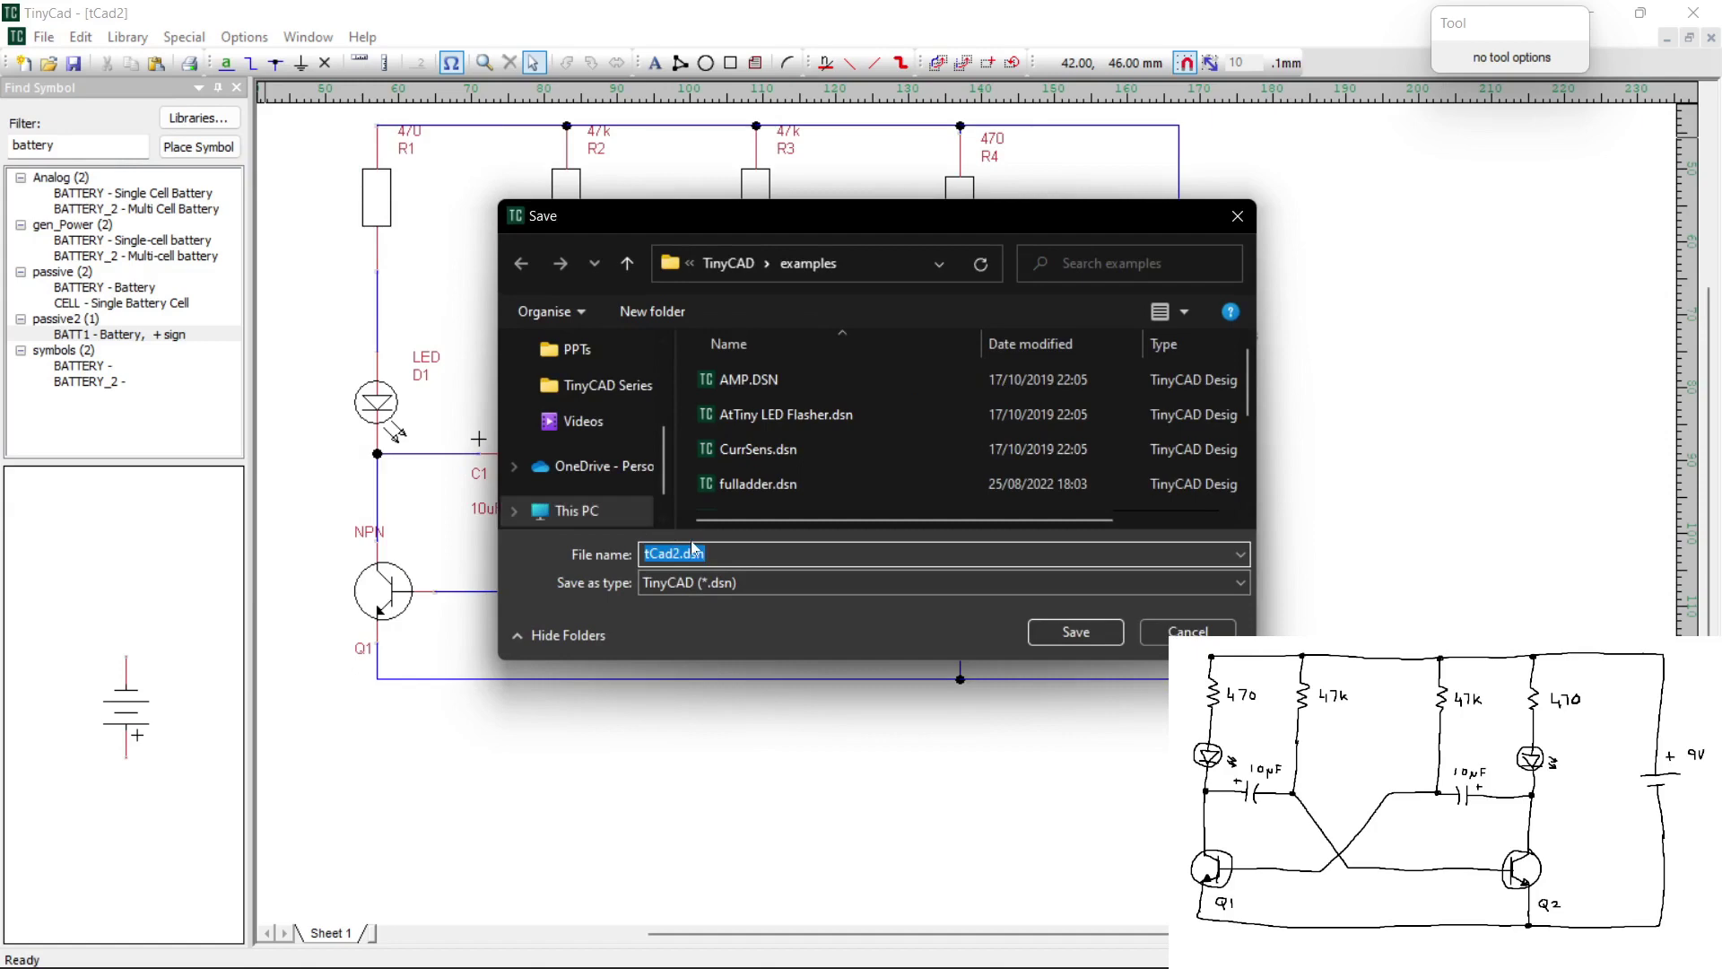
text(astable)
key(Return)
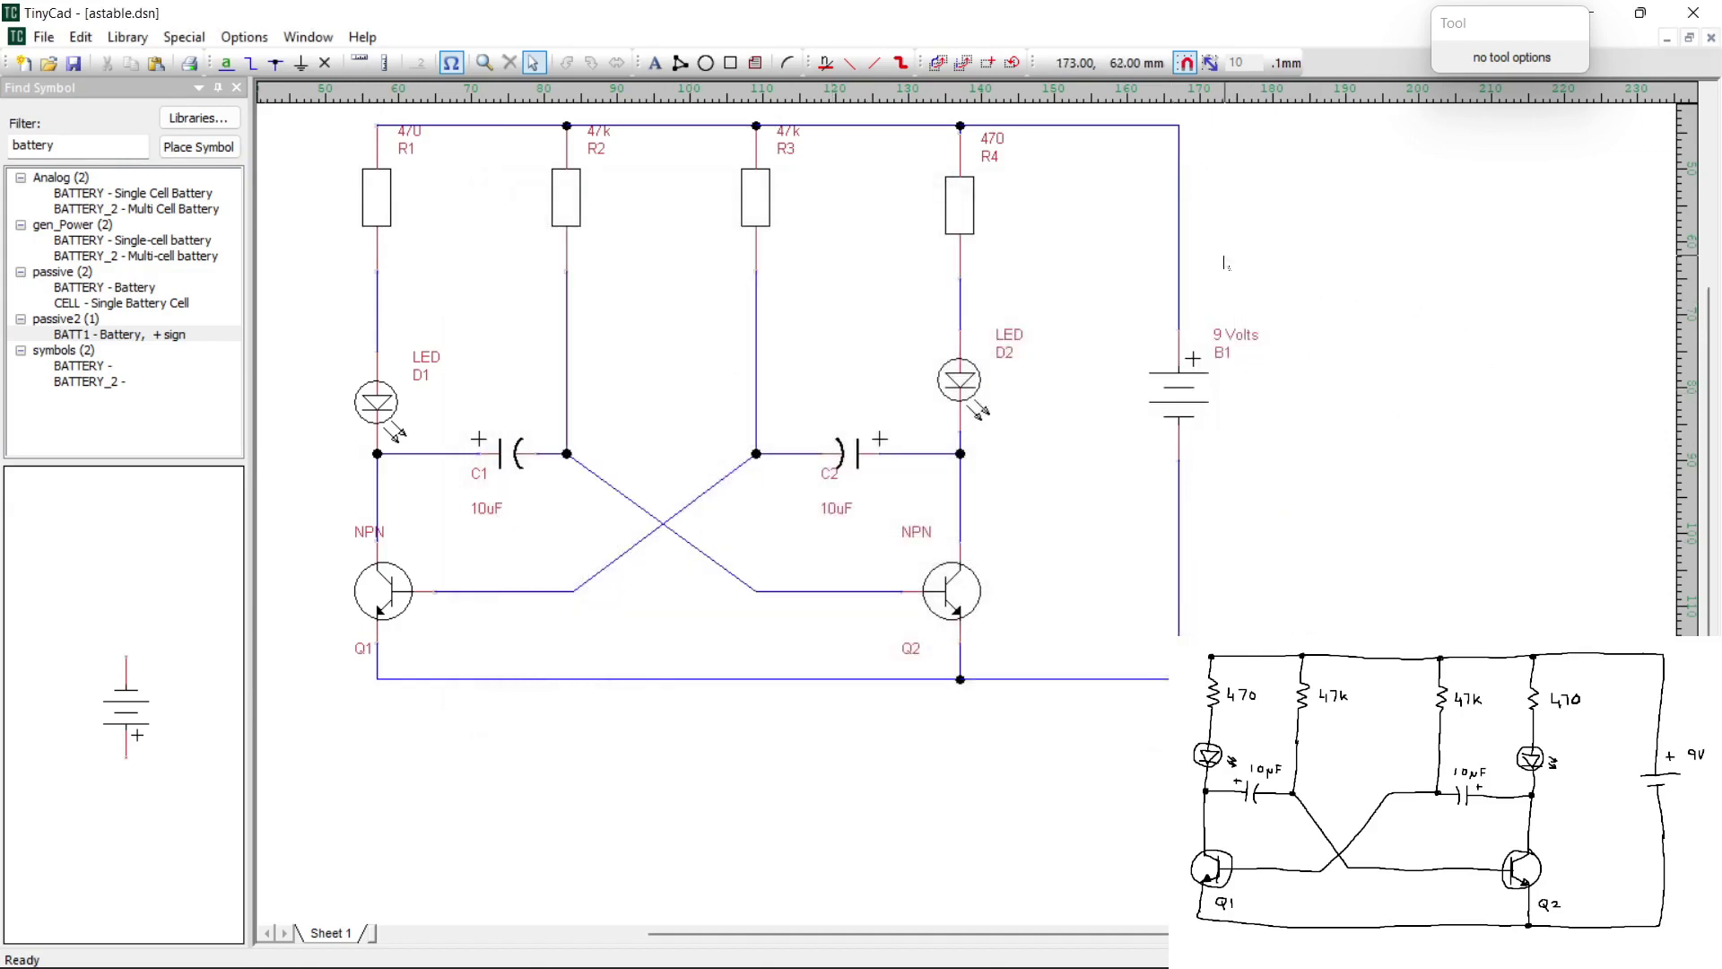
click(1173, 398)
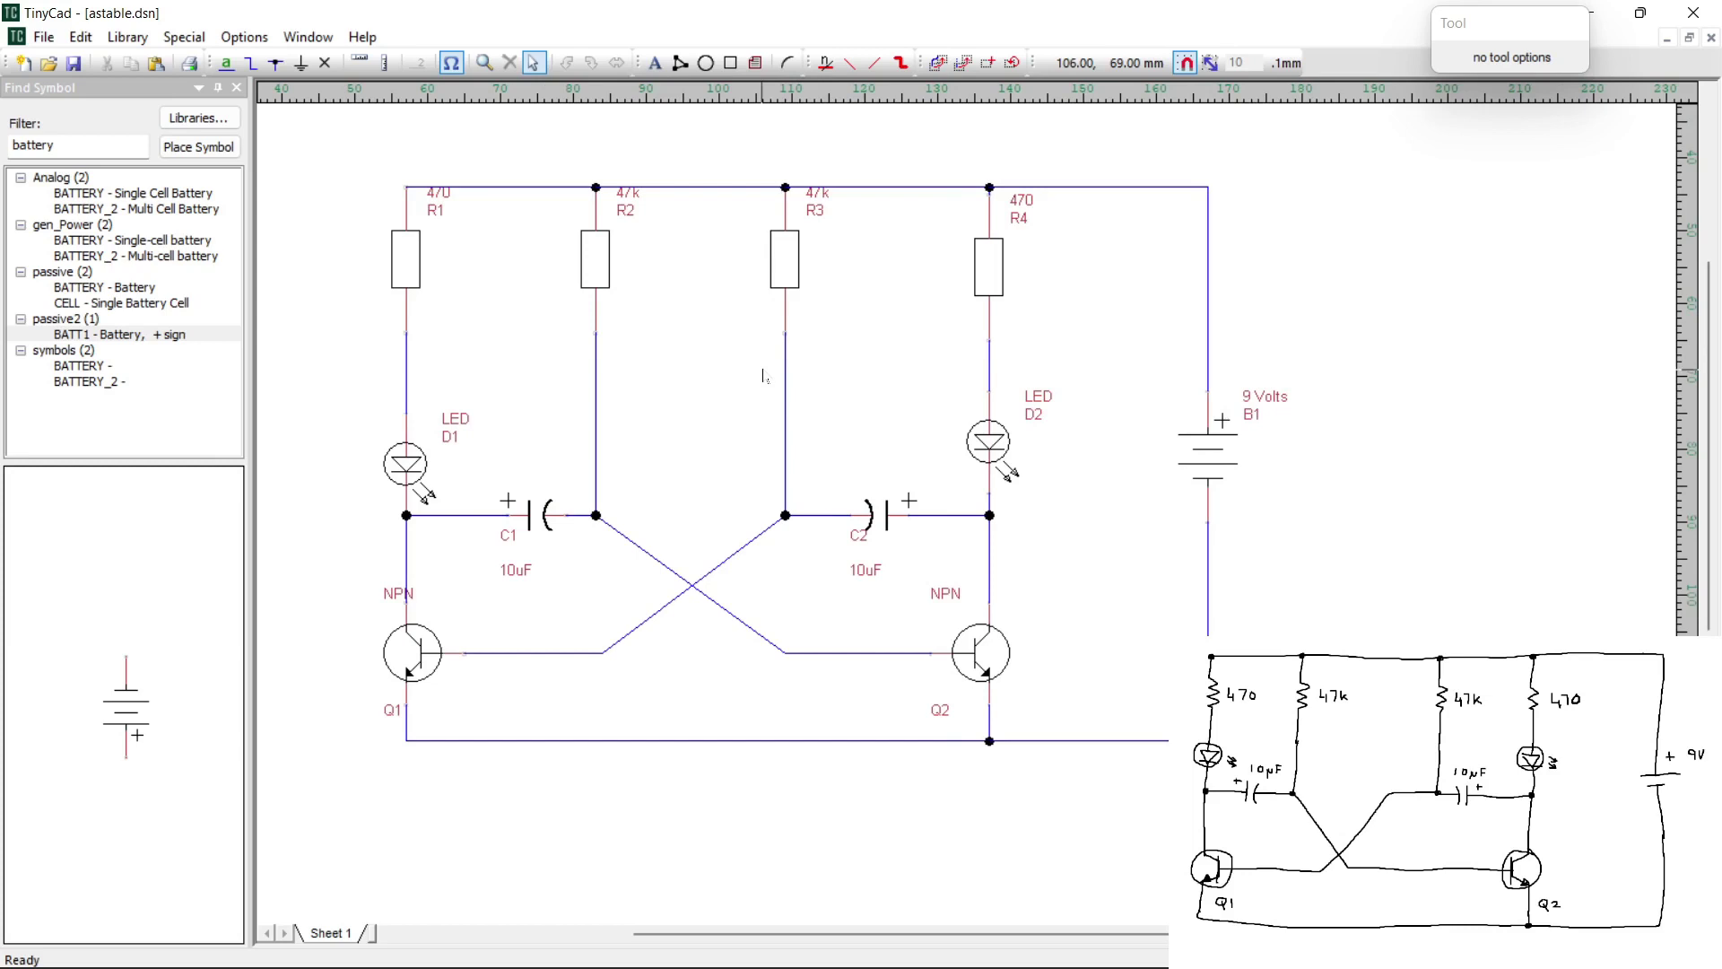
click(1524, 807)
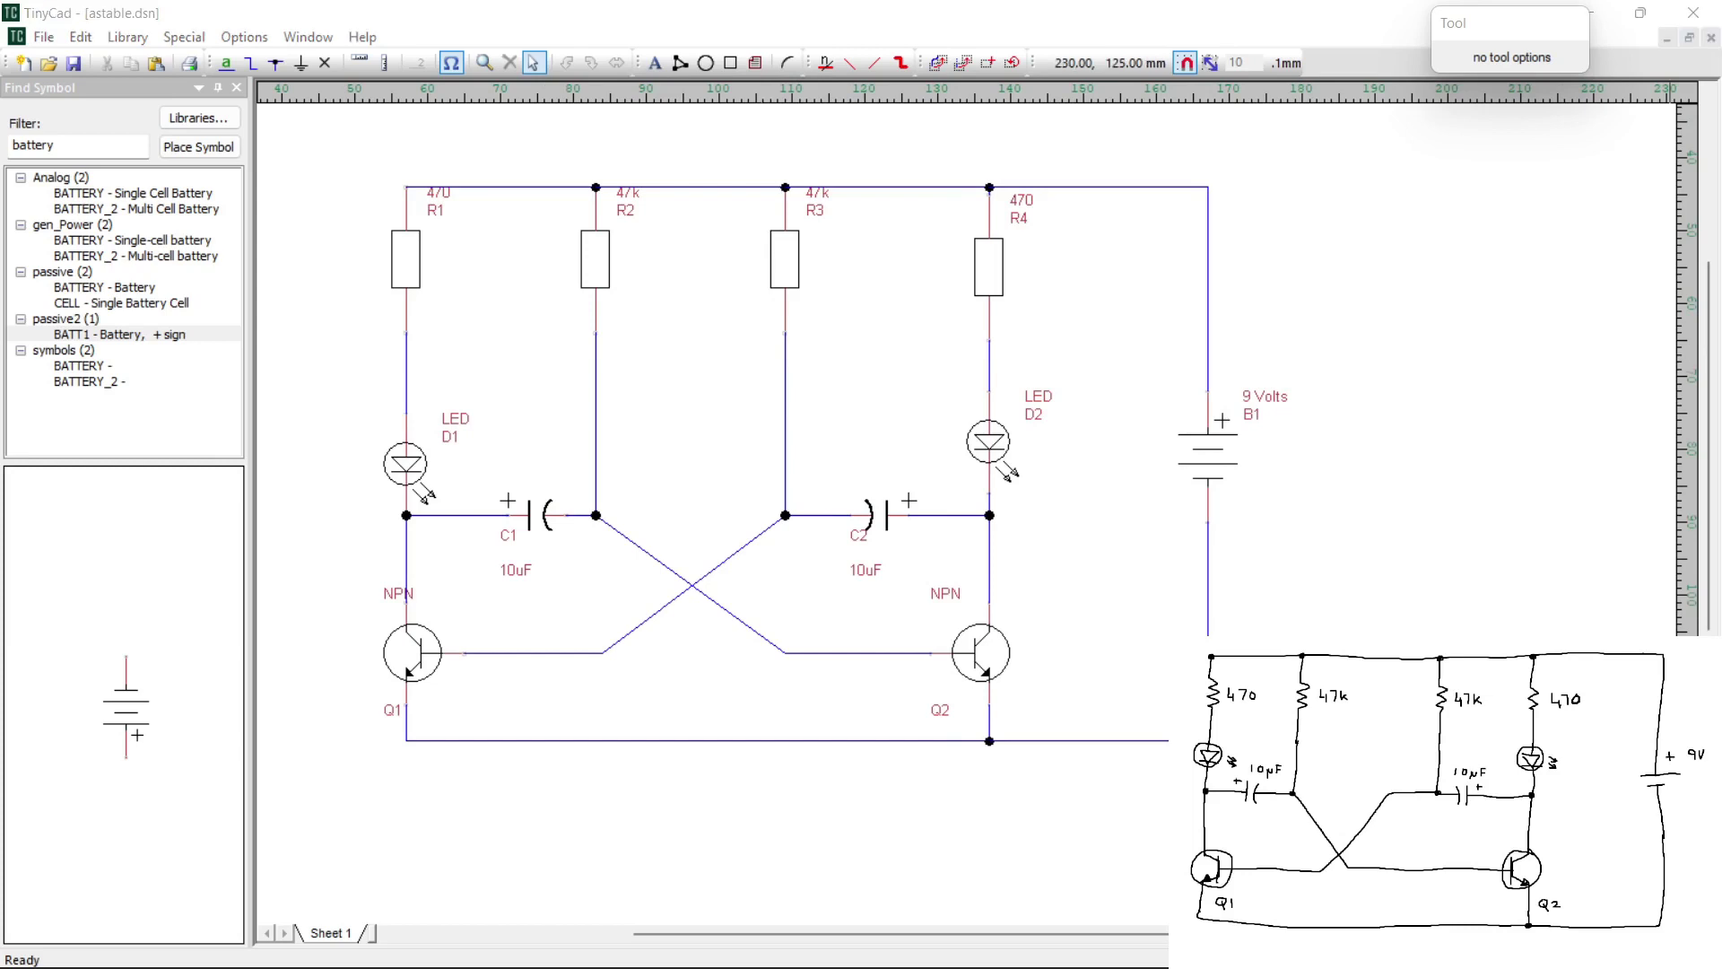
click(1530, 565)
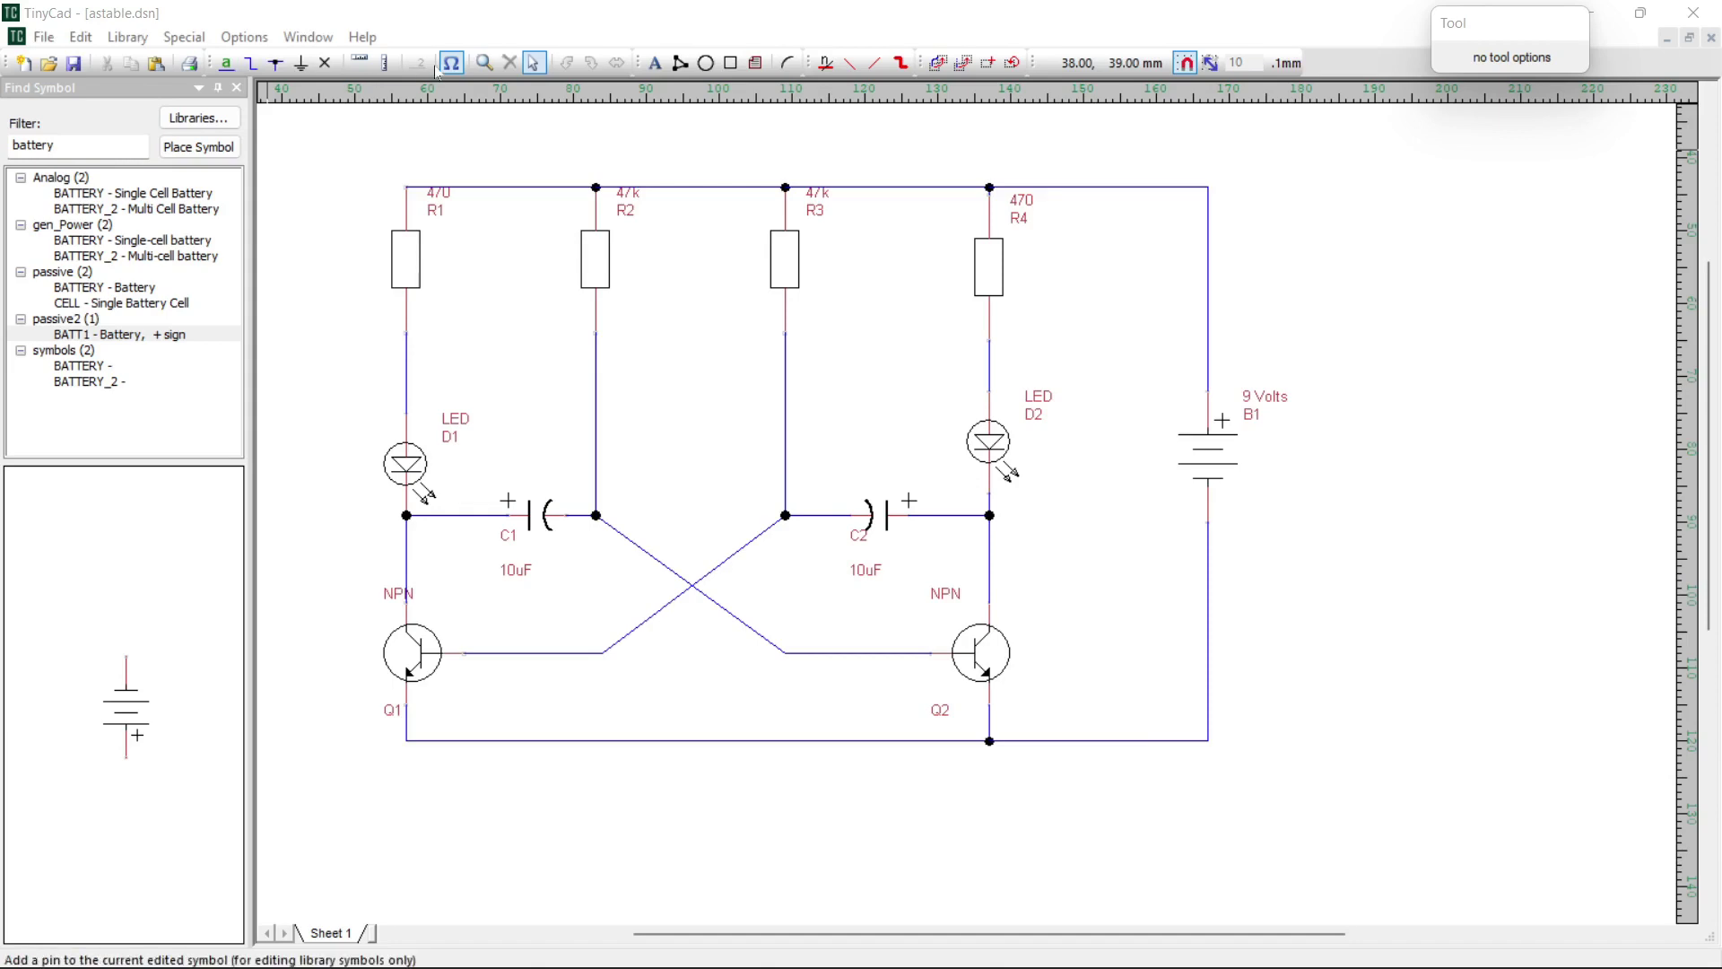
Export the schematic as a Colour PNG bitmap named astable.png in the TinyCAD examples folder
click(43, 38)
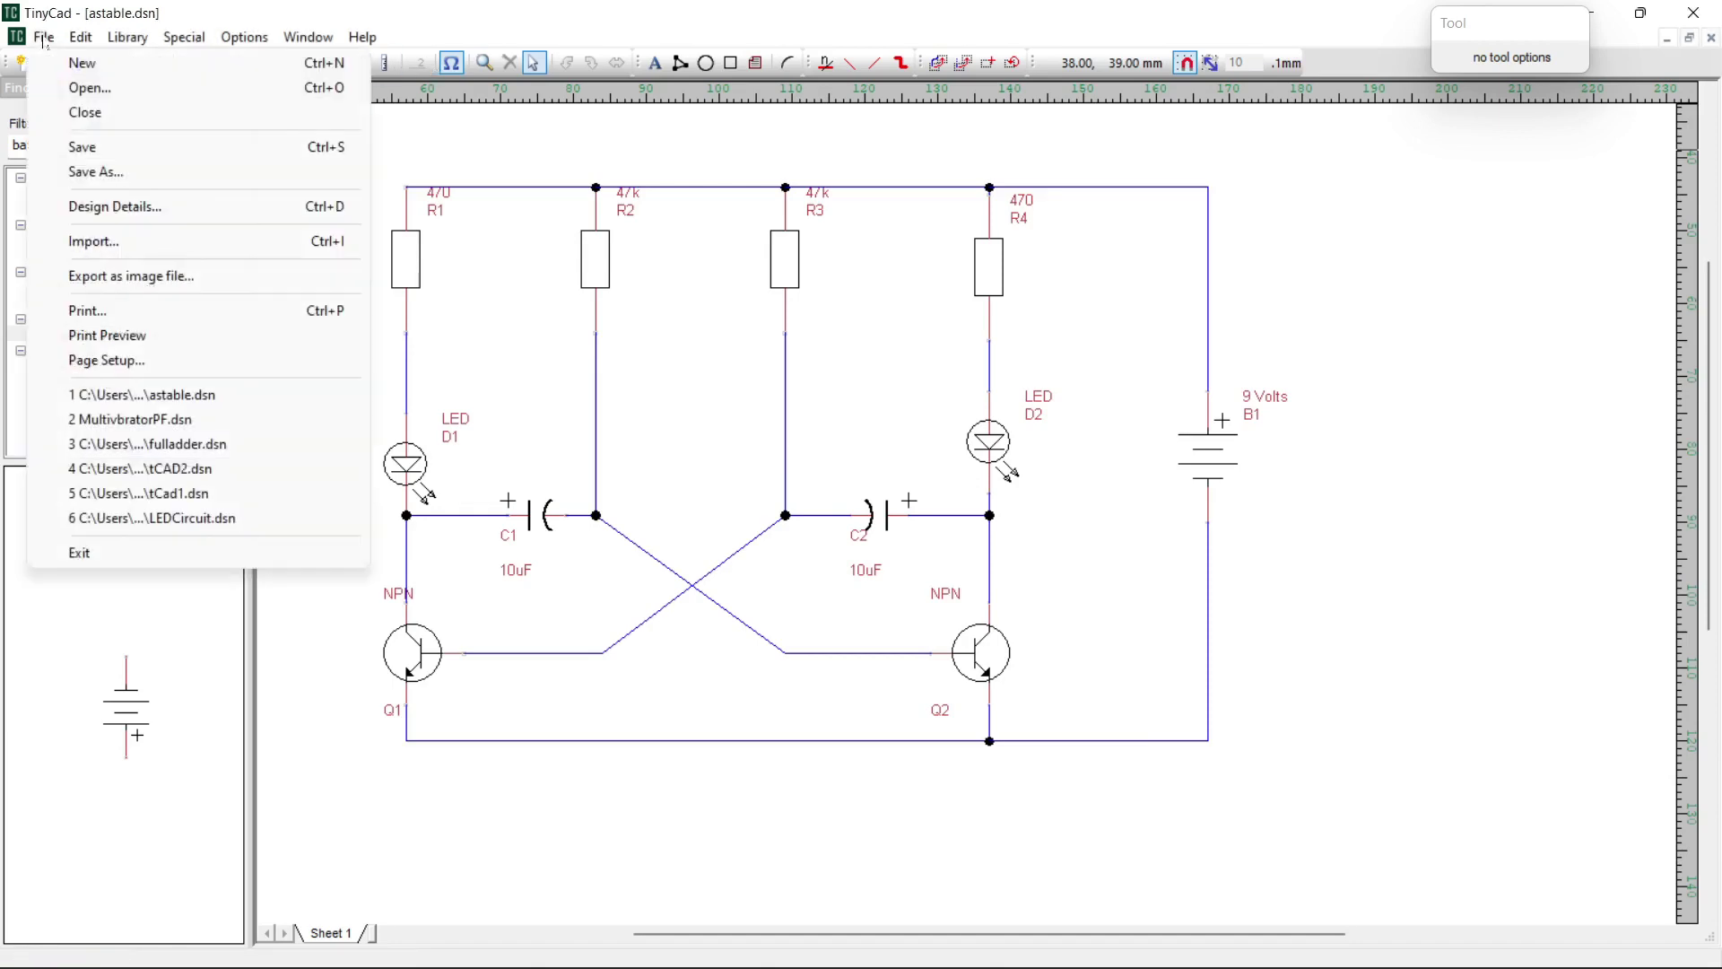
click(154, 280)
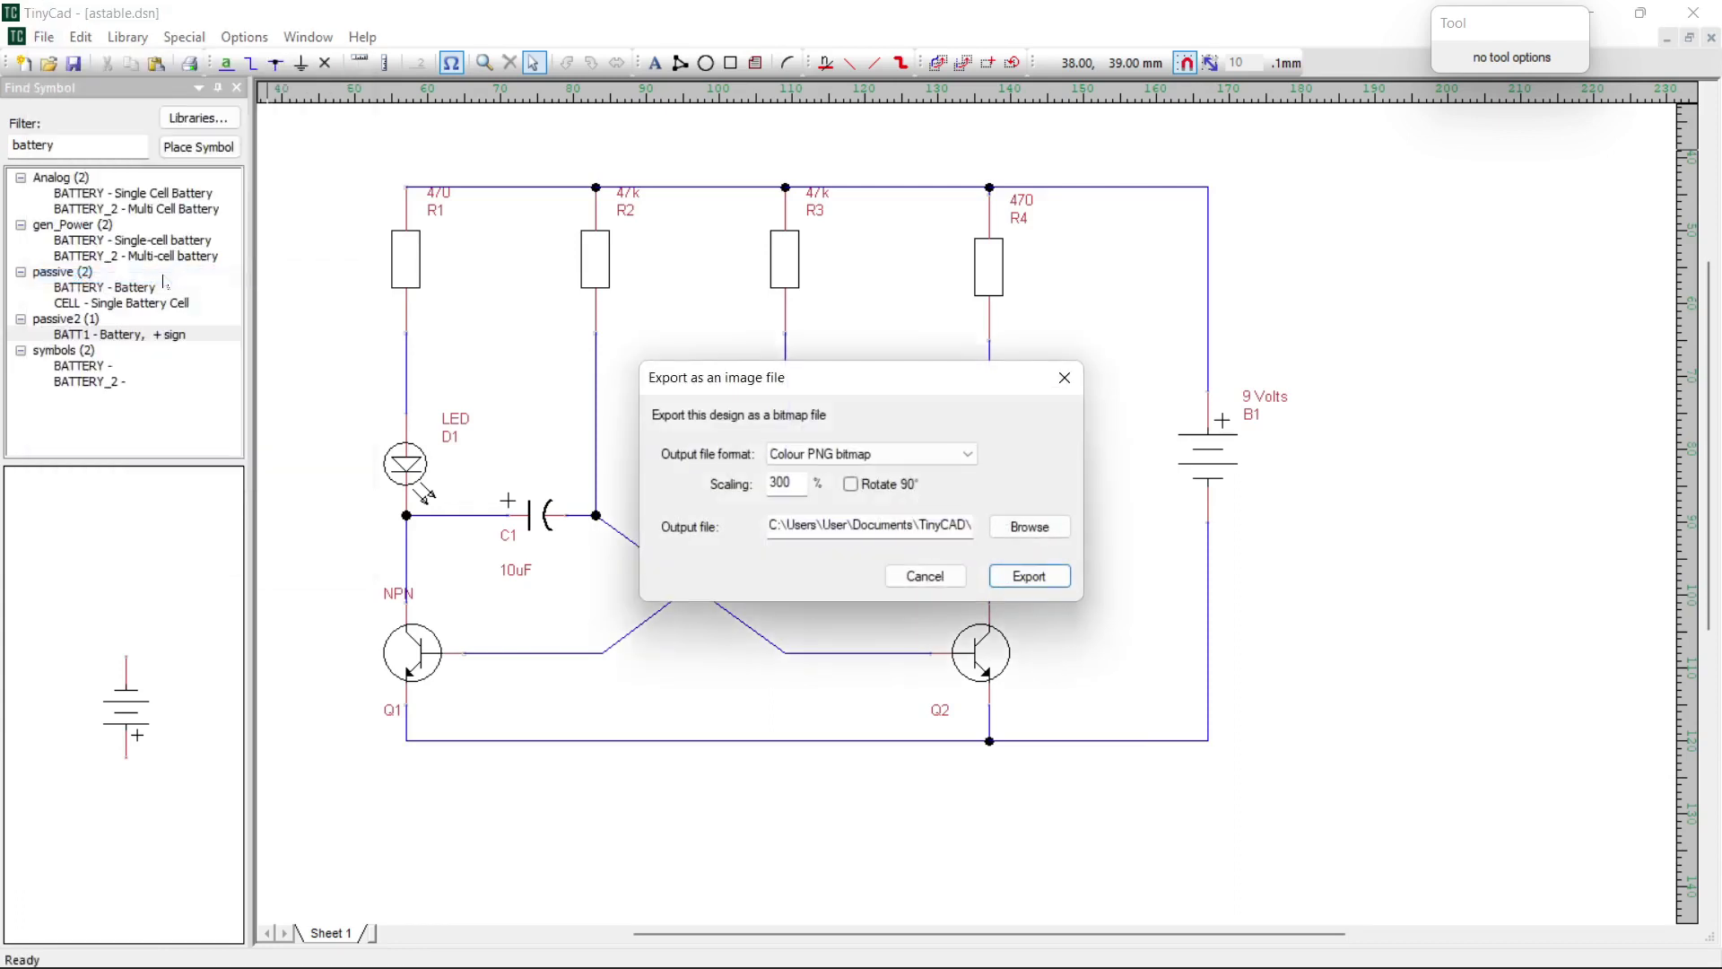
drag(862, 378, 917, 337)
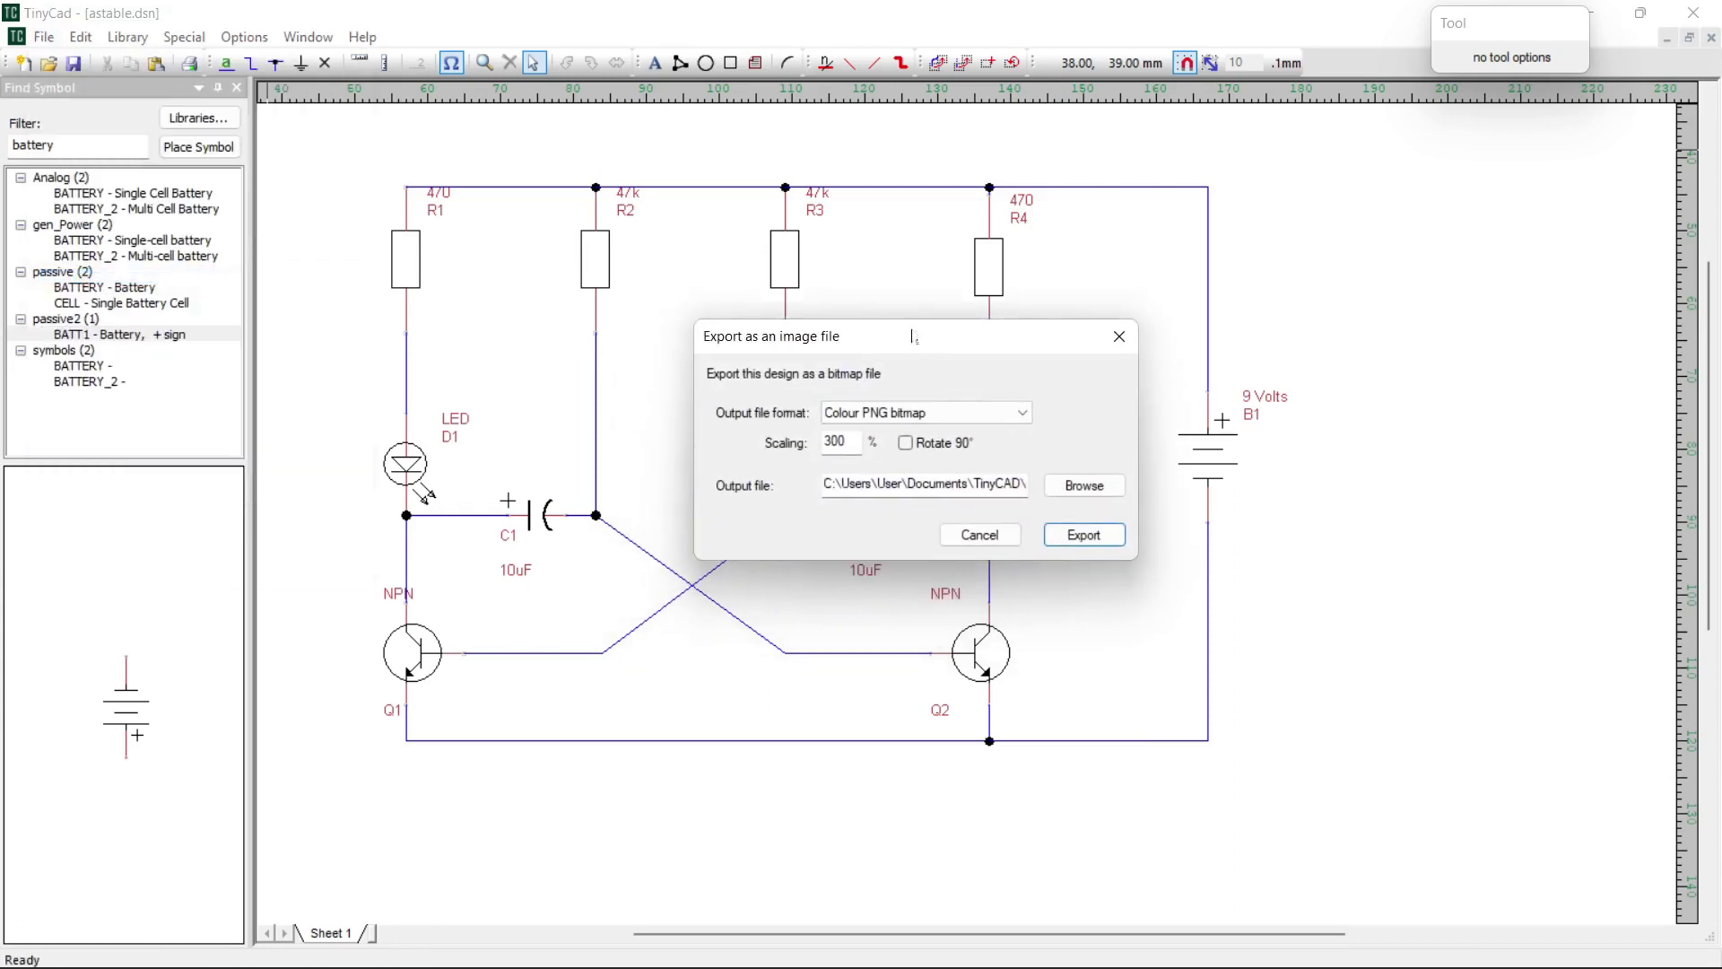
click(1022, 415)
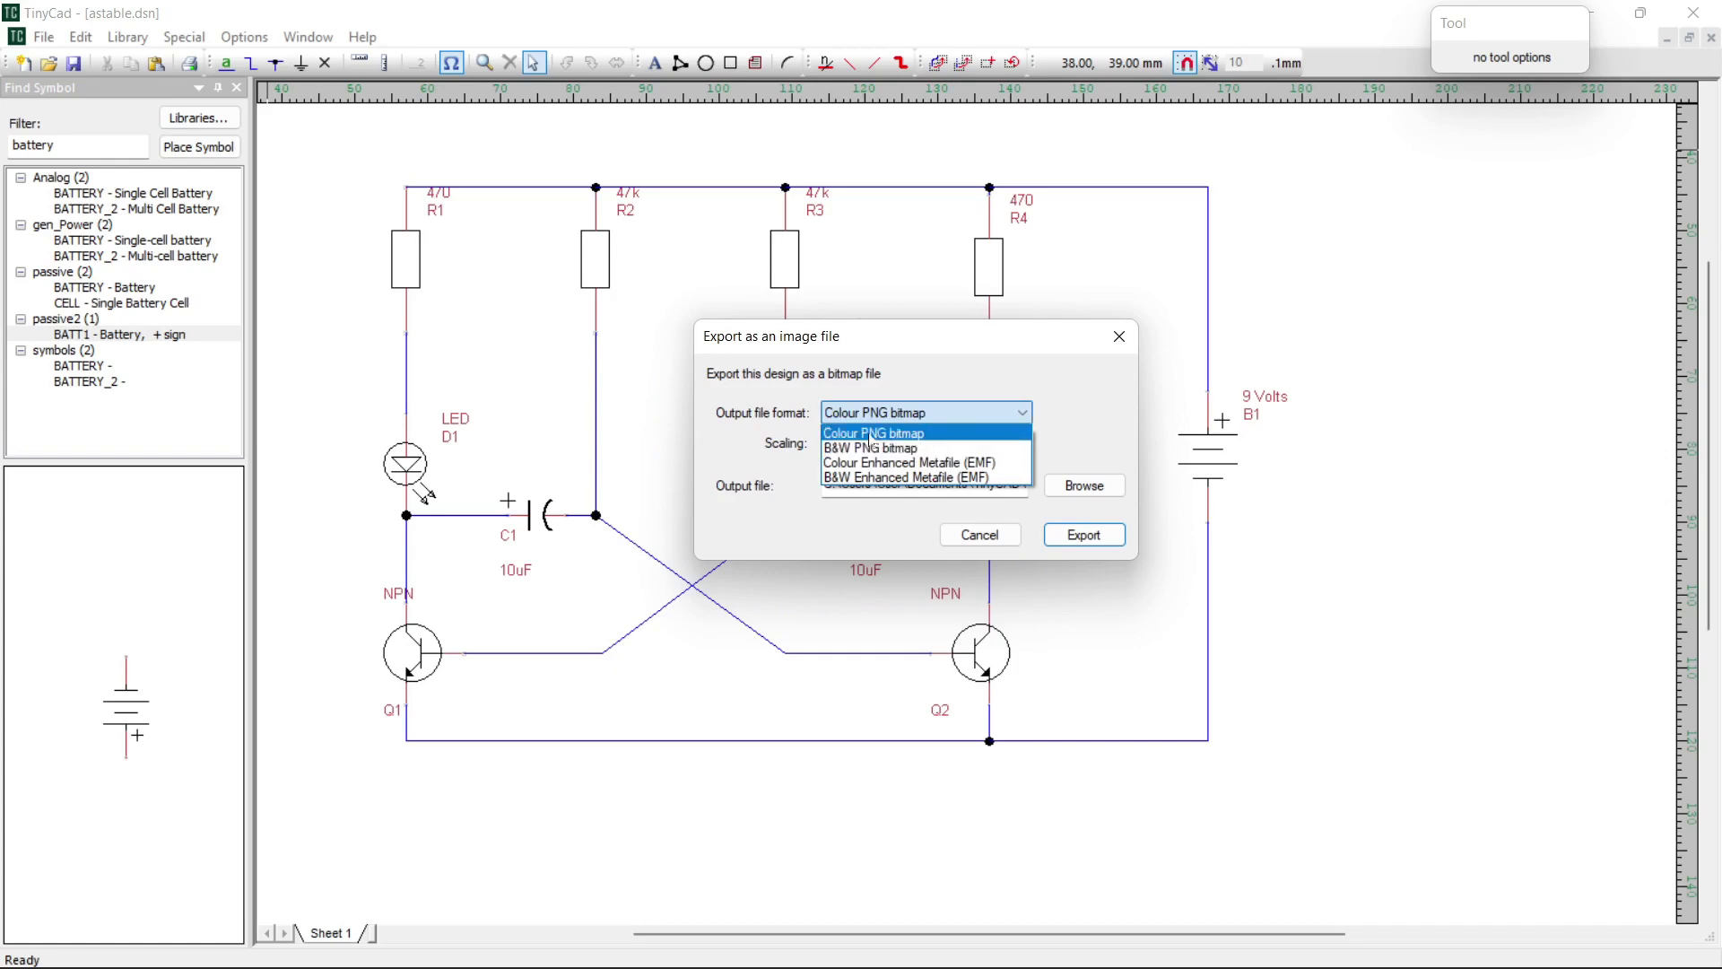
click(893, 434)
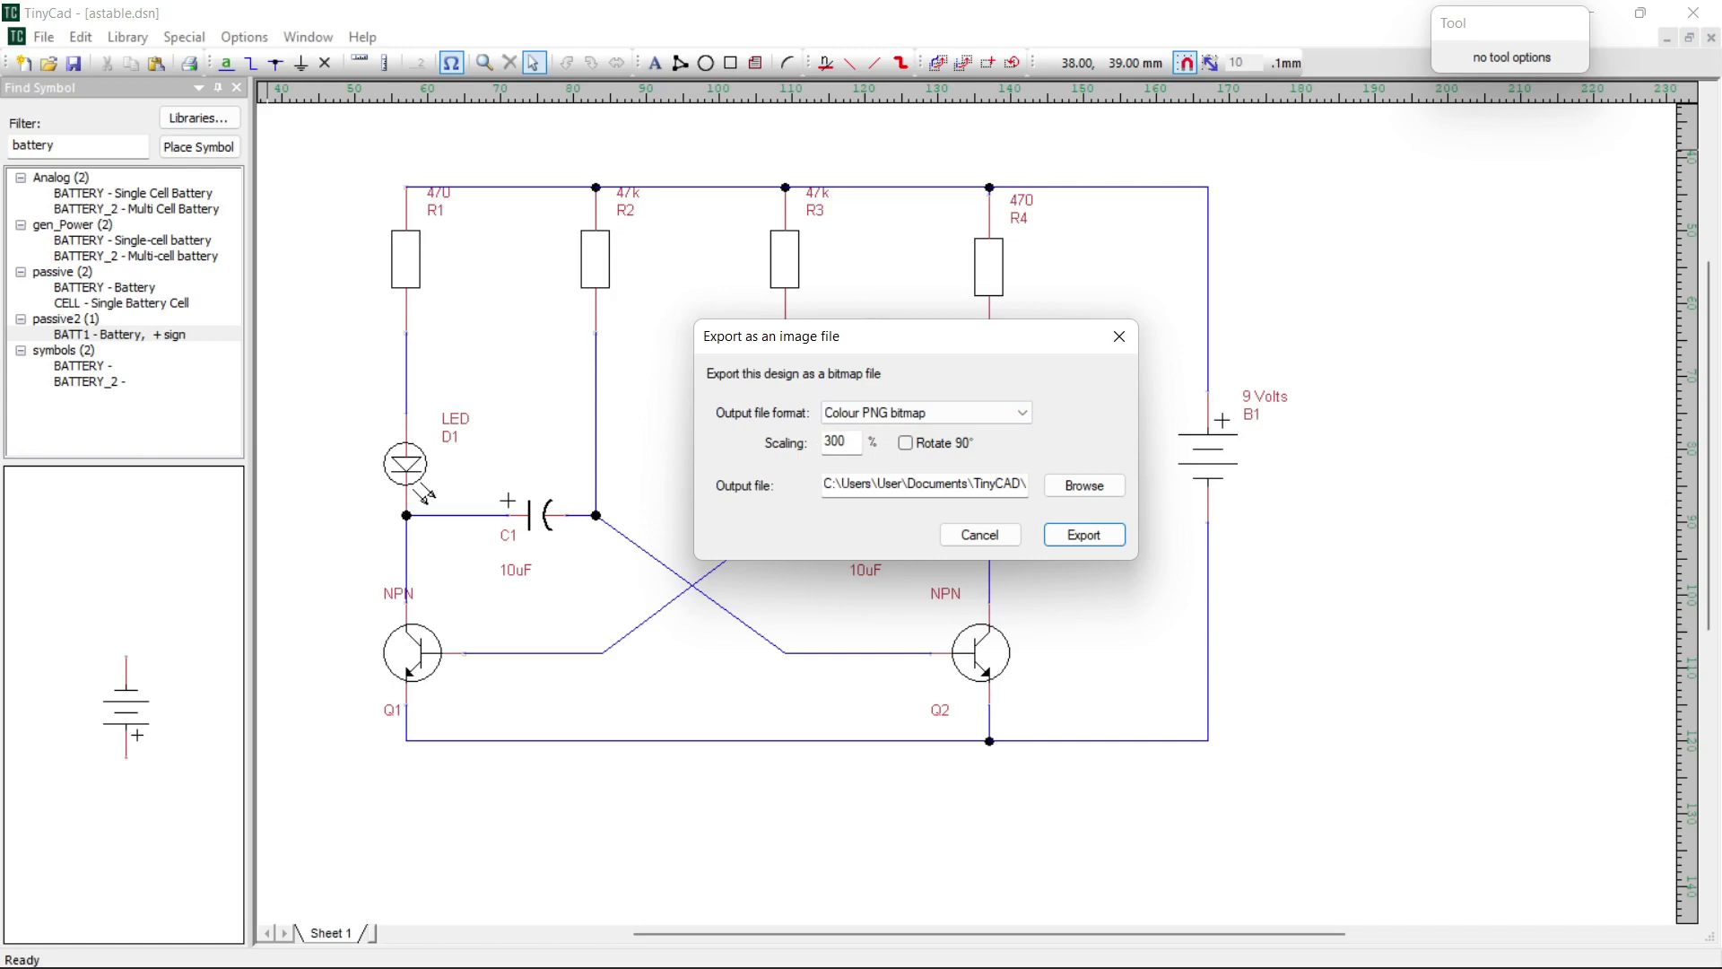
click(1054, 482)
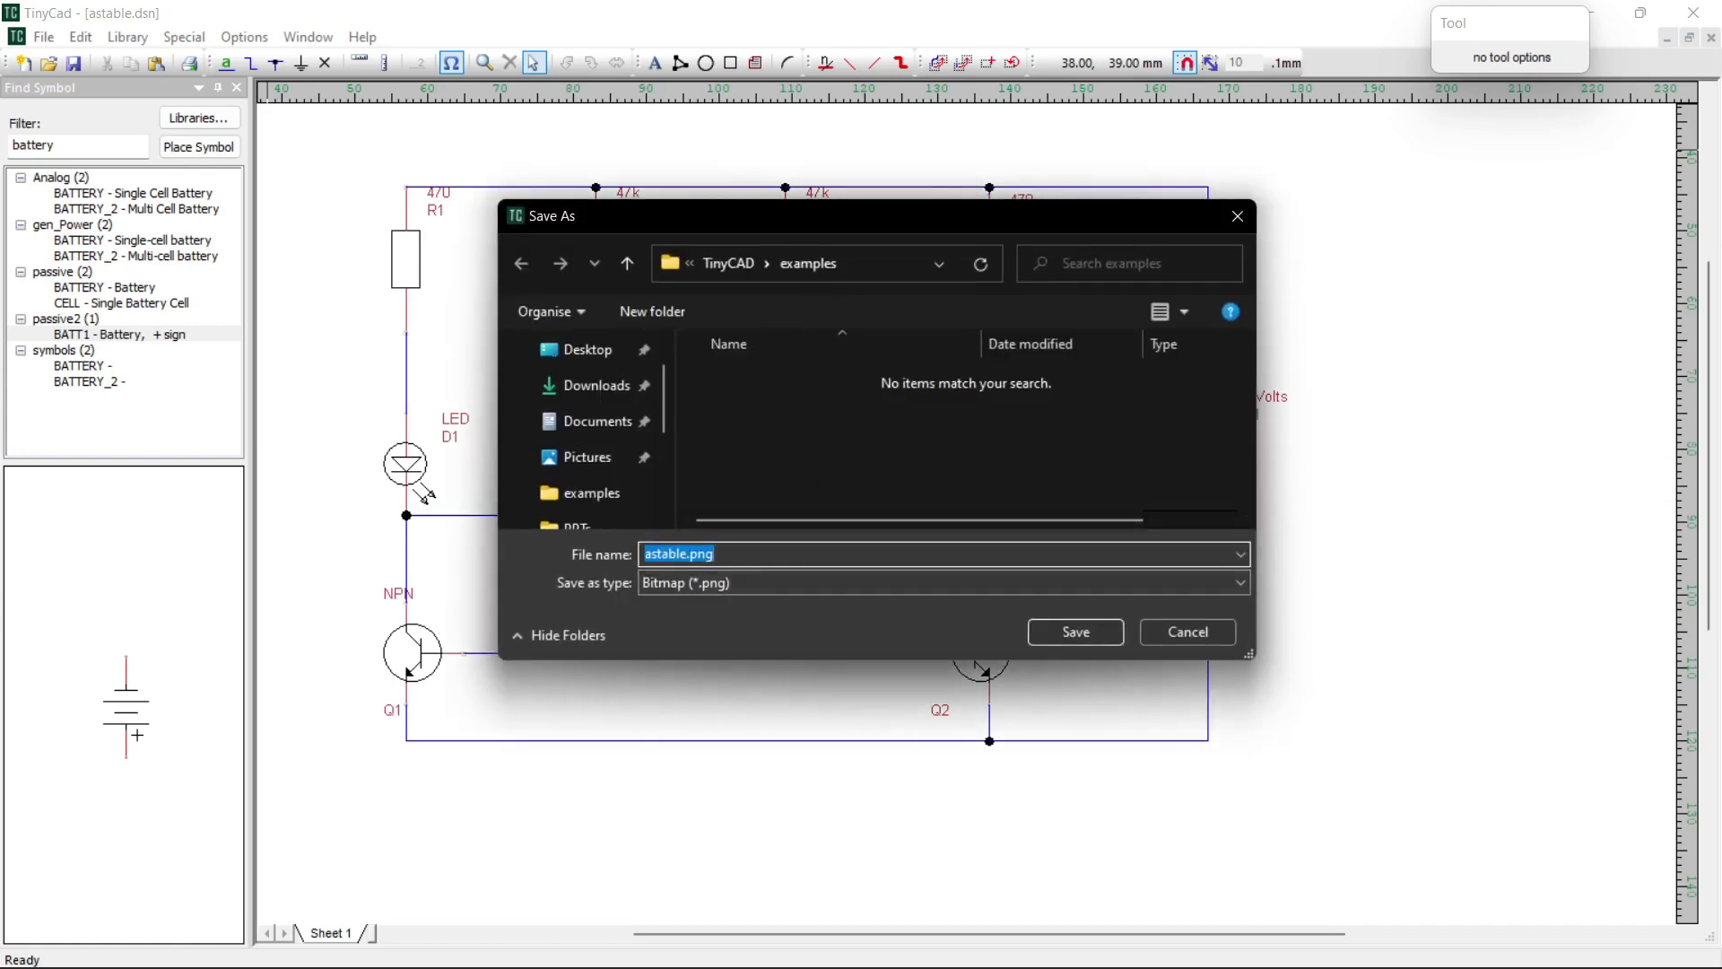
click(1089, 627)
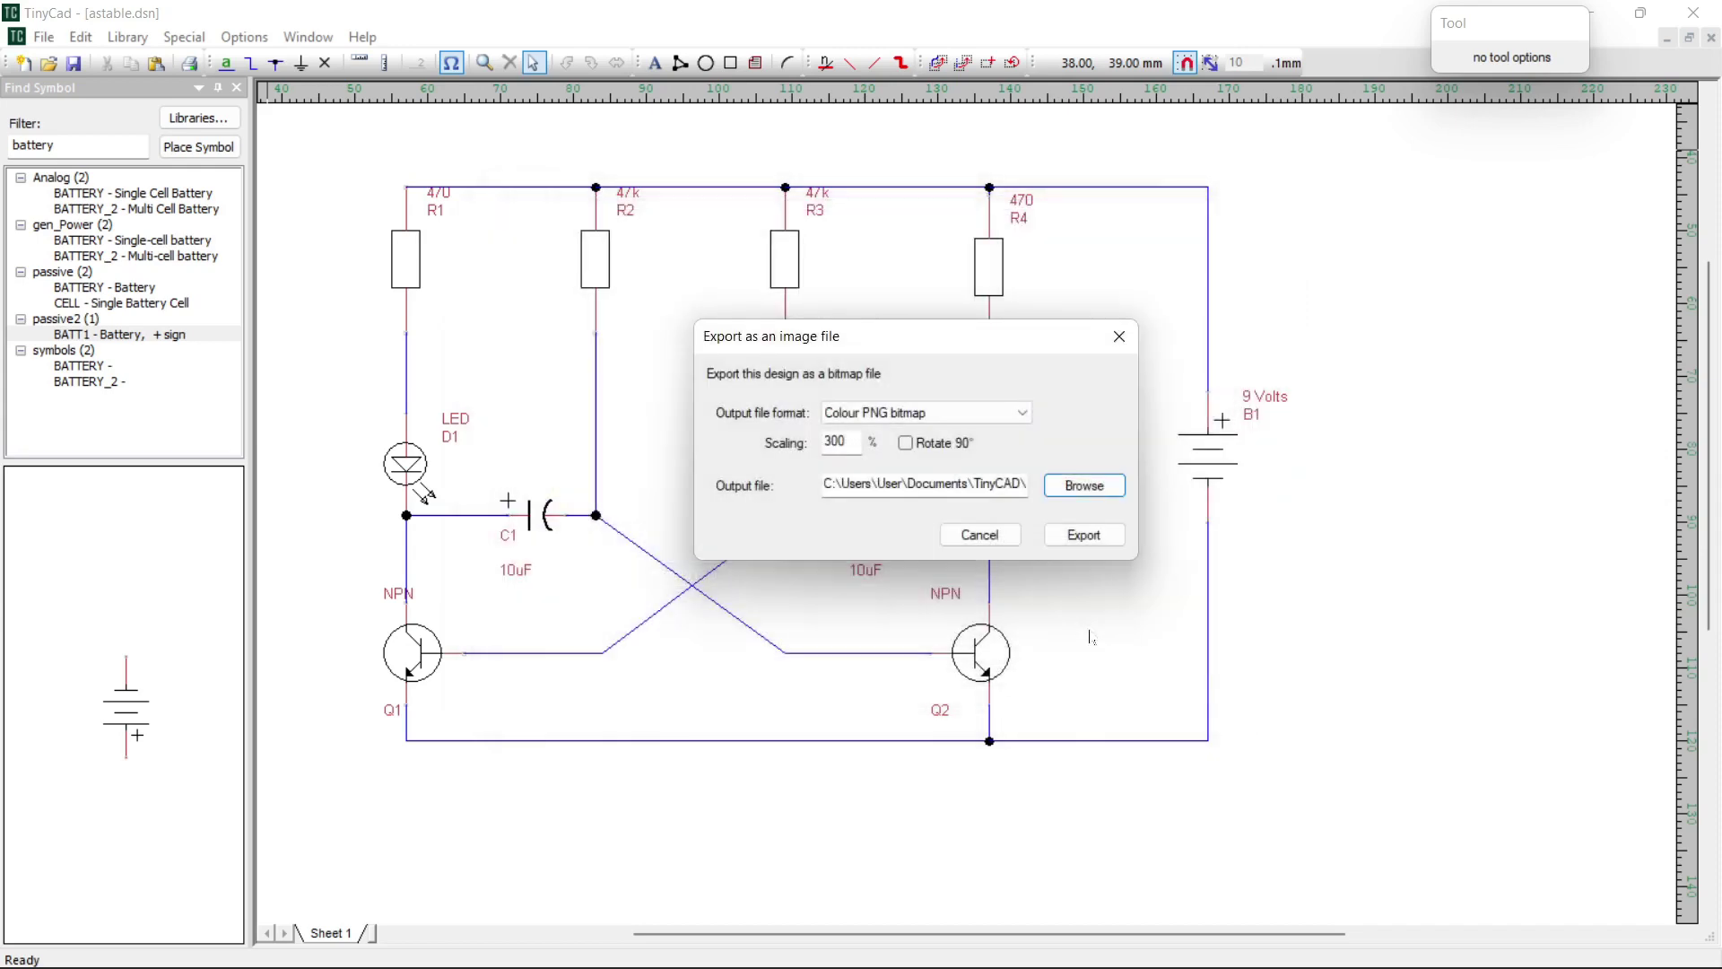
click(1083, 536)
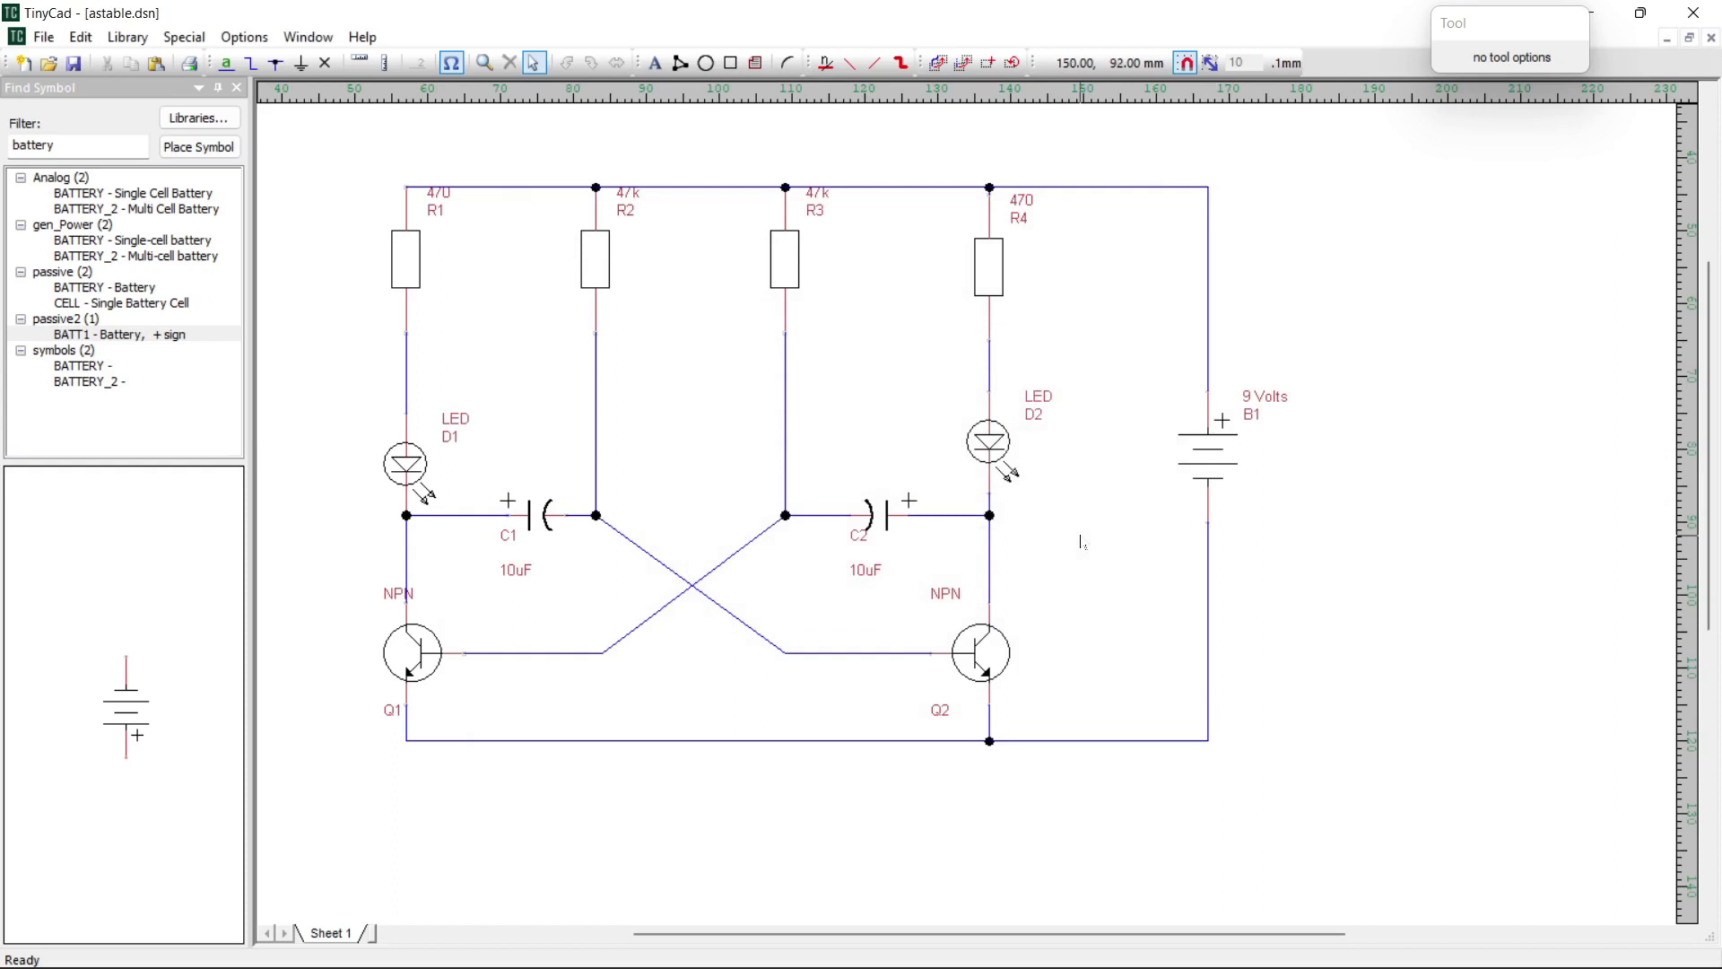
key(l)
click(392, 828)
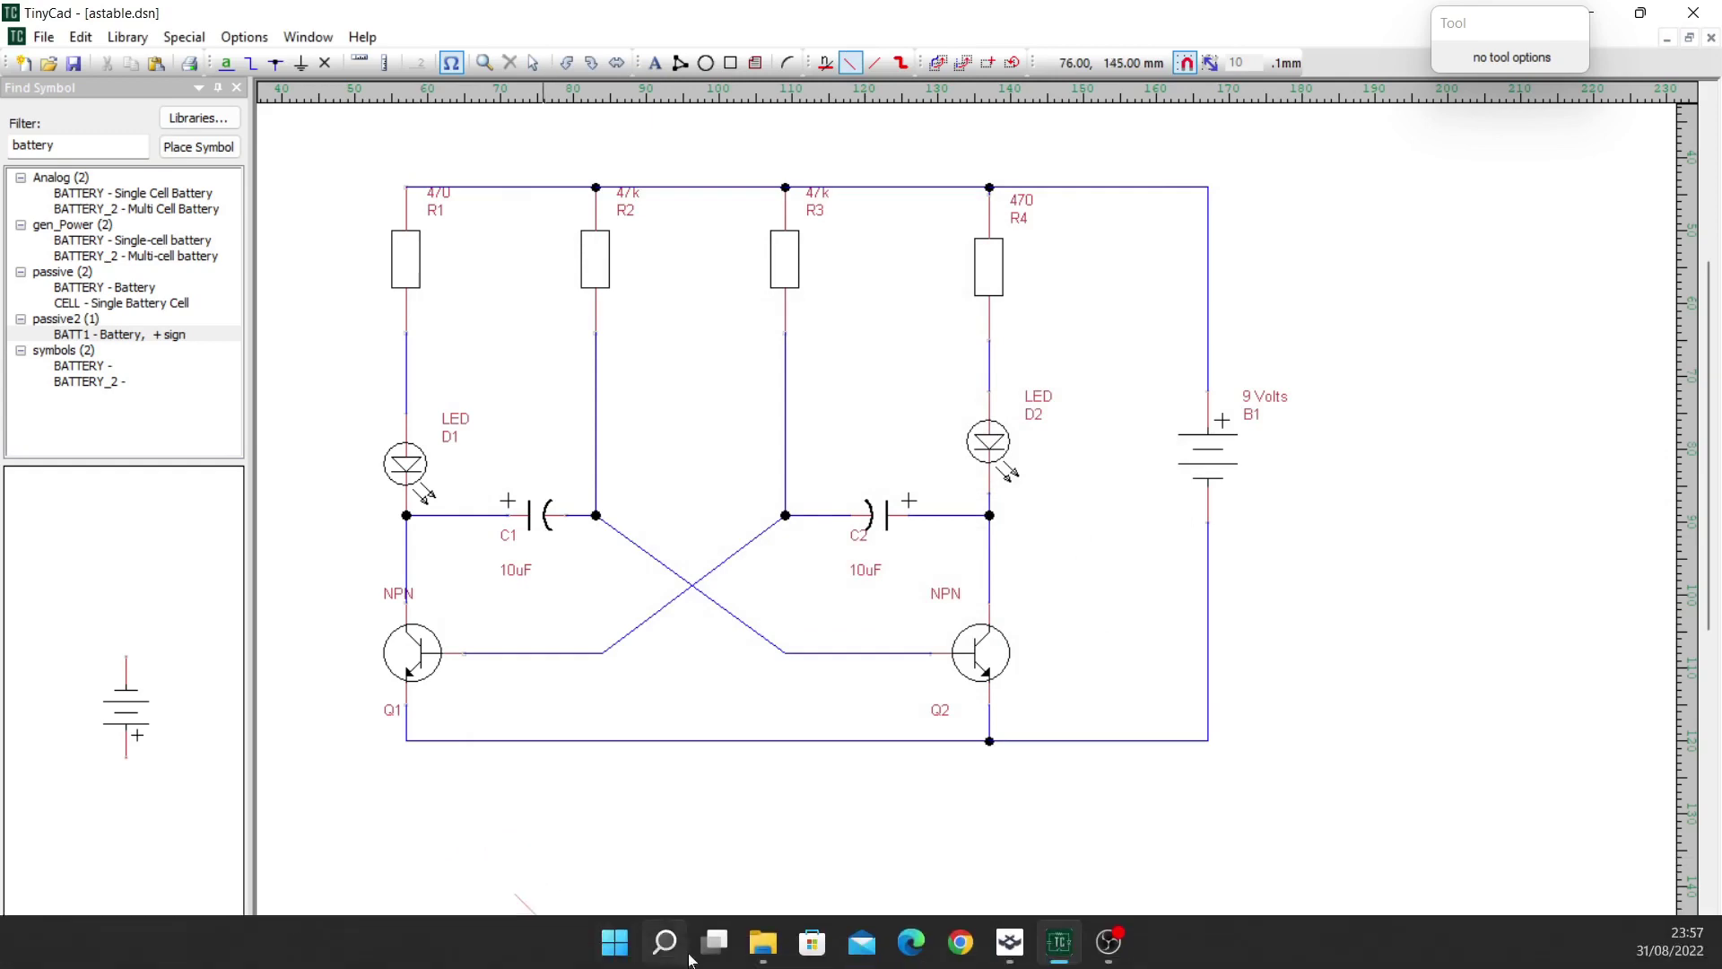
Switch to File Explorer, open the exported astable.png from the TinyCAD examples folder and inspect the schematic enlarged in full screen
click(762, 943)
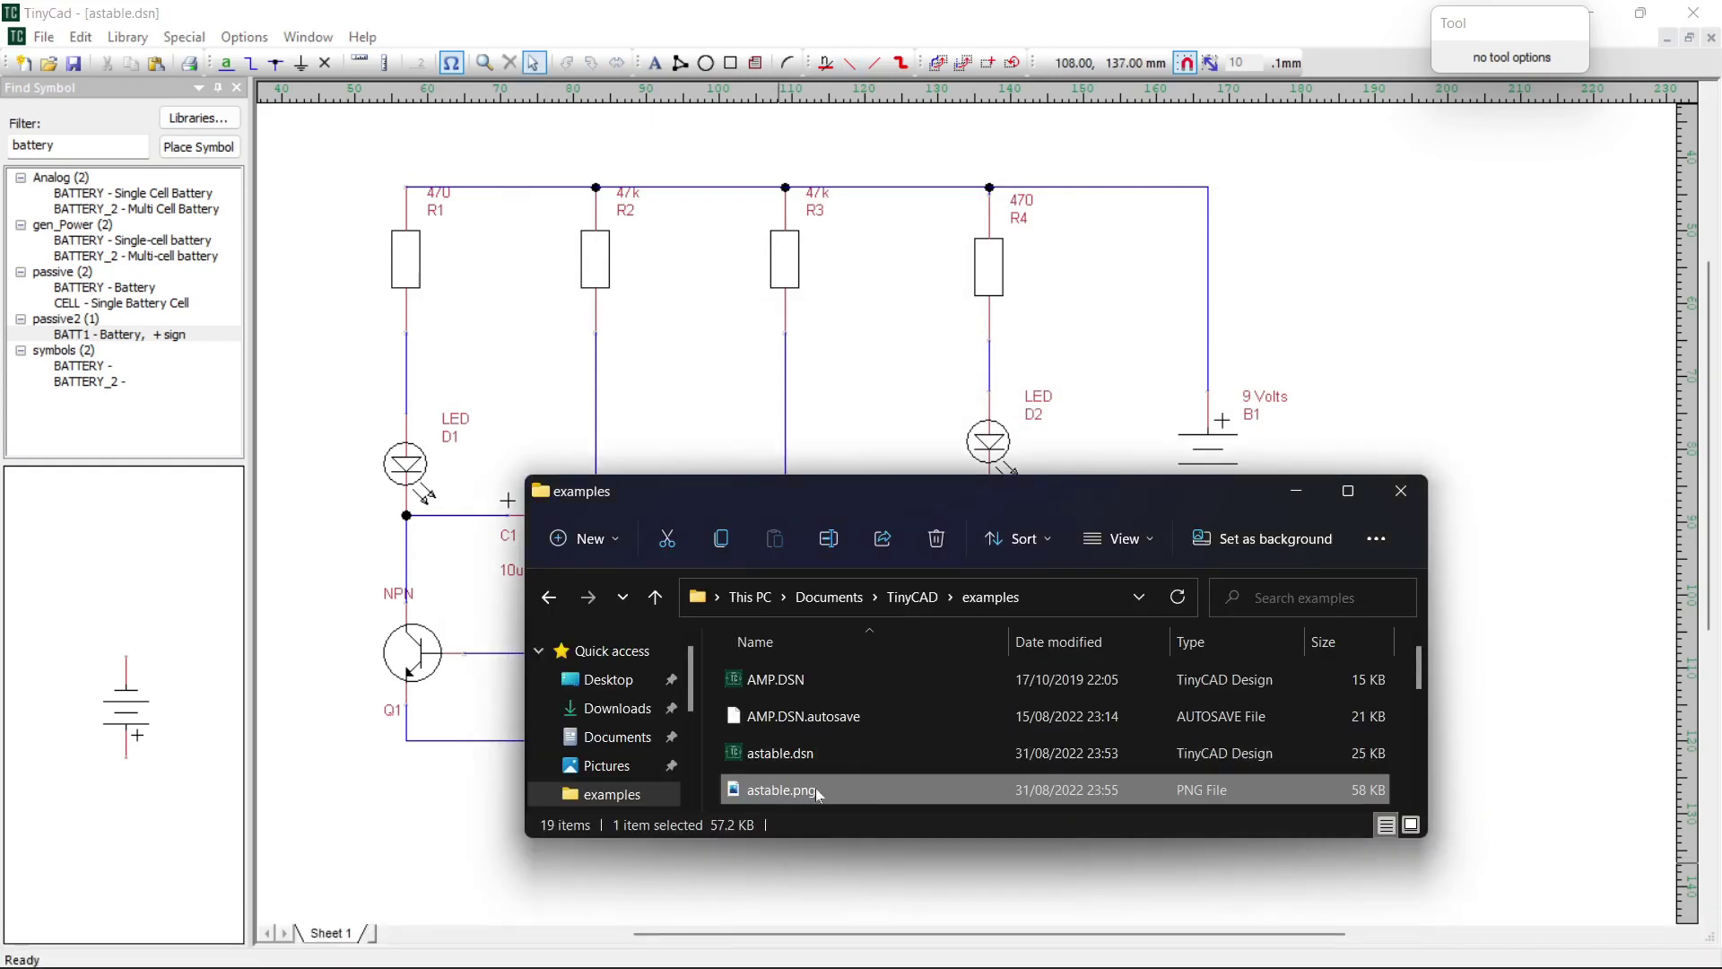
double_click(780, 790)
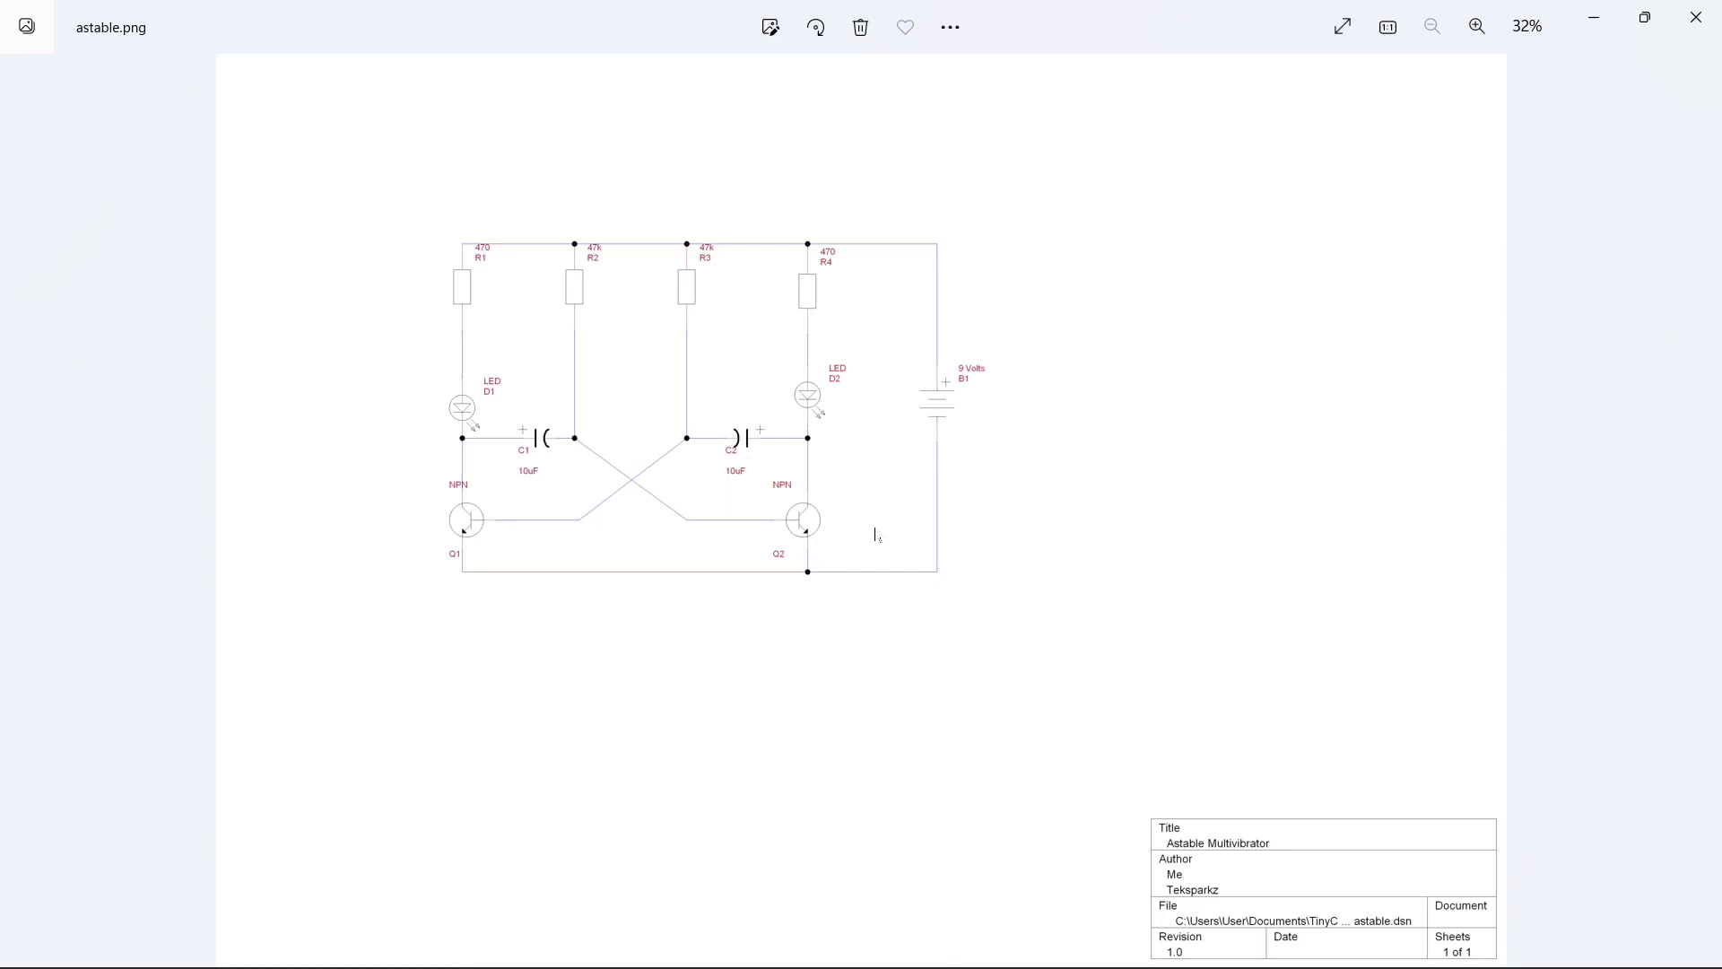
key(F11)
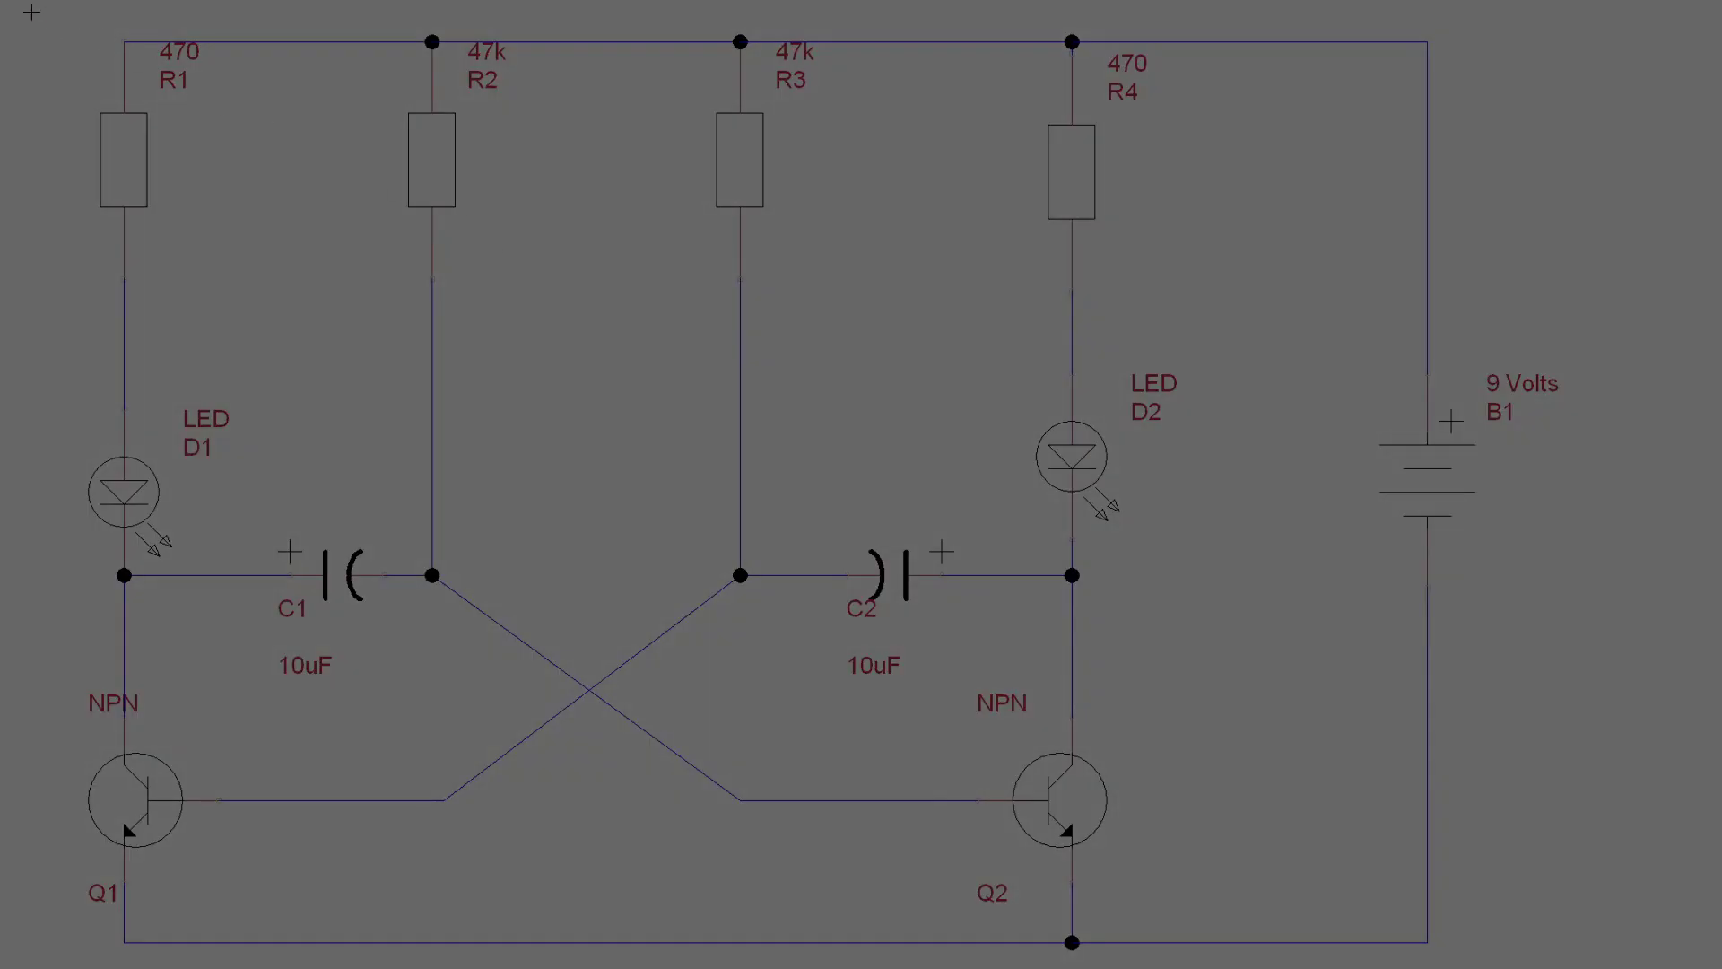
drag(31, 13, 1596, 958)
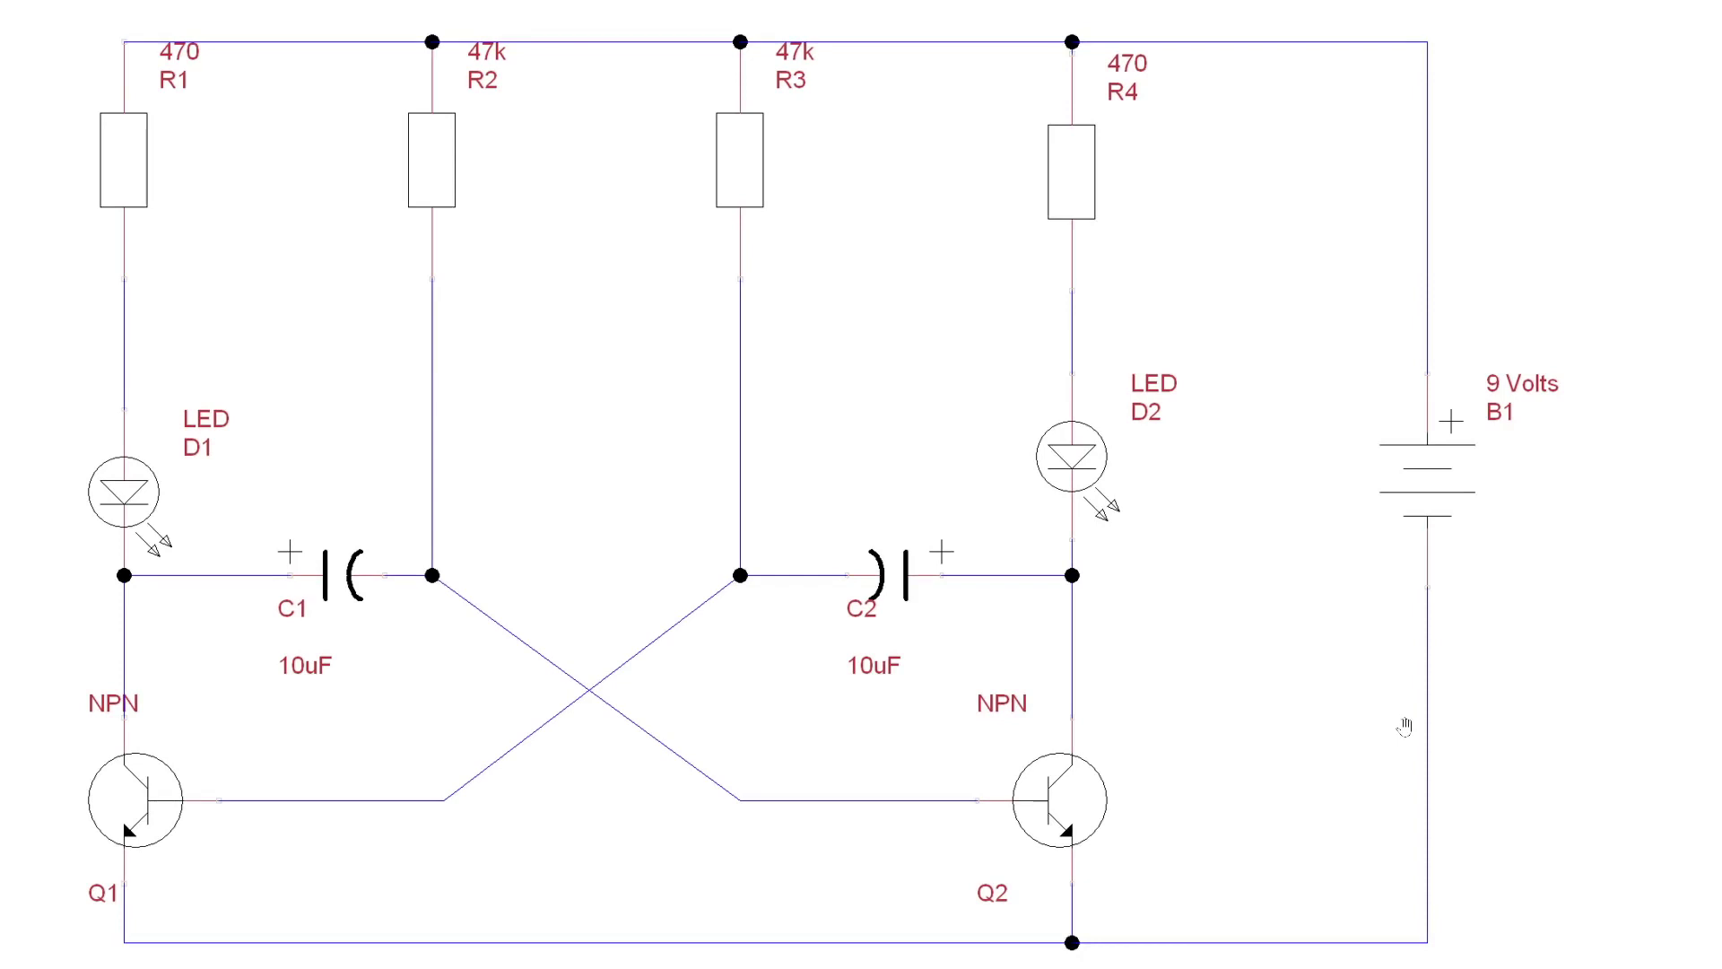
key(Escape)
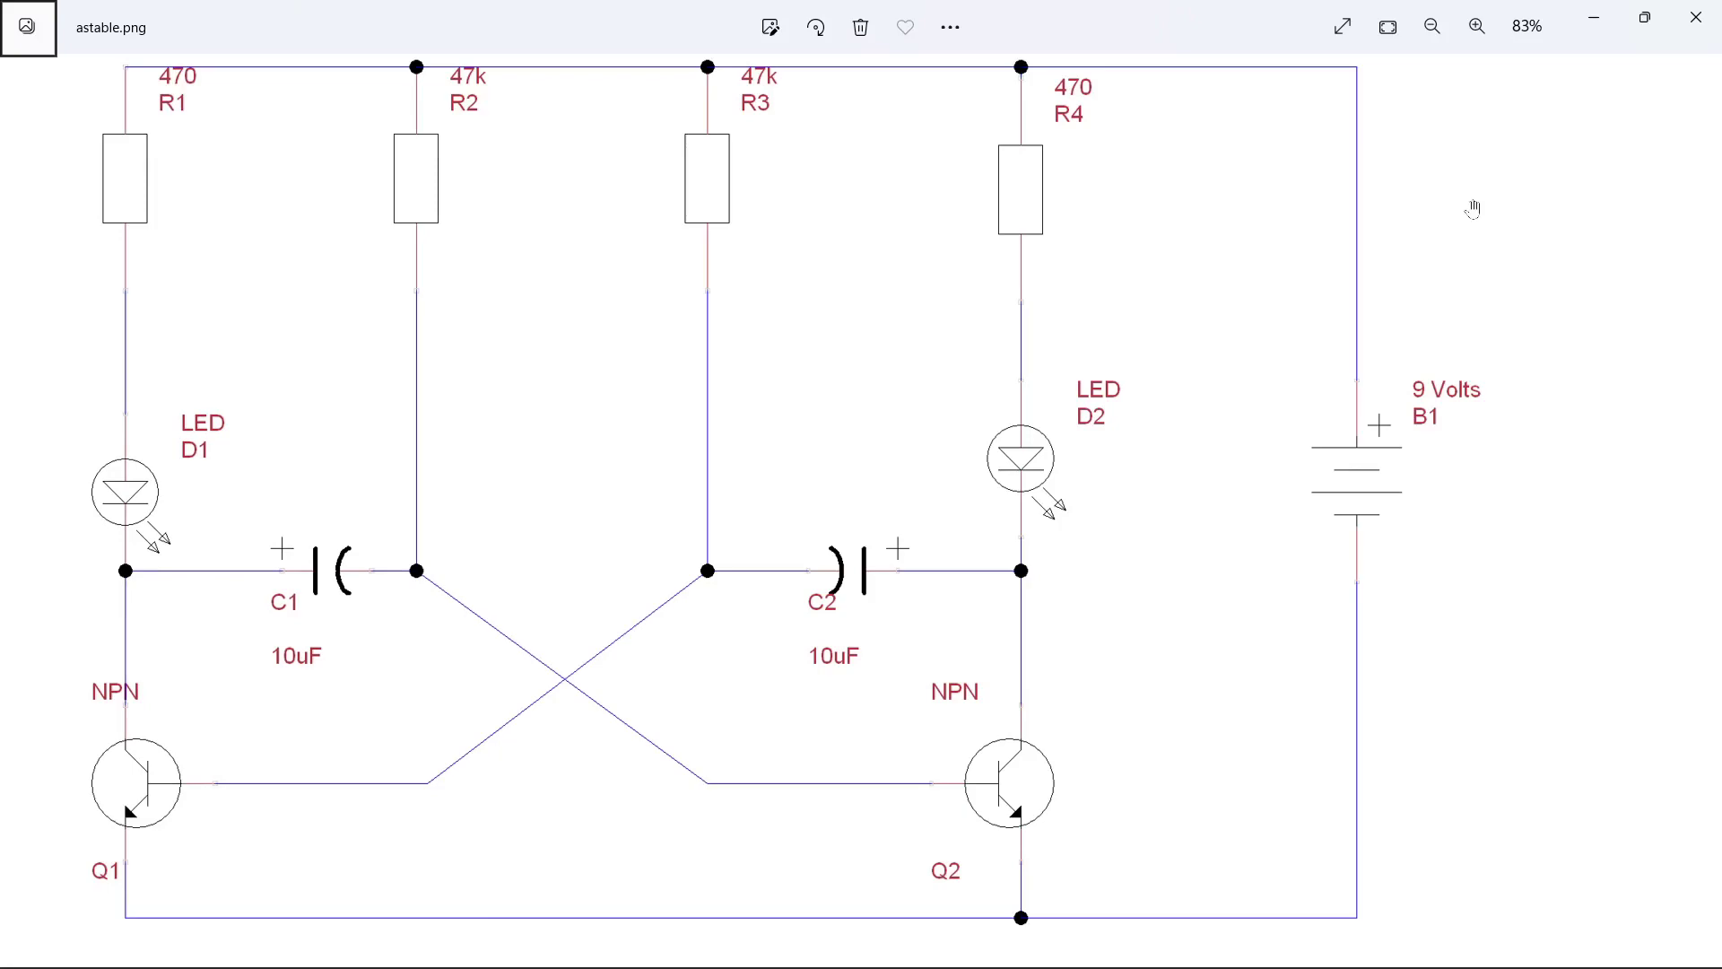
Switch to LabReport2.odt in LibreOffice Writer and replace the hand-drawn circuit sketch with the exported schematic image
mouse_move(1112, 965)
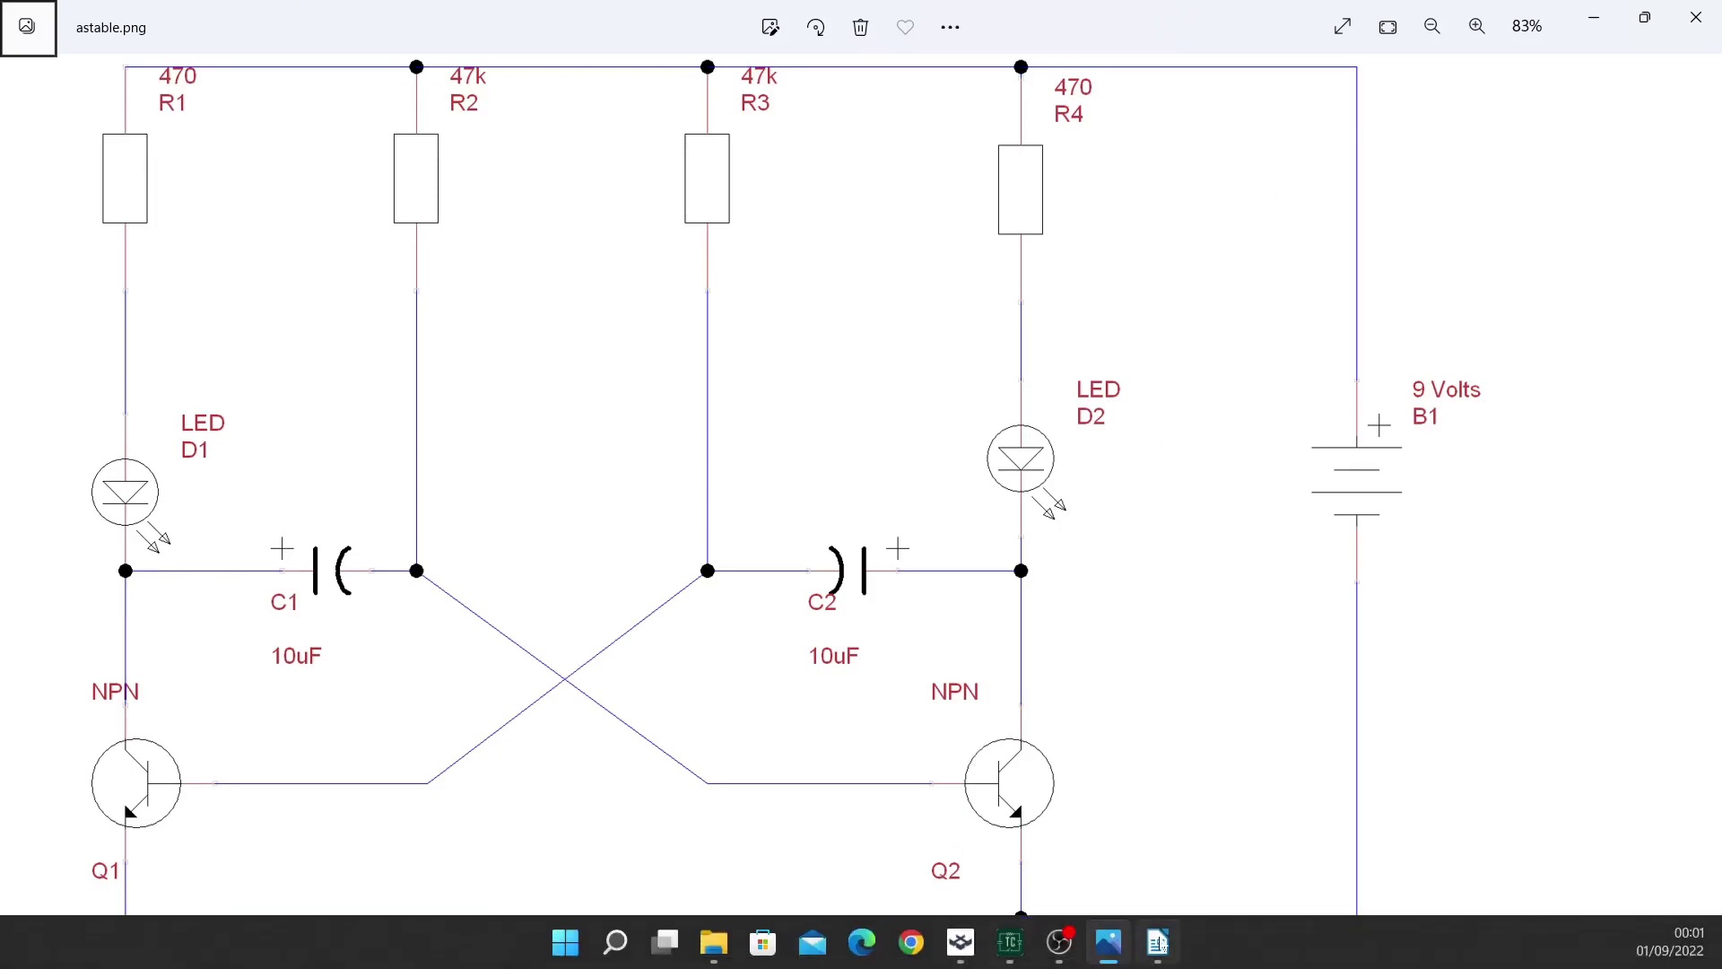
click(1157, 943)
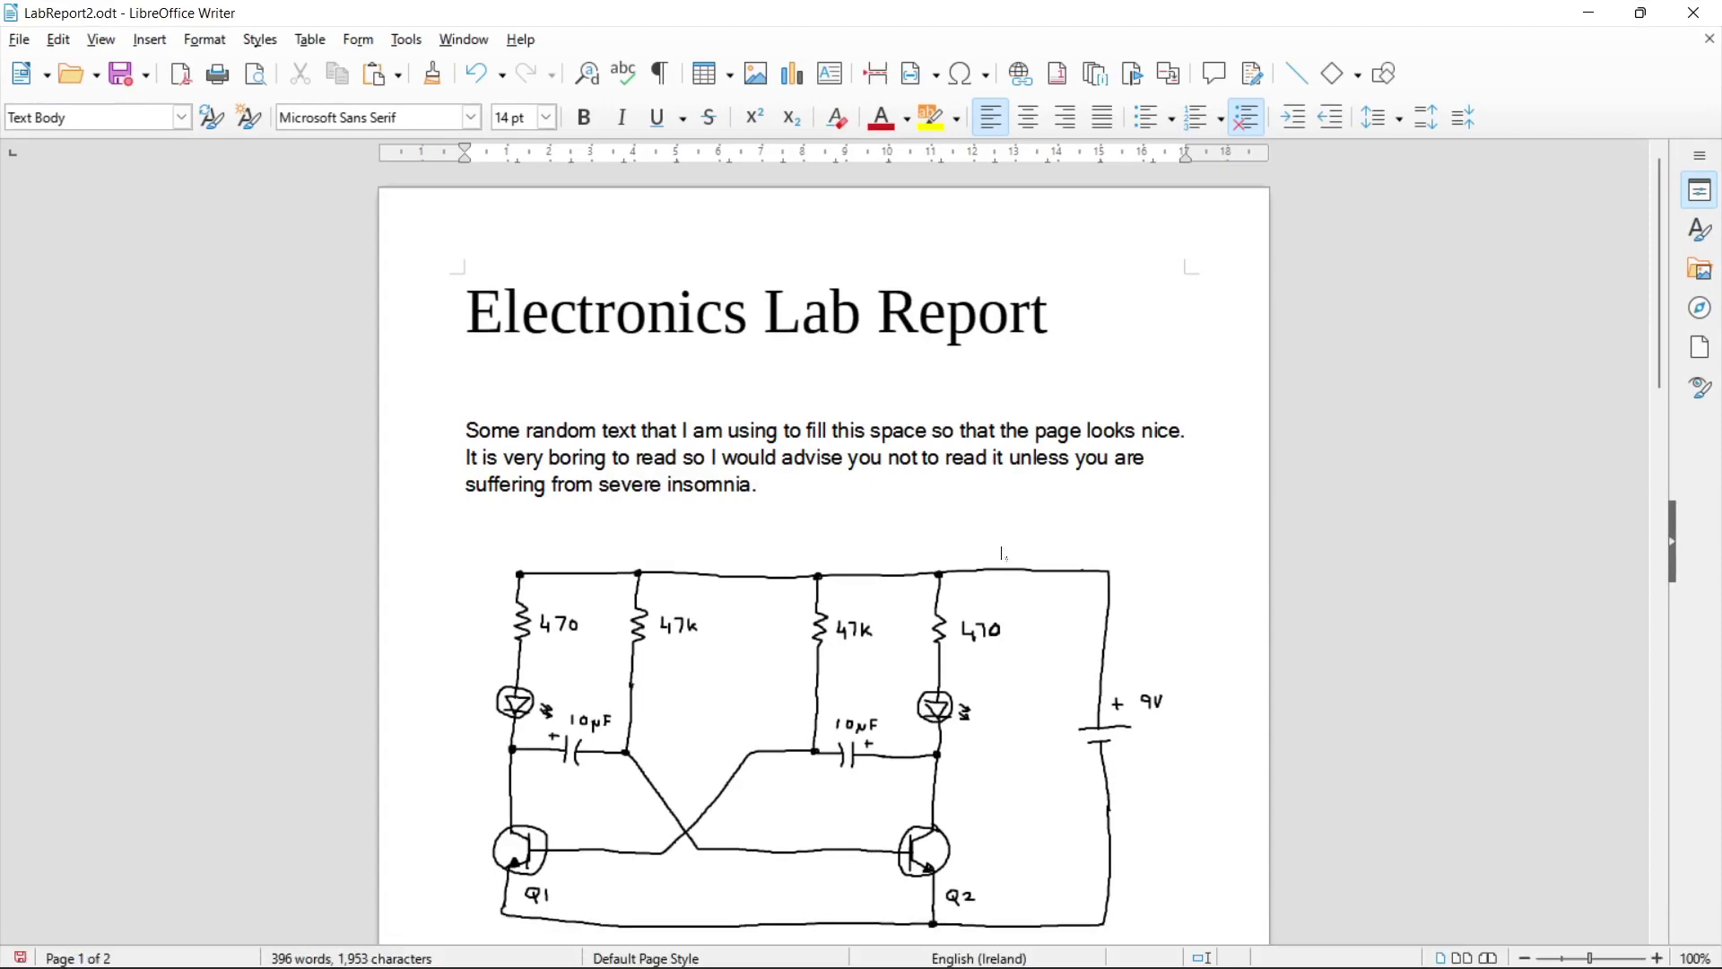
scroll(924, 635, down, 1)
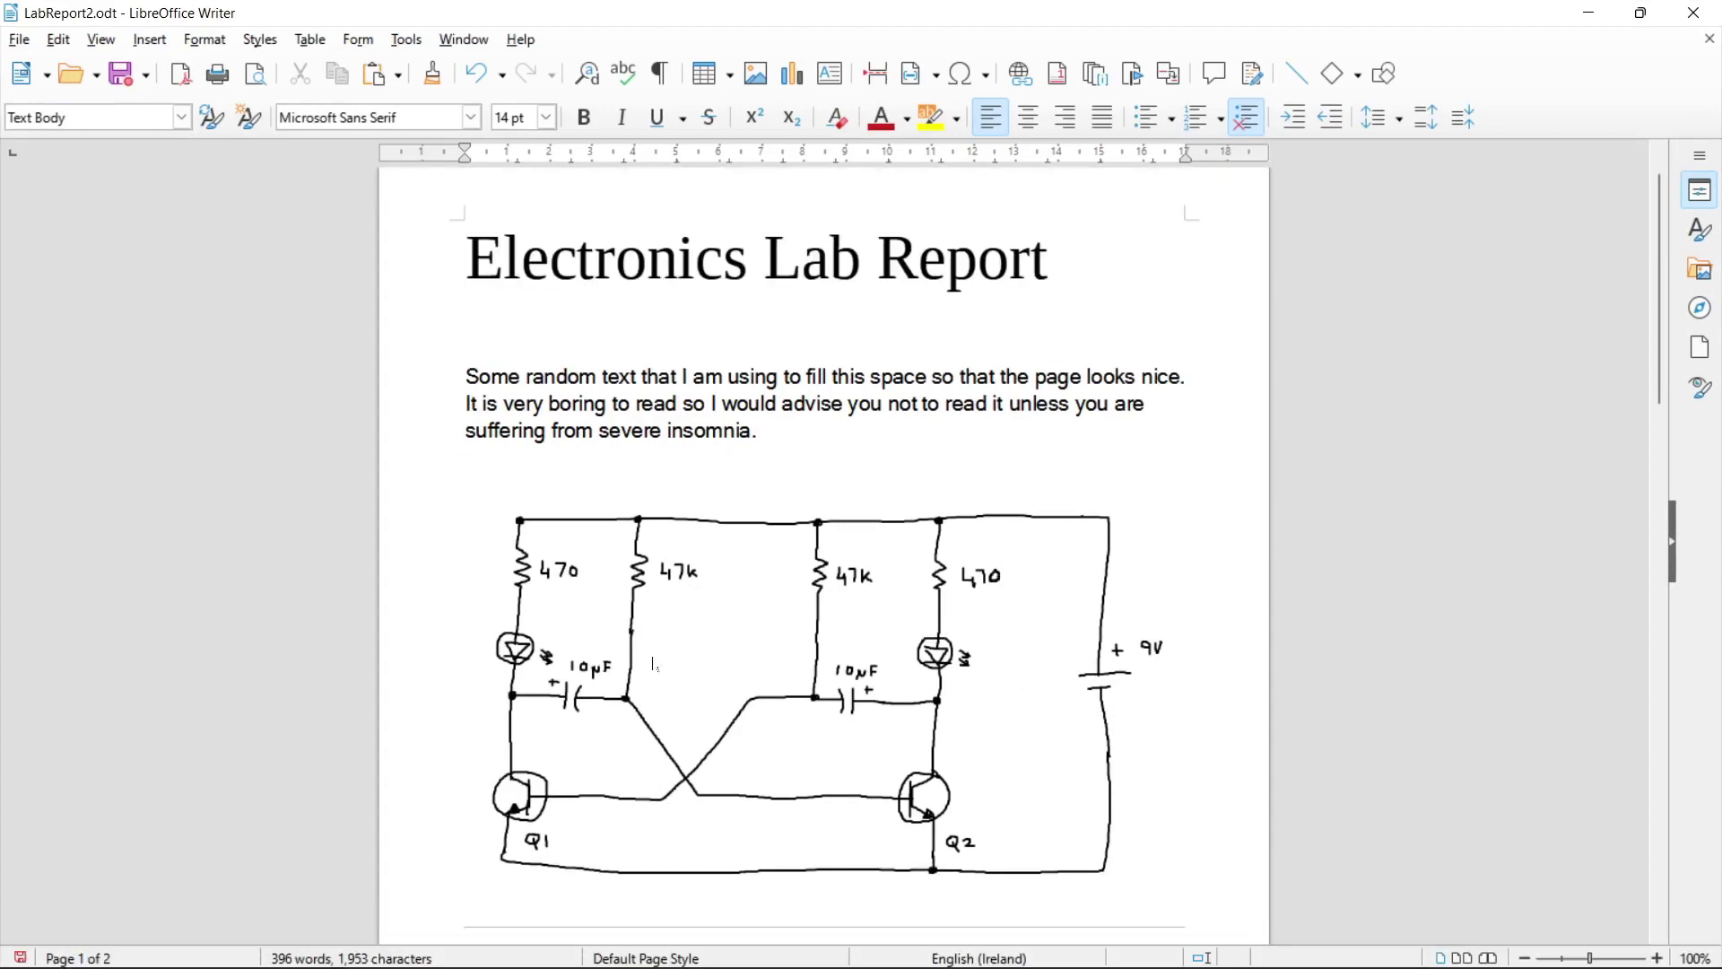
scroll(1041, 574, down, 2)
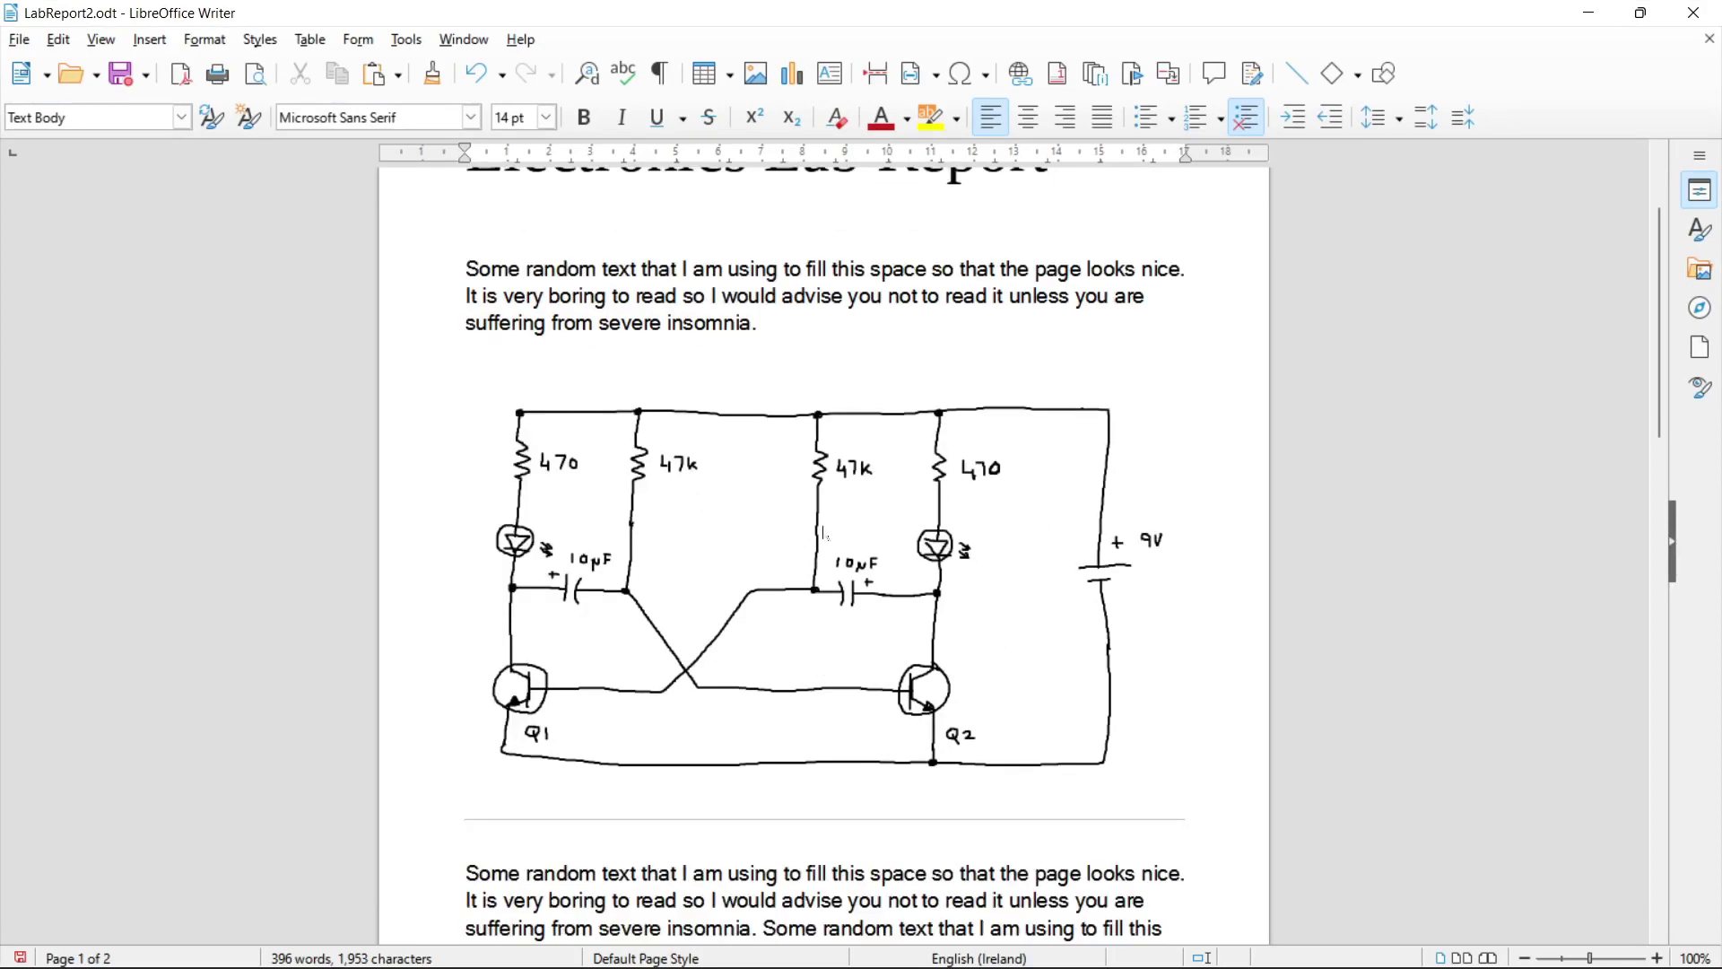
click(747, 538)
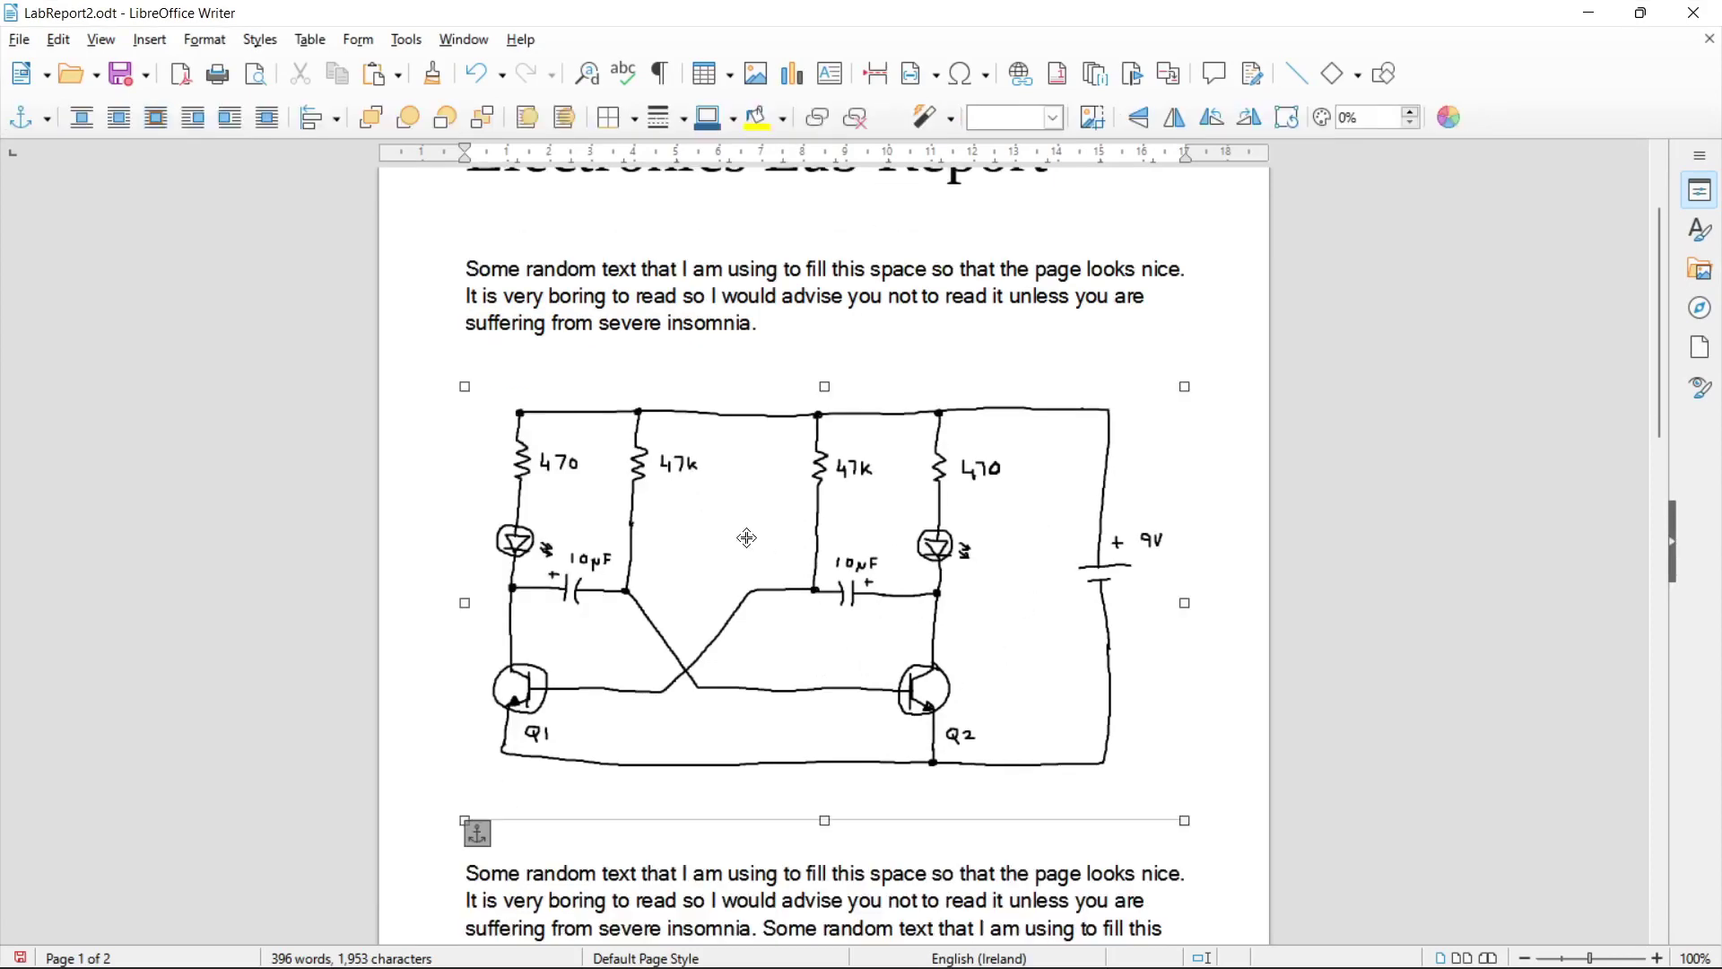
key(Delete)
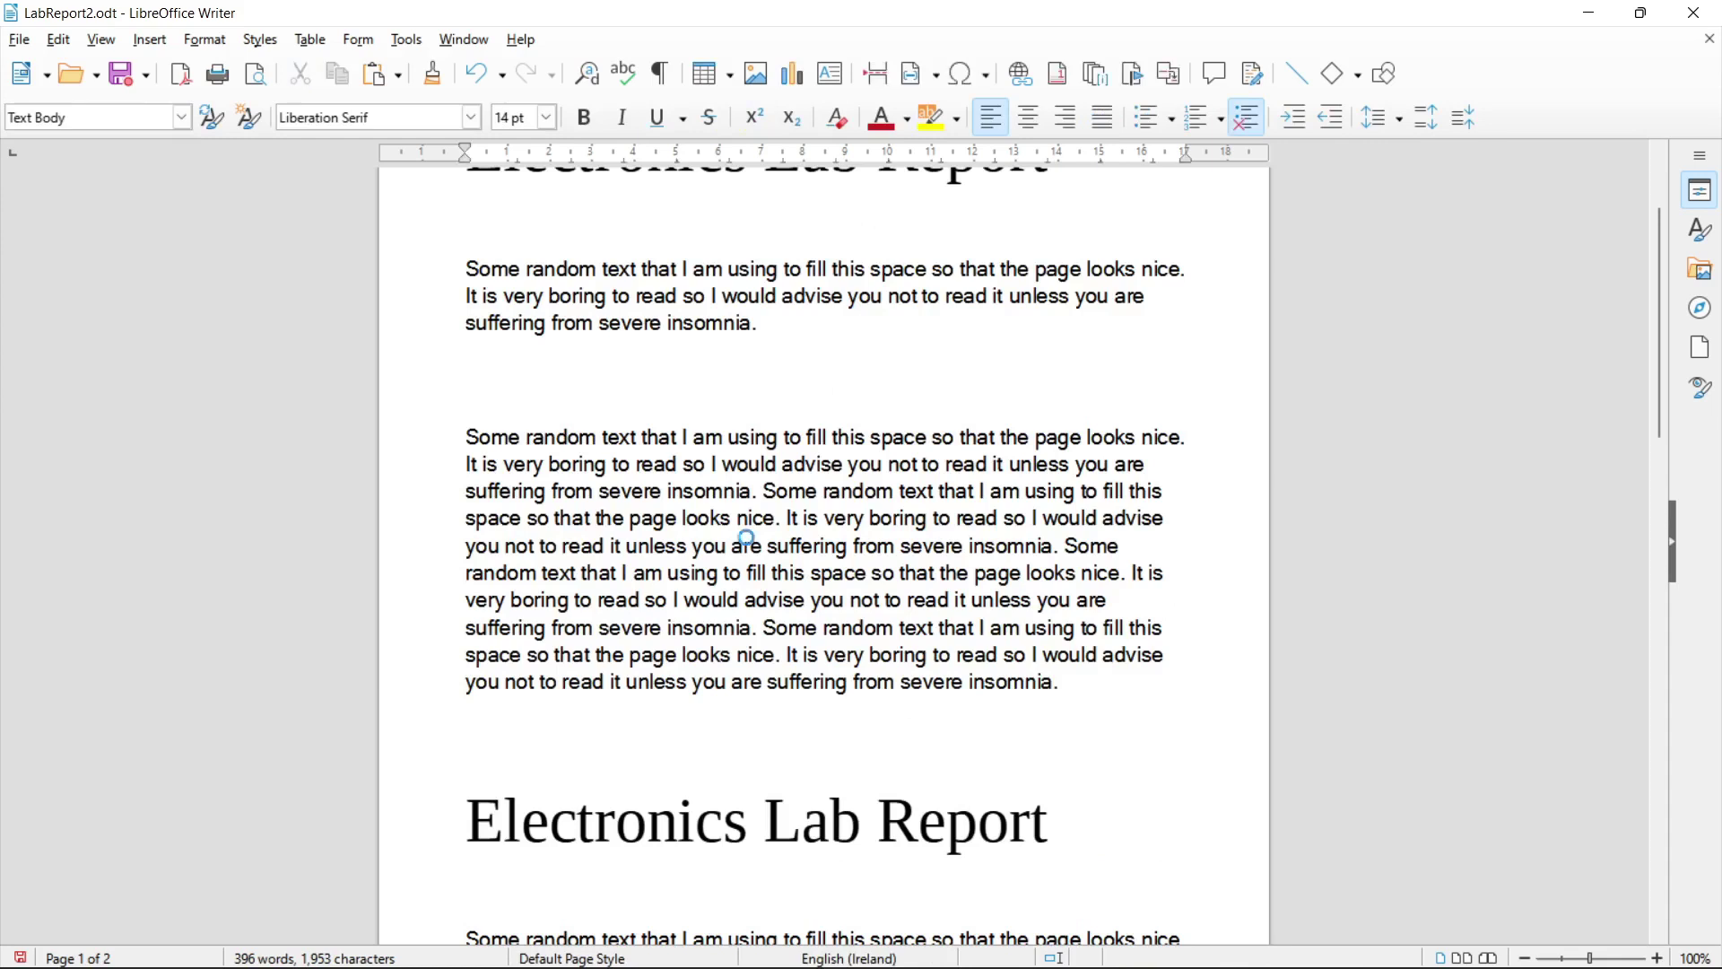
key(ctrl+z)
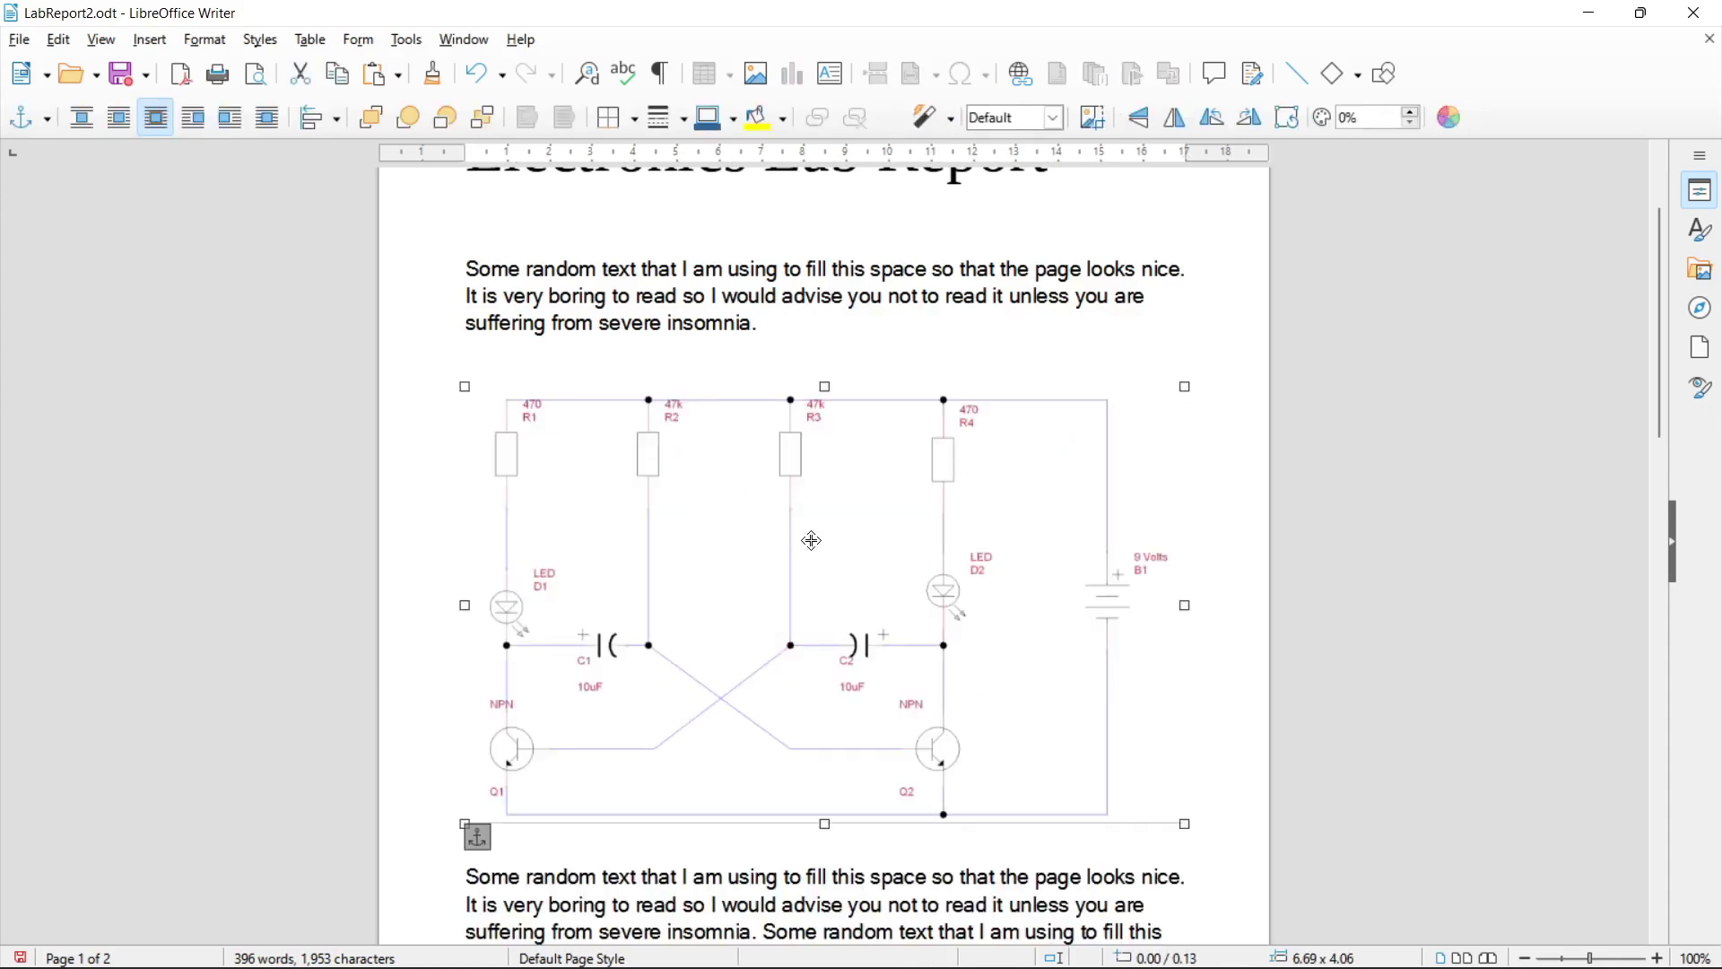
key(Escape)
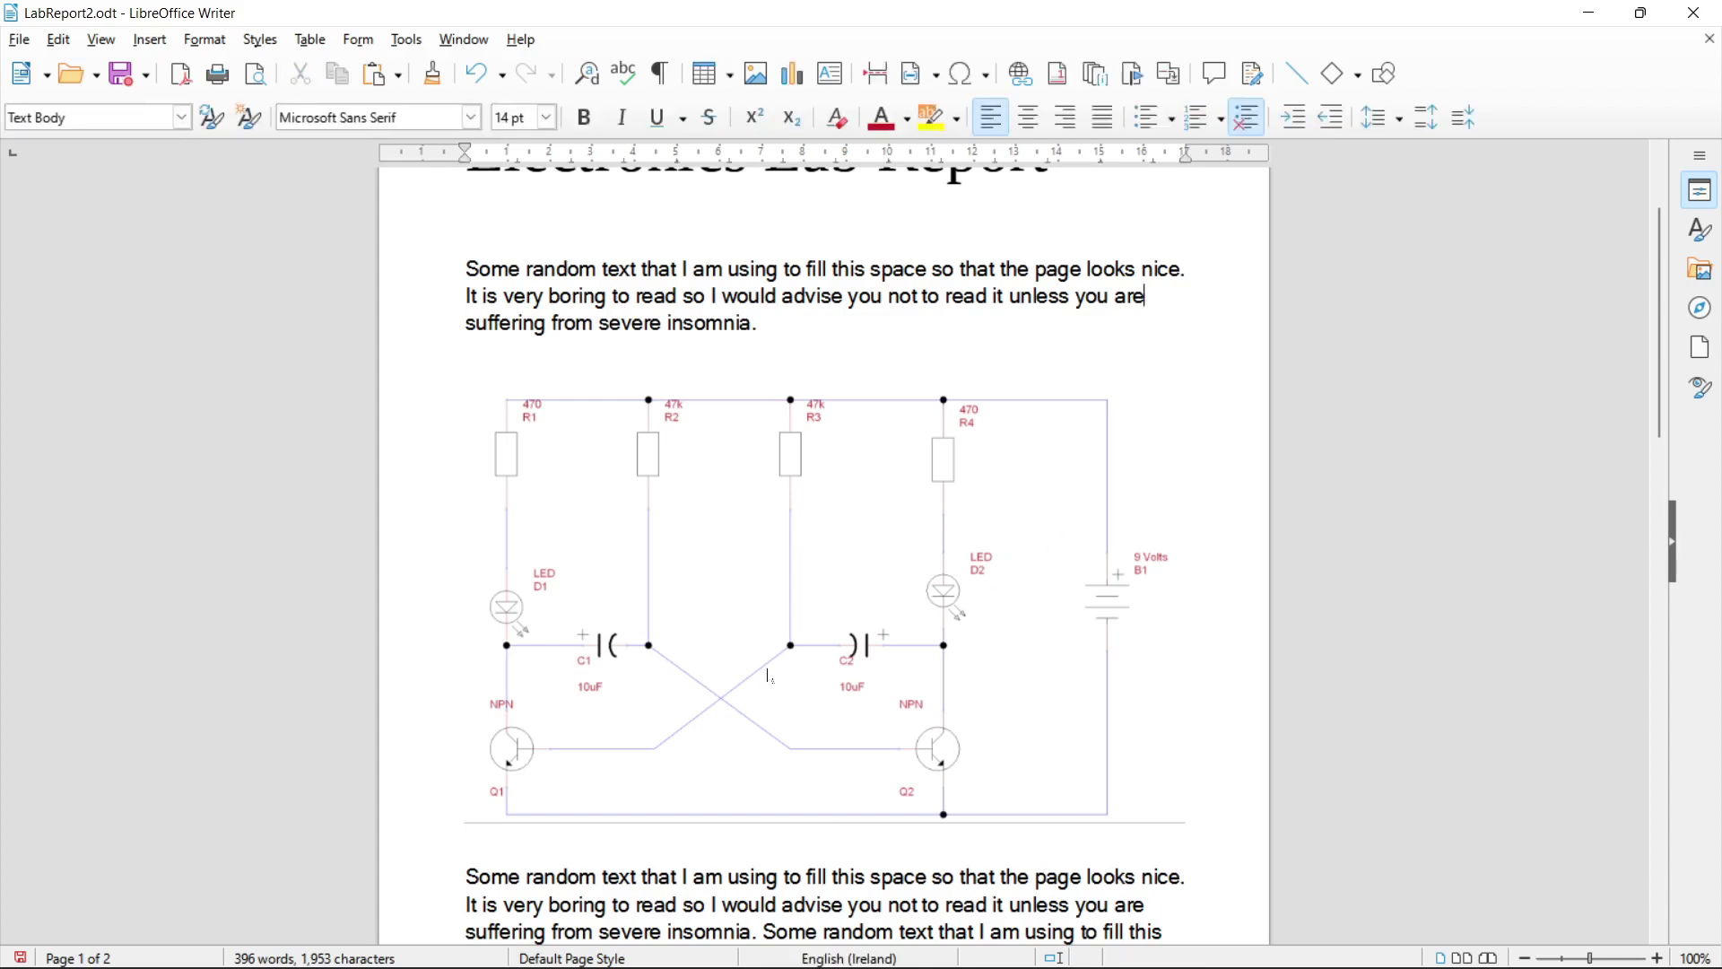
Examine the schematic picture in the lab report with the sidebar hidden and the page zoomed to 140%
scroll(973, 603, down, 1)
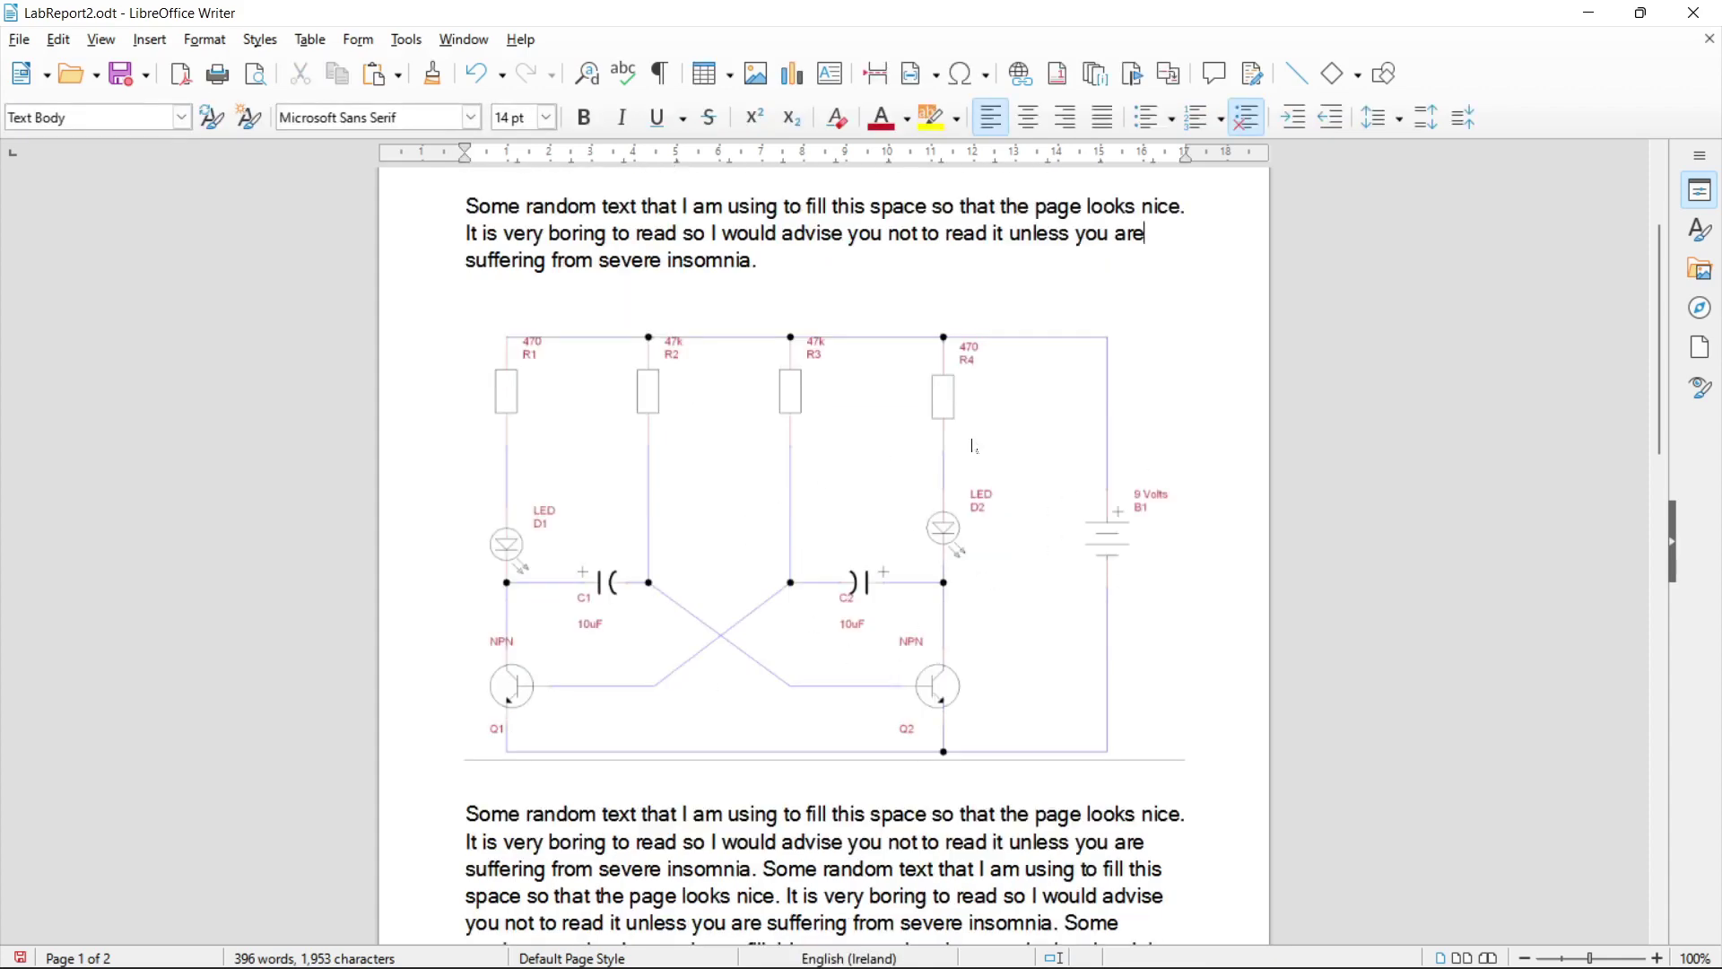
scroll(986, 588, down, 1)
scroll(996, 599, up, 3)
key(F11)
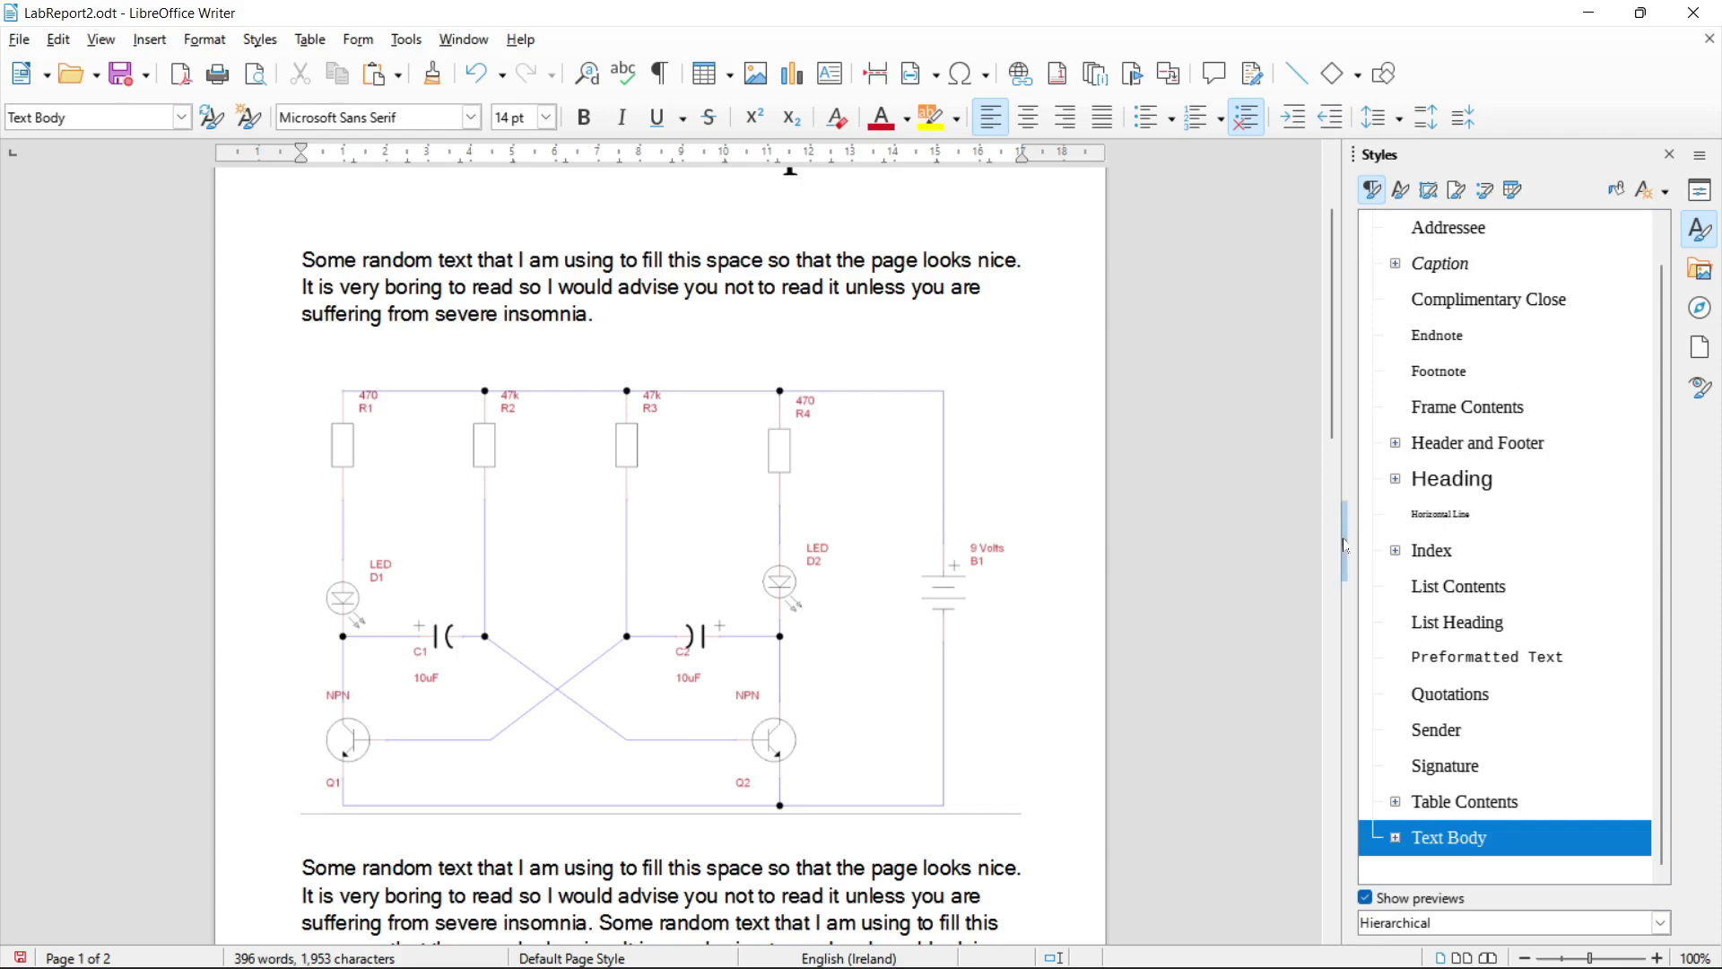
click(1345, 543)
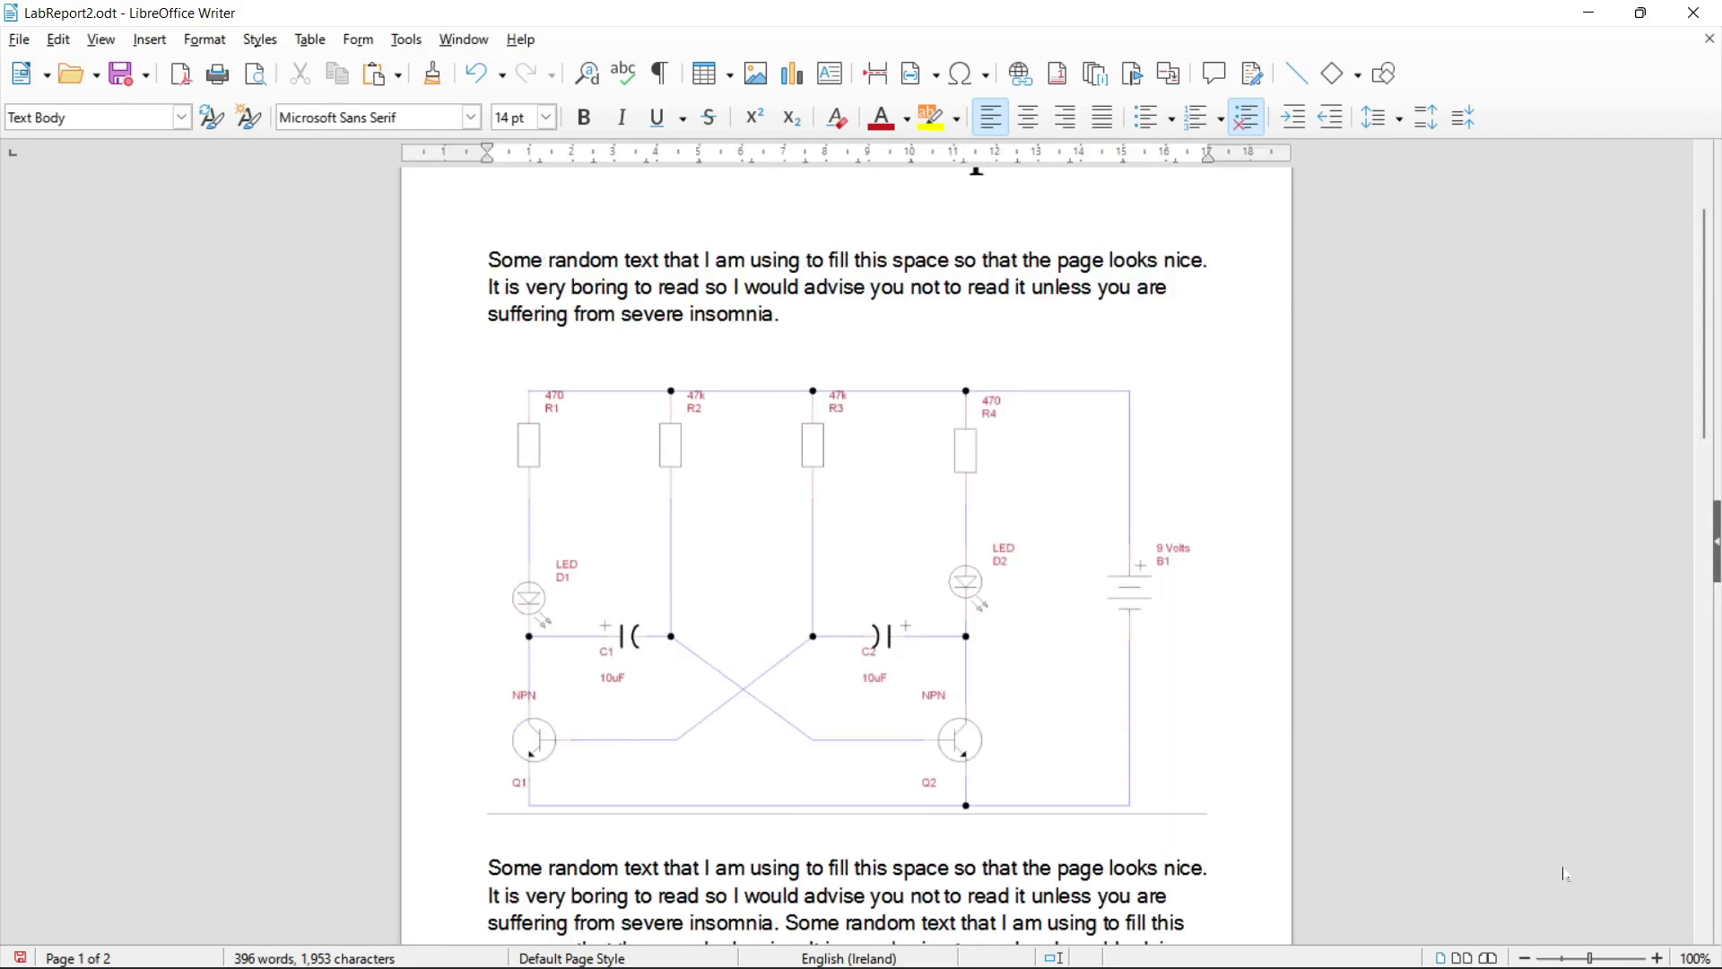
click(1656, 957)
click(1656, 958)
click(1656, 958)
click(1656, 958)
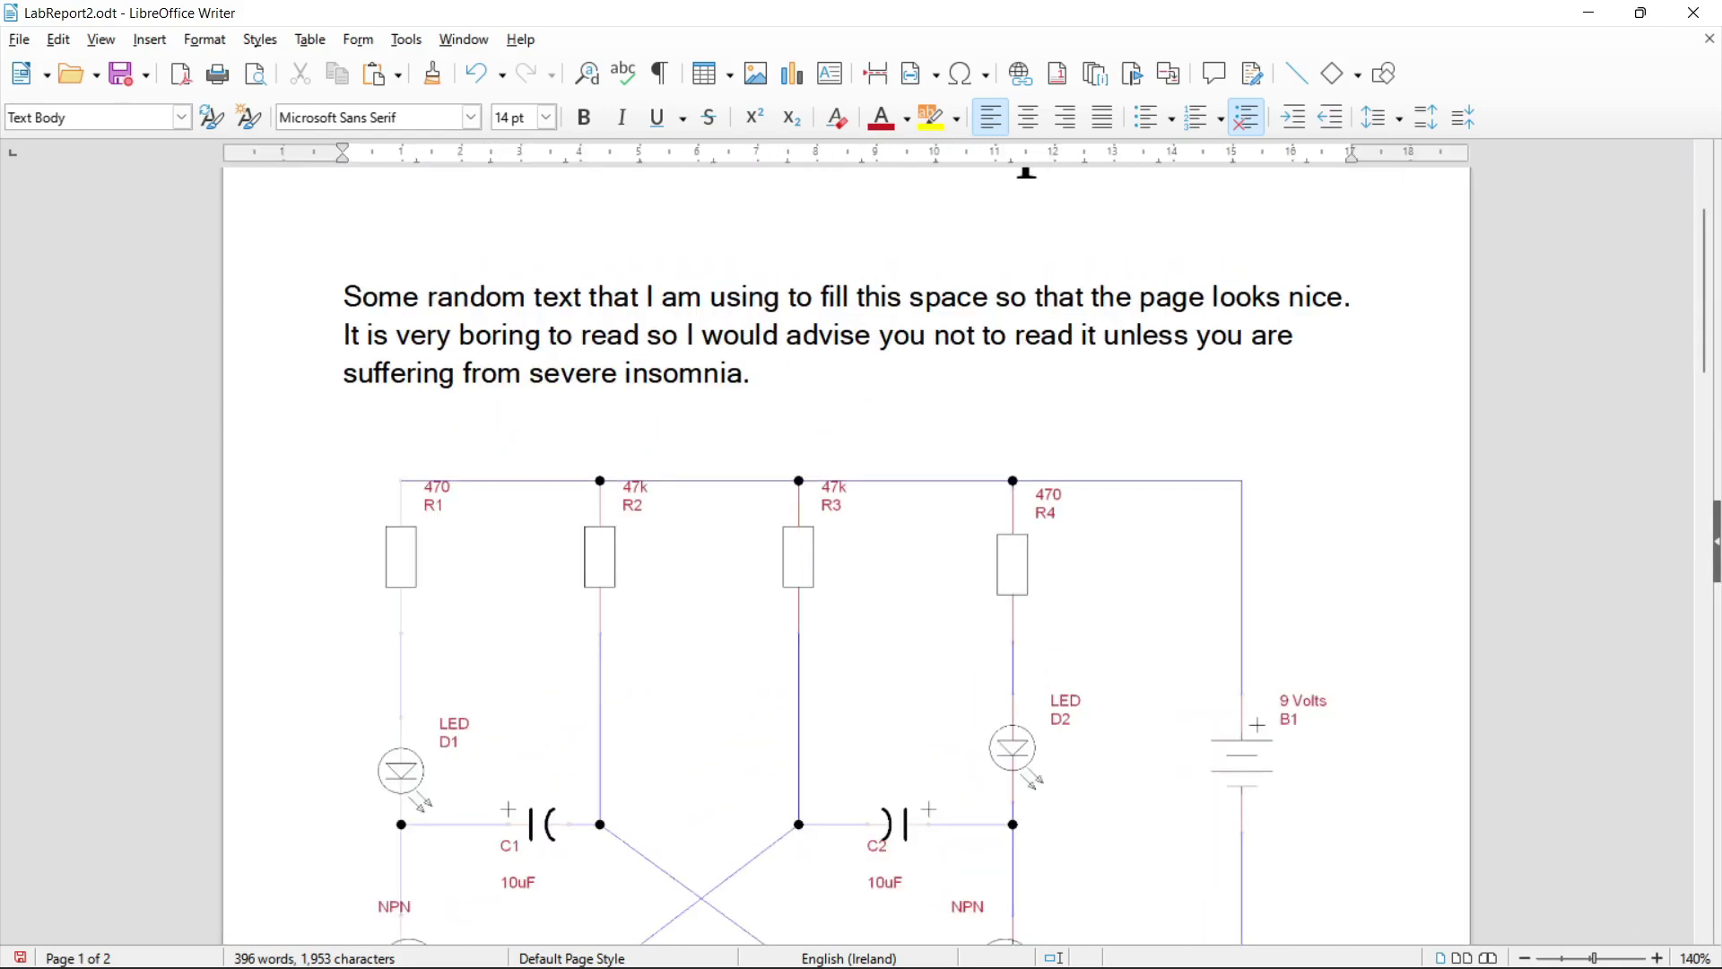
scroll(847, 556, down, 3)
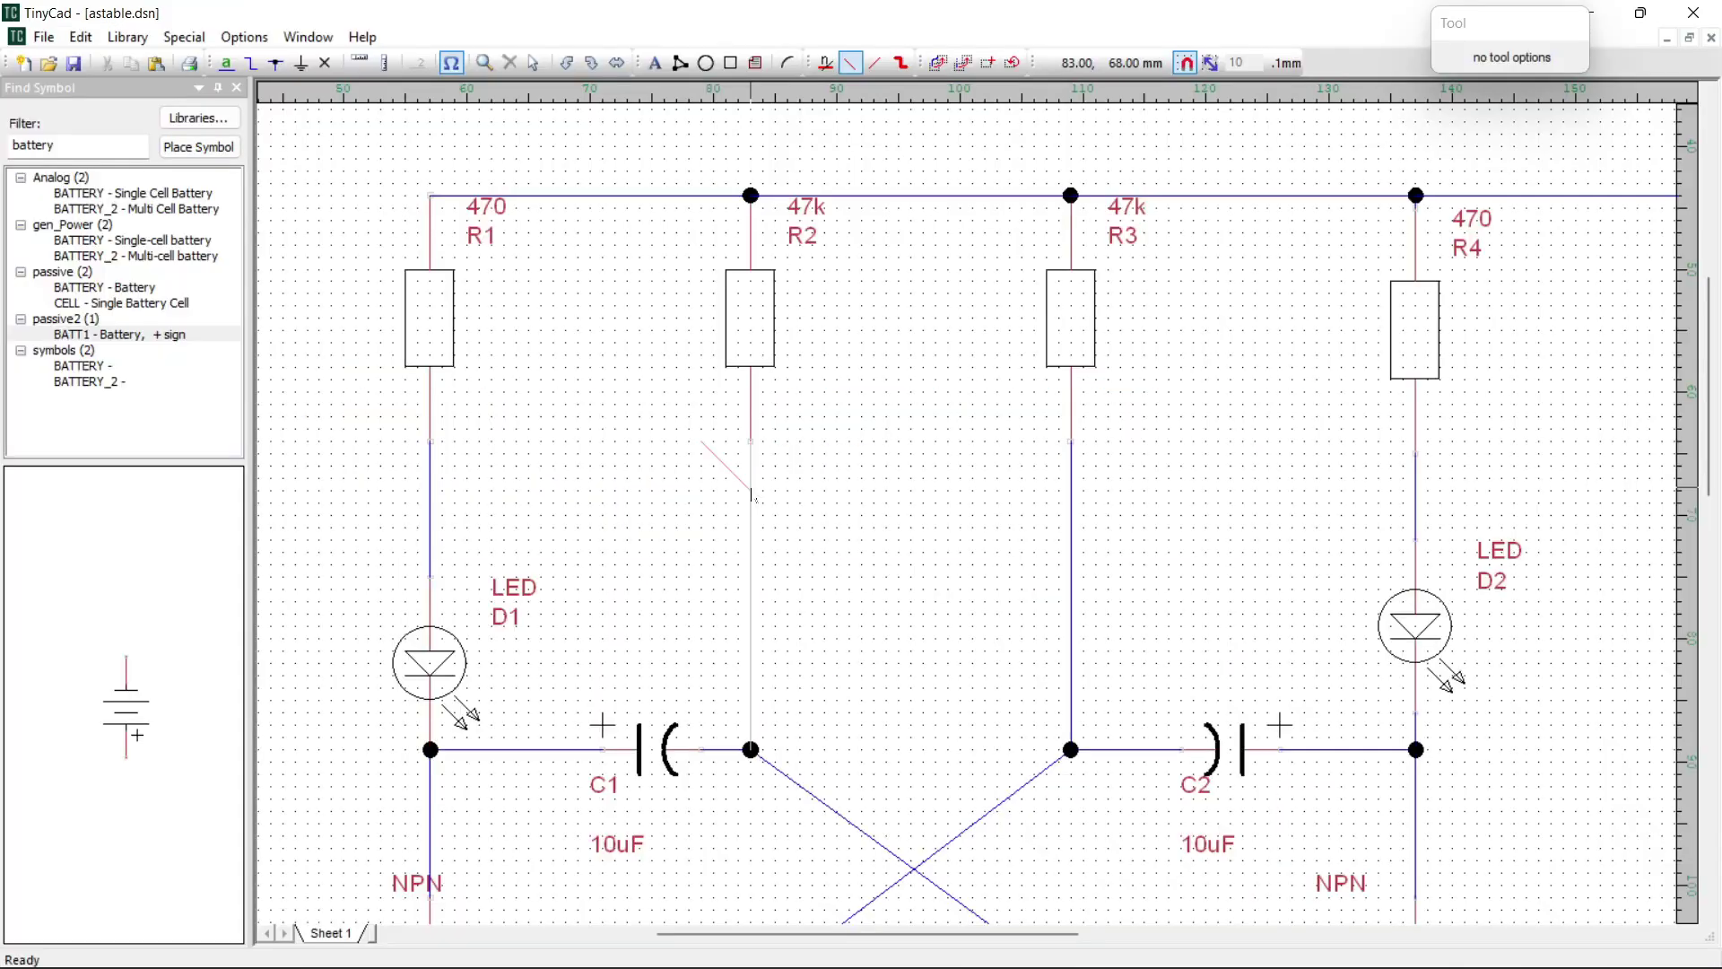
Switch back to TinyCAD, turn off the grid display in the settings and review the auto wire and backup settings
click(534, 61)
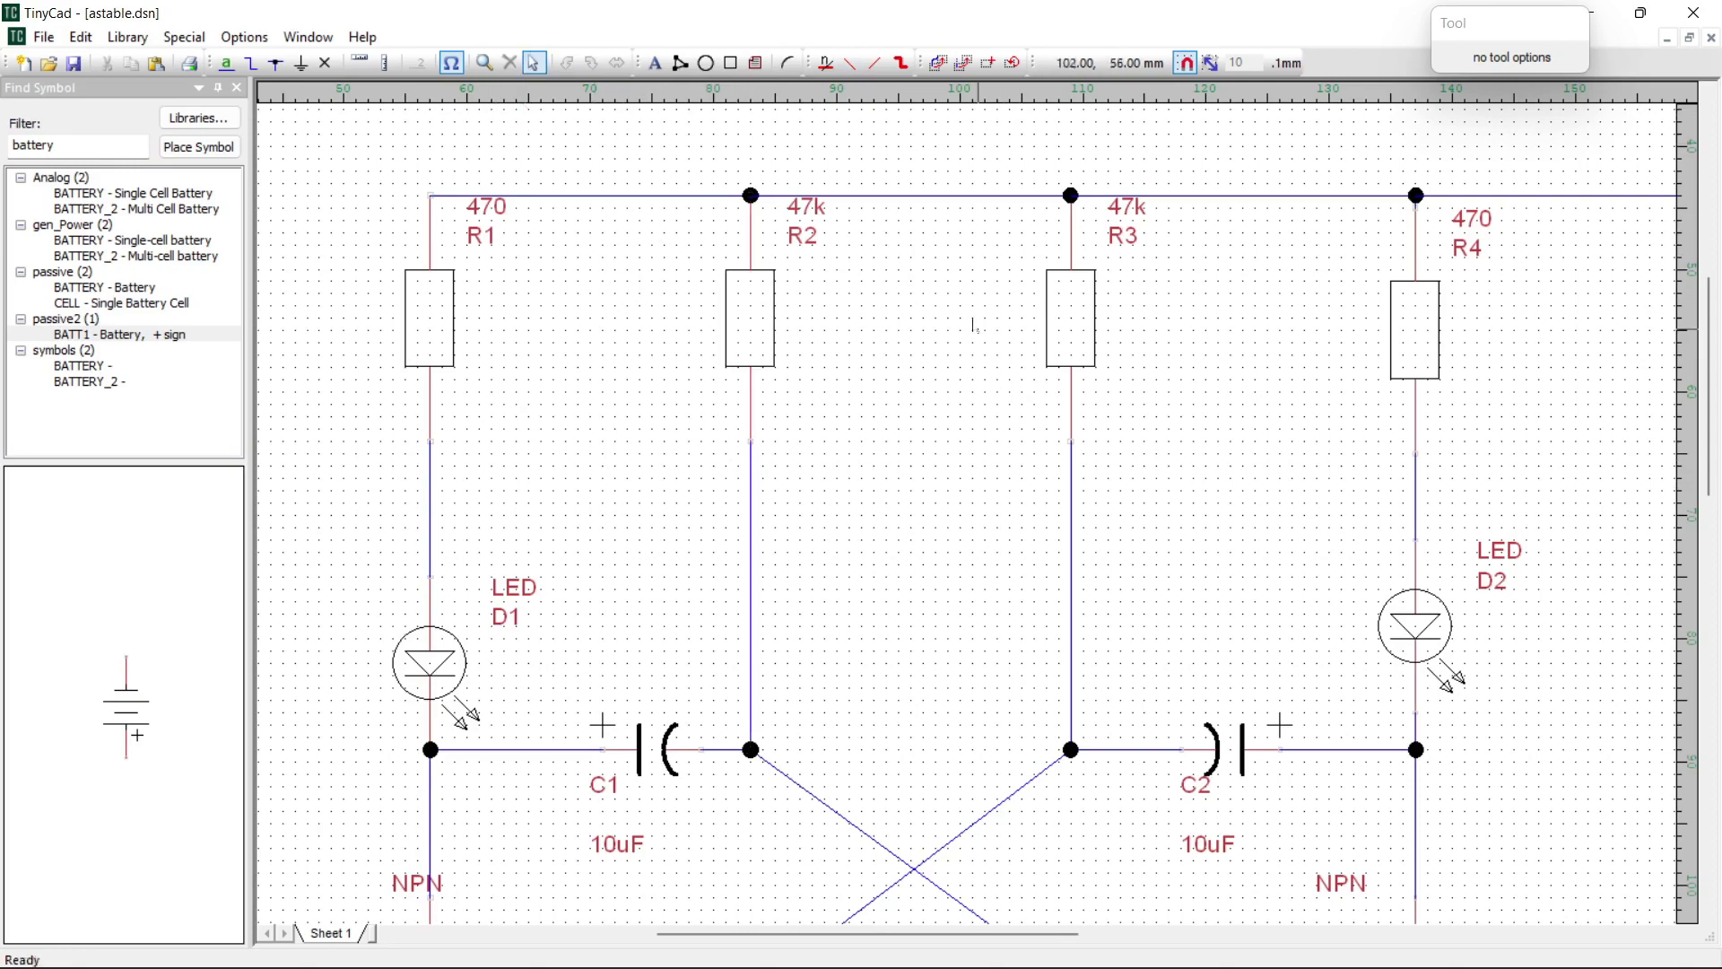
scroll(673, 365, up, 2)
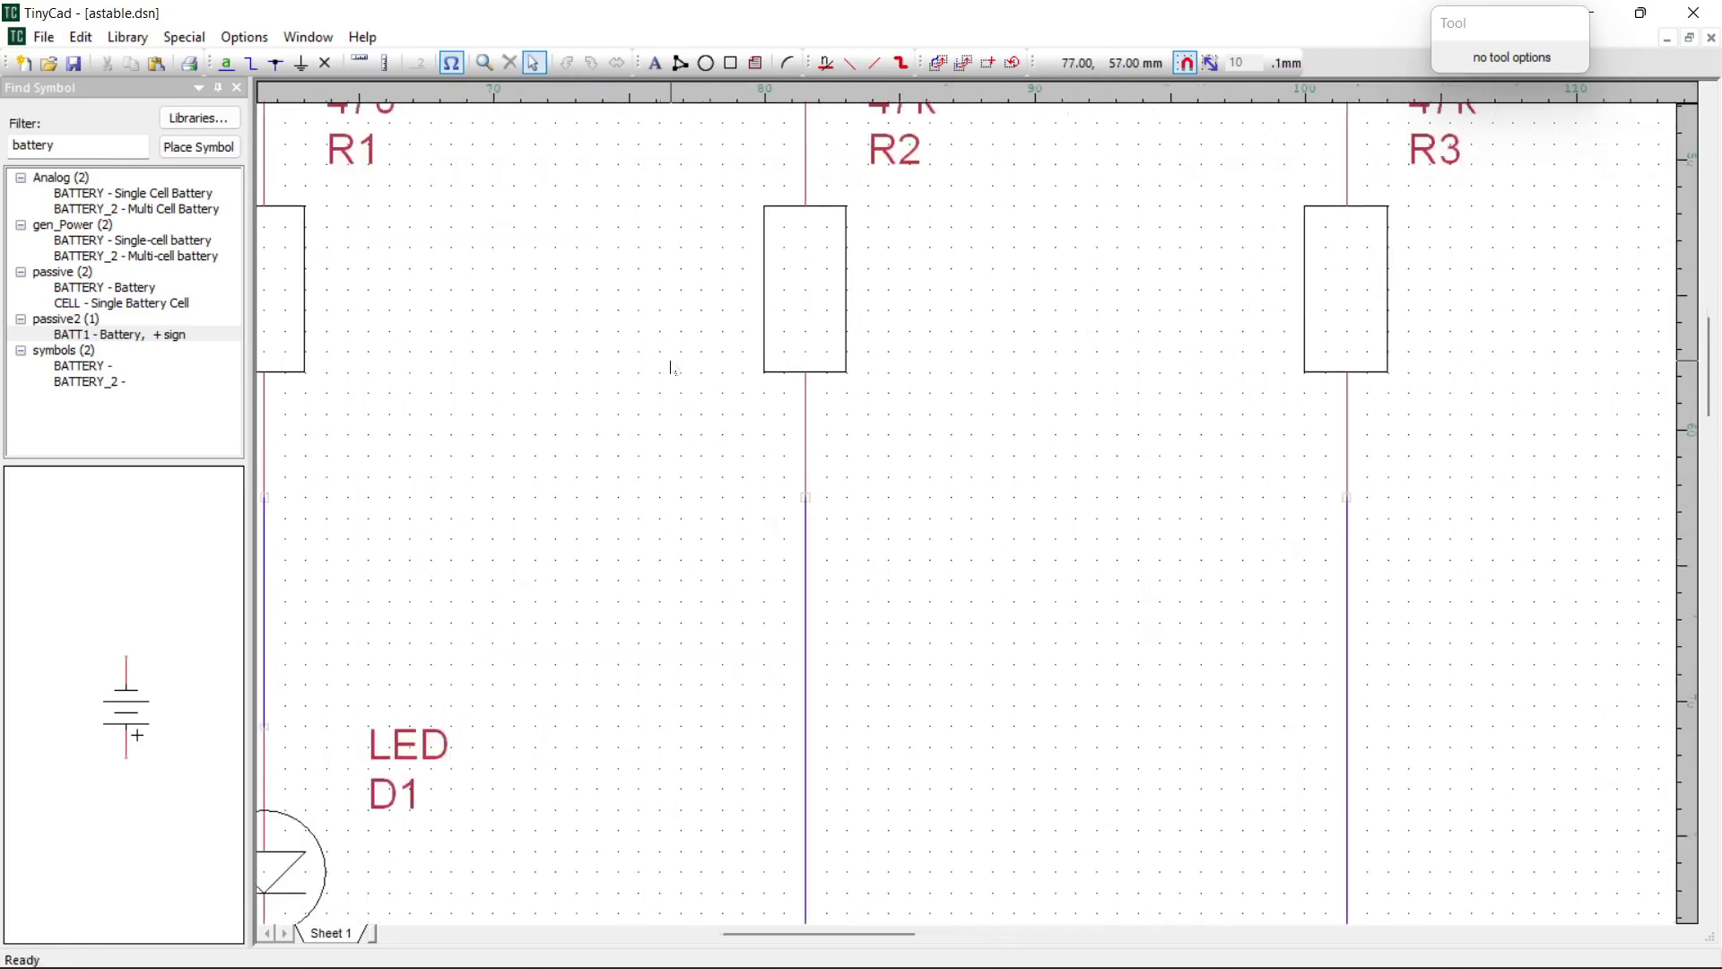
scroll(672, 365, down, 2)
scroll(673, 366, up, 2)
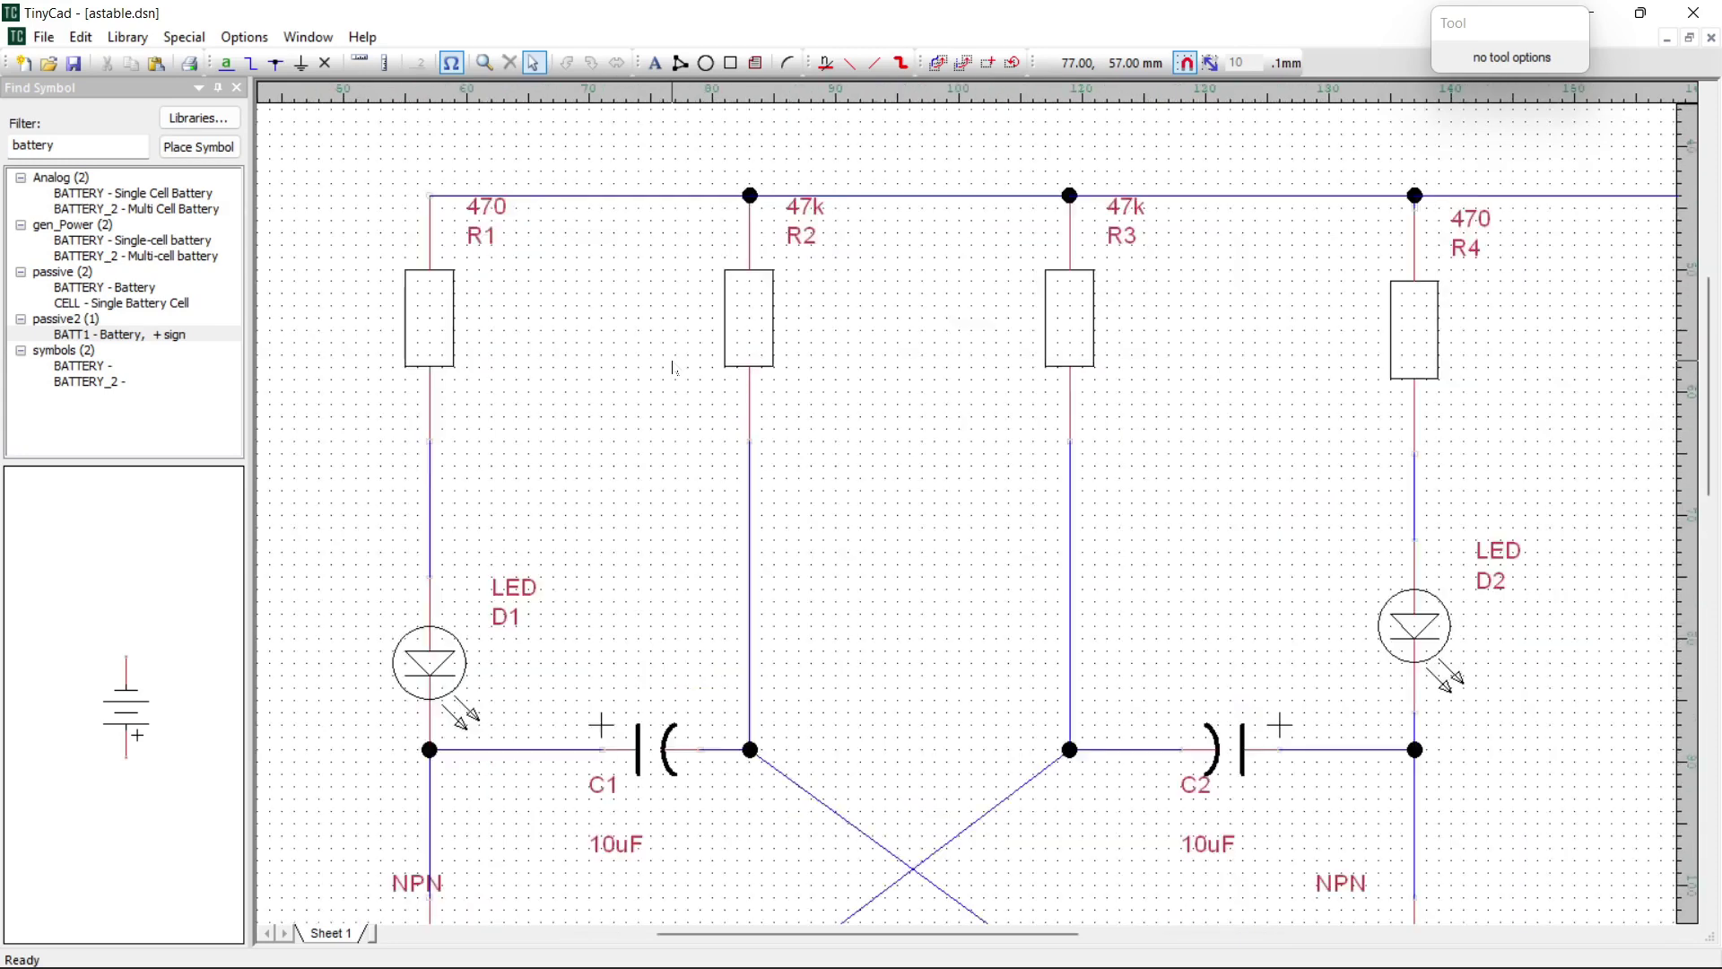
scroll(632, 344, down, 1)
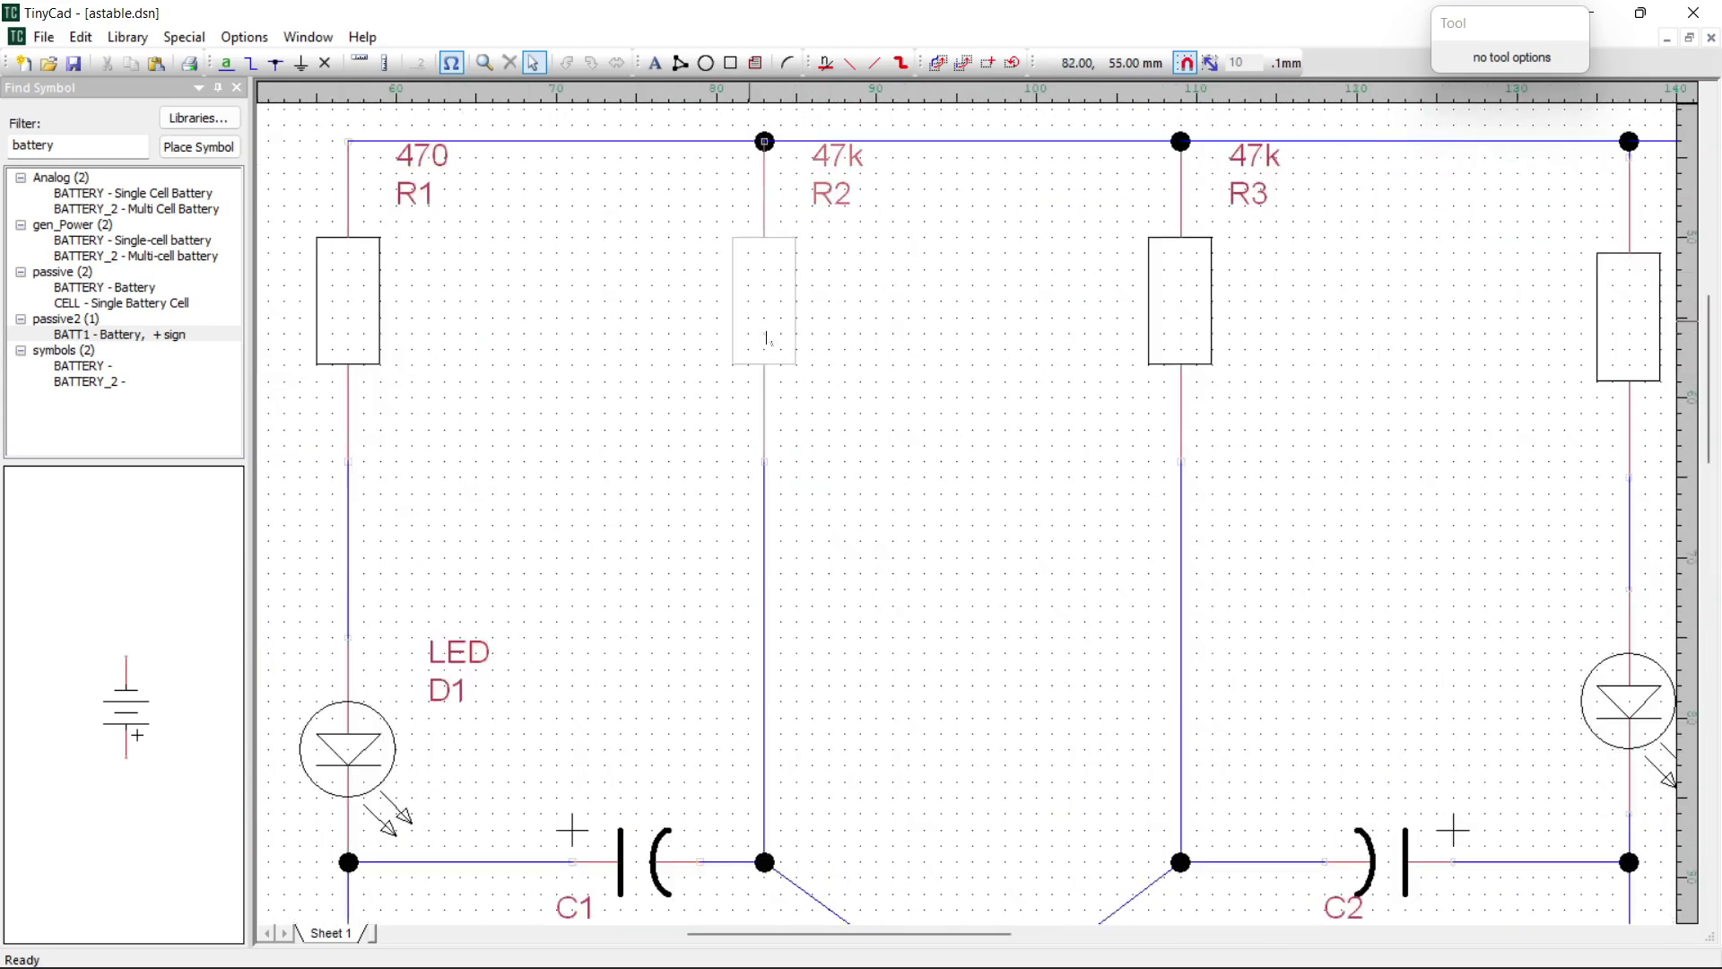
click(244, 37)
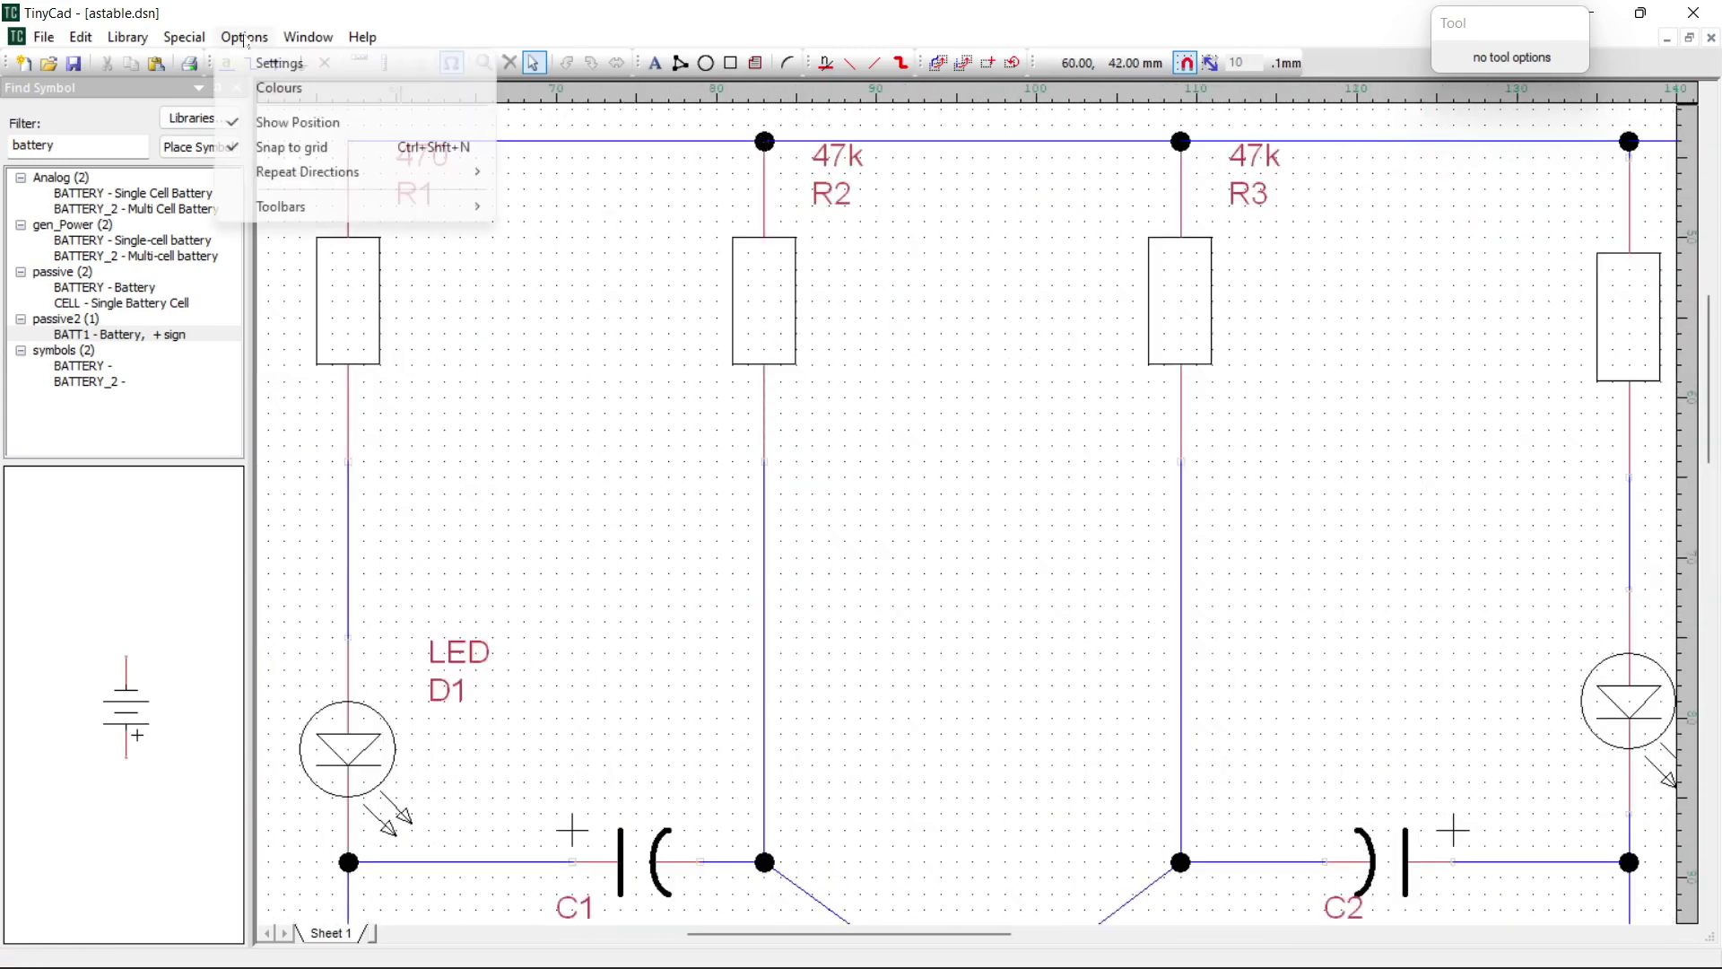
click(281, 65)
click(714, 406)
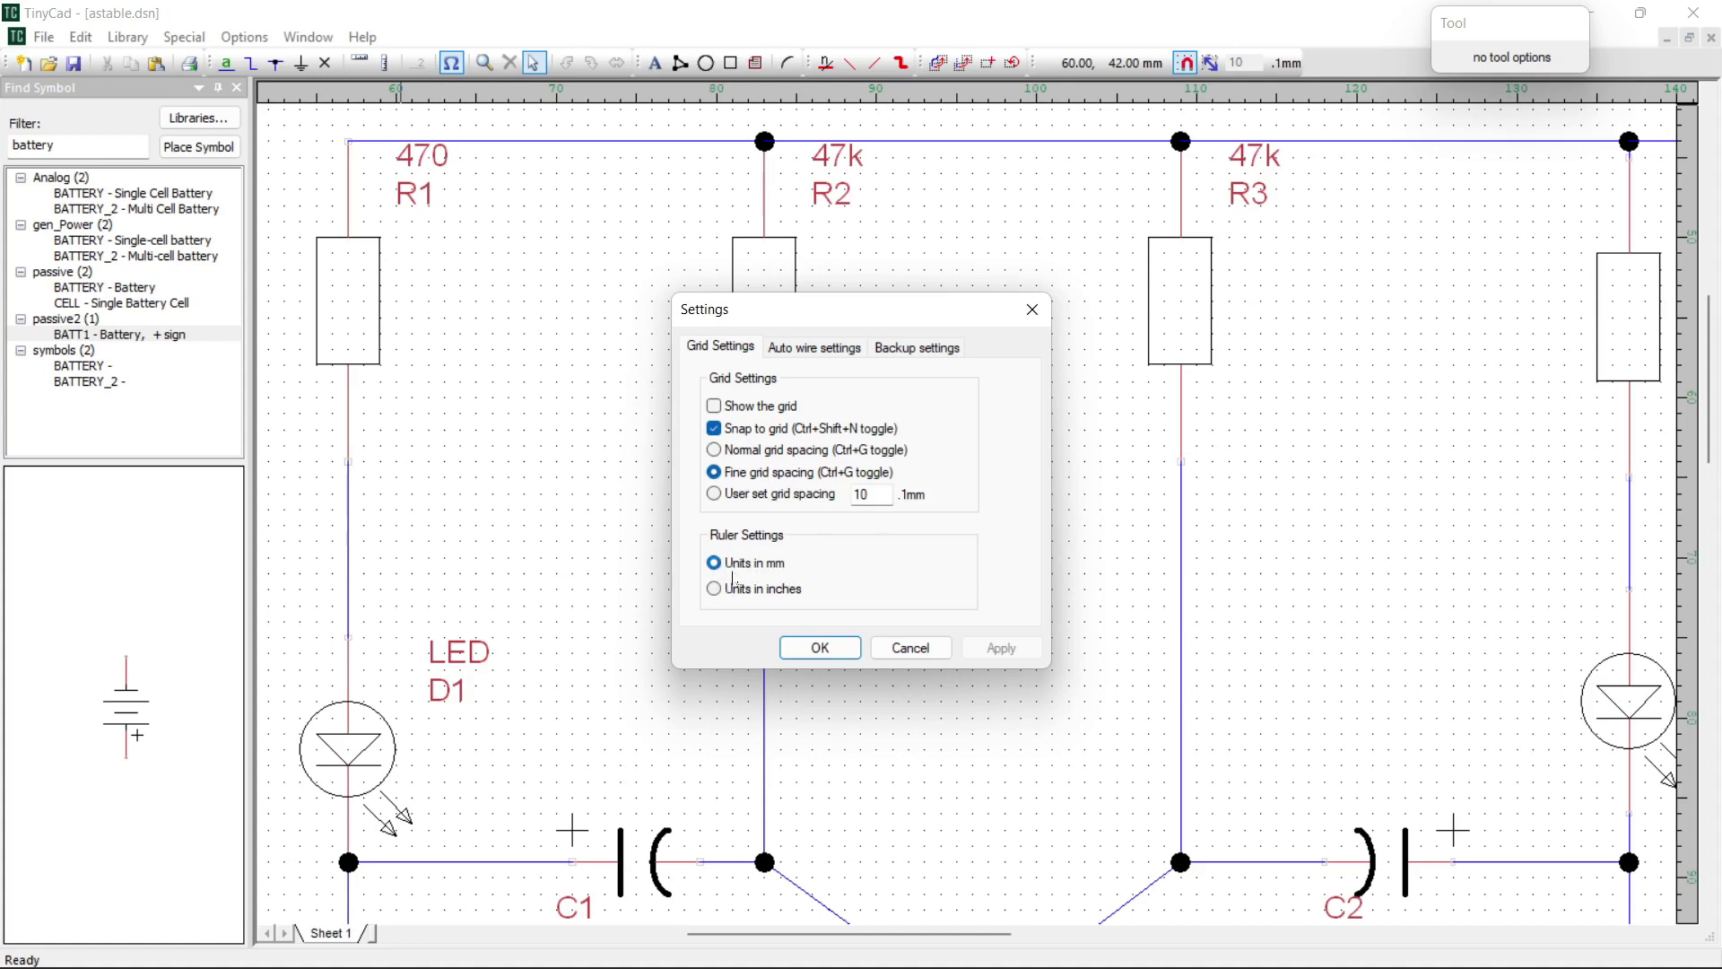
click(823, 347)
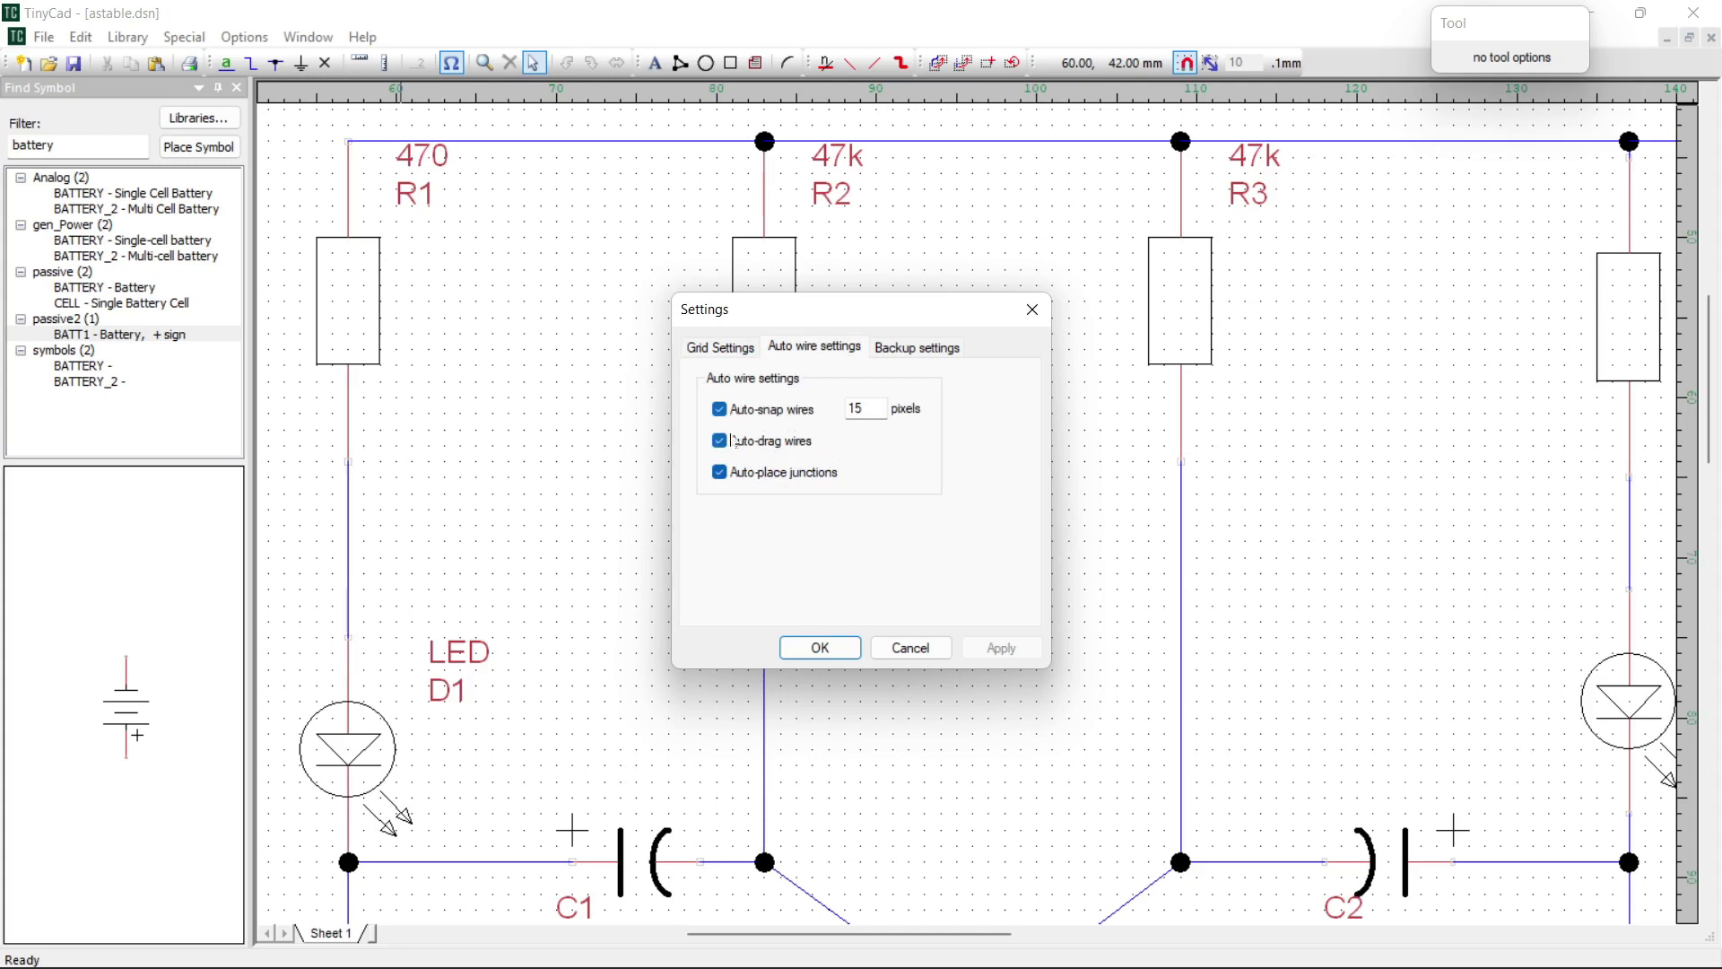
click(925, 349)
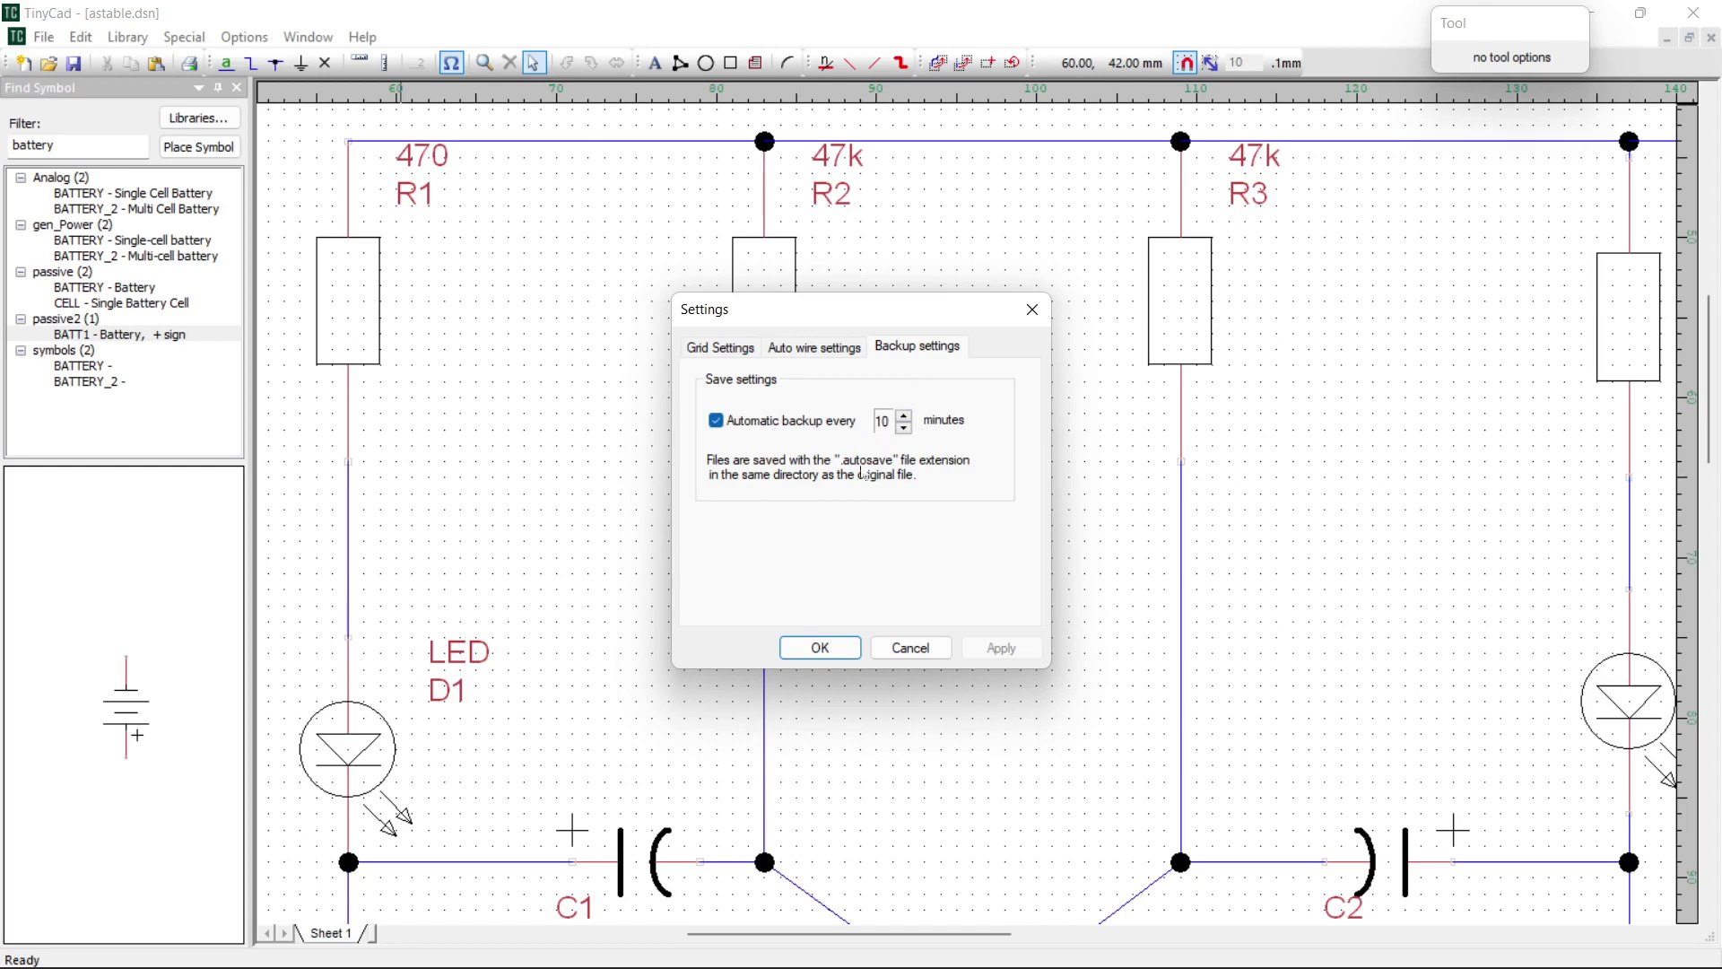
click(819, 648)
Return to the item editing tool and bring up the open fulladder.dsn design
key(w)
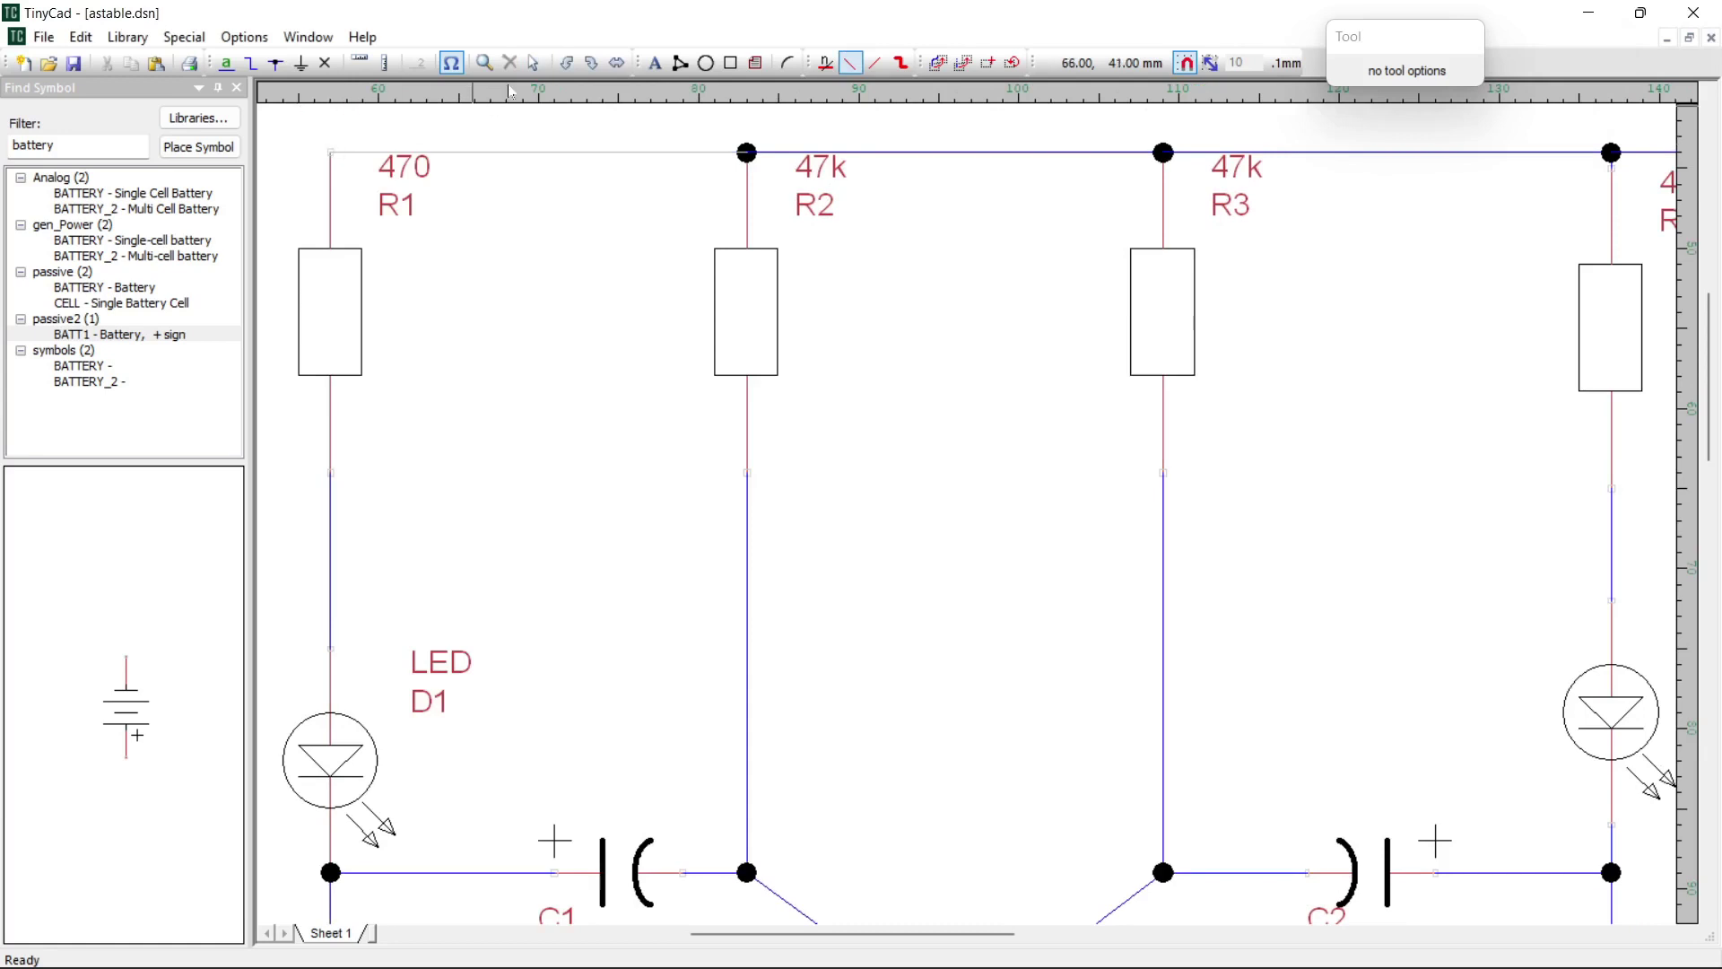
click(534, 64)
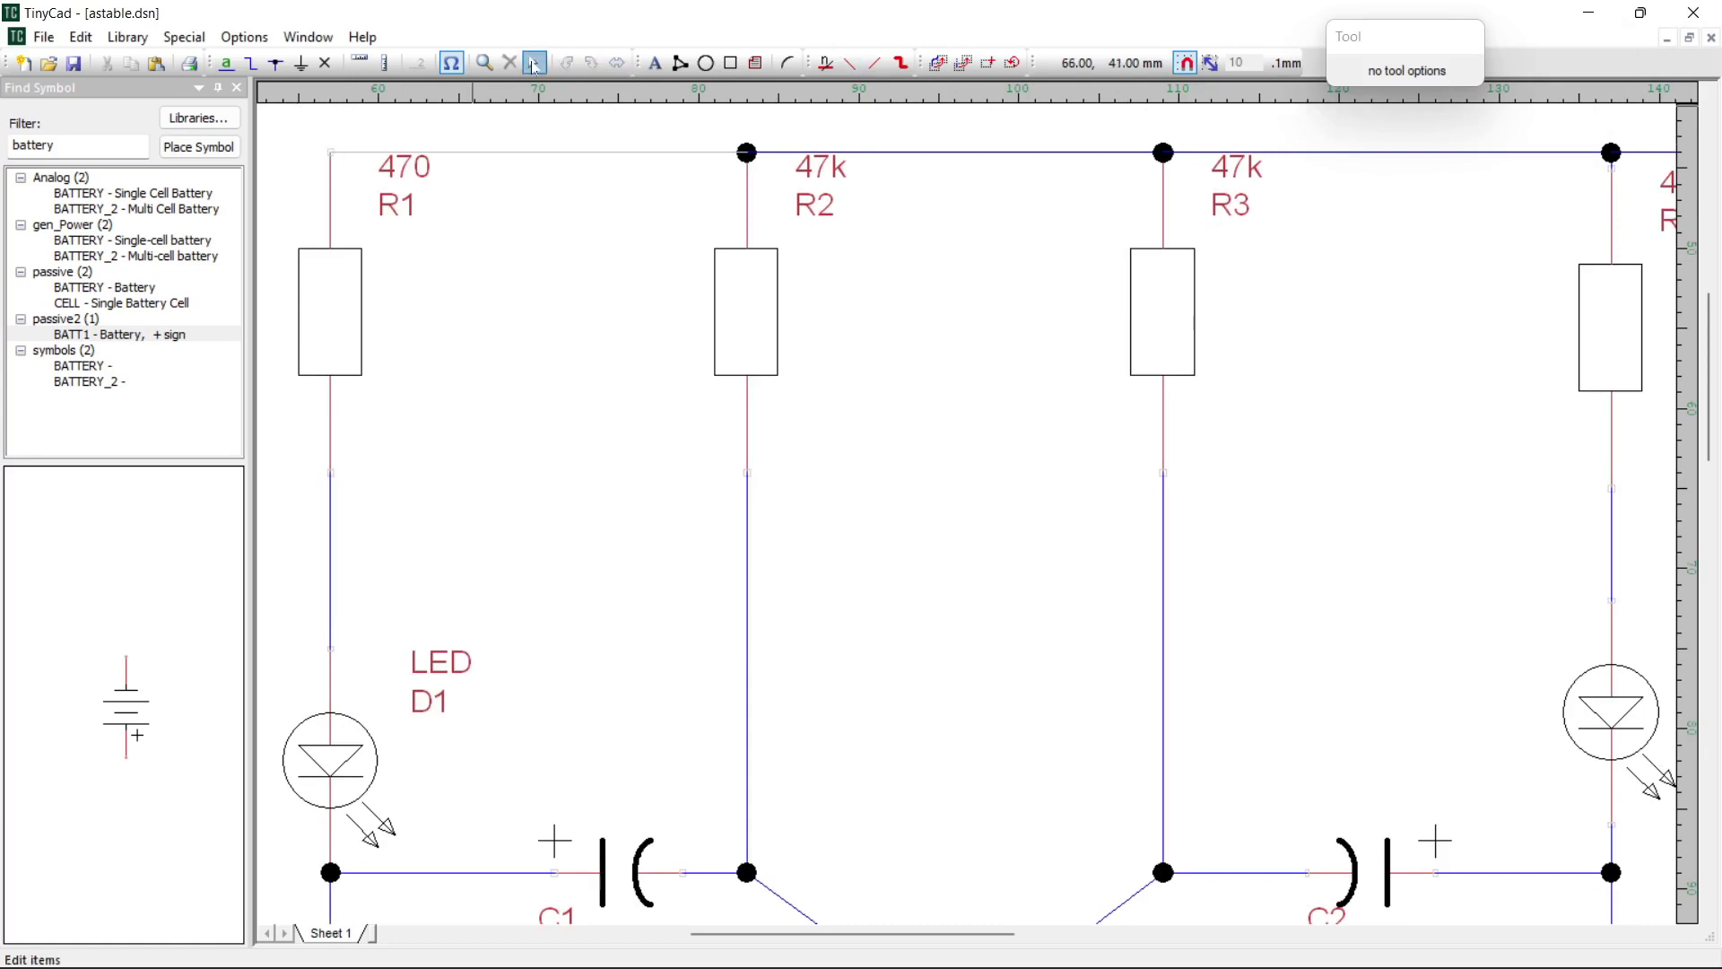
click(308, 37)
click(335, 170)
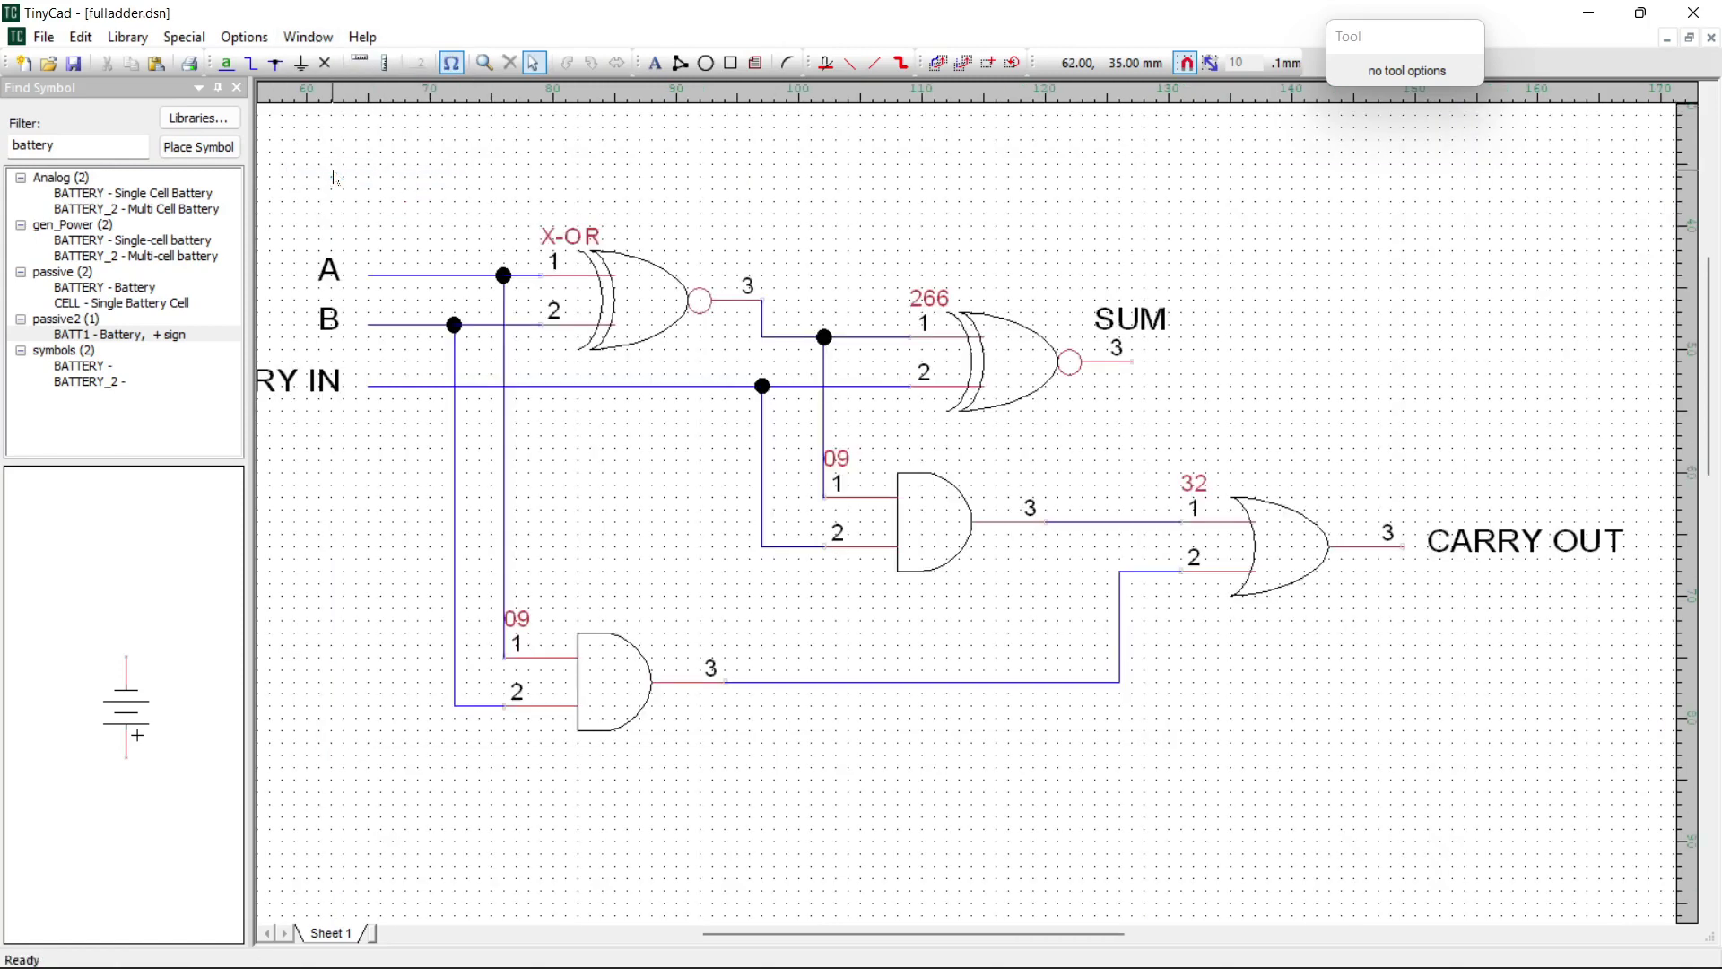